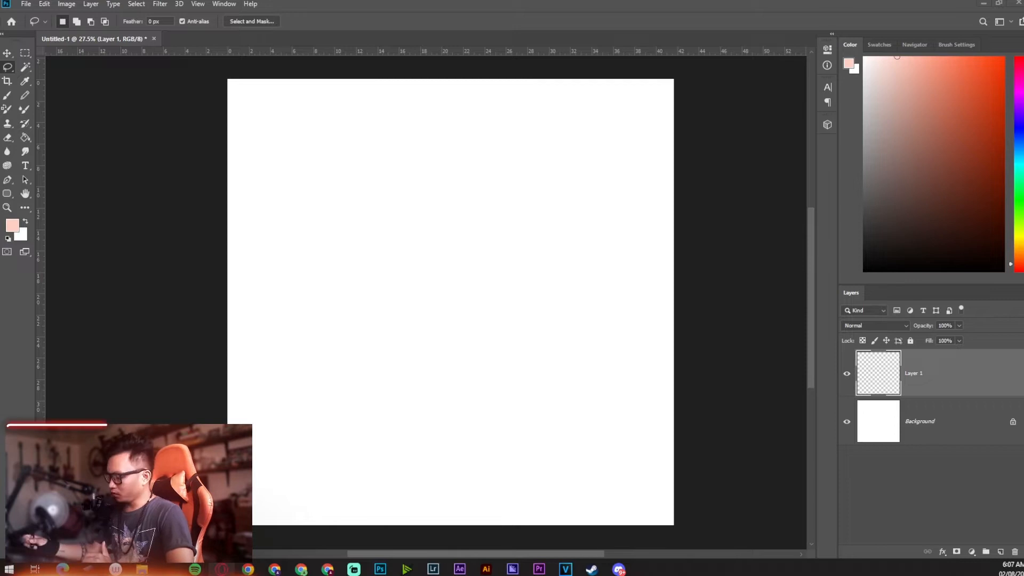
# - Set up a harder-edged brush with the default black foreground color for sketching on the empty layer
pyautogui.press('d')
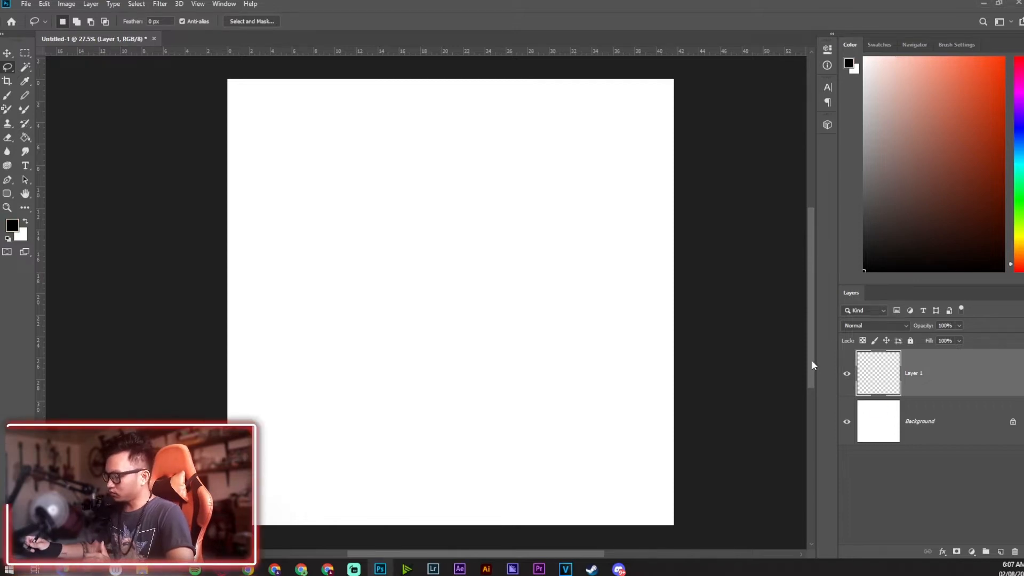
pyautogui.press('b')
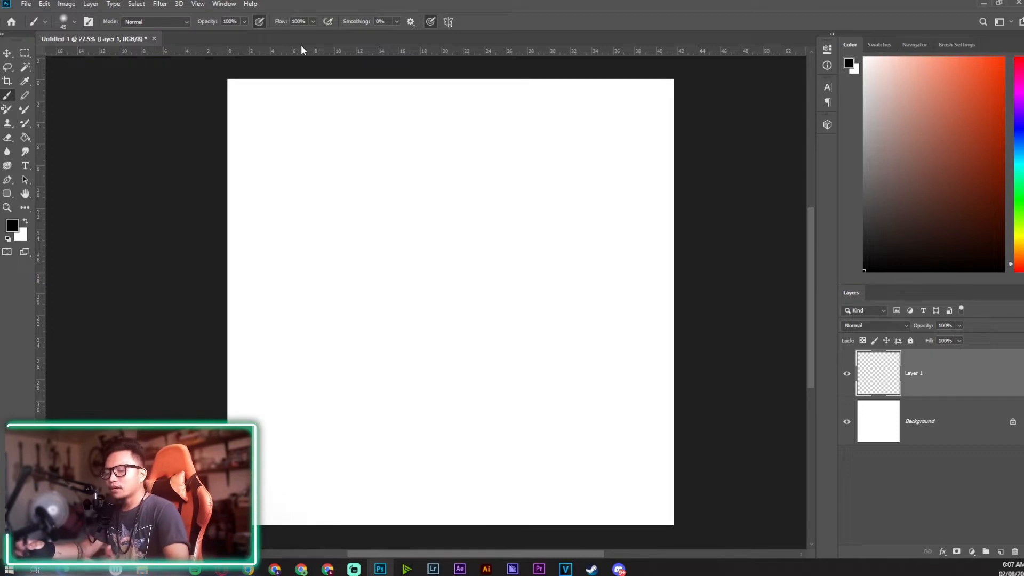
pyautogui.hotkey('shift', ']')
pyautogui.hotkey('shift', ']')
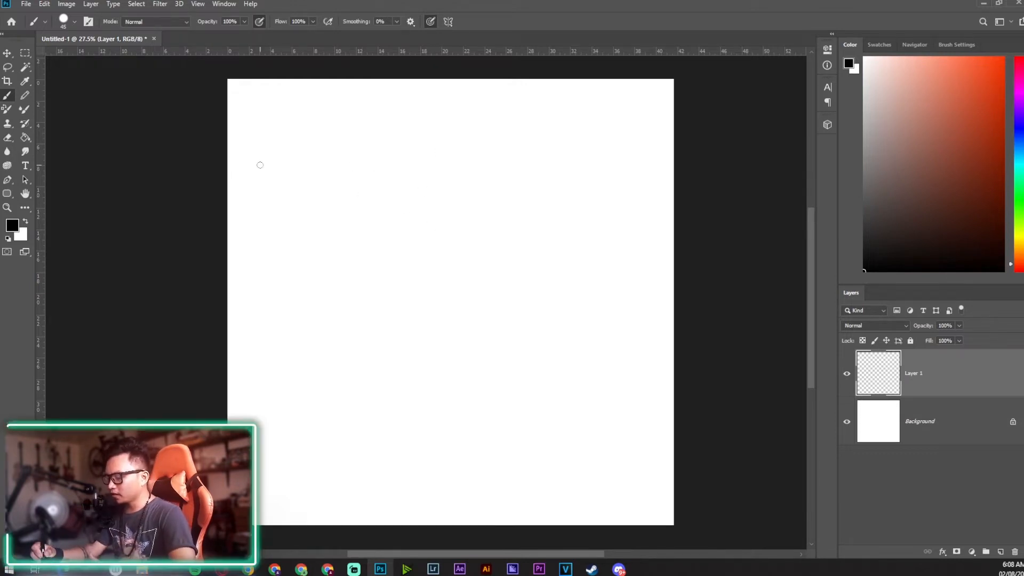
# - Rough out a large curved banner shape across the upper half of the canvas with light overlapping strokes
pyautogui.moveTo(243, 151); pyautogui.dragTo(286, 296)
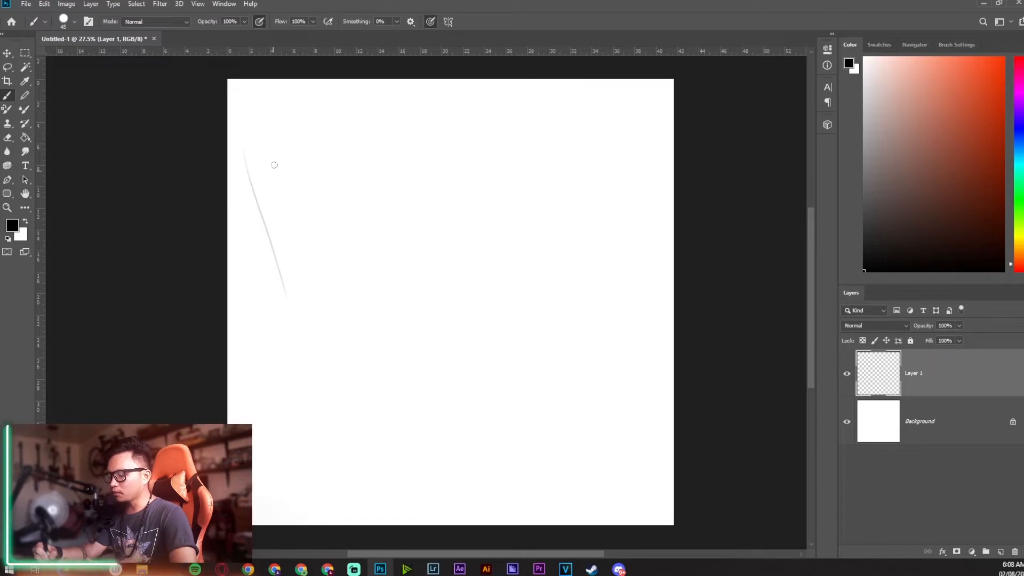
pyautogui.moveTo(487, 91); pyautogui.dragTo(591, 110)
pyautogui.moveTo(252, 151)
pyautogui.mouseDown()
pyautogui.moveTo(661, 112)
pyautogui.moveTo(586, 262)
pyautogui.mouseUp()
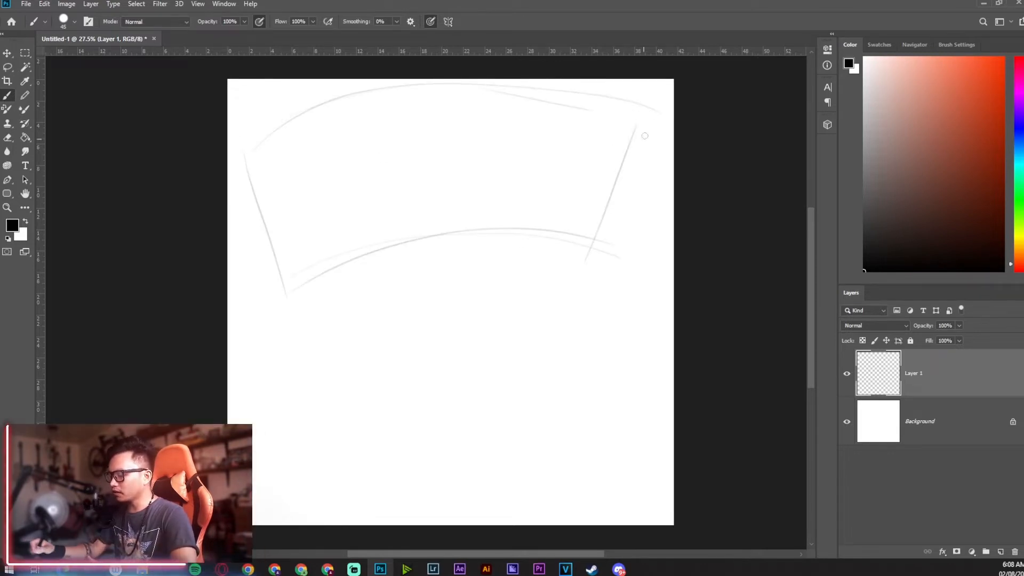
pyautogui.moveTo(631, 188)
pyautogui.mouseDown()
pyautogui.moveTo(608, 299)
pyautogui.moveTo(320, 275)
pyautogui.moveTo(635, 280)
pyautogui.mouseUp()
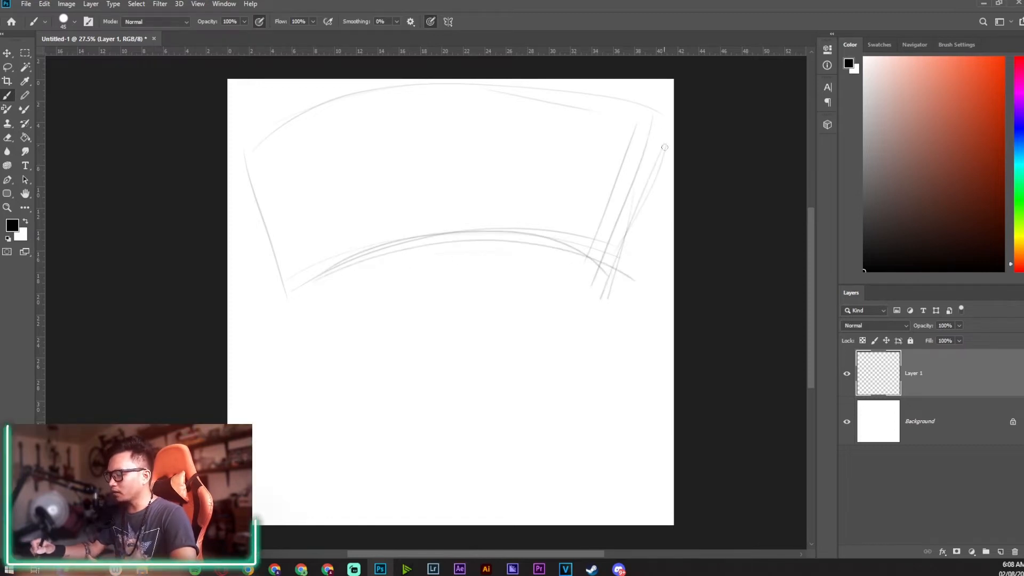
pyautogui.moveTo(661, 127); pyautogui.dragTo(344, 114)
pyautogui.moveTo(490, 79); pyautogui.dragTo(579, 94)
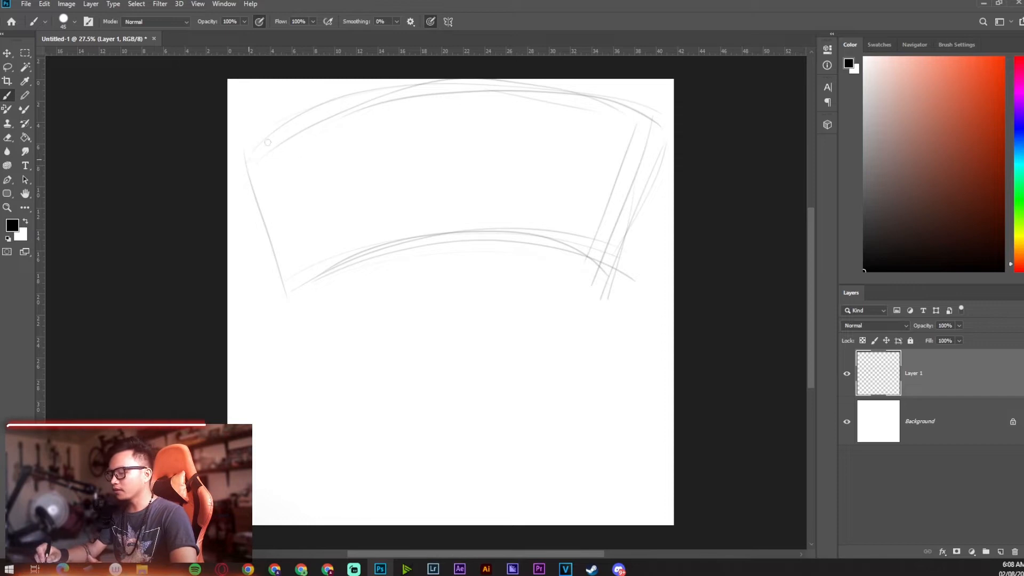
pyautogui.moveTo(268, 143); pyautogui.dragTo(387, 85)
pyautogui.moveTo(241, 166)
pyautogui.mouseDown()
pyautogui.moveTo(267, 288)
pyautogui.moveTo(501, 231)
pyautogui.mouseUp()
pyautogui.moveTo(614, 256); pyautogui.dragTo(668, 146)
pyautogui.moveTo(627, 104); pyautogui.dragTo(453, 96)
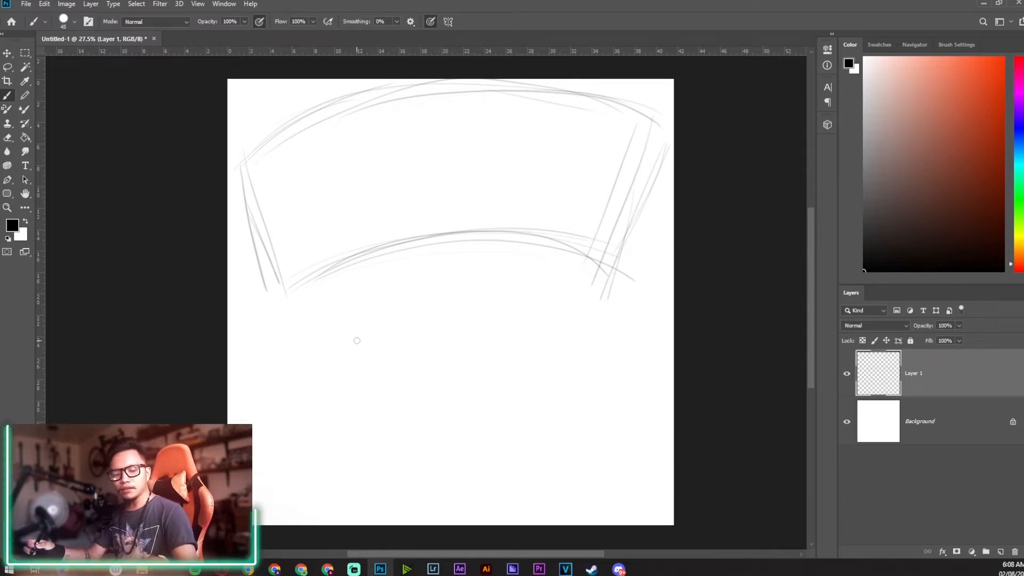
# - Scale the banner sketch to about 89%, rotate it about 2.6°, and position it within the upper canvas
pyautogui.hotkey('ctrl', 't')
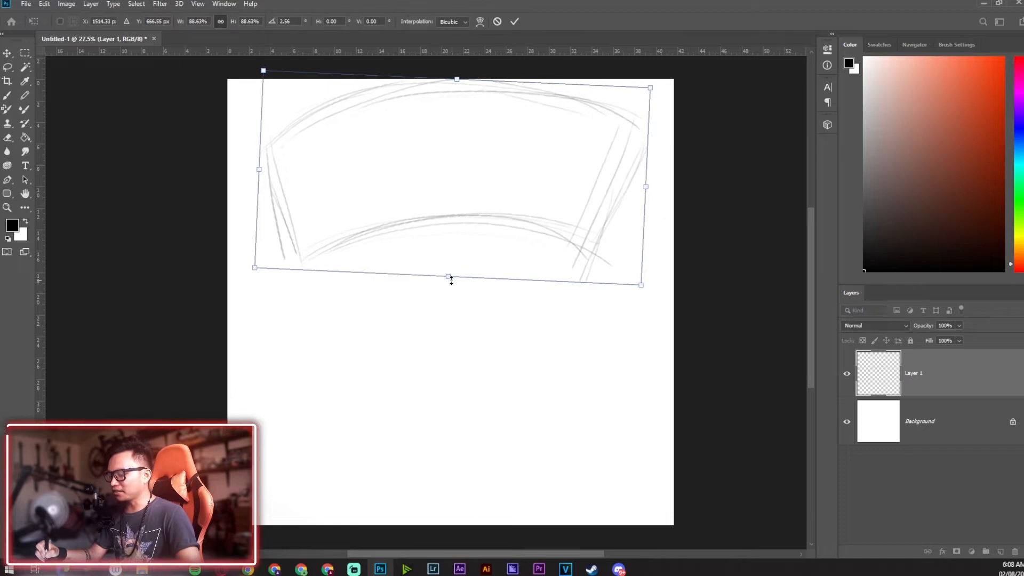
pyautogui.moveTo(484, 170)
pyautogui.mouseDown()
pyautogui.moveTo(475, 191)
pyautogui.moveTo(473, 171)
pyautogui.mouseUp()
pyautogui.press('Return')
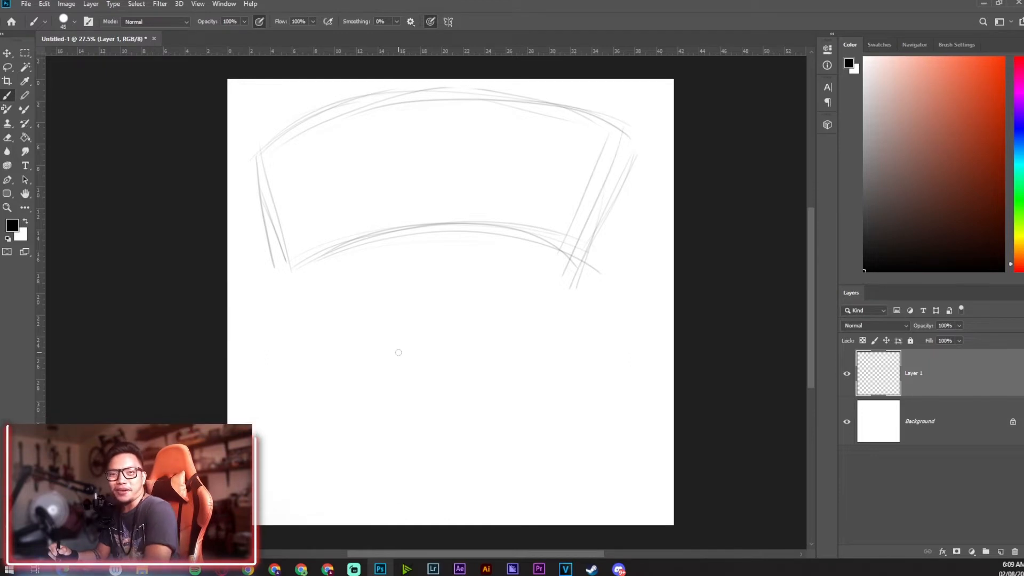
# - Sketch a round head circle below the center of the banner with overlapping strokes
pyautogui.moveTo(453, 253)
pyautogui.mouseDown()
pyautogui.moveTo(475, 255)
pyautogui.moveTo(403, 376)
pyautogui.moveTo(496, 269)
pyautogui.mouseUp()
pyautogui.moveTo(410, 255)
pyautogui.mouseDown()
pyautogui.moveTo(438, 390)
pyautogui.moveTo(374, 360)
pyautogui.mouseUp()
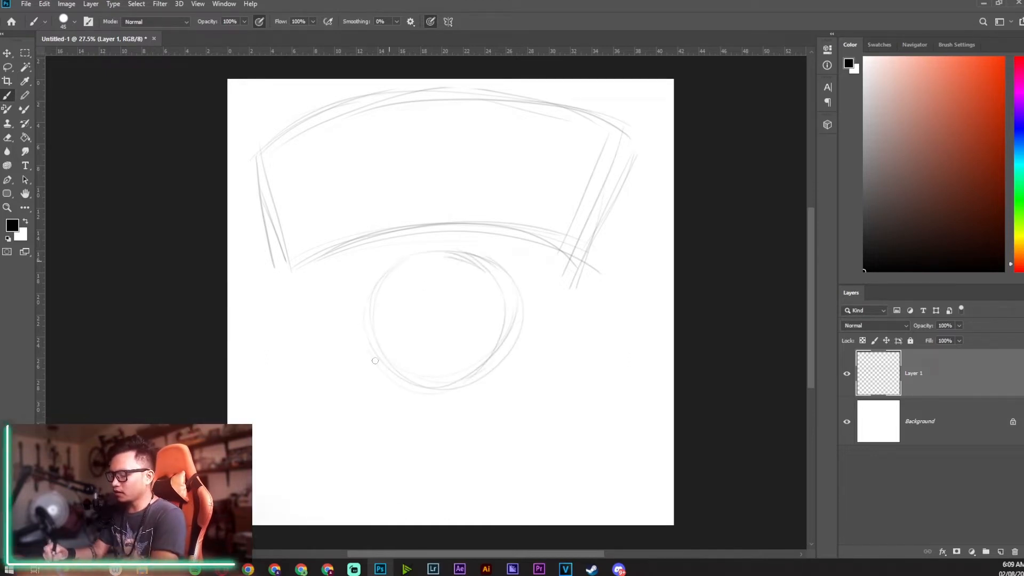
pyautogui.moveTo(373, 313)
pyautogui.mouseDown()
pyautogui.moveTo(445, 247)
pyautogui.moveTo(499, 270)
pyautogui.moveTo(517, 353)
pyautogui.mouseUp()
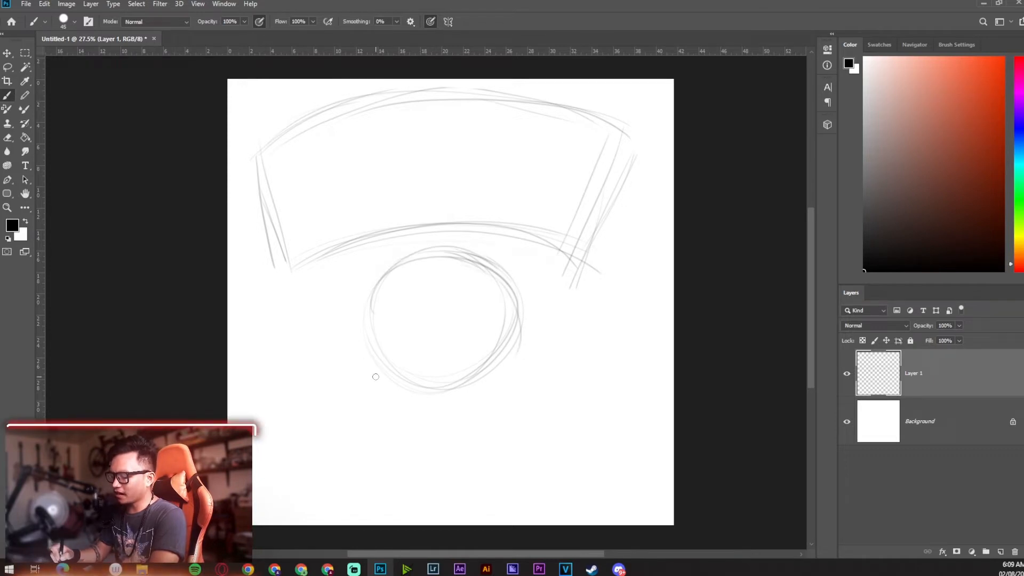
pyautogui.moveTo(364, 360); pyautogui.dragTo(373, 270)
# - Draw a vertical center line and curved horizontal facial guidelines across the head circle
pyautogui.moveTo(437, 314); pyautogui.dragTo(438, 404)
pyautogui.moveTo(378, 334)
pyautogui.mouseDown()
pyautogui.moveTo(436, 320)
pyautogui.moveTo(521, 332)
pyautogui.mouseUp()
pyautogui.moveTo(443, 320); pyautogui.dragTo(527, 340)
pyautogui.moveTo(376, 300); pyautogui.dragTo(518, 303)
# - Select the head sketch with the Lasso, scale it to about 127%, and center it under the banner
pyautogui.press('l')
pyautogui.moveTo(376, 254)
pyautogui.mouseDown()
pyautogui.moveTo(530, 269)
pyautogui.moveTo(388, 233)
pyautogui.mouseUp()
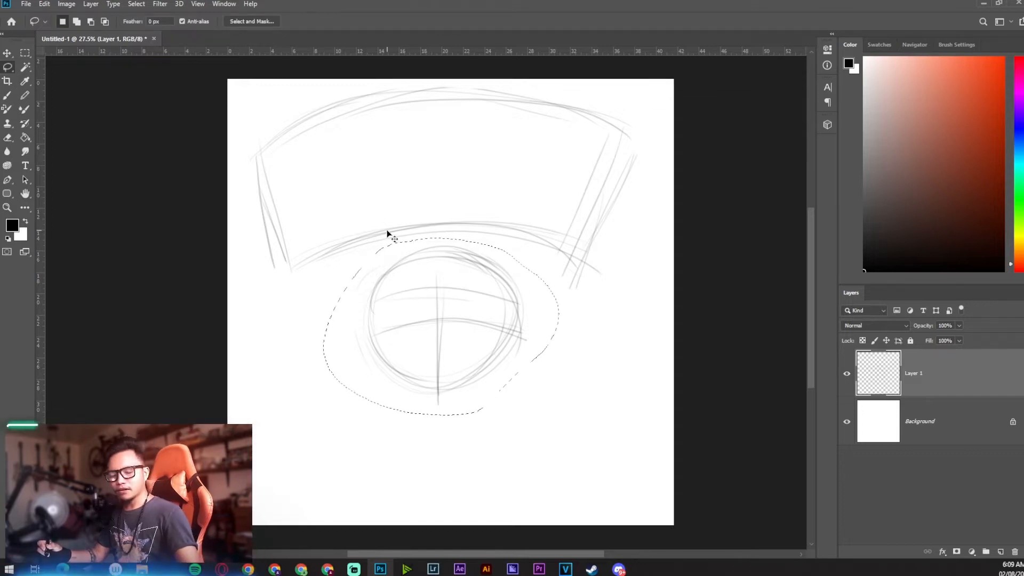
pyautogui.hotkey('ctrl', 't')
pyautogui.moveTo(559, 415); pyautogui.dragTo(622, 453)
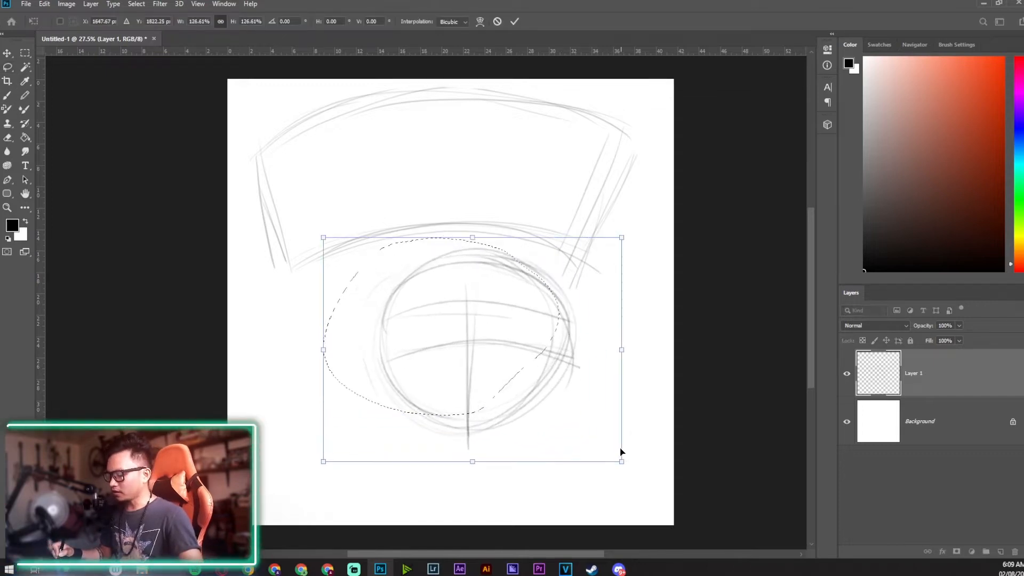
pyautogui.moveTo(551, 359); pyautogui.dragTo(520, 350)
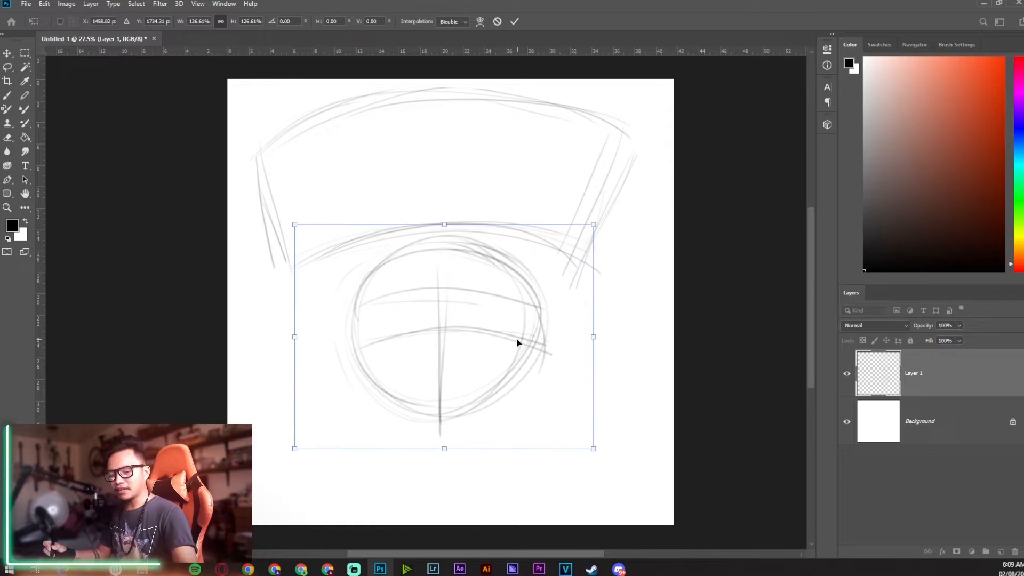
pyautogui.press('Return')
pyautogui.hotkey('ctrl', 'd')
# - Move the head sketch down so that it sits clear of the banner's lower curve
pyautogui.press('b')
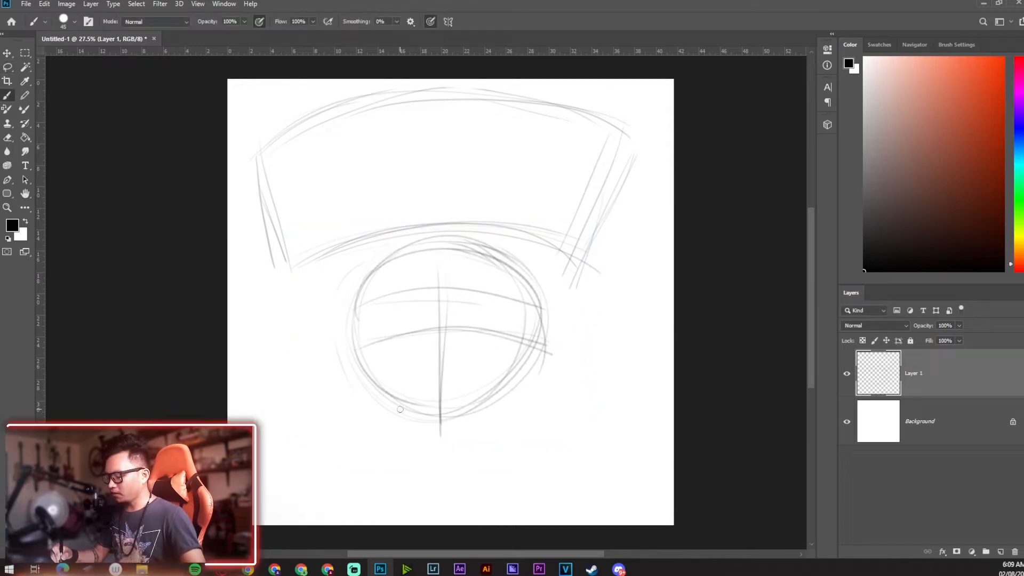
pyautogui.hotkey('ctrl', 't')
pyautogui.moveTo(438, 346); pyautogui.dragTo(440, 376)
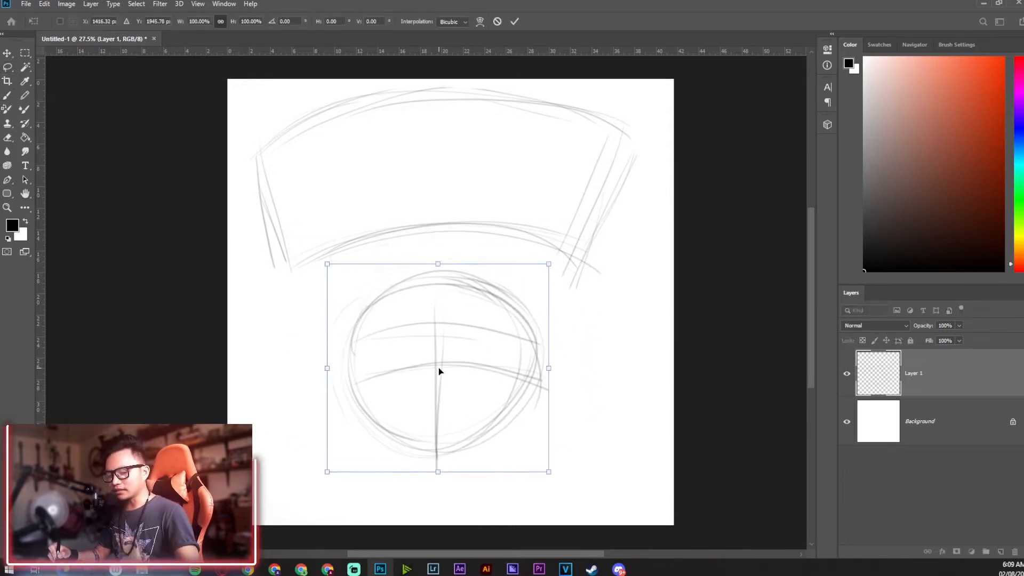
pyautogui.press('Return')
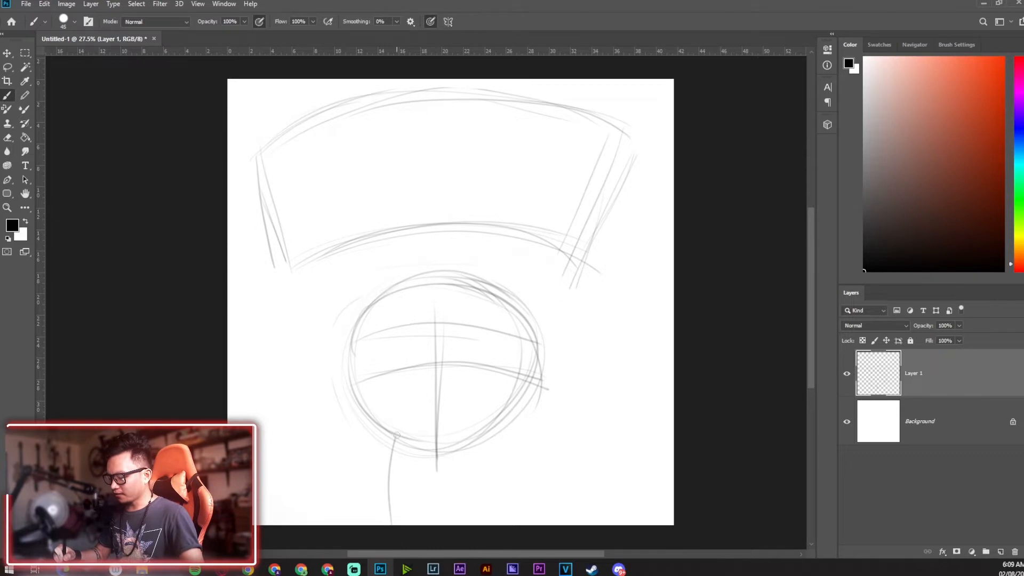
# - Sketch the sides of the body below the head and the raised arm on the right with its first finger shapes
pyautogui.moveTo(488, 445); pyautogui.dragTo(492, 520)
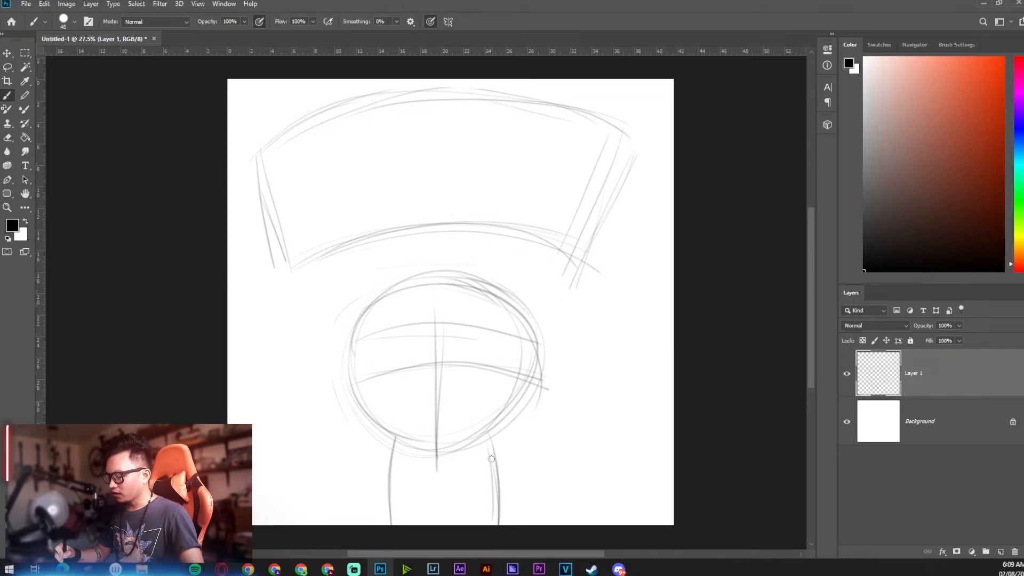
pyautogui.moveTo(491, 458); pyautogui.dragTo(498, 521)
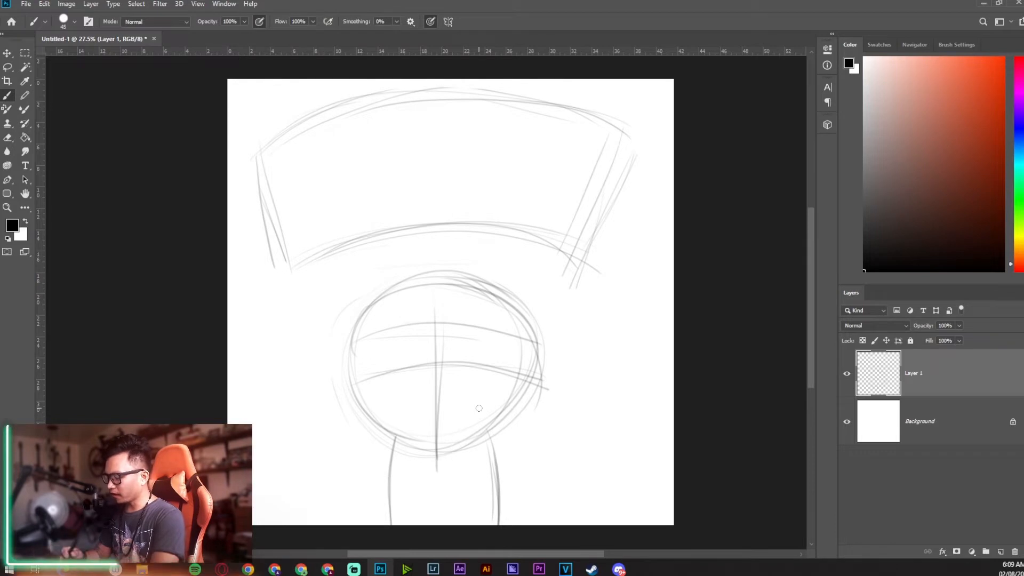
pyautogui.moveTo(499, 447); pyautogui.dragTo(560, 407)
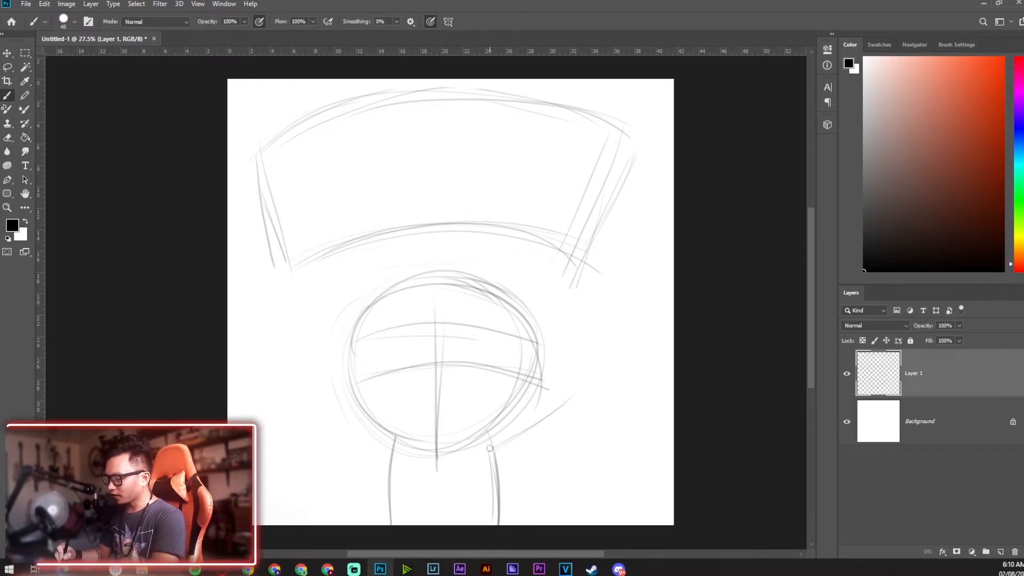
pyautogui.moveTo(489, 448); pyautogui.dragTo(588, 387)
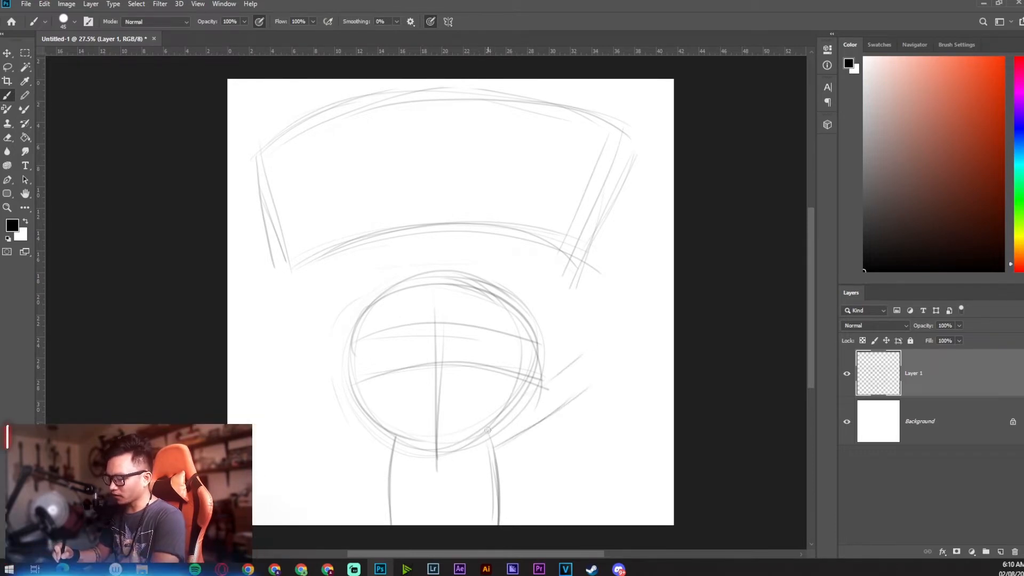
pyautogui.moveTo(525, 399)
pyautogui.mouseDown()
pyautogui.moveTo(569, 337)
pyautogui.moveTo(580, 365)
pyautogui.moveTo(572, 330)
pyautogui.moveTo(589, 352)
pyautogui.mouseUp()
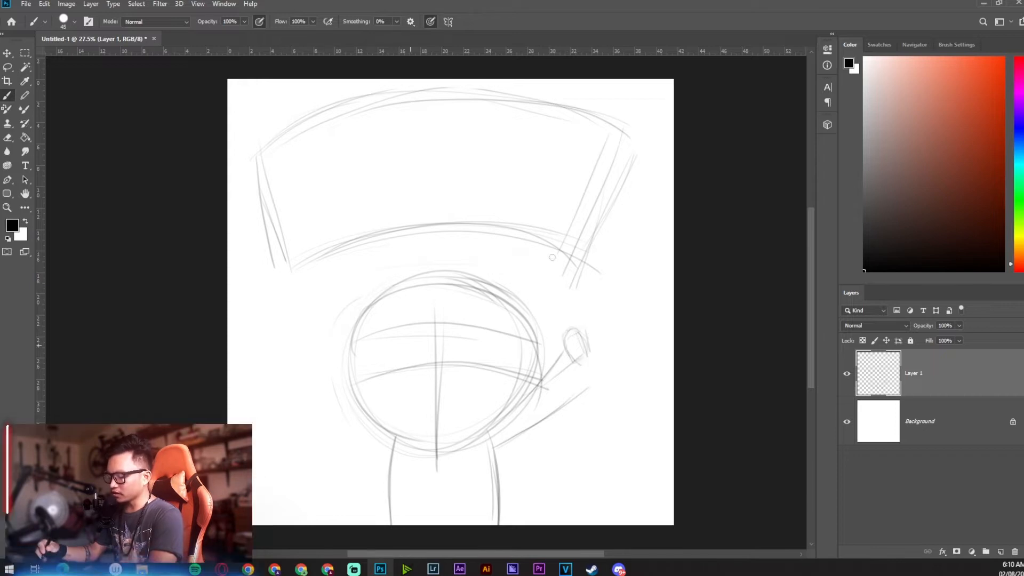
pyautogui.moveTo(577, 332); pyautogui.dragTo(574, 363)
pyautogui.moveTo(574, 324)
pyautogui.mouseDown()
pyautogui.moveTo(604, 294)
pyautogui.moveTo(612, 310)
pyautogui.moveTo(586, 333)
pyautogui.moveTo(600, 316)
pyautogui.mouseUp()
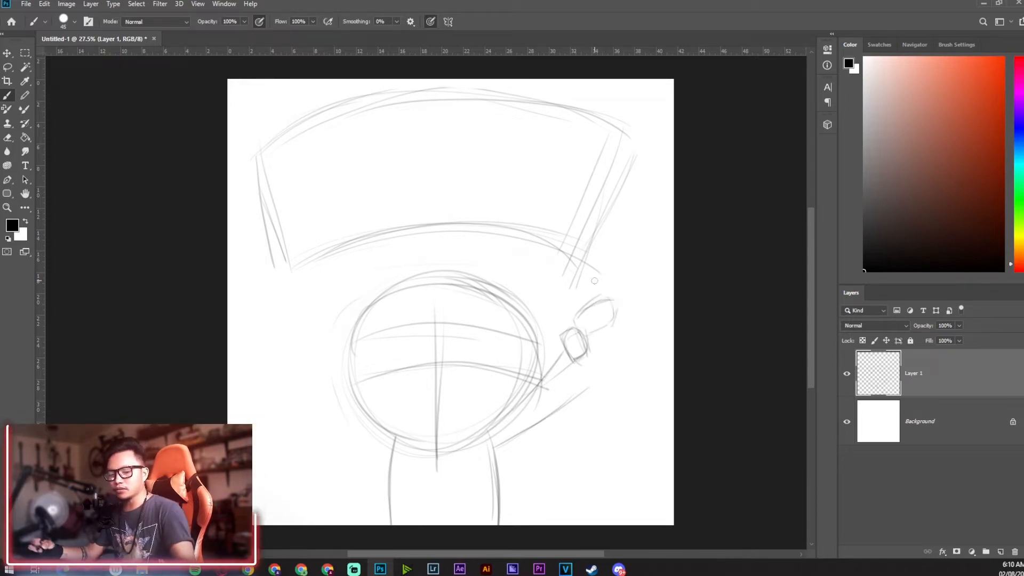
pyautogui.press('l')
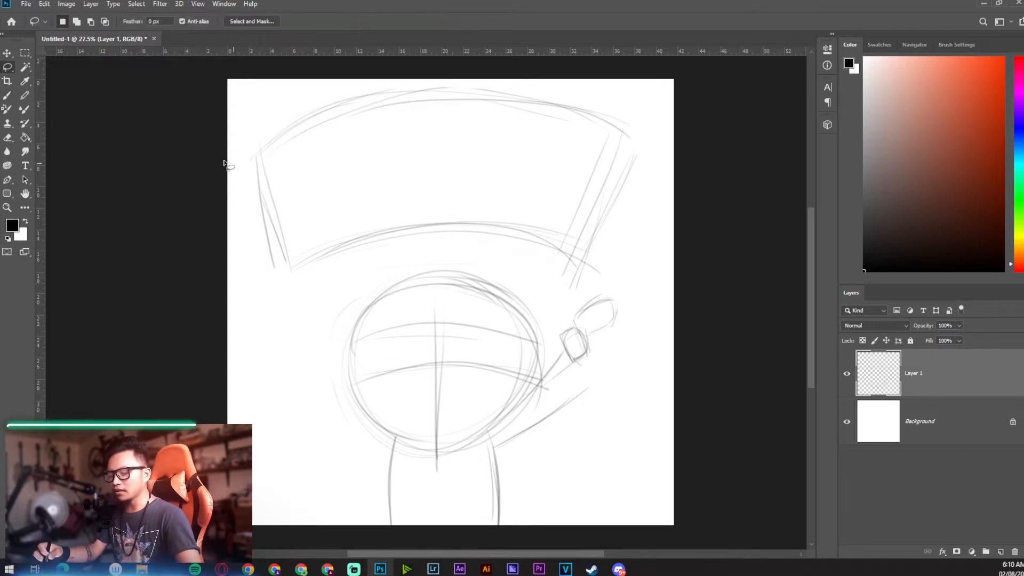
pyautogui.moveTo(381, 265)
pyautogui.mouseDown()
pyautogui.moveTo(321, 361)
pyautogui.moveTo(415, 479)
pyautogui.moveTo(517, 458)
pyautogui.moveTo(564, 387)
pyautogui.mouseUp()
pyautogui.moveTo(462, 253); pyautogui.dragTo(377, 264)
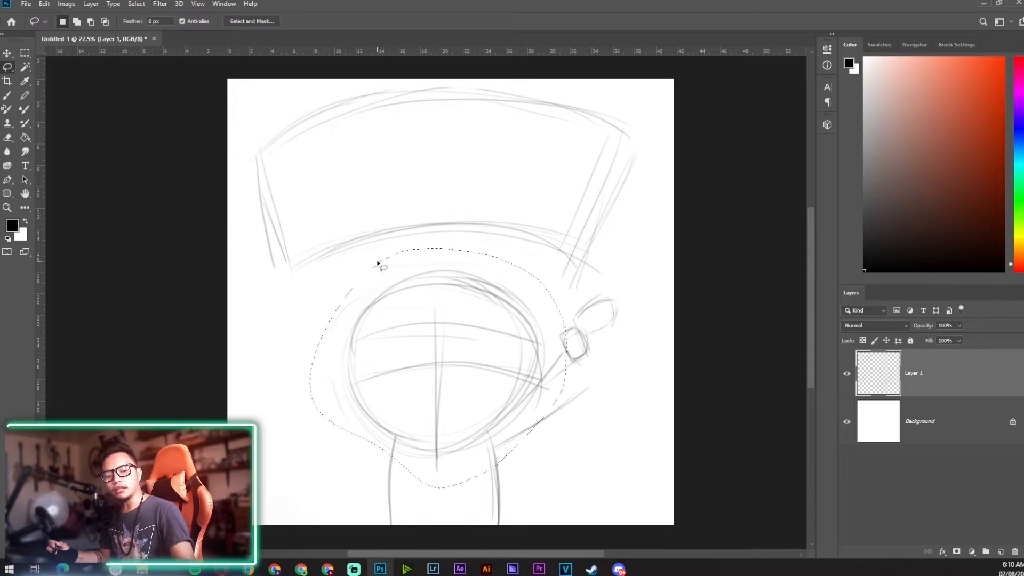
pyautogui.hotkey('ctrl', 't')
pyautogui.moveTo(565, 485)
pyautogui.mouseDown()
pyautogui.moveTo(619, 502)
pyautogui.moveTo(494, 393)
pyautogui.moveTo(621, 489)
pyautogui.moveTo(487, 393)
pyautogui.moveTo(547, 439)
pyautogui.moveTo(559, 286)
pyautogui.mouseUp()
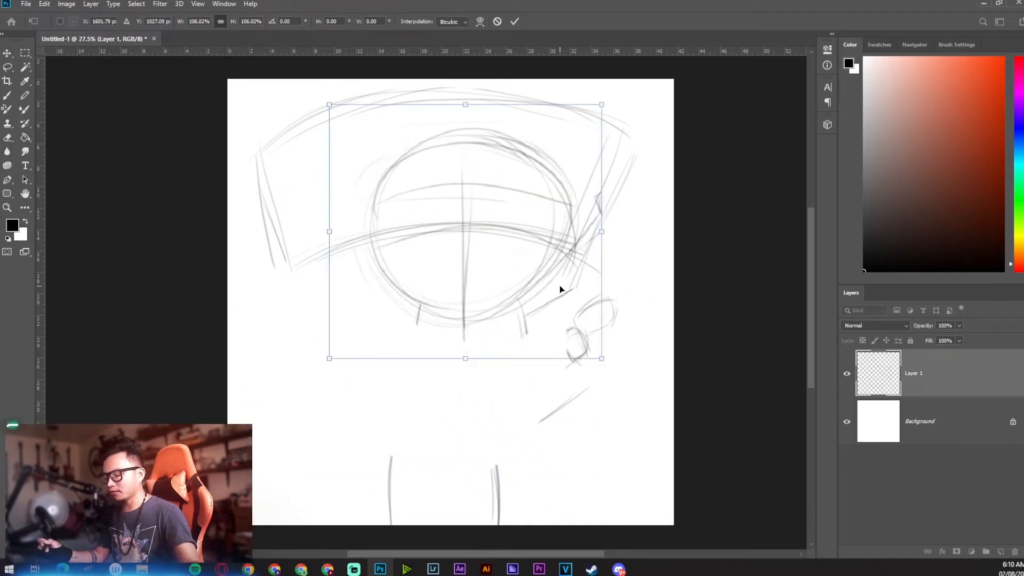
pyautogui.press('Escape')
pyautogui.click(560, 288)
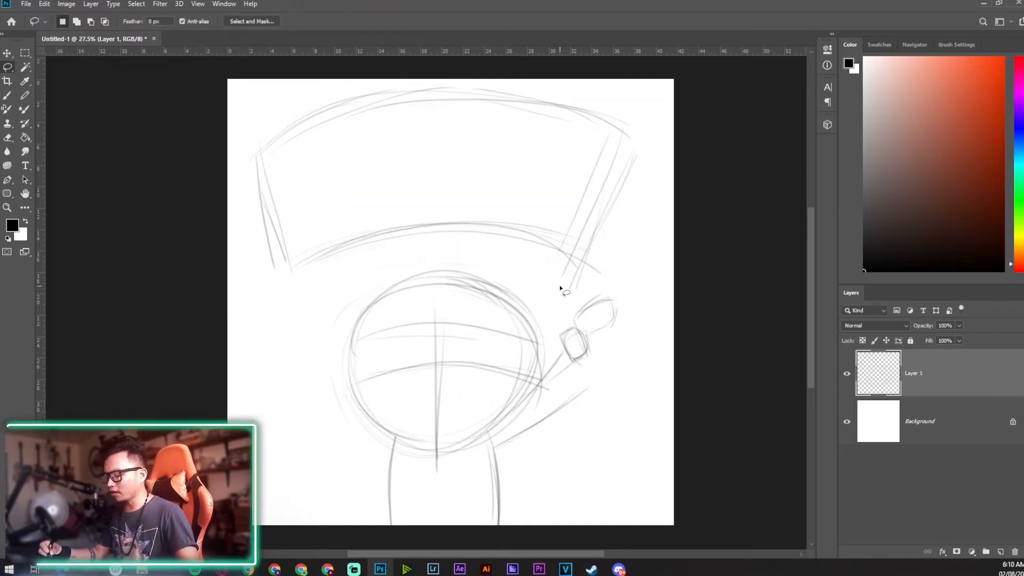
# - Sketch the remaining fingers of the raised right fist and rough in the other fist at the lower left
pyautogui.press('b')
pyautogui.scroll(3, 606, 337)
pyautogui.moveTo(622, 316)
pyautogui.mouseDown()
pyautogui.moveTo(586, 362)
pyautogui.moveTo(578, 343)
pyautogui.moveTo(591, 364)
pyautogui.moveTo(620, 343)
pyautogui.moveTo(616, 317)
pyautogui.mouseUp()
pyautogui.press('space')
pyautogui.moveTo(628, 363)
pyautogui.mouseDown()
pyautogui.moveTo(629, 287)
pyautogui.moveTo(632, 304)
pyautogui.moveTo(601, 341)
pyautogui.moveTo(592, 316)
pyautogui.moveTo(603, 310)
pyautogui.moveTo(589, 293)
pyautogui.moveTo(606, 311)
pyautogui.moveTo(590, 340)
pyautogui.moveTo(564, 312)
pyautogui.moveTo(609, 341)
pyautogui.mouseUp()
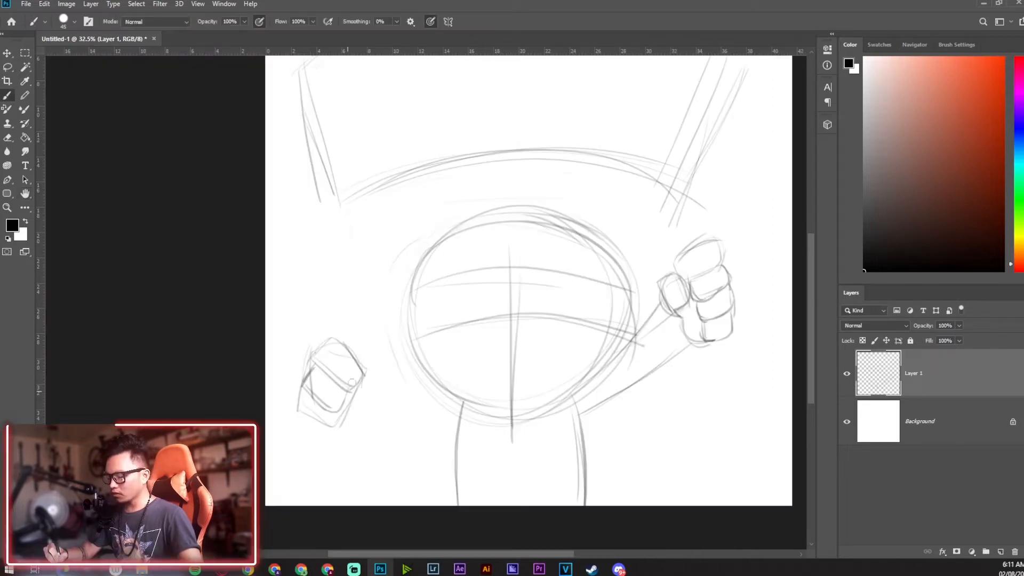
# - Define the finger and palm shapes of the lower-left fist
pyautogui.moveTo(302, 390)
pyautogui.mouseDown()
pyautogui.moveTo(309, 422)
pyautogui.moveTo(327, 436)
pyautogui.moveTo(338, 412)
pyautogui.mouseUp()
pyautogui.moveTo(317, 363); pyautogui.dragTo(348, 391)
pyautogui.moveTo(311, 422)
pyautogui.mouseDown()
pyautogui.moveTo(339, 442)
pyautogui.moveTo(351, 415)
pyautogui.mouseUp()
# - Sketch the bent left arm connecting the fist to the body, and reinforce the body's left side
pyautogui.moveTo(367, 374)
pyautogui.mouseDown()
pyautogui.moveTo(374, 399)
pyautogui.moveTo(351, 413)
pyautogui.moveTo(376, 405)
pyautogui.moveTo(419, 431)
pyautogui.moveTo(411, 421)
pyautogui.mouseUp()
pyautogui.moveTo(348, 433); pyautogui.dragTo(403, 464)
pyautogui.moveTo(349, 440)
pyautogui.mouseDown()
pyautogui.moveTo(400, 457)
pyautogui.moveTo(462, 400)
pyautogui.mouseUp()
pyautogui.moveTo(420, 425); pyautogui.dragTo(461, 399)
pyautogui.moveTo(408, 456); pyautogui.dragTo(458, 439)
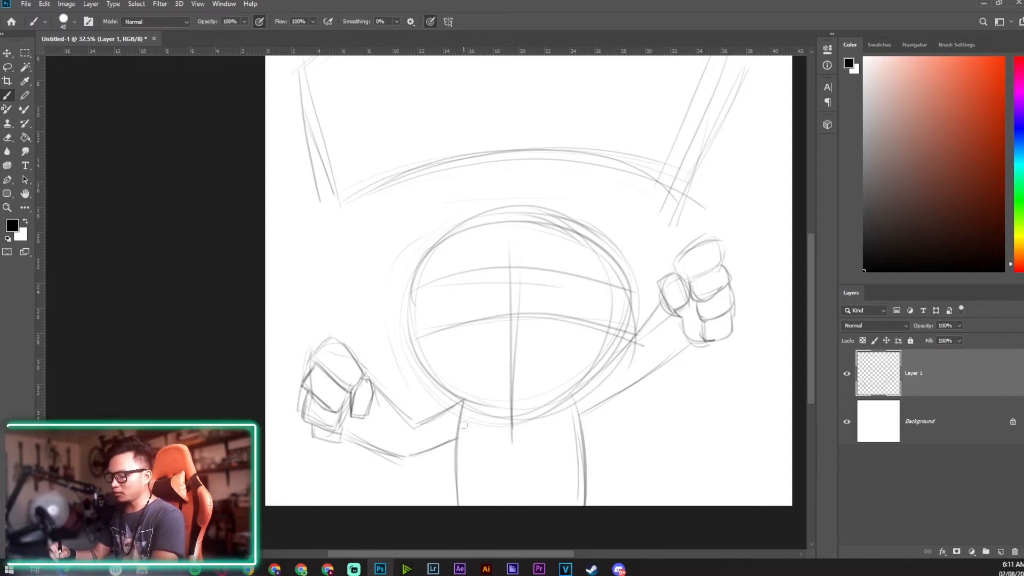
pyautogui.moveTo(464, 397); pyautogui.dragTo(456, 505)
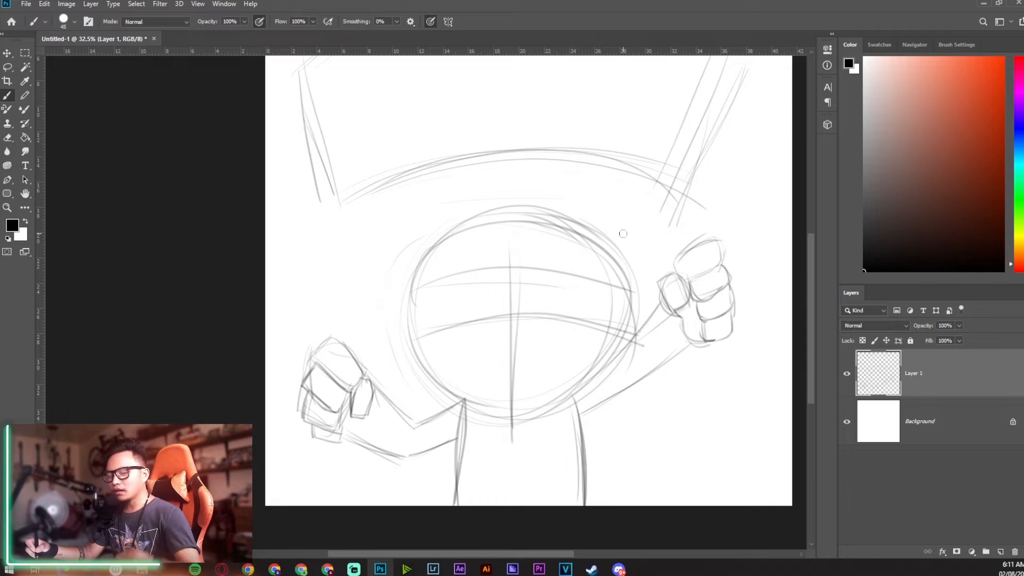
pyautogui.press('space')
pyautogui.moveTo(624, 233); pyautogui.dragTo(587, 261)
pyautogui.scroll(-2, 593, 264)
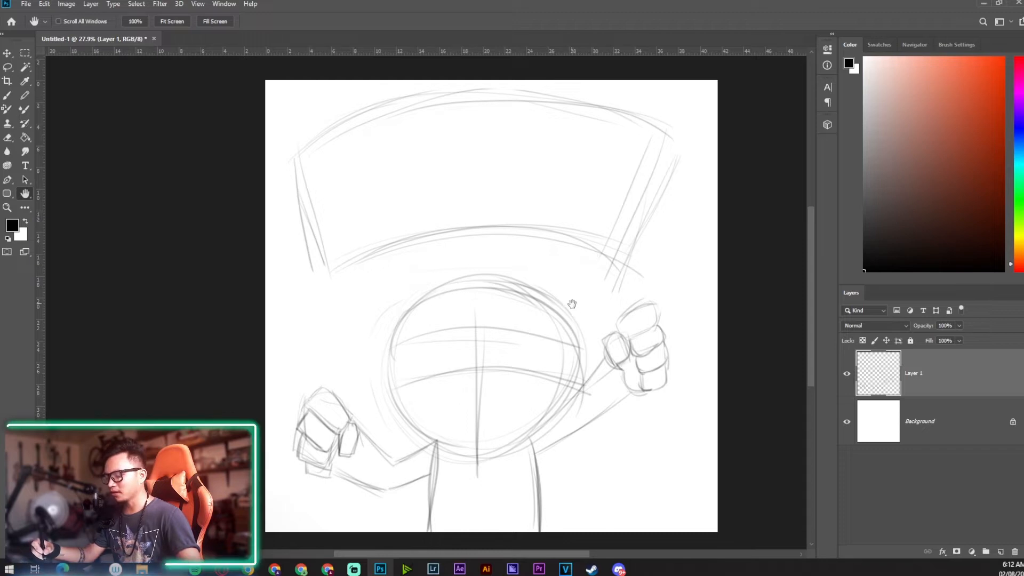
pyautogui.moveTo(548, 310)
pyautogui.mouseDown()
pyautogui.moveTo(541, 269)
pyautogui.moveTo(556, 311)
pyautogui.mouseUp()
pyautogui.press('z')
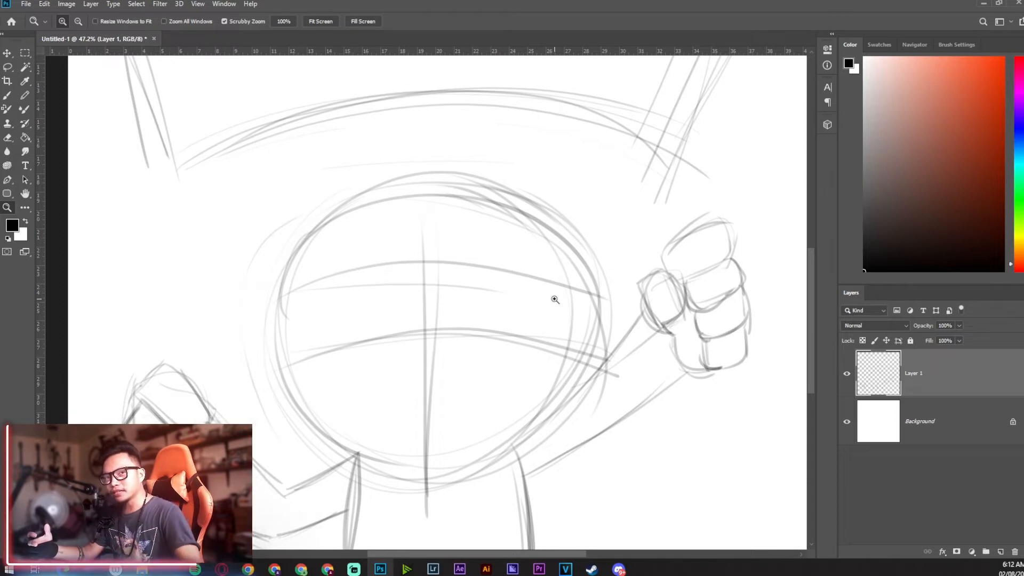
pyautogui.moveTo(517, 314); pyautogui.dragTo(536, 242)
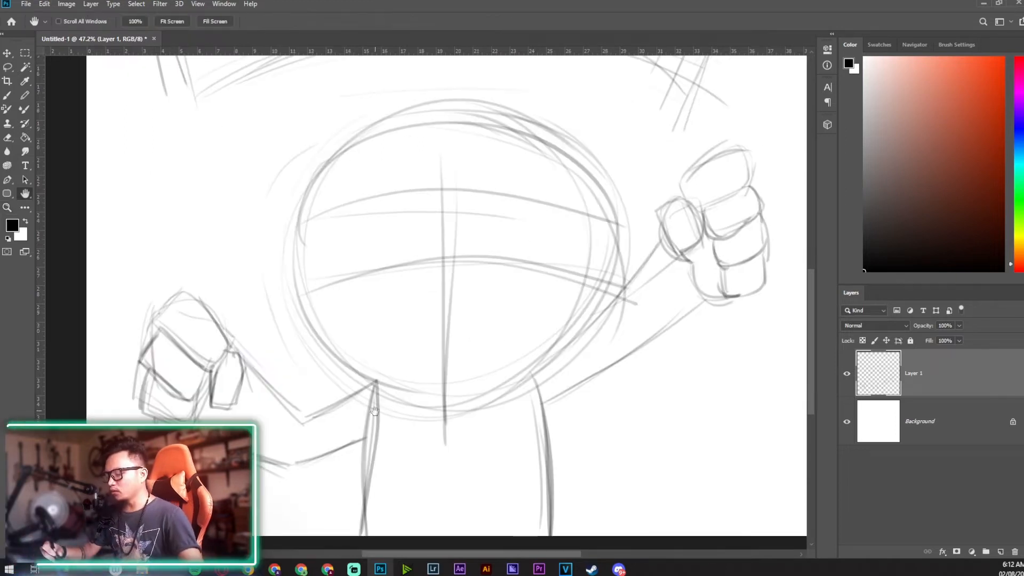
pyautogui.press('b')
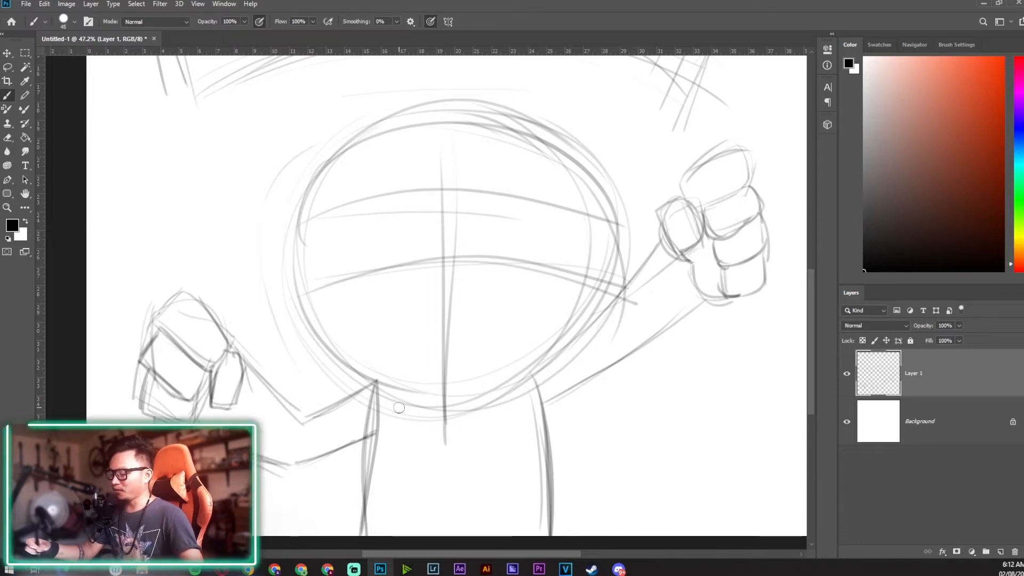
# - Sketch short sleeve cuffs around both upper arms and a V-shaped collar at the neckline below the chin
pyautogui.moveTo(336, 406); pyautogui.dragTo(349, 452)
pyautogui.moveTo(573, 345); pyautogui.dragTo(588, 390)
pyautogui.moveTo(586, 392); pyautogui.dragTo(542, 410)
pyautogui.moveTo(374, 436); pyautogui.dragTo(350, 535)
pyautogui.moveTo(579, 433); pyautogui.dragTo(590, 405)
pyautogui.moveTo(412, 365)
pyautogui.mouseDown()
pyautogui.moveTo(461, 391)
pyautogui.moveTo(426, 368)
pyautogui.moveTo(466, 390)
pyautogui.moveTo(510, 355)
pyautogui.moveTo(459, 390)
pyautogui.moveTo(501, 358)
pyautogui.mouseUp()
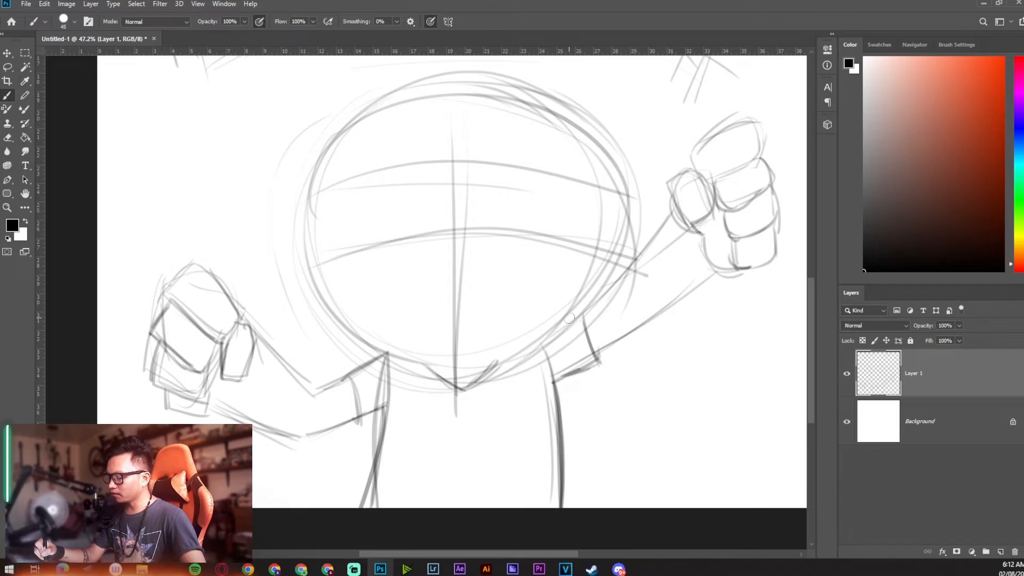
pyautogui.moveTo(554, 325); pyautogui.dragTo(585, 307)
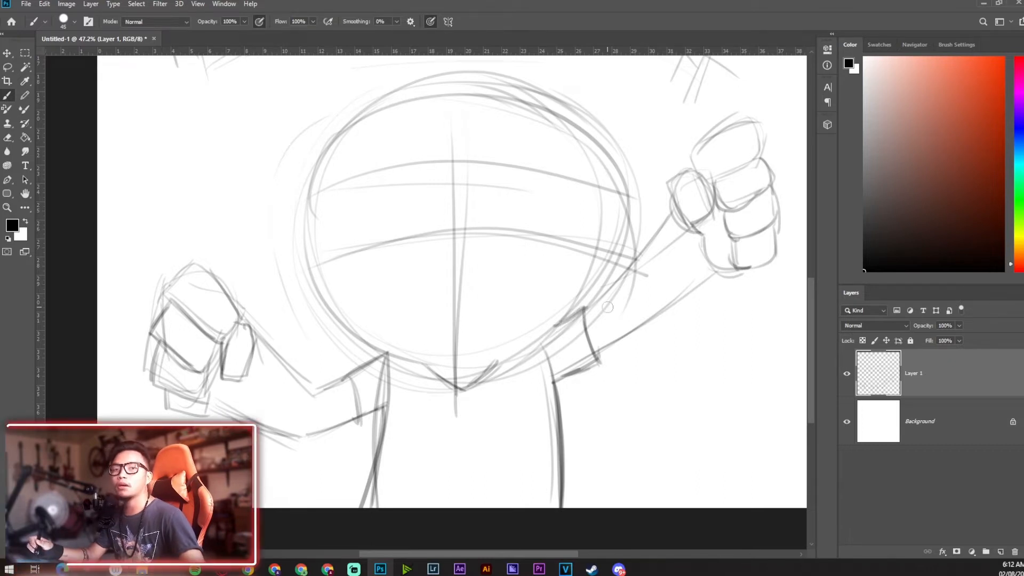
# - Darken the face's vertical centre line and define the sides of the face down to the rounded jawline
pyautogui.press('space')
pyautogui.moveTo(672, 260); pyautogui.dragTo(643, 285)
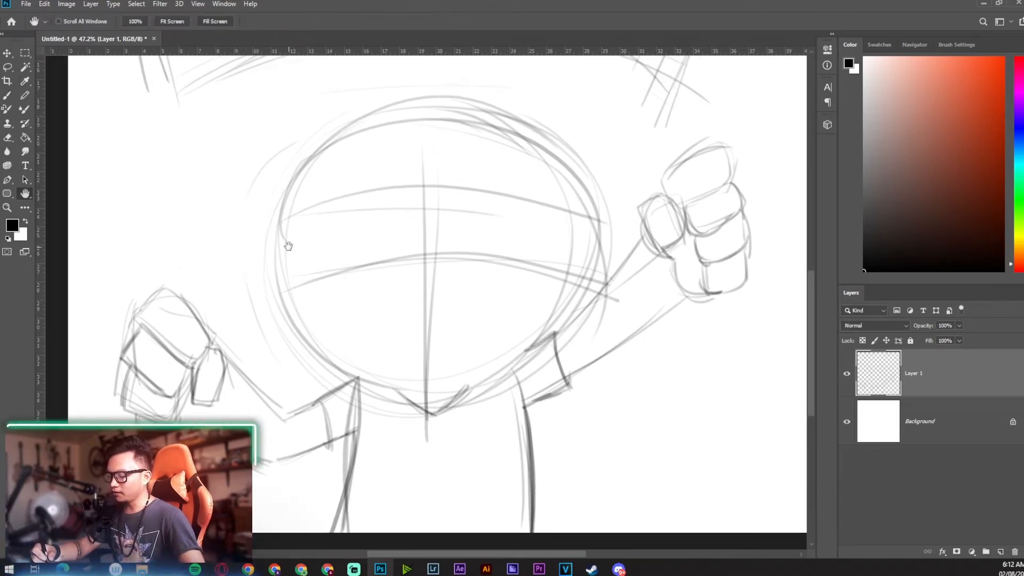
pyautogui.moveTo(420, 147); pyautogui.dragTo(426, 393)
pyautogui.moveTo(281, 218); pyautogui.dragTo(287, 288)
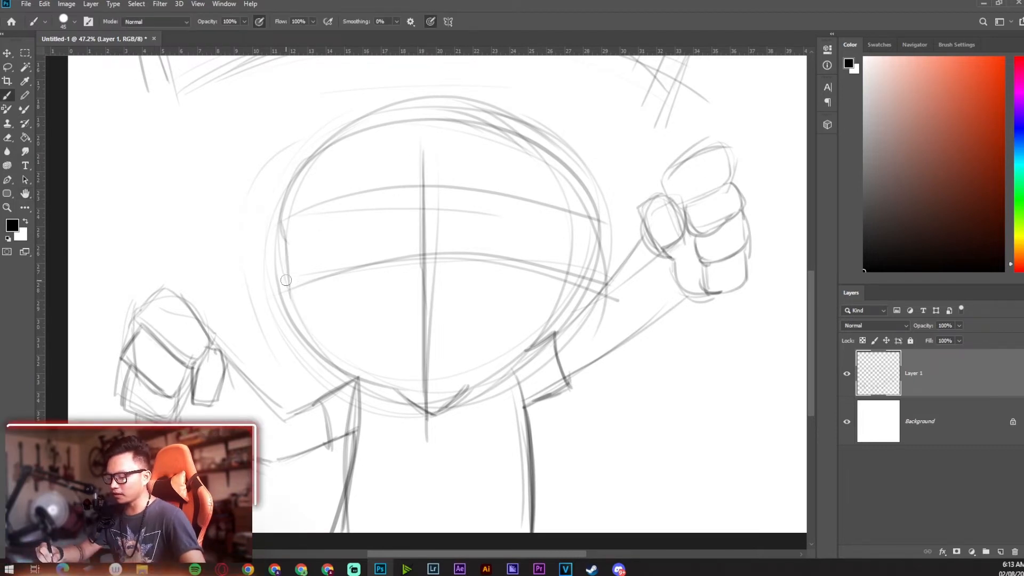
pyautogui.moveTo(283, 236); pyautogui.dragTo(287, 288)
pyautogui.moveTo(576, 212)
pyautogui.mouseDown()
pyautogui.moveTo(573, 279)
pyautogui.moveTo(475, 384)
pyautogui.mouseUp()
pyautogui.moveTo(571, 292); pyautogui.dragTo(449, 394)
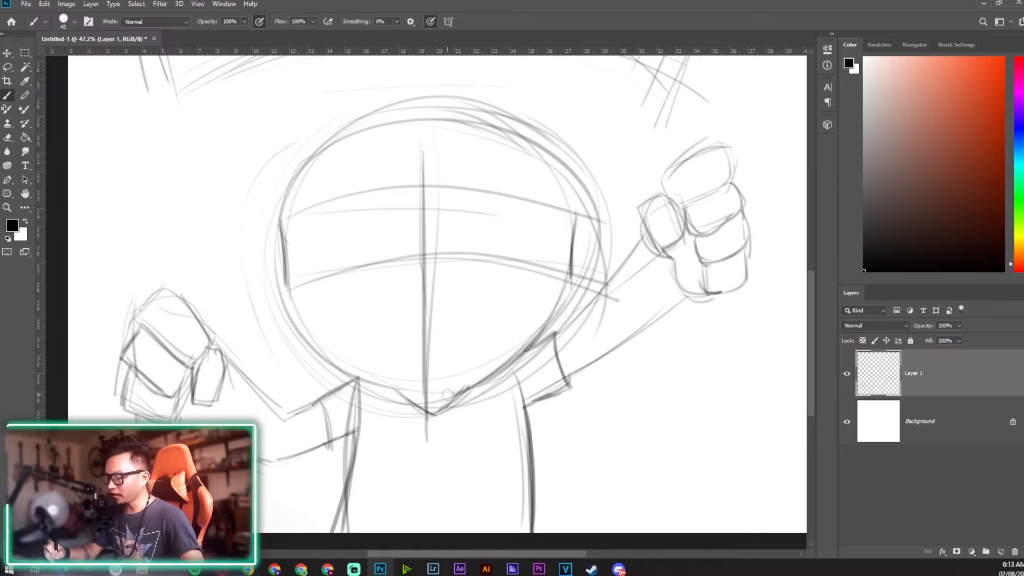
pyautogui.moveTo(516, 352); pyautogui.dragTo(435, 394)
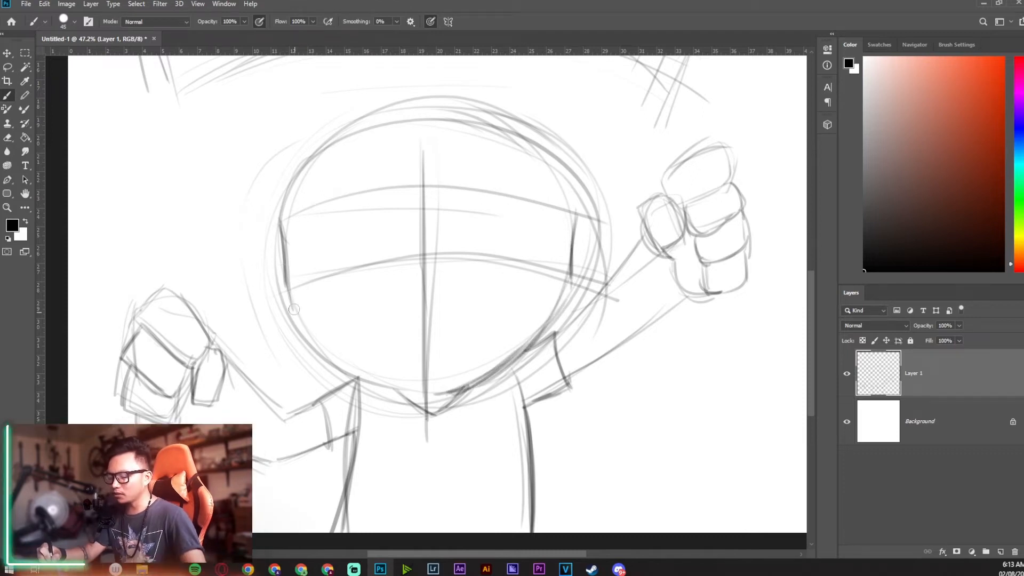
pyautogui.moveTo(299, 315); pyautogui.dragTo(434, 395)
# - Reinforce the rounded top of the head and add a small ear on each side at the lower guide line
pyautogui.moveTo(278, 227); pyautogui.dragTo(338, 130)
pyautogui.moveTo(295, 171); pyautogui.dragTo(429, 113)
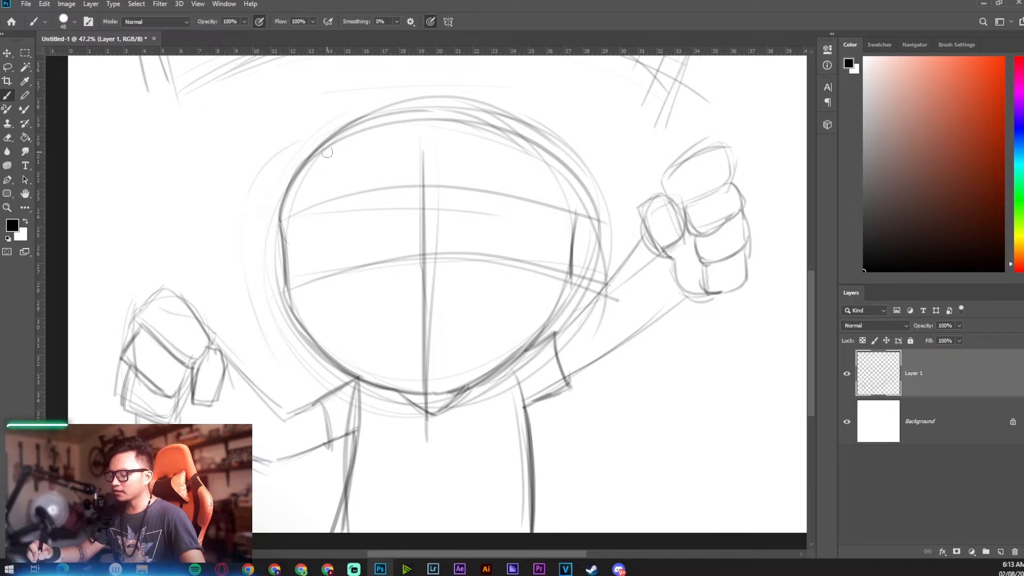
pyautogui.moveTo(343, 125); pyautogui.dragTo(552, 155)
pyautogui.moveTo(578, 213)
pyautogui.mouseDown()
pyautogui.moveTo(498, 104)
pyautogui.moveTo(569, 220)
pyautogui.mouseUp()
pyautogui.moveTo(284, 275)
pyautogui.mouseDown()
pyautogui.moveTo(274, 287)
pyautogui.moveTo(294, 317)
pyautogui.mouseUp()
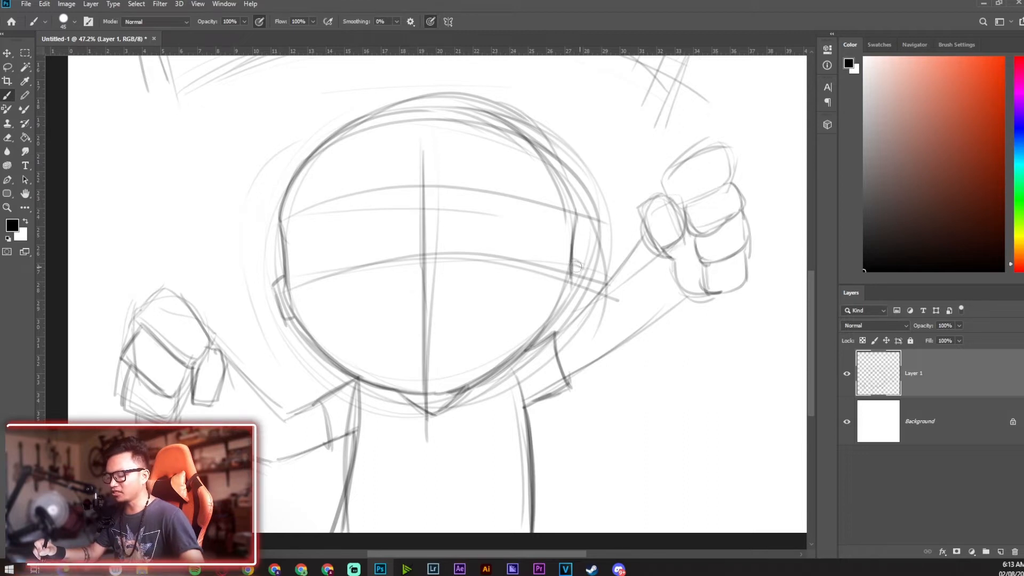
pyautogui.moveTo(579, 260); pyautogui.dragTo(558, 305)
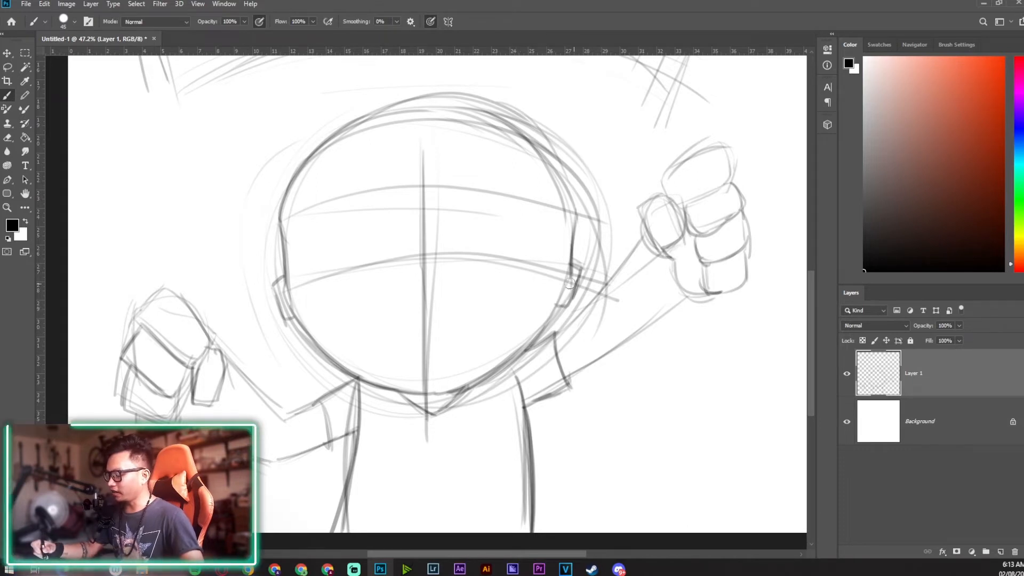
# - Darken the upper line of the raised right arm and the cuff of the left sleeve
pyautogui.moveTo(640, 243); pyautogui.dragTo(548, 343)
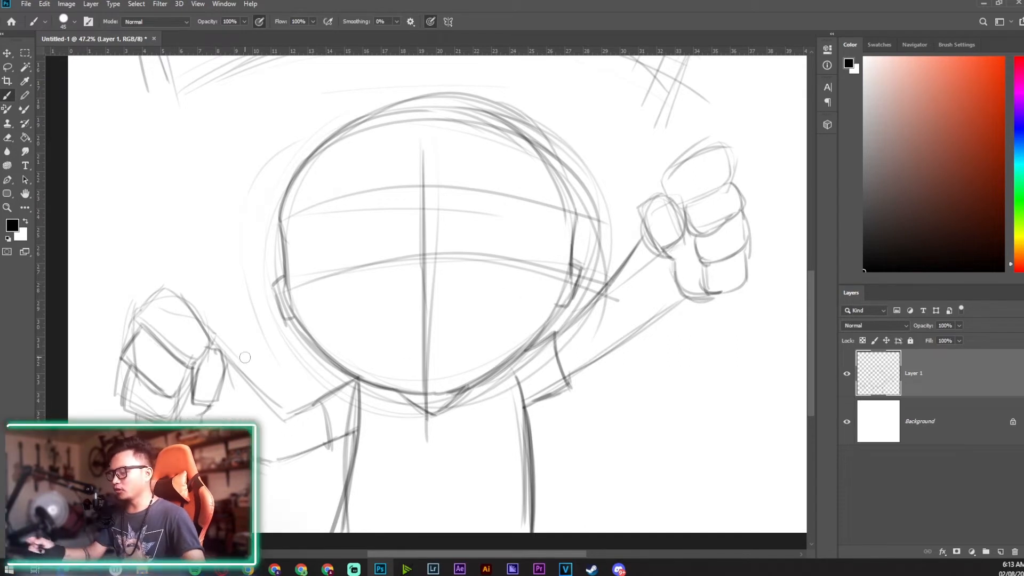
pyautogui.moveTo(318, 406)
pyautogui.mouseDown()
pyautogui.moveTo(327, 438)
pyautogui.moveTo(354, 428)
pyautogui.mouseUp()
# - Sketch a short, thick nose arc where the vertical centre line crosses the lower facial guide curve
pyautogui.press('z')
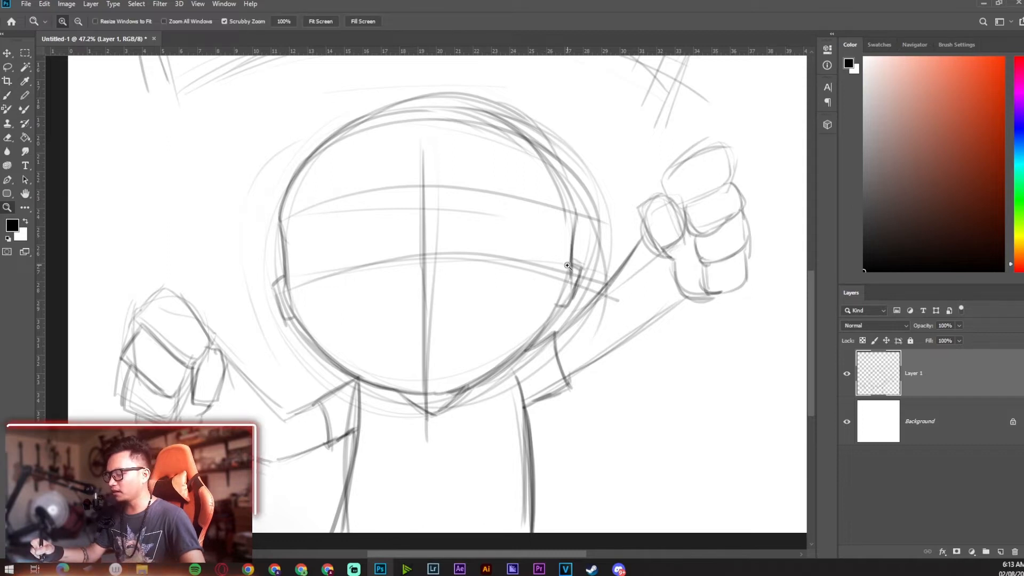
pyautogui.moveTo(568, 264); pyautogui.dragTo(554, 290)
pyautogui.press('space')
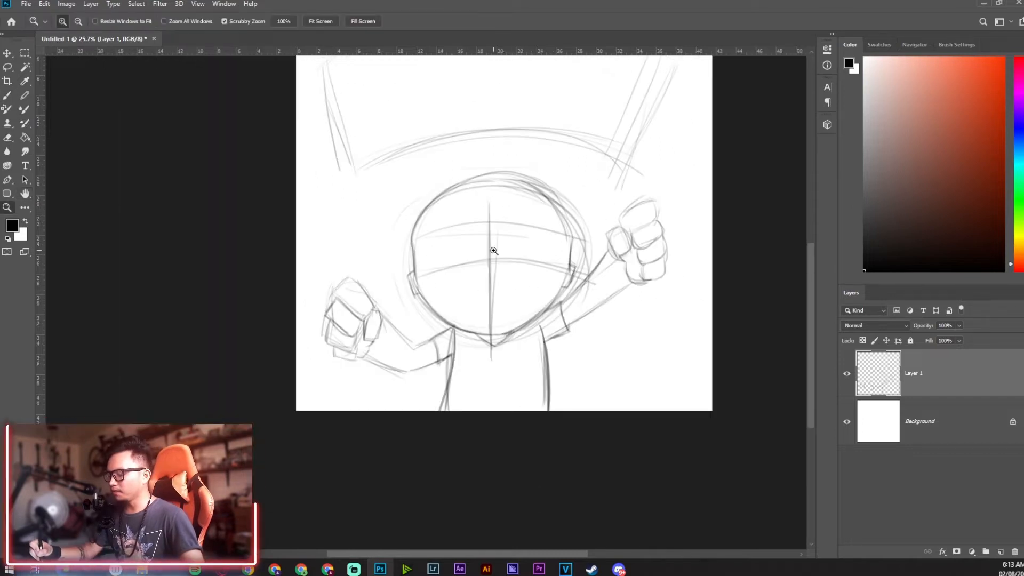
pyautogui.moveTo(491, 247); pyautogui.dragTo(612, 228)
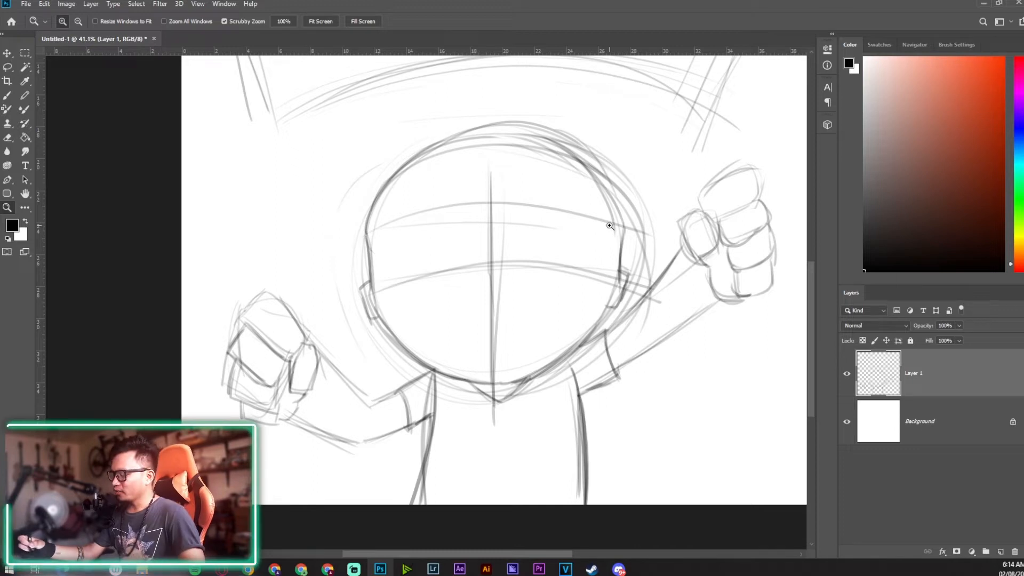
pyautogui.moveTo(702, 203); pyautogui.dragTo(709, 208)
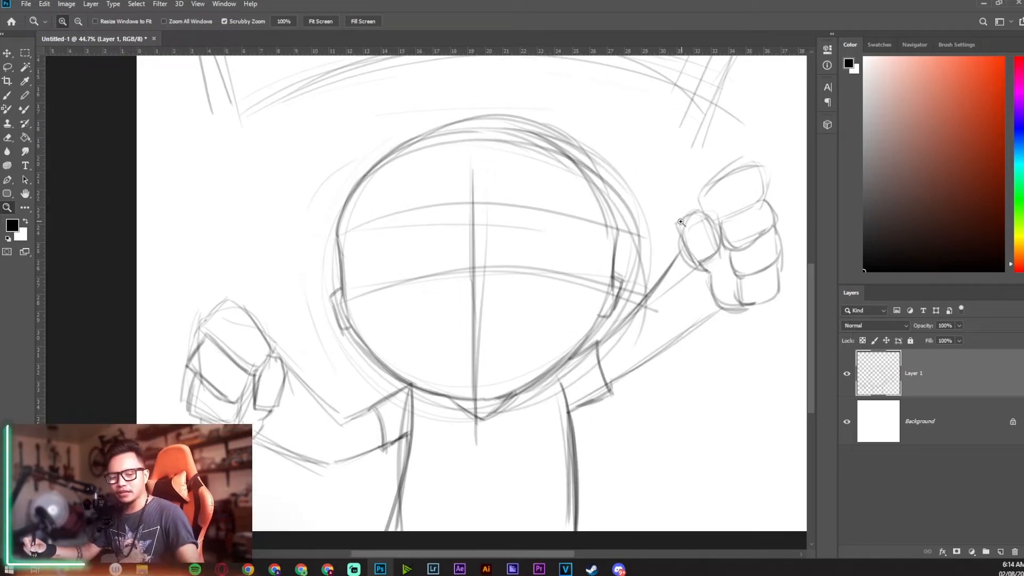
pyautogui.press('b')
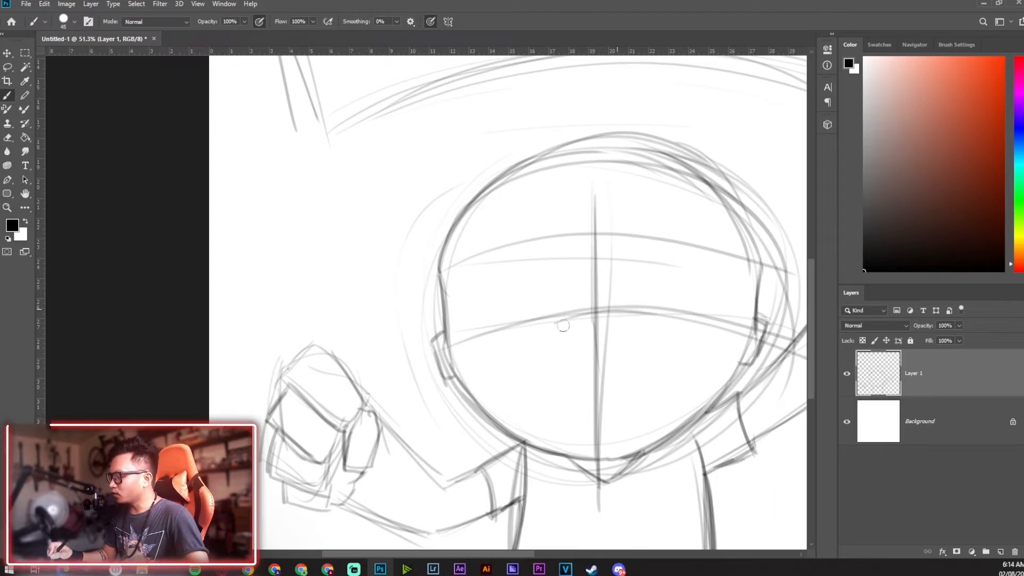
pyautogui.moveTo(549, 323)
pyautogui.mouseDown()
pyautogui.moveTo(642, 313)
pyautogui.moveTo(546, 331)
pyautogui.moveTo(663, 318)
pyautogui.mouseUp()
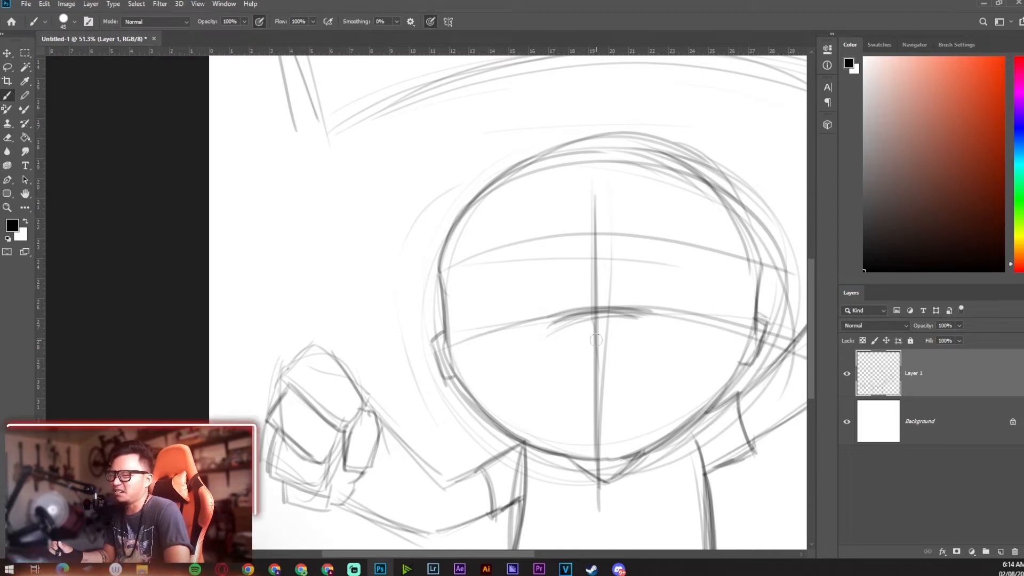
pyautogui.moveTo(598, 307)
pyautogui.mouseDown()
pyautogui.moveTo(651, 311)
pyautogui.moveTo(646, 318)
pyautogui.mouseUp()
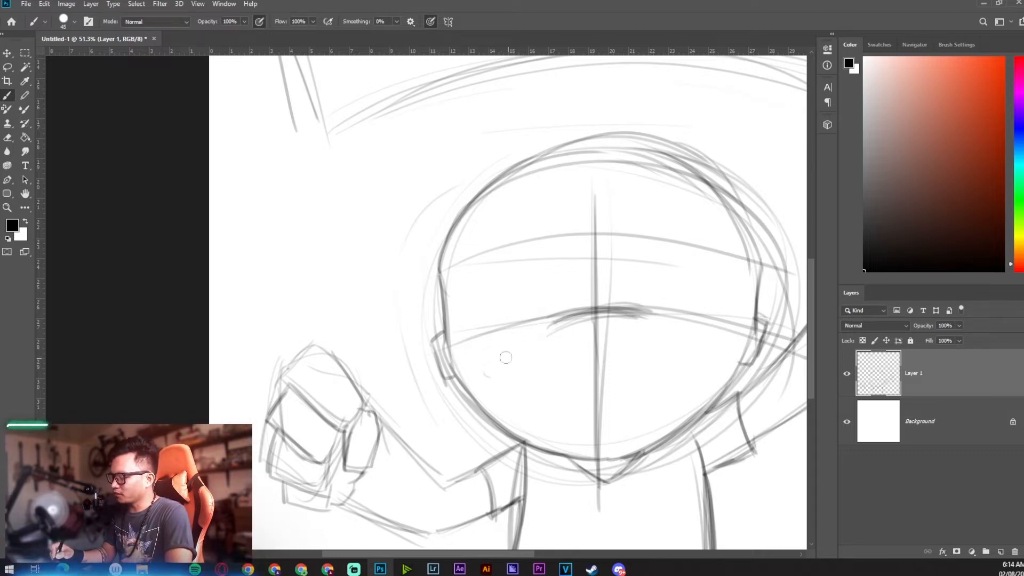
# - Sketch a wide open grin below the nose, with slanted sides, a curved bottom and short inner marks at both sides
pyautogui.moveTo(472, 350); pyautogui.dragTo(718, 332)
pyautogui.moveTo(504, 353); pyautogui.dragTo(688, 393)
pyautogui.moveTo(701, 344); pyautogui.dragTo(692, 392)
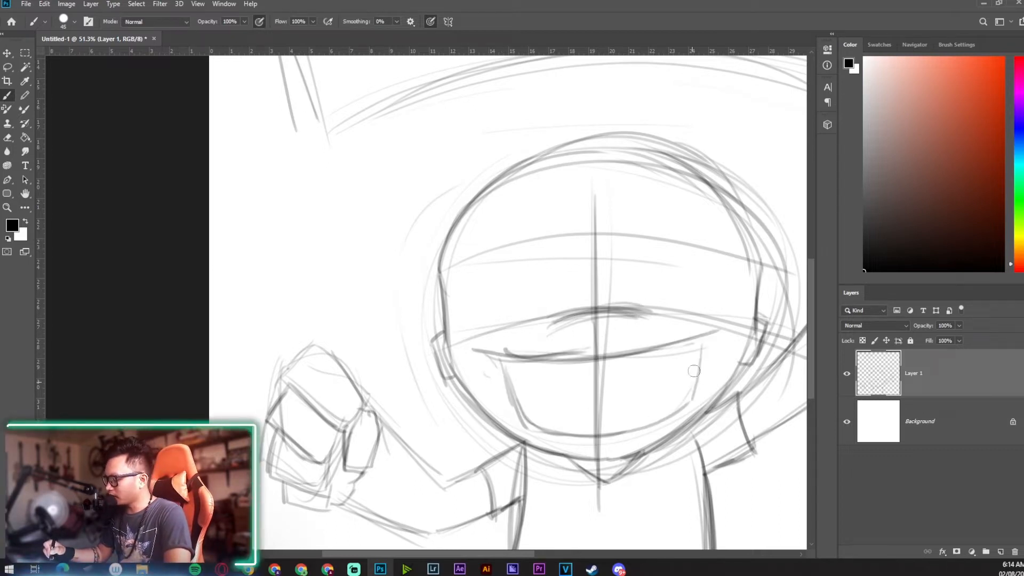
pyautogui.moveTo(519, 396); pyautogui.dragTo(535, 397)
pyautogui.moveTo(675, 379); pyautogui.dragTo(686, 375)
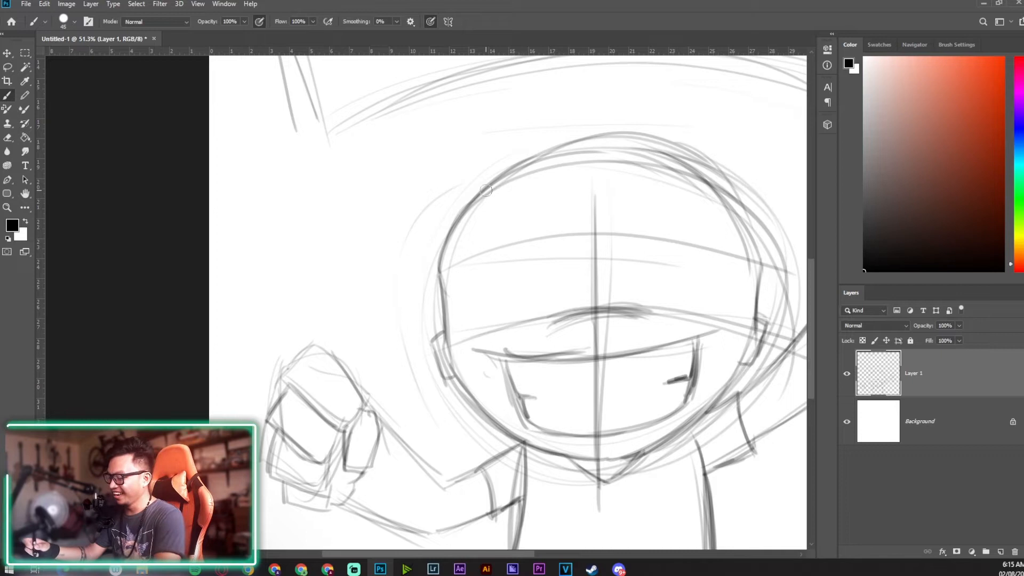
# - Try large round eyes with inner iris curves and thick arched eyebrows above them
pyautogui.moveTo(463, 295); pyautogui.dragTo(542, 274)
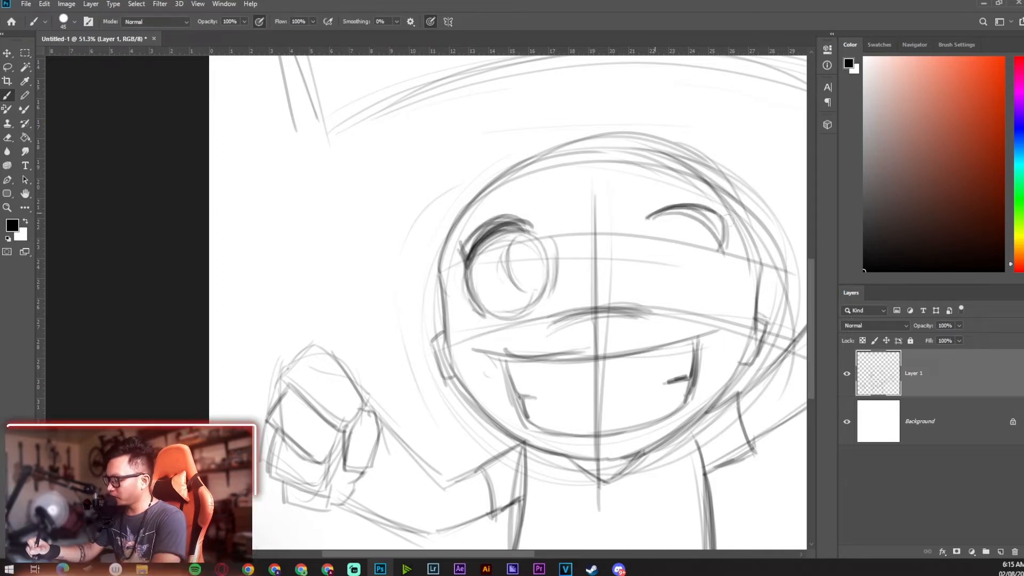
pyautogui.moveTo(682, 207); pyautogui.dragTo(721, 227)
pyautogui.moveTo(647, 218); pyautogui.dragTo(723, 240)
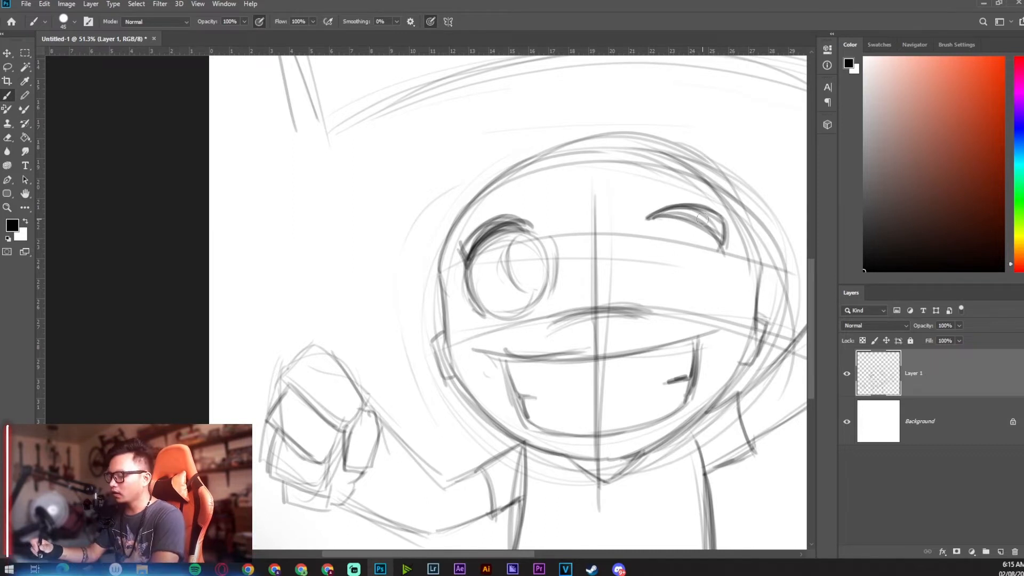
pyautogui.moveTo(647, 235)
pyautogui.mouseDown()
pyautogui.moveTo(712, 243)
pyautogui.moveTo(699, 266)
pyautogui.moveTo(665, 228)
pyautogui.mouseUp()
pyautogui.moveTo(652, 301)
pyautogui.mouseDown()
pyautogui.moveTo(635, 238)
pyautogui.moveTo(692, 230)
pyautogui.mouseUp()
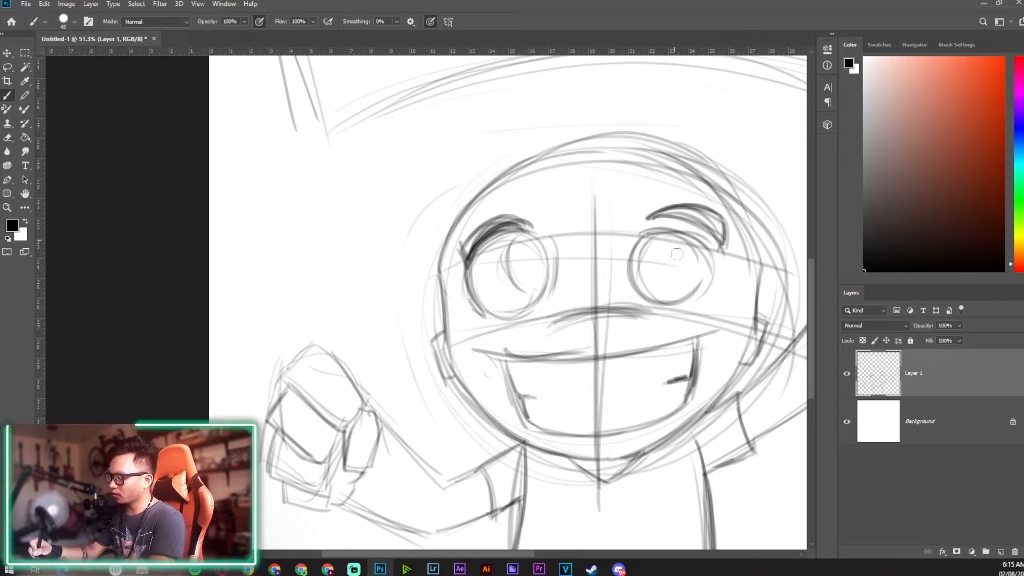
pyautogui.moveTo(675, 240); pyautogui.dragTo(669, 291)
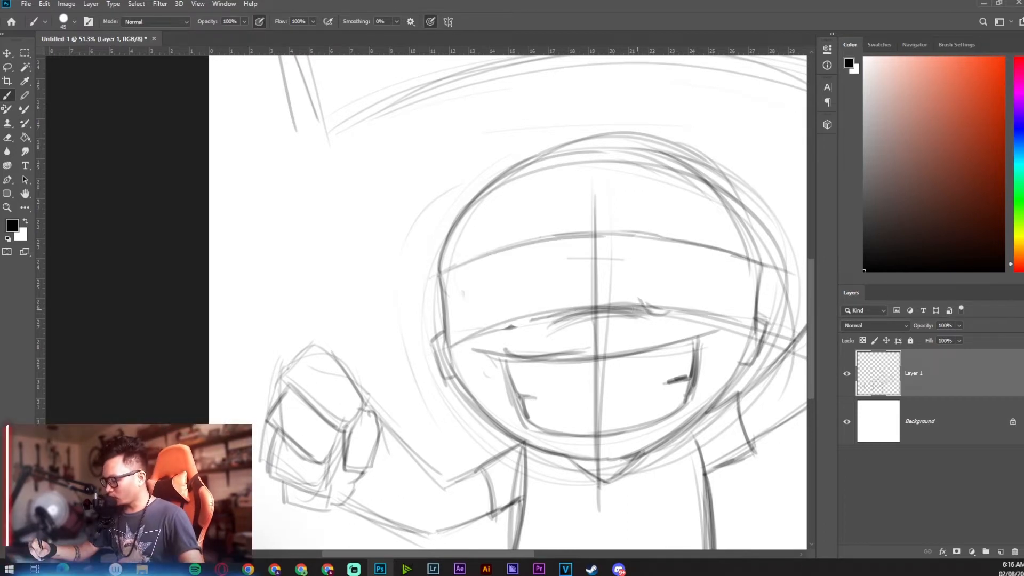
# - Reinforce the lower curved guide line across the face and darken the outlines of both ears
pyautogui.moveTo(639, 308); pyautogui.dragTo(736, 323)
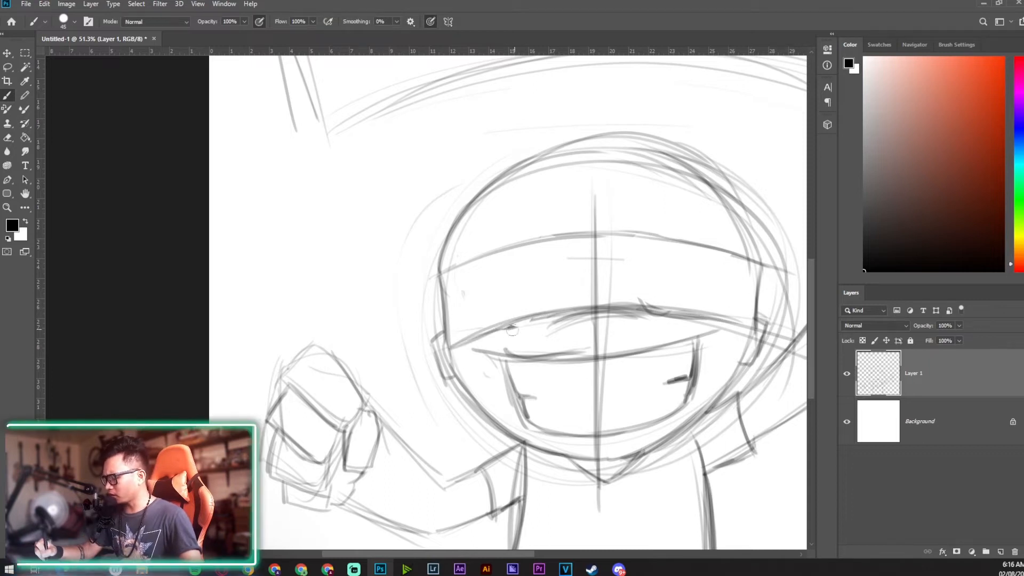
pyautogui.moveTo(512, 330); pyautogui.dragTo(565, 310)
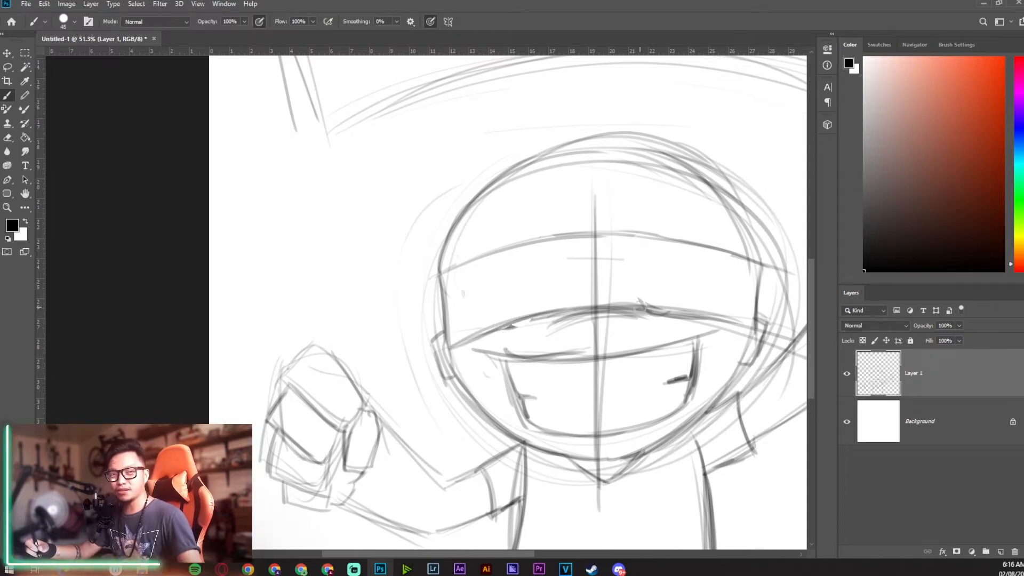
pyautogui.moveTo(729, 197); pyautogui.dragTo(701, 197)
pyautogui.moveTo(701, 198); pyautogui.dragTo(576, 270)
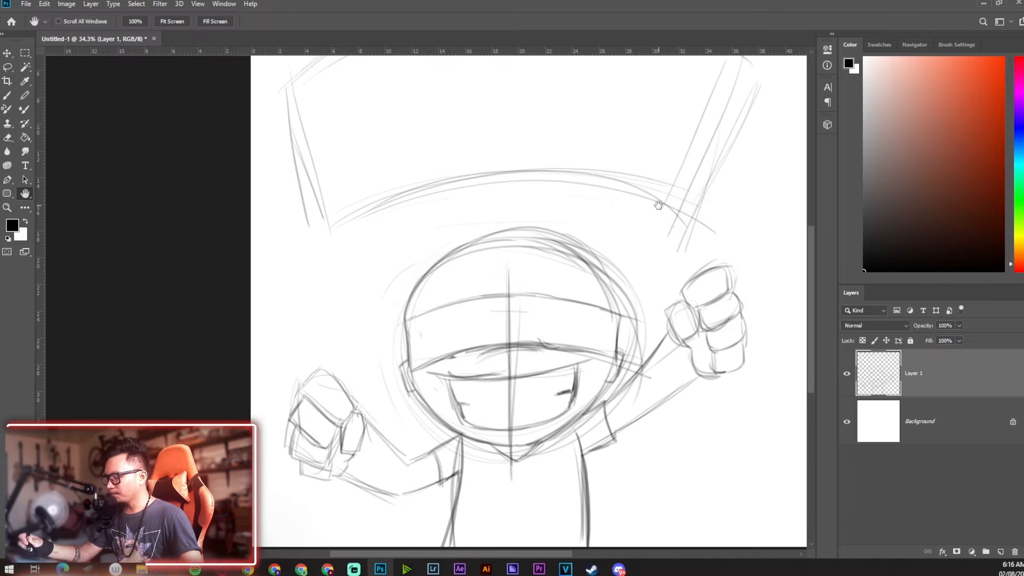
pyautogui.moveTo(406, 363); pyautogui.dragTo(406, 386)
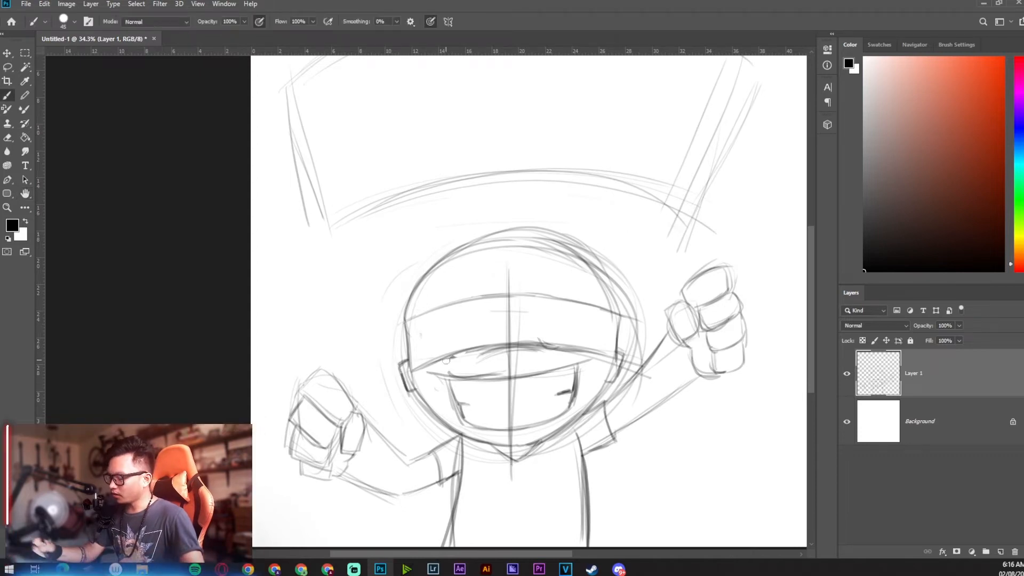
pyautogui.moveTo(616, 358); pyautogui.dragTo(585, 413)
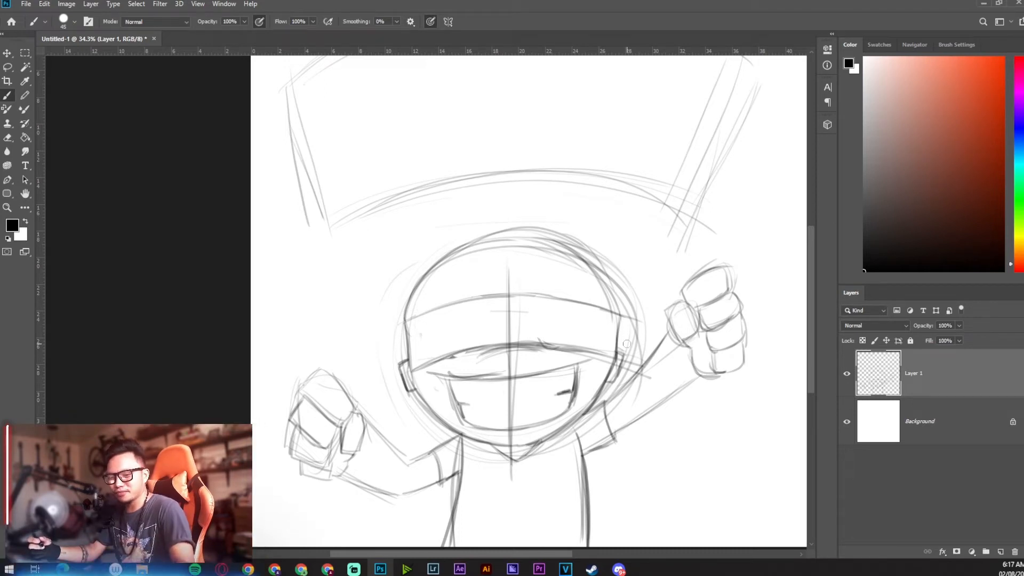
# - Sketch thick eyebrows, a low one over the left eye area and a raised arched one over the right, with small crease marks between
pyautogui.scroll(2, 466, 288)
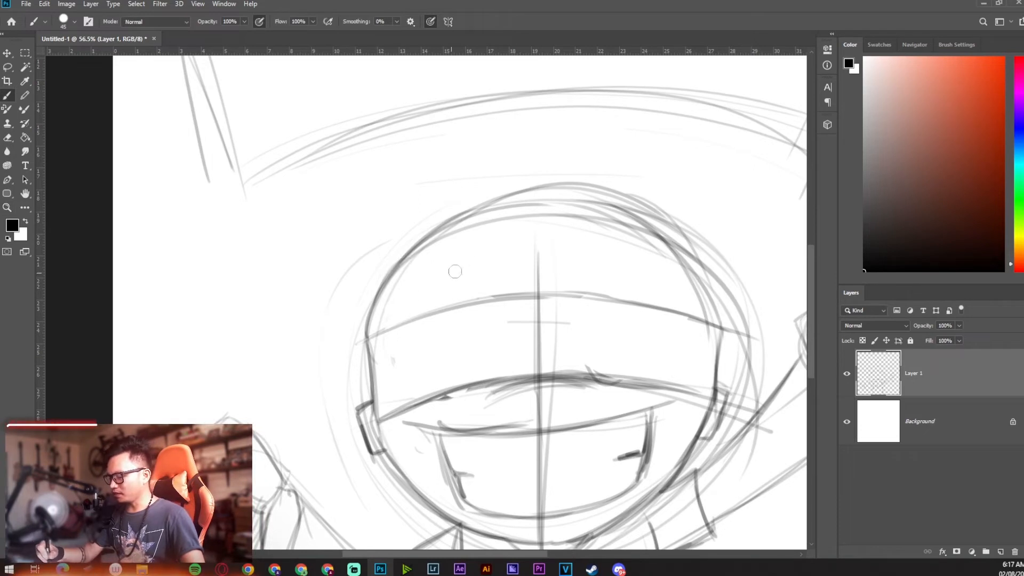
pyautogui.moveTo(400, 321)
pyautogui.mouseDown()
pyautogui.moveTo(474, 302)
pyautogui.moveTo(484, 313)
pyautogui.moveTo(403, 321)
pyautogui.moveTo(485, 313)
pyautogui.moveTo(476, 286)
pyautogui.mouseUp()
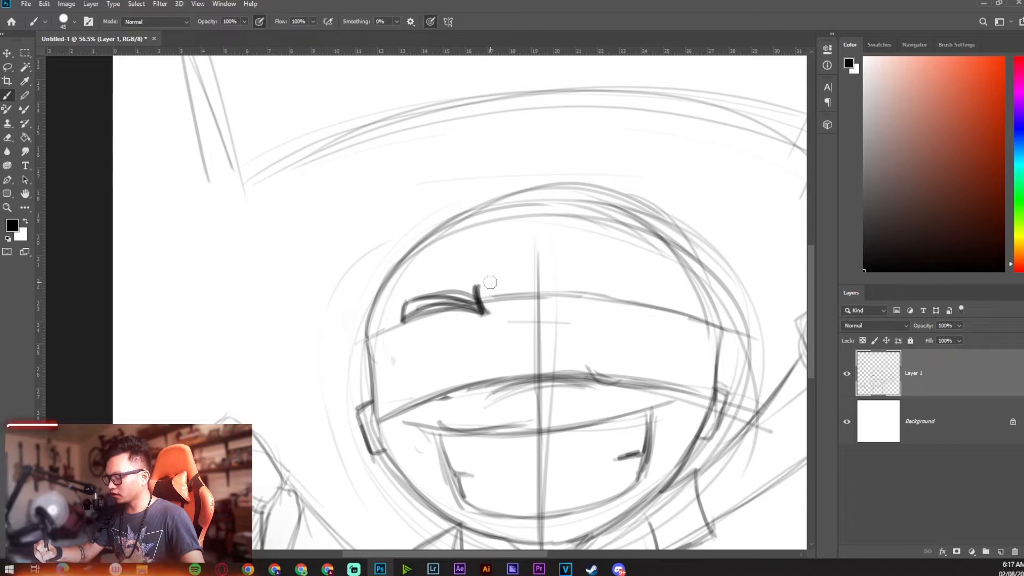
pyautogui.moveTo(569, 276)
pyautogui.mouseDown()
pyautogui.moveTo(617, 247)
pyautogui.moveTo(665, 257)
pyautogui.mouseUp()
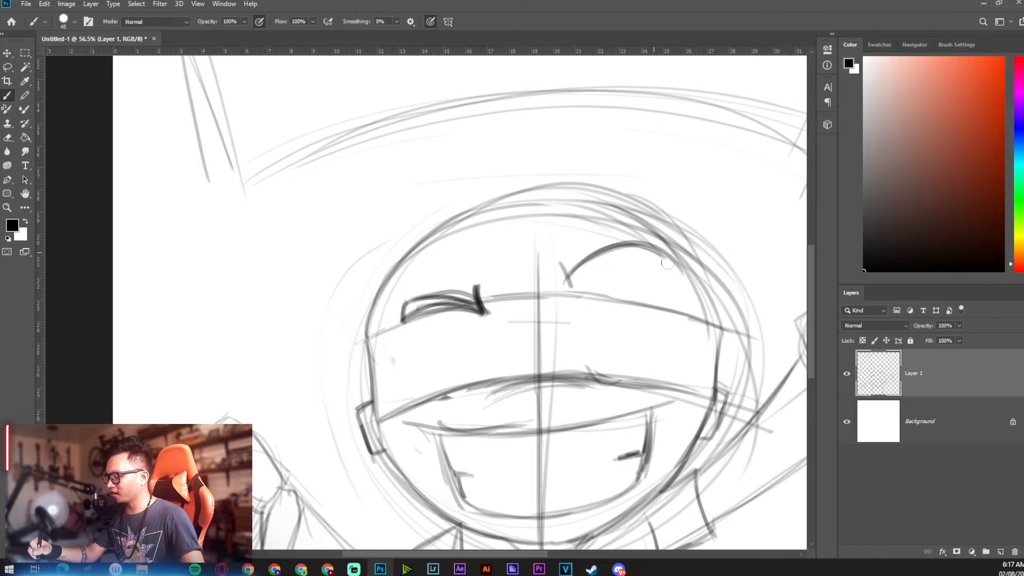
pyautogui.moveTo(676, 265); pyautogui.dragTo(675, 287)
pyautogui.moveTo(566, 285)
pyautogui.mouseDown()
pyautogui.moveTo(673, 285)
pyautogui.moveTo(632, 242)
pyautogui.moveTo(570, 280)
pyautogui.mouseUp()
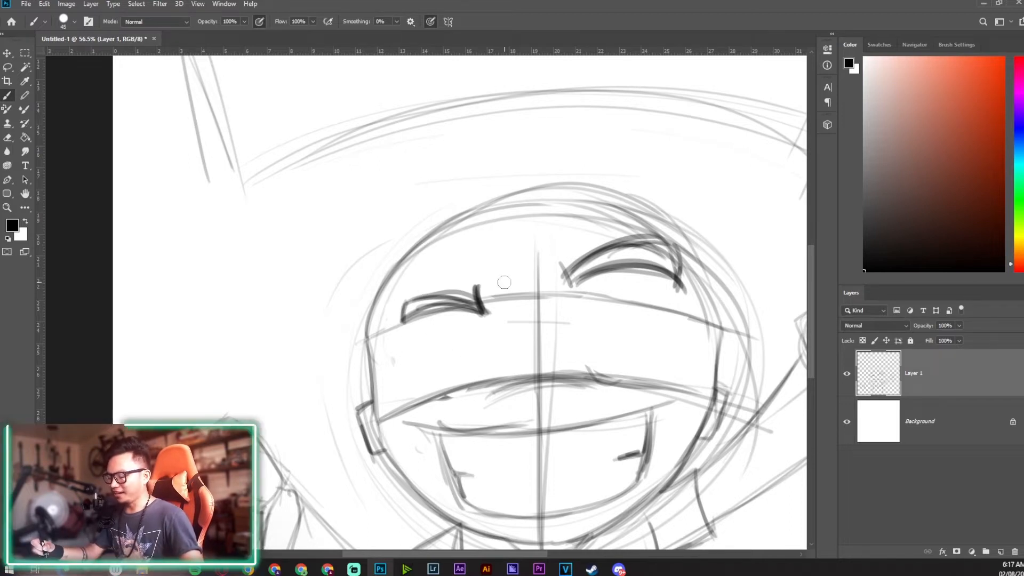
pyautogui.moveTo(492, 280); pyautogui.dragTo(498, 305)
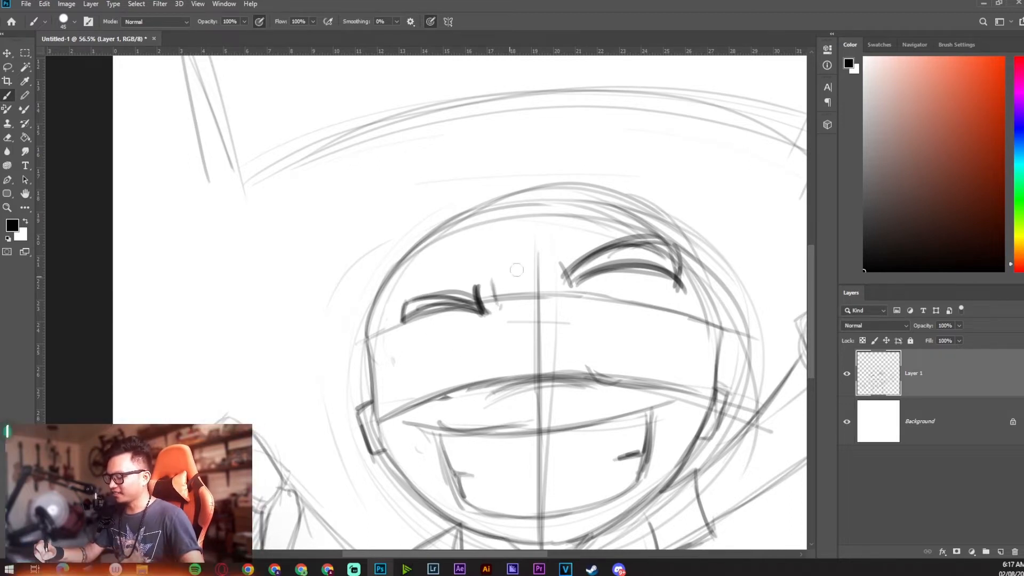
pyautogui.moveTo(555, 276); pyautogui.dragTo(564, 283)
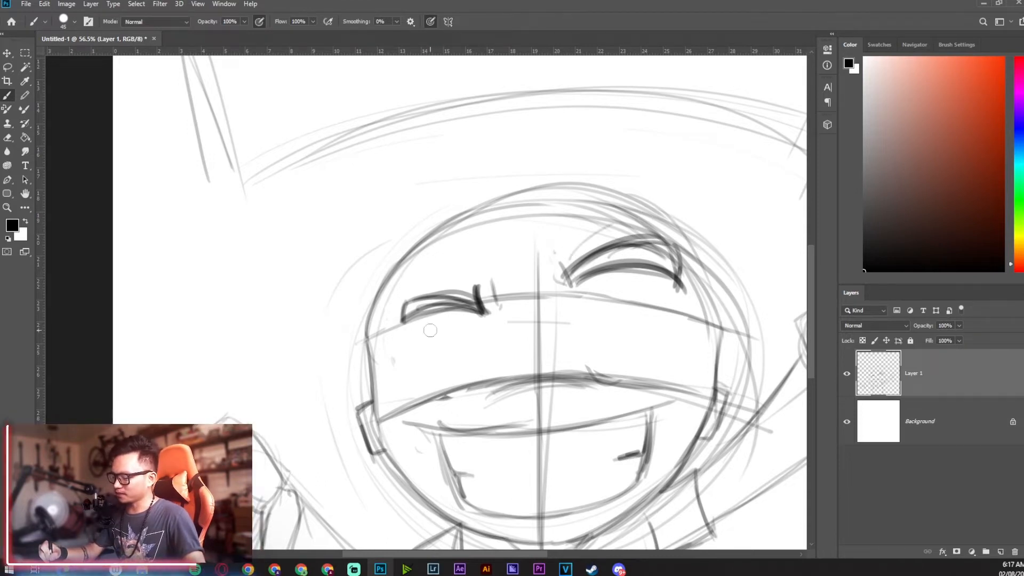
# - Sketch a round eye beneath the low left eyebrow, resting on the curved guide line above the grin
pyautogui.moveTo(418, 347); pyautogui.dragTo(435, 381)
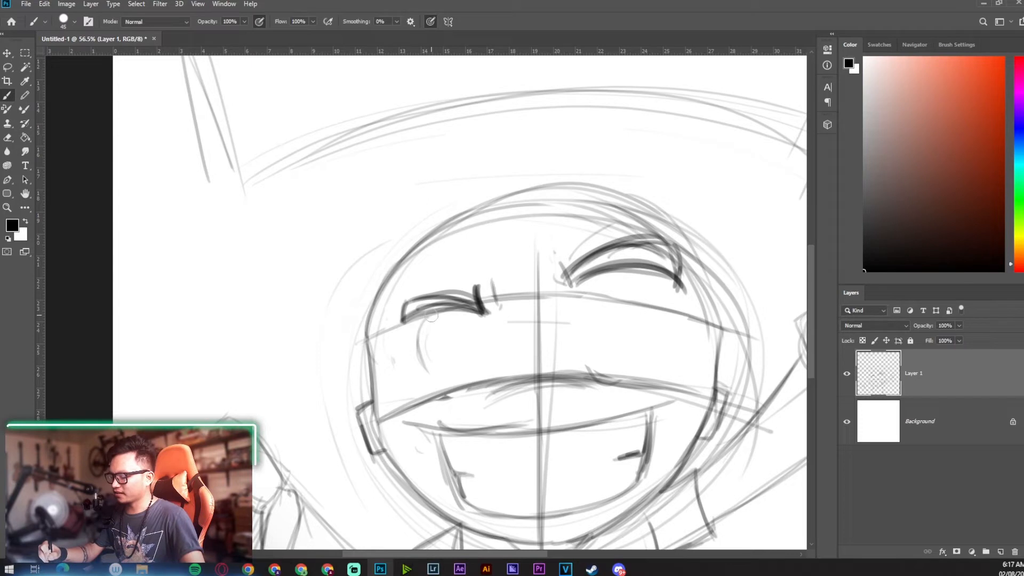
pyautogui.moveTo(427, 318)
pyautogui.mouseDown()
pyautogui.moveTo(434, 381)
pyautogui.moveTo(477, 316)
pyautogui.mouseUp()
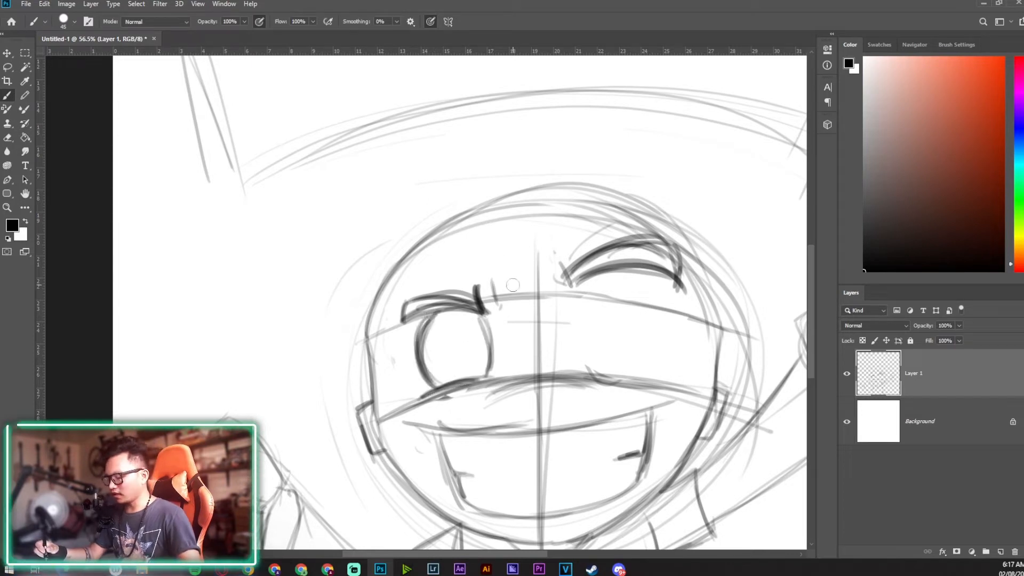
# - Select the left eye together with its eyebrow and shift both slightly outward, toward the left edge of the face
pyautogui.press('space')
pyautogui.moveTo(523, 363); pyautogui.dragTo(526, 329)
pyautogui.press('z')
pyautogui.moveTo(666, 326)
pyautogui.mouseDown()
pyautogui.moveTo(634, 346)
pyautogui.moveTo(655, 338)
pyautogui.mouseUp()
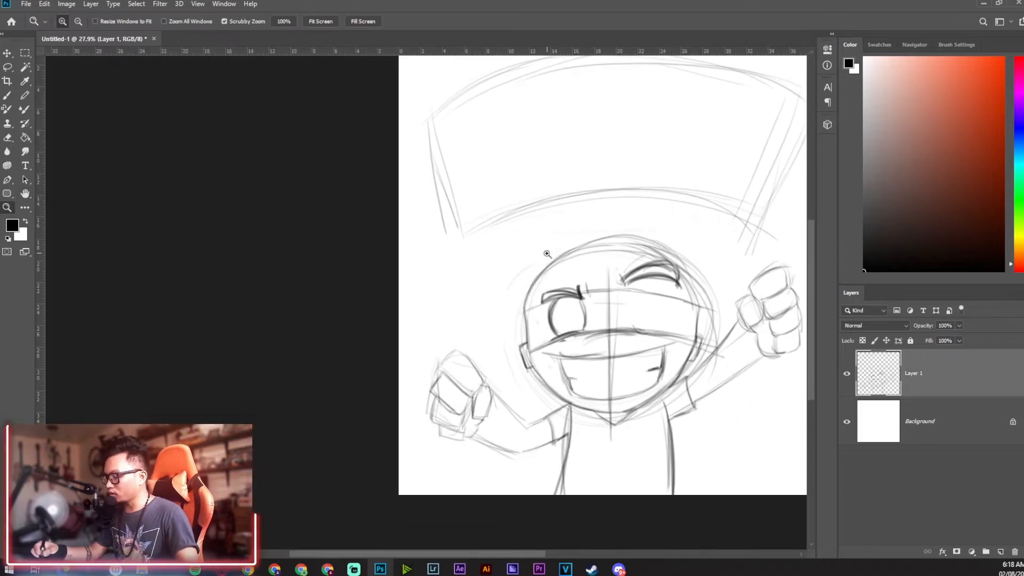
pyautogui.moveTo(601, 308); pyautogui.dragTo(625, 298)
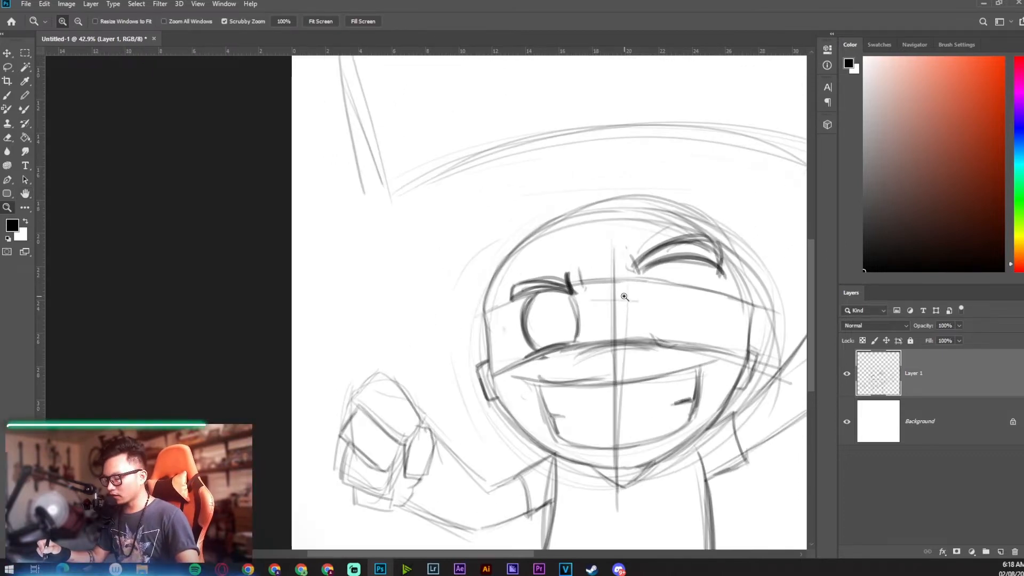
pyautogui.press('l')
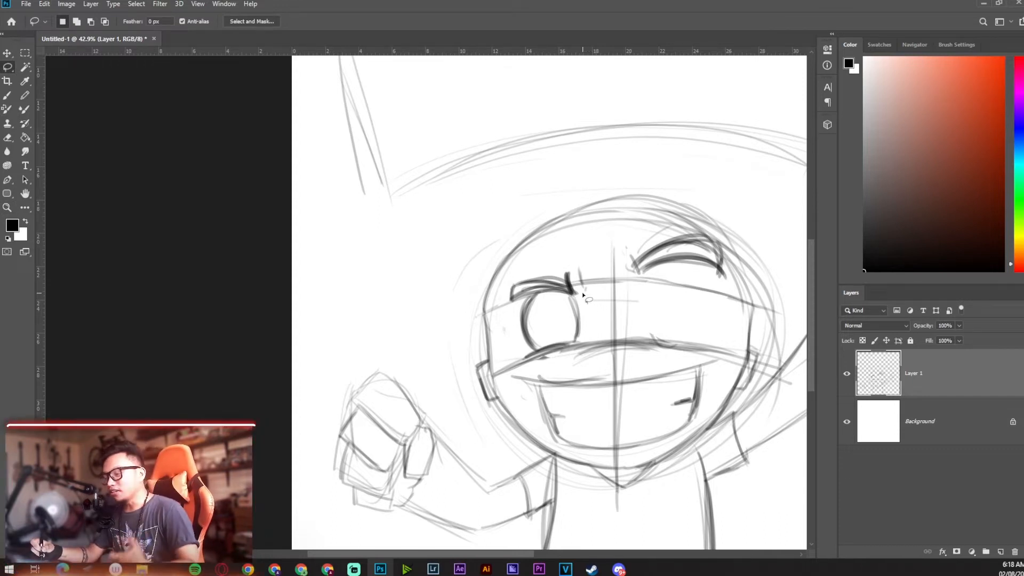
pyautogui.moveTo(588, 304)
pyautogui.mouseDown()
pyautogui.moveTo(578, 250)
pyautogui.moveTo(527, 269)
pyautogui.moveTo(507, 318)
pyautogui.mouseUp()
pyautogui.moveTo(570, 356)
pyautogui.mouseDown()
pyautogui.moveTo(596, 331)
pyautogui.moveTo(588, 304)
pyautogui.mouseUp()
pyautogui.hotkey('ctrl', 't')
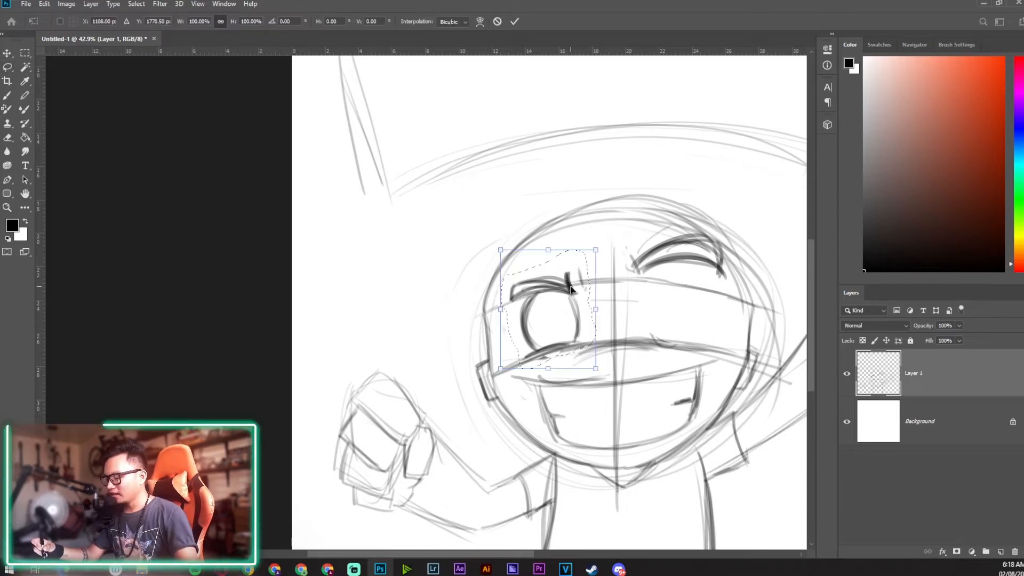
pyautogui.moveTo(559, 325); pyautogui.dragTo(540, 329)
pyautogui.press('Return')
pyautogui.hotkey('ctrl', 'd')
# - Sketch a large round eye under the raised right eyebrow and thicken the inner edges of both eyes
pyautogui.press('b')
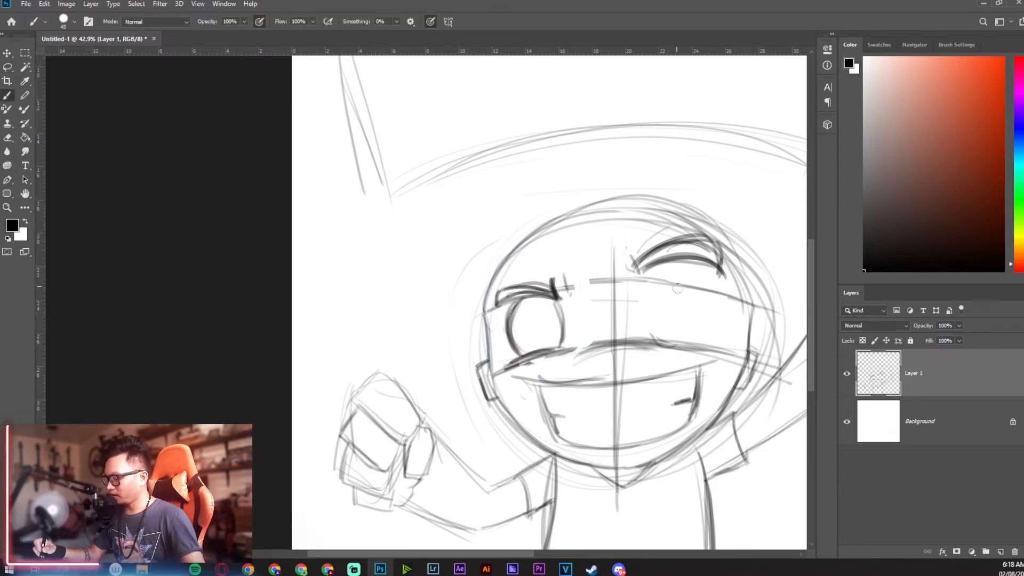
pyautogui.moveTo(666, 281)
pyautogui.mouseDown()
pyautogui.moveTo(653, 331)
pyautogui.moveTo(664, 337)
pyautogui.moveTo(658, 282)
pyautogui.moveTo(689, 336)
pyautogui.moveTo(708, 310)
pyautogui.mouseUp()
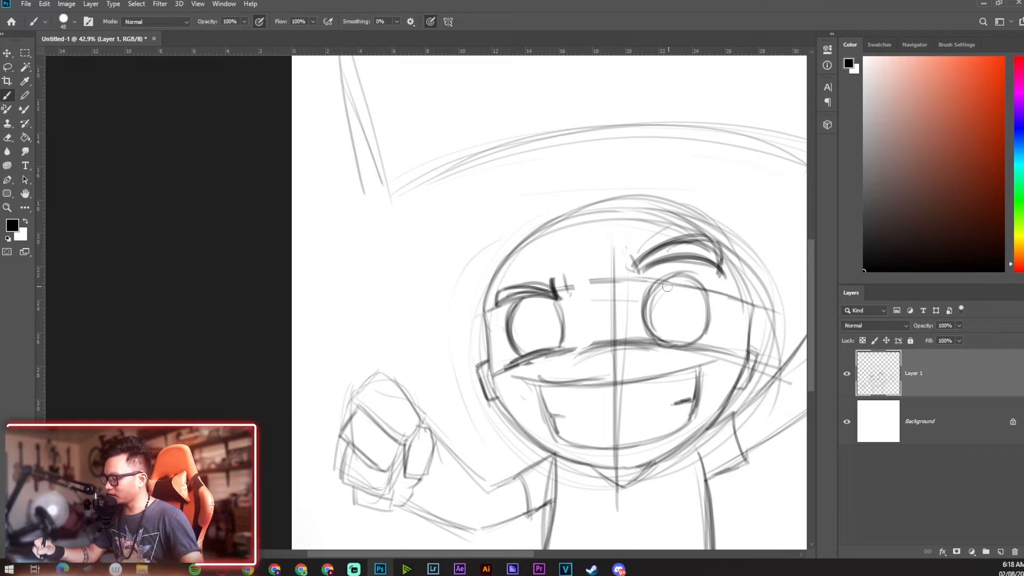
pyautogui.moveTo(661, 278)
pyautogui.mouseDown()
pyautogui.moveTo(647, 289)
pyautogui.moveTo(654, 338)
pyautogui.mouseUp()
pyautogui.moveTo(561, 301); pyautogui.dragTo(567, 350)
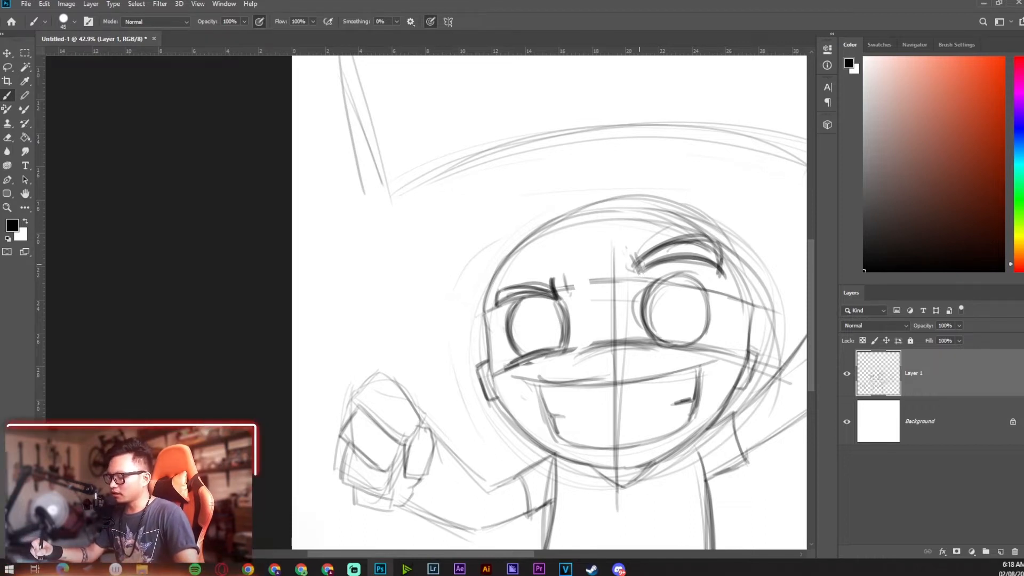
# - Darken the outlines along both sides of the face and add shaded oval pupils near the inner side of each eye
pyautogui.moveTo(736, 251)
pyautogui.mouseDown()
pyautogui.moveTo(742, 374)
pyautogui.moveTo(707, 429)
pyautogui.mouseUp()
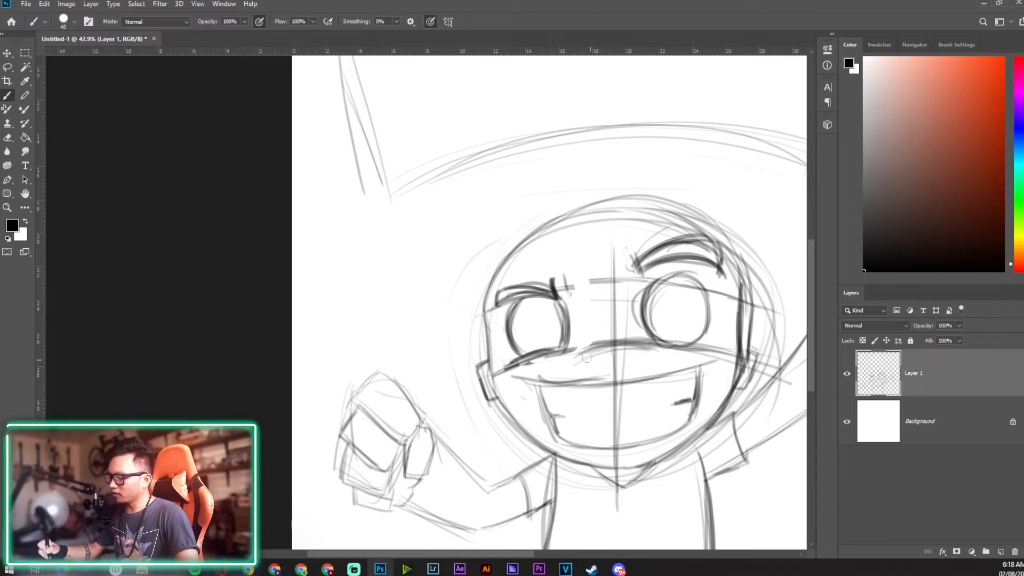
pyautogui.moveTo(739, 324); pyautogui.dragTo(730, 232)
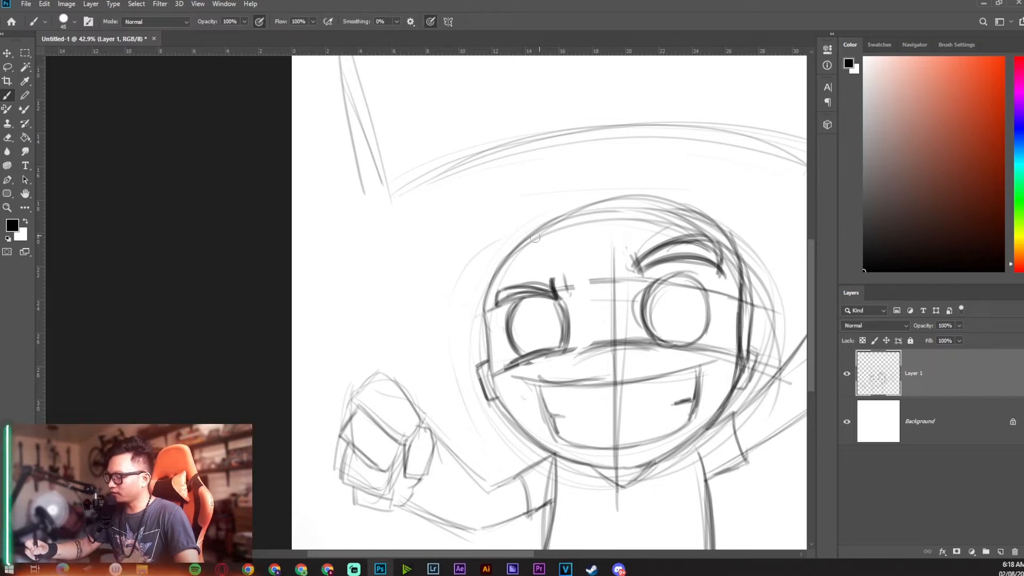
pyautogui.press('z')
pyautogui.moveTo(571, 314); pyautogui.dragTo(633, 295)
pyautogui.press('b')
pyautogui.moveTo(483, 267)
pyautogui.mouseDown()
pyautogui.moveTo(479, 358)
pyautogui.moveTo(464, 325)
pyautogui.moveTo(501, 389)
pyautogui.moveTo(525, 384)
pyautogui.mouseUp()
pyautogui.moveTo(450, 264); pyautogui.dragTo(507, 397)
# - Reinforce the left side of the grin and fill in a small dark pointed goatee at the chin
pyautogui.press('space')
pyautogui.moveTo(581, 376); pyautogui.dragTo(528, 341)
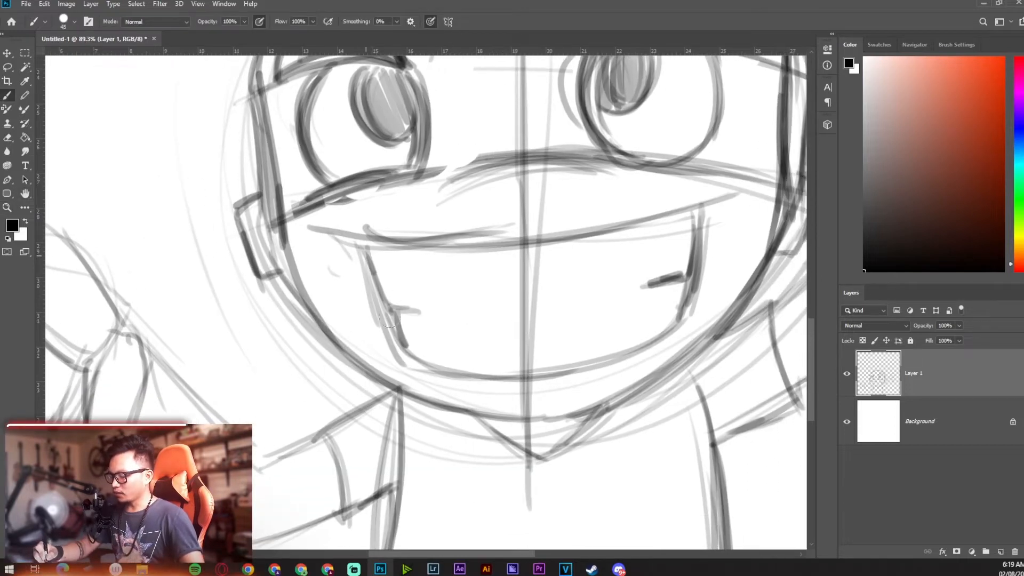
pyautogui.moveTo(366, 257)
pyautogui.mouseDown()
pyautogui.moveTo(399, 363)
pyautogui.moveTo(675, 341)
pyautogui.mouseUp()
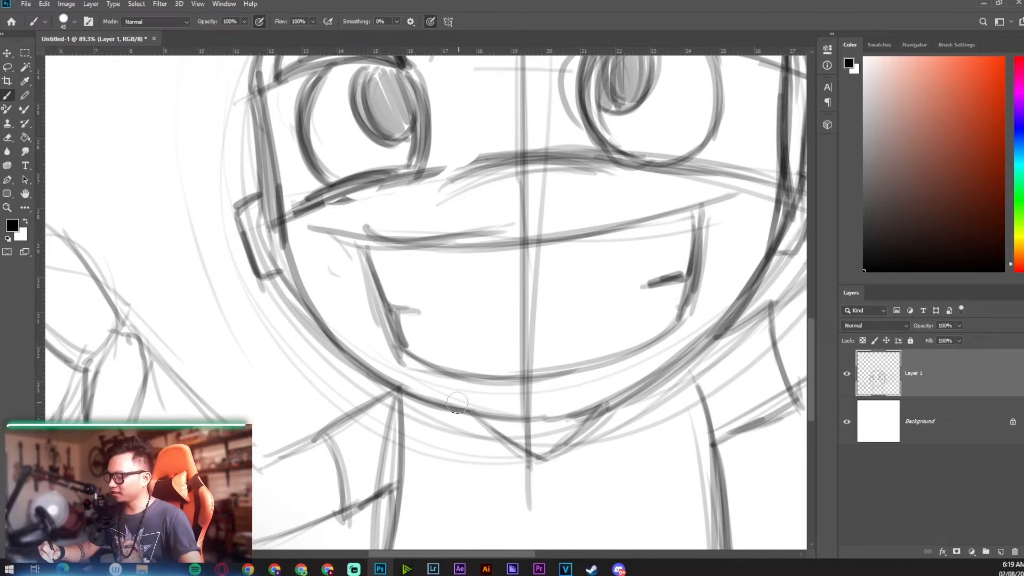
pyautogui.moveTo(484, 405); pyautogui.dragTo(530, 437)
pyautogui.moveTo(587, 397)
pyautogui.mouseDown()
pyautogui.moveTo(533, 444)
pyautogui.moveTo(594, 402)
pyautogui.moveTo(526, 412)
pyautogui.mouseUp()
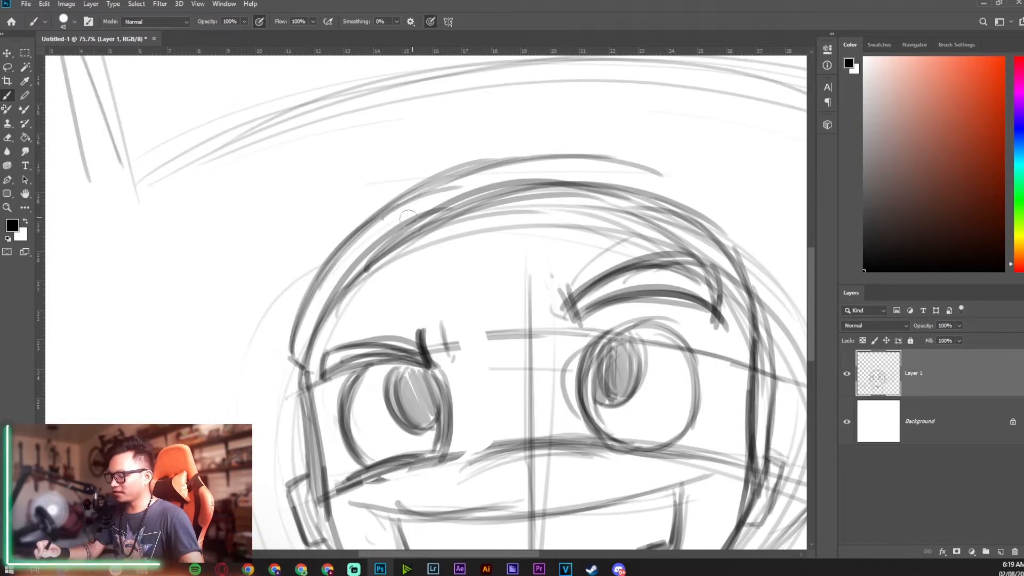
# - Draw a bold outer hair outline arching over the head from temple to temple, with a small notch at each temple
pyautogui.moveTo(384, 218); pyautogui.dragTo(688, 174)
pyautogui.moveTo(429, 190); pyautogui.dragTo(704, 190)
pyautogui.moveTo(614, 164); pyautogui.dragTo(768, 282)
pyautogui.moveTo(732, 235); pyautogui.dragTo(761, 287)
pyautogui.moveTo(754, 250); pyautogui.dragTo(756, 309)
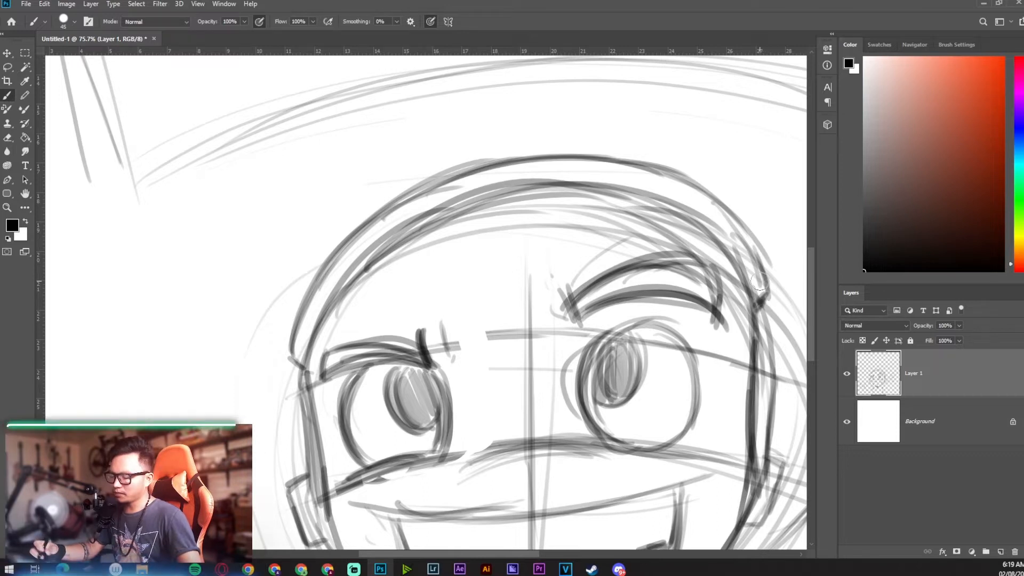
pyautogui.moveTo(289, 361); pyautogui.dragTo(353, 251)
pyautogui.moveTo(304, 319)
pyautogui.mouseDown()
pyautogui.moveTo(373, 212)
pyautogui.moveTo(535, 170)
pyautogui.mouseUp()
pyautogui.moveTo(401, 211)
pyautogui.mouseDown()
pyautogui.moveTo(424, 192)
pyautogui.moveTo(687, 207)
pyautogui.mouseUp()
pyautogui.moveTo(513, 161); pyautogui.dragTo(702, 200)
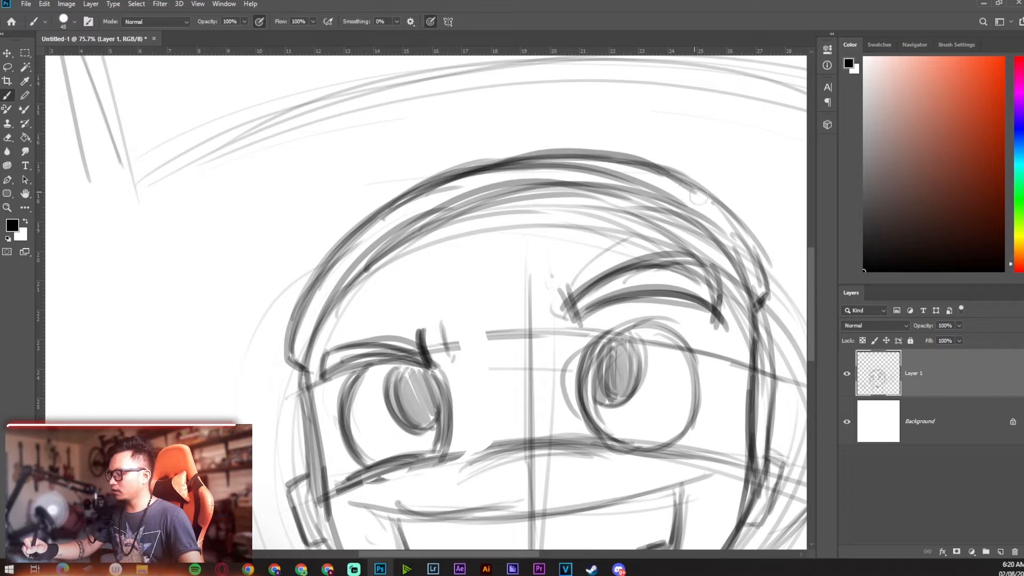
pyautogui.moveTo(645, 160); pyautogui.dragTo(748, 245)
# - Thicken the left side of the face outline between the temple notch and the ear
pyautogui.press('z')
pyautogui.moveTo(763, 298)
pyautogui.mouseDown()
pyautogui.moveTo(724, 312)
pyautogui.moveTo(690, 241)
pyautogui.moveTo(719, 279)
pyautogui.moveTo(699, 278)
pyautogui.moveTo(696, 346)
pyautogui.mouseUp()
pyautogui.press('space')
pyautogui.press('b')
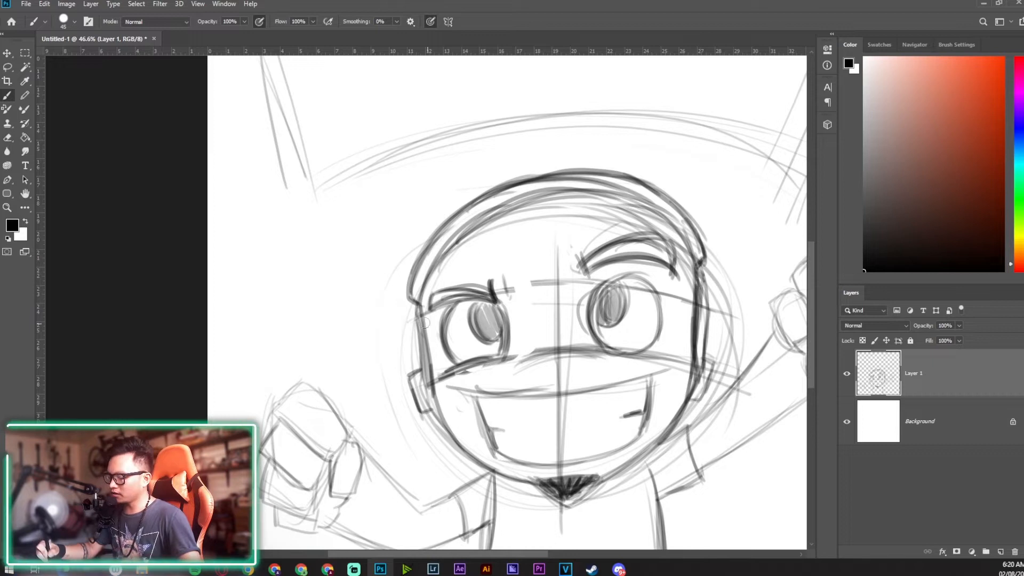
pyautogui.moveTo(414, 316); pyautogui.dragTo(427, 368)
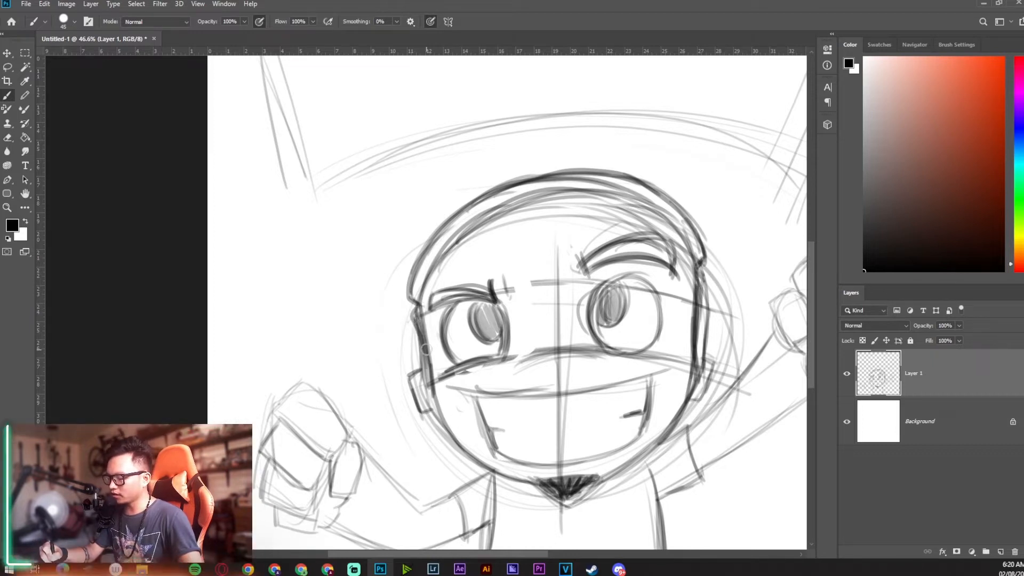
pyautogui.moveTo(418, 326); pyautogui.dragTo(430, 371)
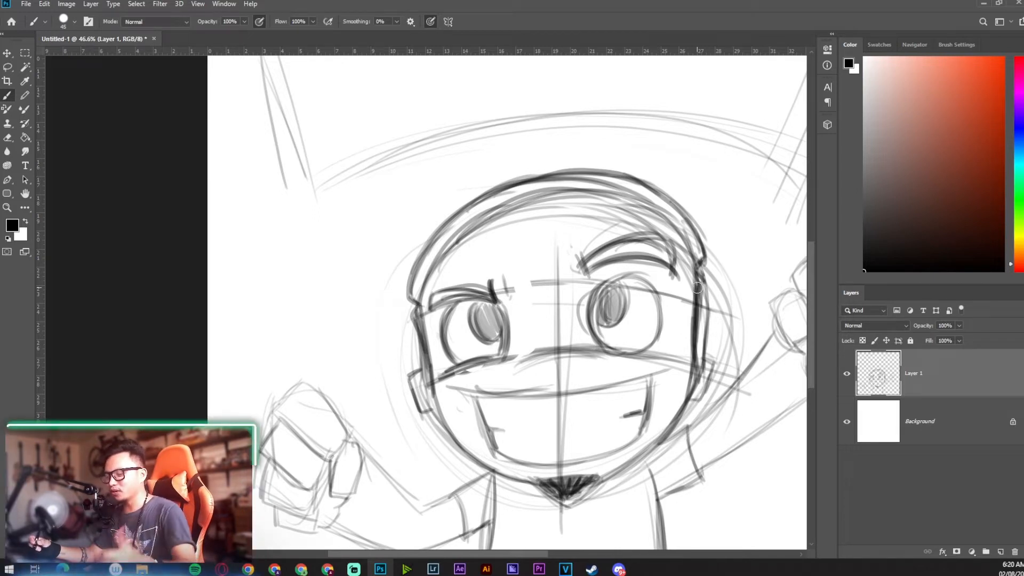
# - Shade the thin hair band along the top of the head and fill in both eyebrows
pyautogui.moveTo(416, 296)
pyautogui.mouseDown()
pyautogui.moveTo(631, 197)
pyautogui.moveTo(604, 181)
pyautogui.moveTo(675, 229)
pyautogui.mouseUp()
pyautogui.moveTo(623, 188); pyautogui.dragTo(690, 237)
pyautogui.moveTo(634, 196); pyautogui.dragTo(691, 246)
pyautogui.moveTo(640, 190); pyautogui.dragTo(690, 247)
pyautogui.moveTo(430, 307)
pyautogui.mouseDown()
pyautogui.moveTo(495, 292)
pyautogui.moveTo(476, 289)
pyautogui.mouseUp()
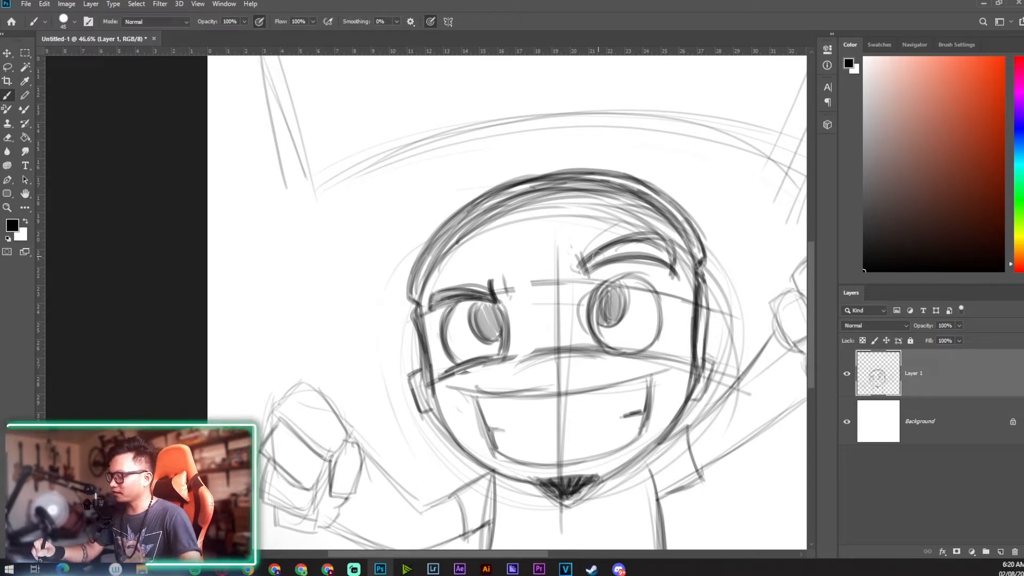
pyautogui.moveTo(606, 258)
pyautogui.mouseDown()
pyautogui.moveTo(660, 240)
pyautogui.moveTo(664, 260)
pyautogui.mouseUp()
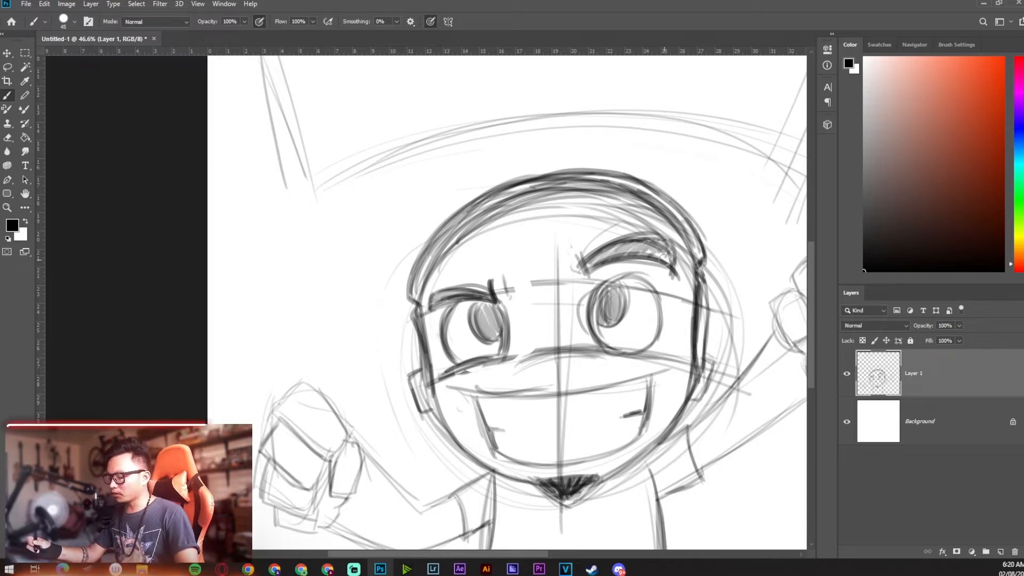
# - Darken the upper and lower lines of the grin
pyautogui.press('z')
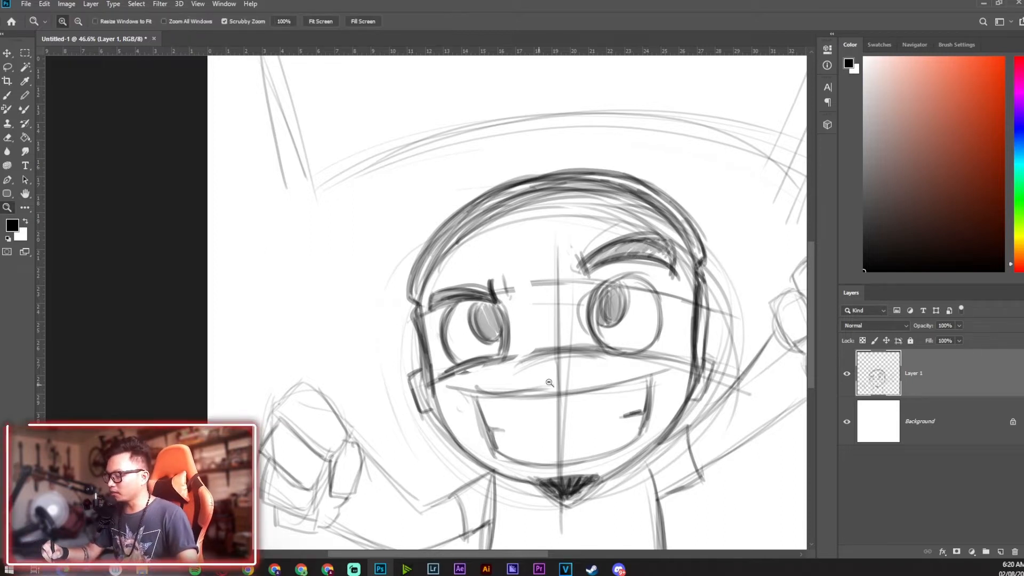
pyautogui.moveTo(538, 385); pyautogui.dragTo(560, 385)
pyautogui.moveTo(485, 481); pyautogui.dragTo(620, 481)
# - Examine the overall composition of the character and banner at several magnifications
pyautogui.press('z')
pyautogui.moveTo(729, 373); pyautogui.dragTo(709, 374)
pyautogui.press('space')
pyautogui.moveTo(722, 383); pyautogui.dragTo(697, 384)
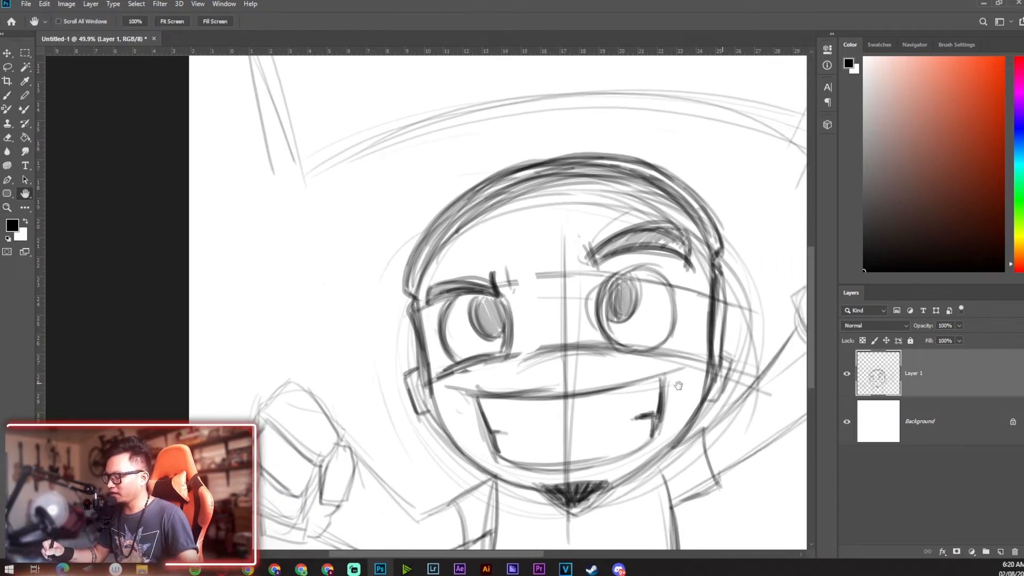
pyautogui.scroll(-5, 697, 385)
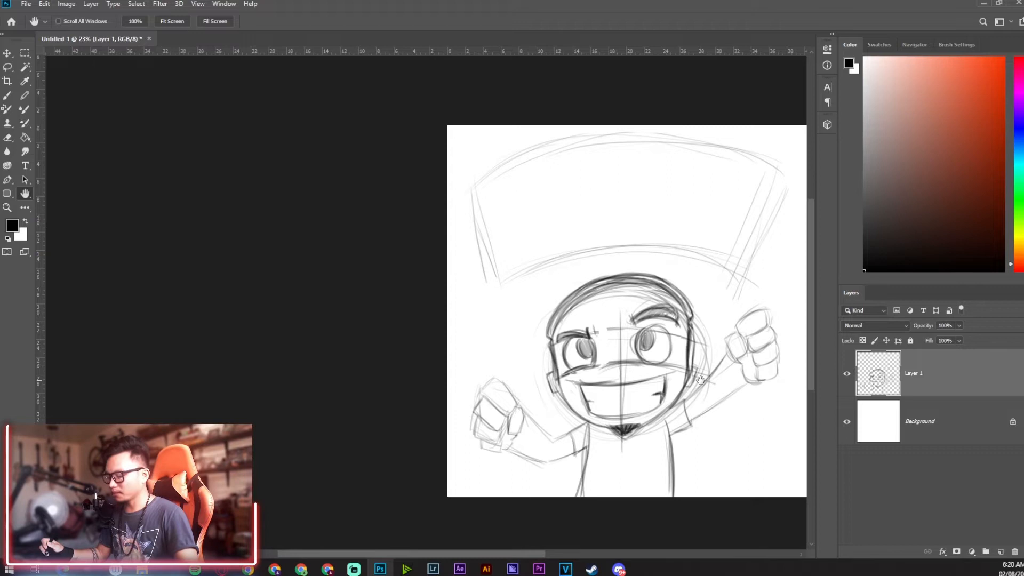
pyautogui.scroll(2, 700, 379)
pyautogui.press('z')
pyautogui.scroll(-2, 712, 215)
pyautogui.scroll(1, 696, 223)
pyautogui.press('h')
pyautogui.moveTo(691, 230); pyautogui.dragTo(636, 296)
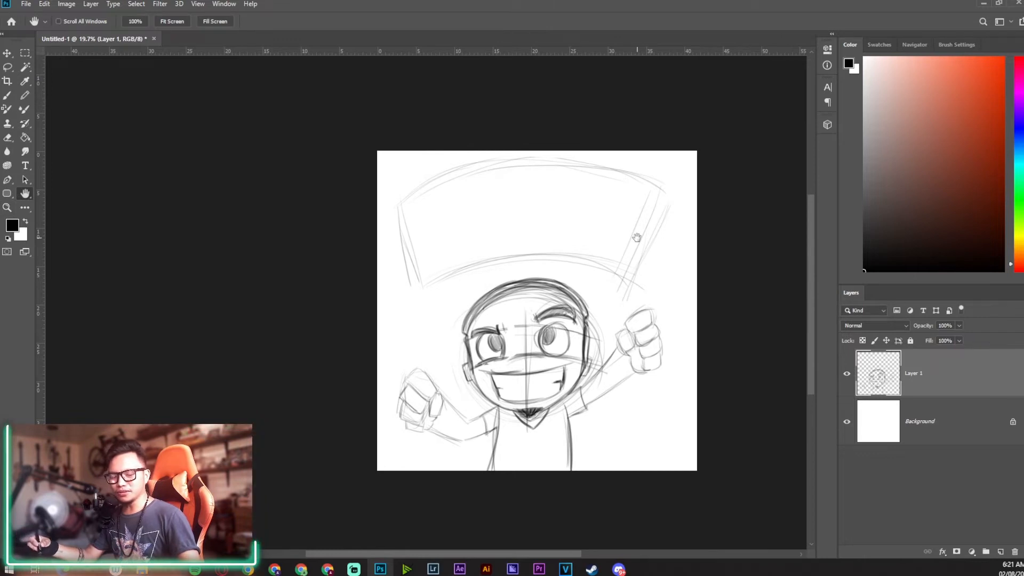
pyautogui.press('z')
pyautogui.moveTo(652, 278); pyautogui.dragTo(584, 329)
pyautogui.moveTo(647, 272); pyautogui.dragTo(636, 313)
pyautogui.press('h')
pyautogui.press('z')
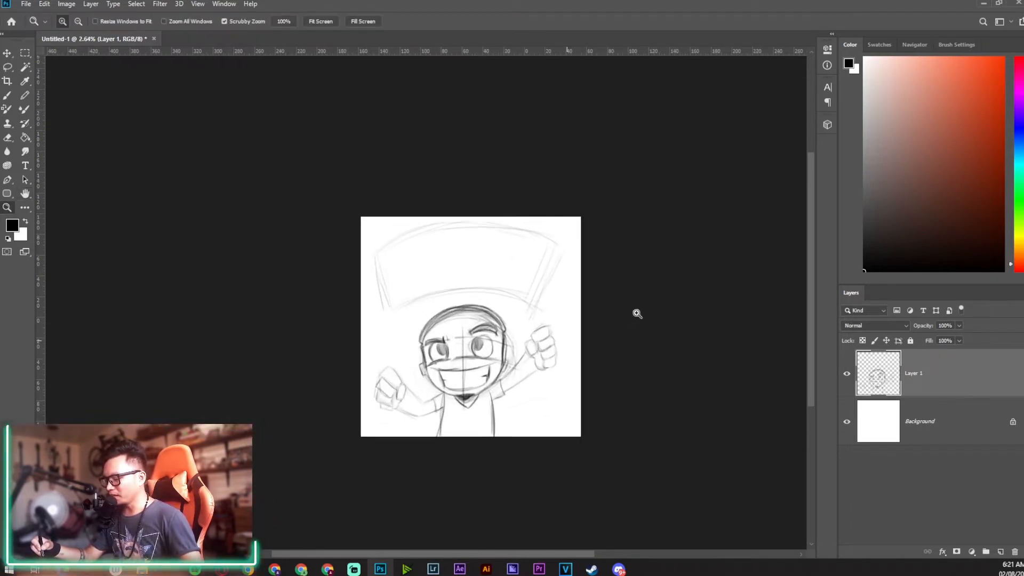
pyautogui.hotkey('ctrl', '+')
pyautogui.hotkey('ctrl', '+')
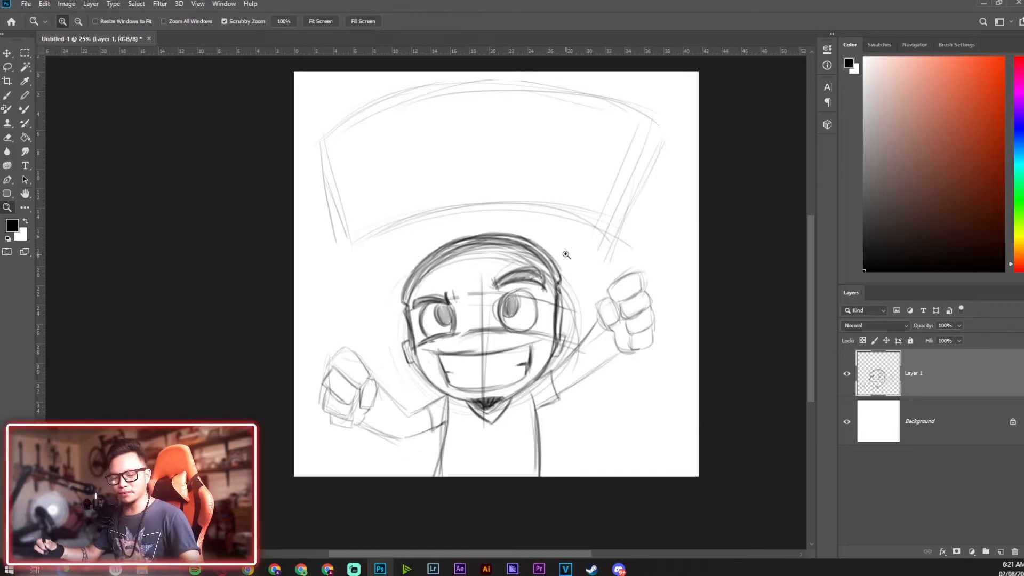
# - Select the whole character below the banner and scale it up proportionally to about 118%, keeping the body at the canvas's bottom edge
pyautogui.press('l')
pyautogui.moveTo(382, 264)
pyautogui.mouseDown()
pyautogui.moveTo(554, 245)
pyautogui.moveTo(619, 456)
pyautogui.moveTo(517, 512)
pyautogui.moveTo(371, 459)
pyautogui.moveTo(304, 348)
pyautogui.mouseUp()
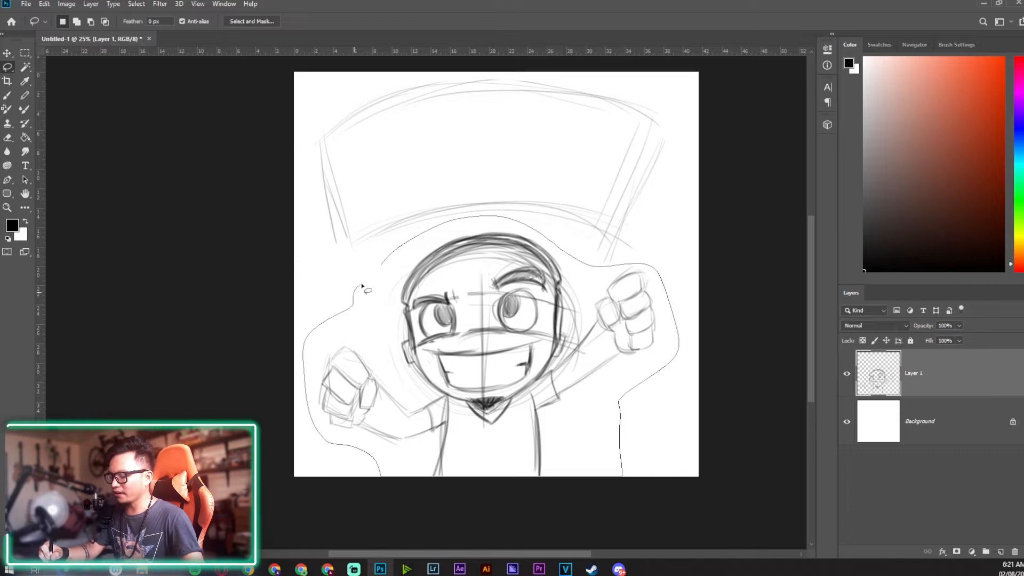
pyautogui.moveTo(362, 287); pyautogui.dragTo(368, 276)
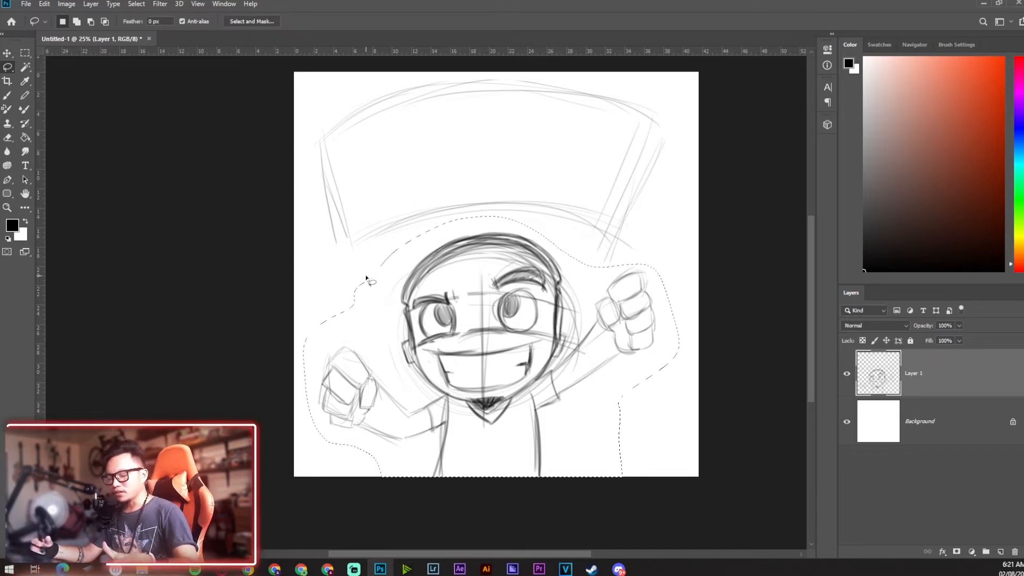
pyautogui.hotkey('ctrl', 't')
pyautogui.moveTo(678, 215); pyautogui.dragTo(729, 180)
pyautogui.moveTo(639, 284); pyautogui.dragTo(617, 284)
pyautogui.moveTo(709, 180); pyautogui.dragTo(722, 172)
pyautogui.moveTo(575, 287); pyautogui.dragTo(571, 287)
pyautogui.moveTo(716, 171); pyautogui.dragTo(721, 169)
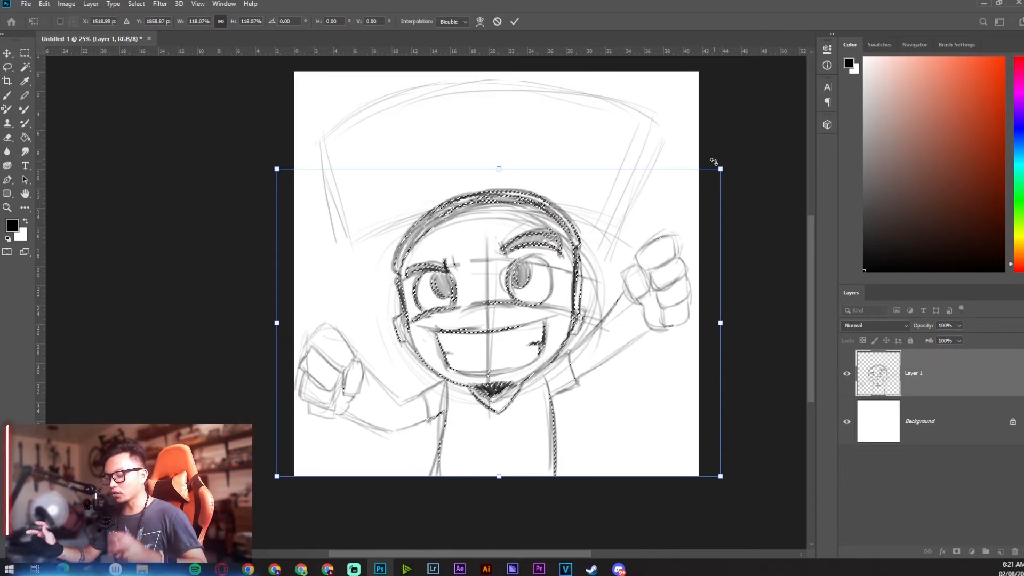
pyautogui.press('Return')
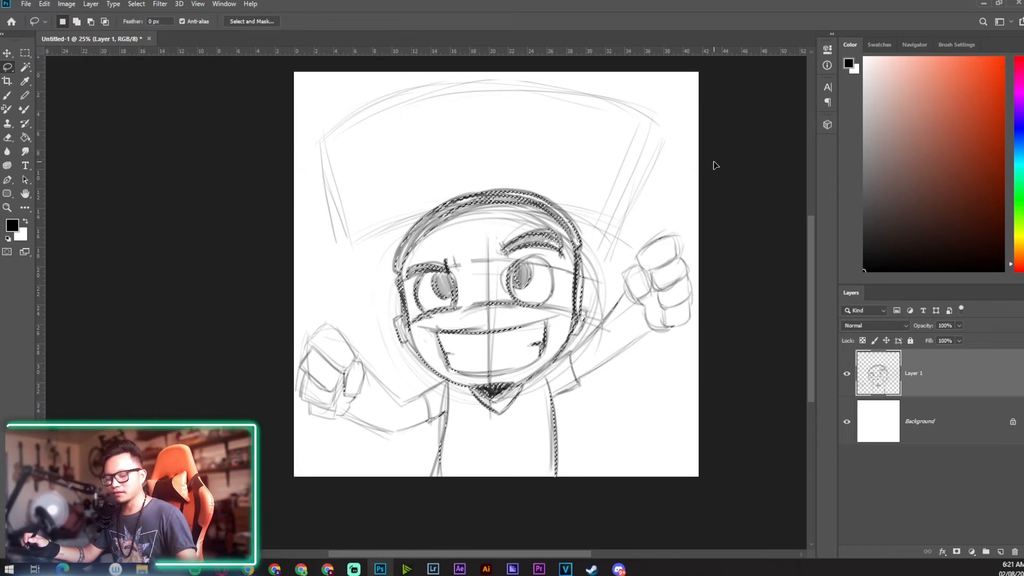
pyautogui.hotkey('ctrl', 'd')
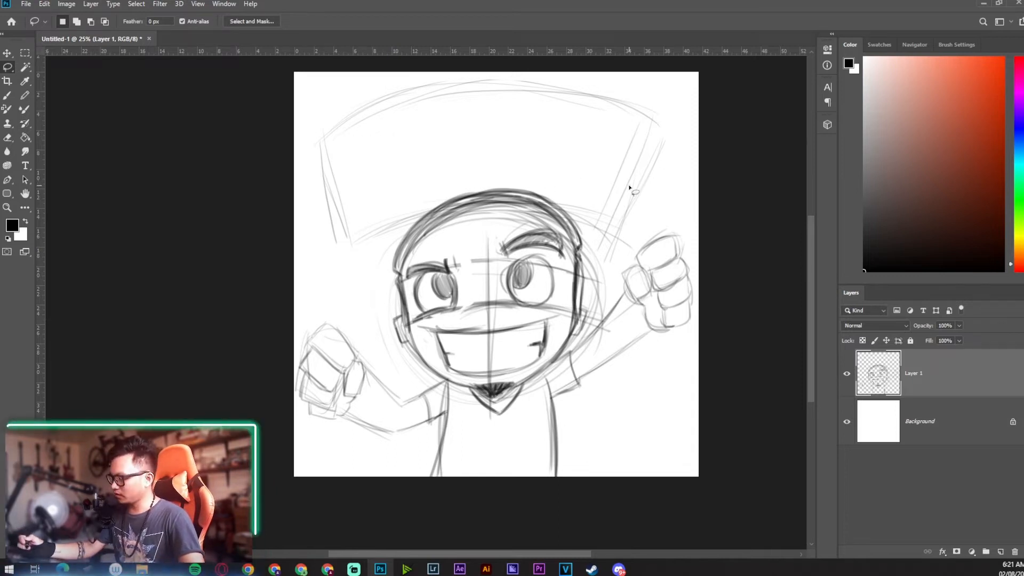
# - Add an empty layer above the sketch, fade the sketch layer to 33% opacity, and make the empty layer active
pyautogui.click(1000, 552)
pyautogui.click(875, 408)
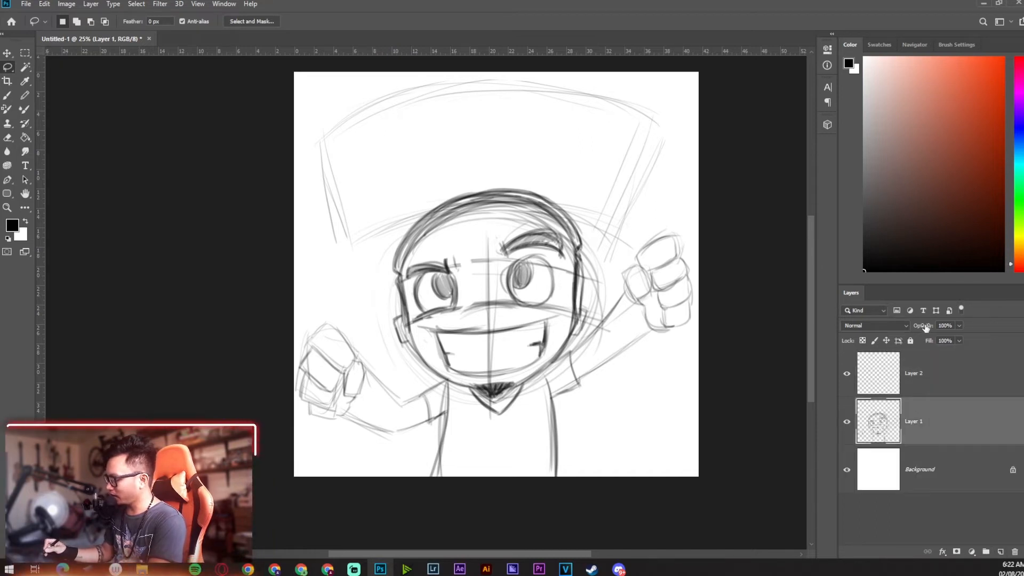
pyautogui.moveTo(924, 326); pyautogui.dragTo(889, 336)
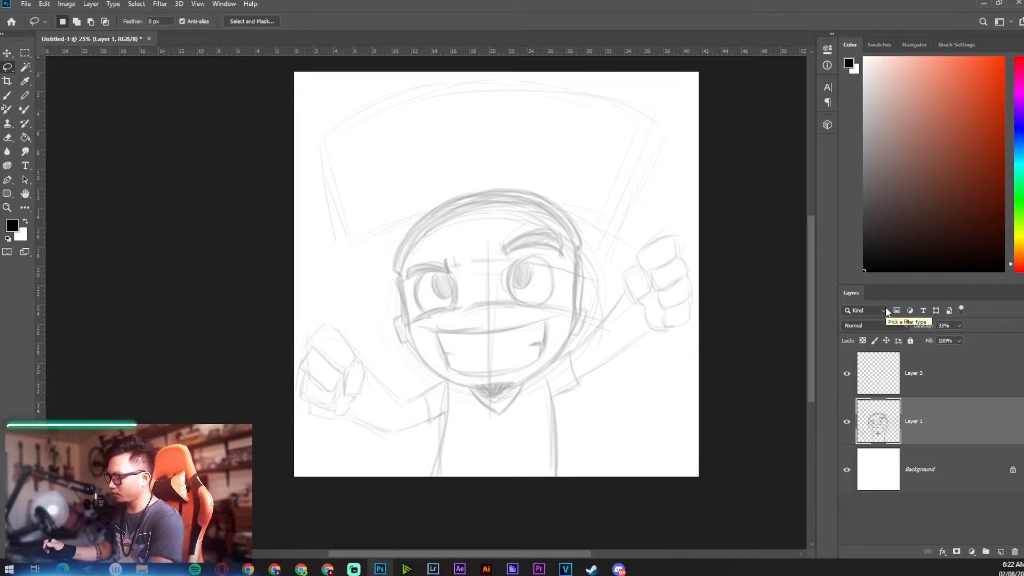
pyautogui.click(869, 372)
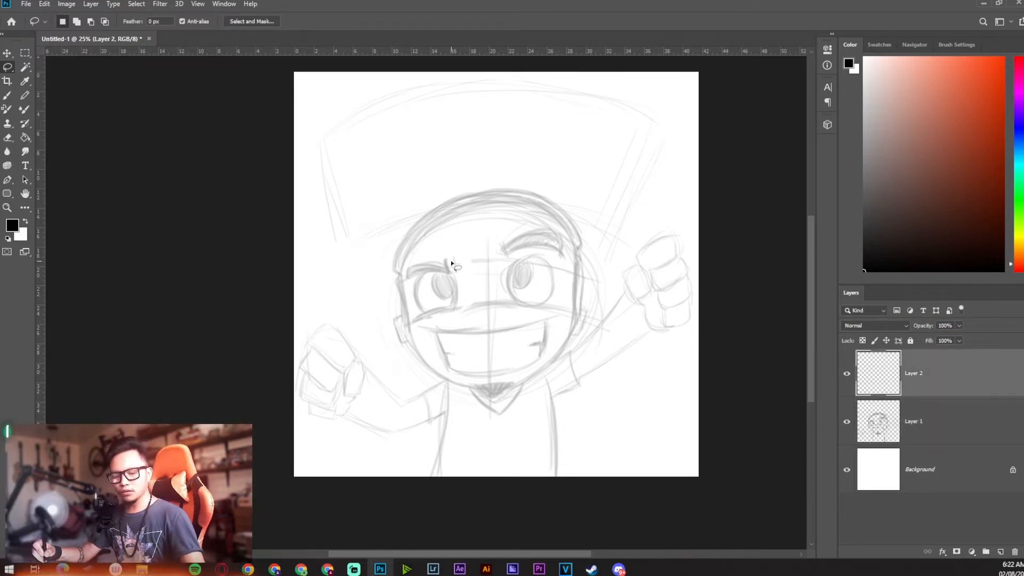
# - Choose the KYLE Ultimate Inking brush from the Wet Media Brushes and check it with one trial stroke, undoing that stroke
pyautogui.press('b')
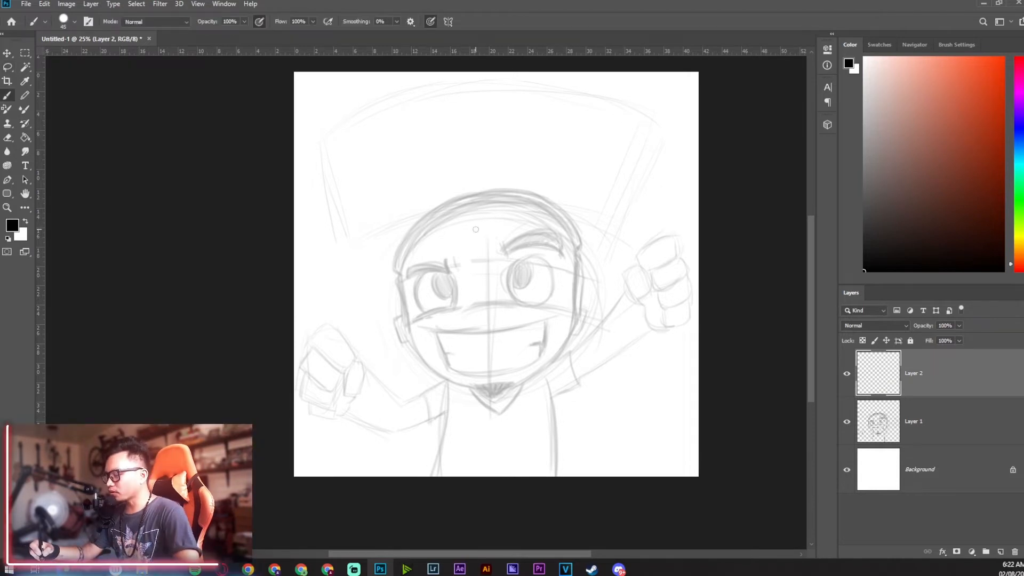
pyautogui.rightClick(476, 230)
pyautogui.click(491, 327)
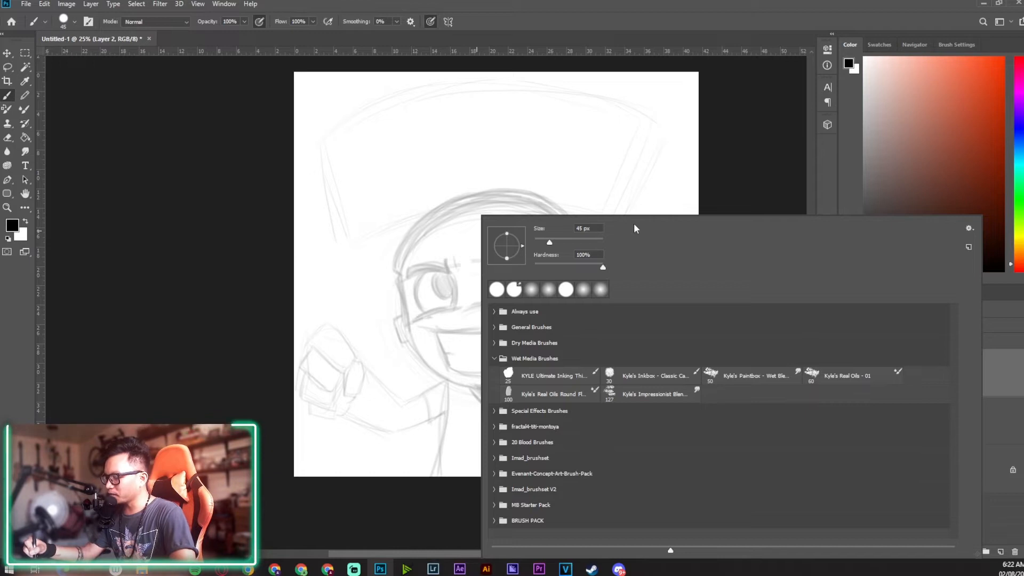
pyautogui.rightClick(460, 156)
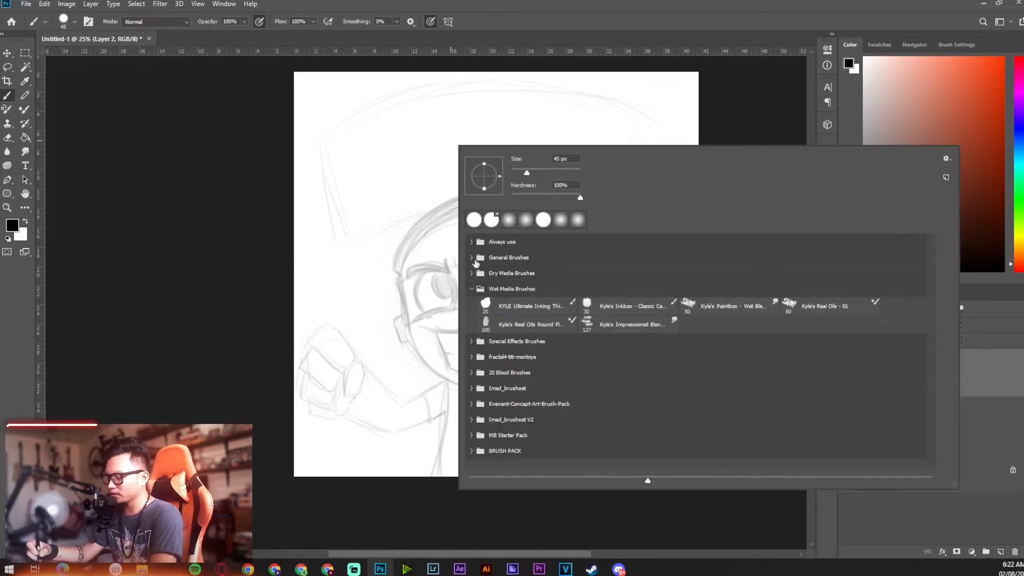
pyautogui.click(549, 310)
pyautogui.moveTo(362, 307)
pyautogui.mouseDown()
pyautogui.moveTo(373, 203)
pyautogui.moveTo(589, 211)
pyautogui.mouseUp()
pyautogui.hotkey('ctrl', 'z')
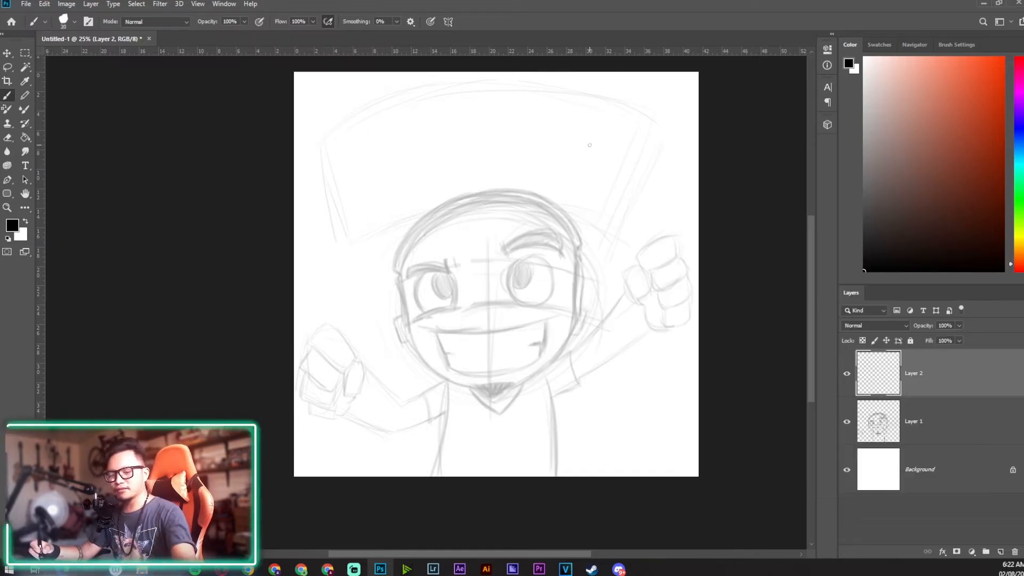
# - Enlarge the brush to 300 px, try thin and thick test strokes across the canvas, and undo them
pyautogui.press(']')
pyautogui.press(']')
pyautogui.press(']')
pyautogui.press(']')
pyautogui.press(']')
pyautogui.press(']')
pyautogui.press(']')
pyautogui.press(']')
pyautogui.press(']')
pyautogui.press(']')
pyautogui.press(']')
pyautogui.press(']')
pyautogui.press(']')
pyautogui.press(']')
pyautogui.press(']')
pyautogui.press(']')
pyautogui.press(']')
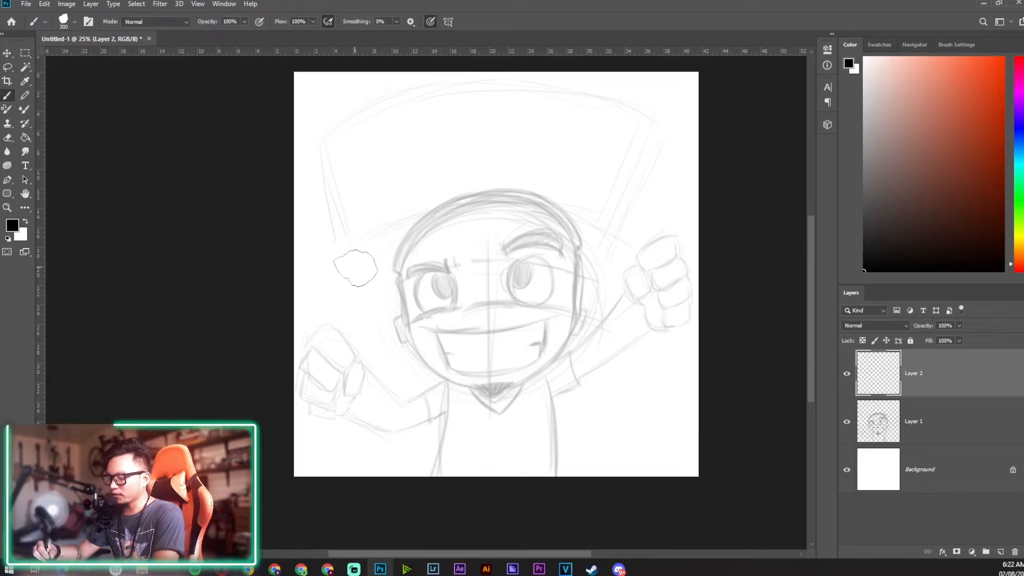
pyautogui.moveTo(346, 239)
pyautogui.mouseDown()
pyautogui.moveTo(365, 221)
pyautogui.moveTo(371, 267)
pyautogui.moveTo(388, 290)
pyautogui.moveTo(400, 222)
pyautogui.moveTo(416, 209)
pyautogui.moveTo(427, 277)
pyautogui.mouseUp()
pyautogui.moveTo(460, 205)
pyautogui.mouseDown()
pyautogui.moveTo(475, 278)
pyautogui.moveTo(482, 230)
pyautogui.moveTo(494, 225)
pyautogui.moveTo(513, 276)
pyautogui.moveTo(527, 221)
pyautogui.mouseUp()
pyautogui.moveTo(365, 188)
pyautogui.mouseDown()
pyautogui.moveTo(380, 160)
pyautogui.moveTo(574, 245)
pyautogui.moveTo(493, 299)
pyautogui.moveTo(453, 421)
pyautogui.moveTo(528, 202)
pyautogui.mouseUp()
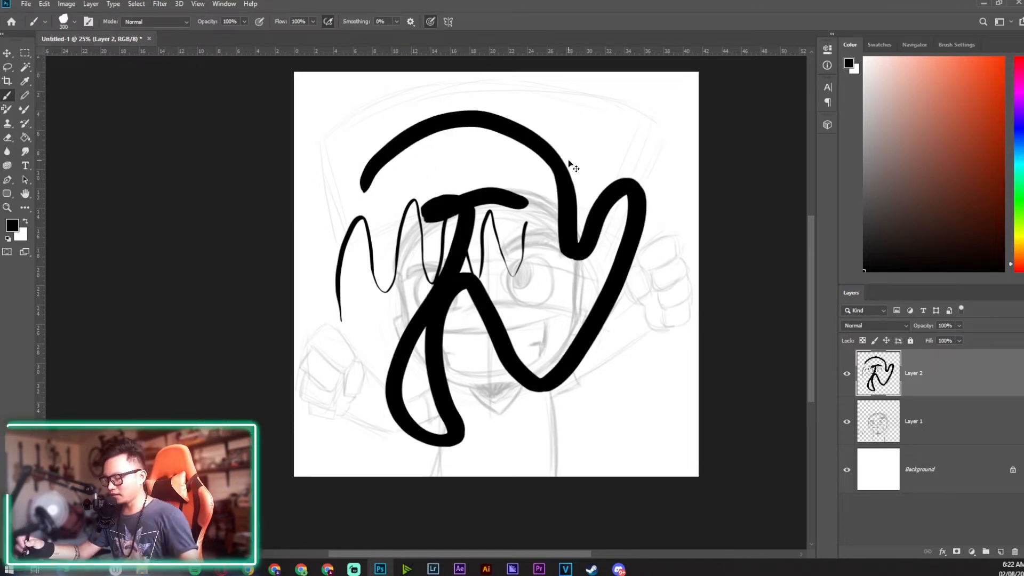
pyautogui.hotkey('ctrl', 'z')
pyautogui.hotkey('ctrl', 'z')
pyautogui.hotkey('ctrl', 'z')
pyautogui.hotkey('ctrl', 'z')
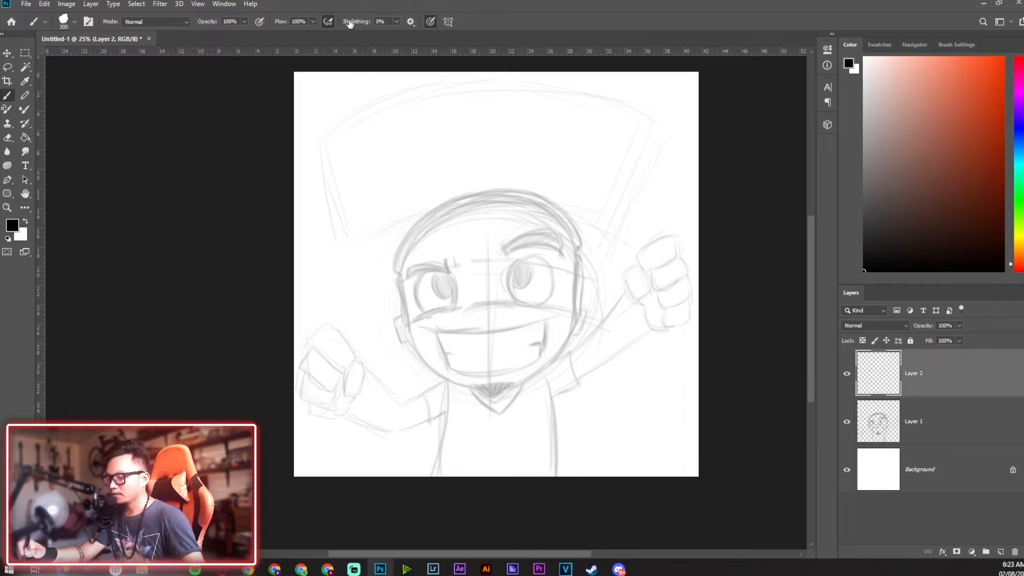
# - Set the brush smoothing to 100% and reduce the brush size to 45 px for inking the face
pyautogui.moveTo(349, 23); pyautogui.dragTo(546, 18)
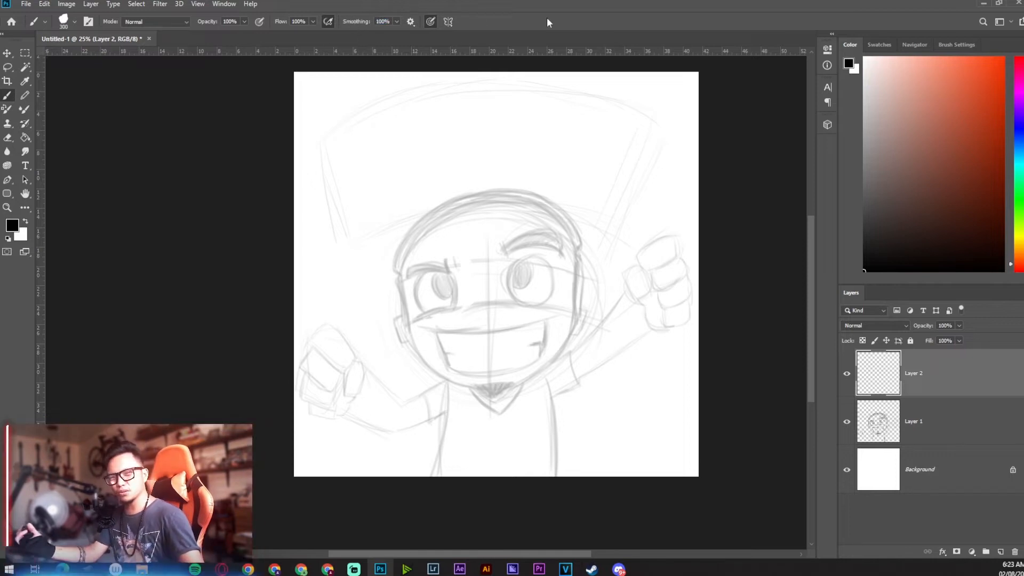
pyautogui.hotkey('ctrl', 'space')
pyautogui.moveTo(469, 265)
pyautogui.mouseDown()
pyautogui.moveTo(509, 263)
pyautogui.moveTo(483, 193)
pyautogui.mouseUp()
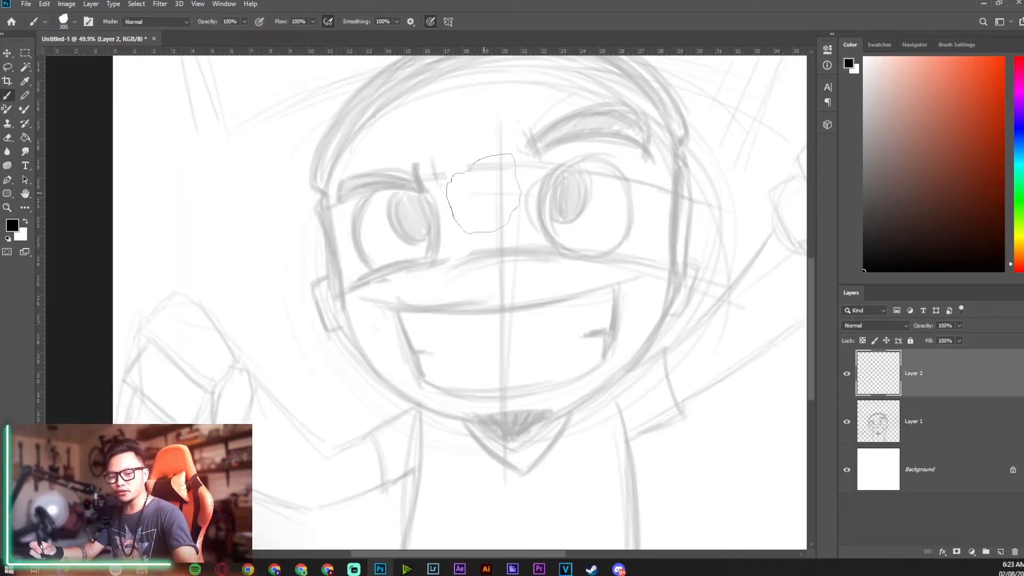
pyautogui.press('[')
pyautogui.press('[')
pyautogui.press('[')
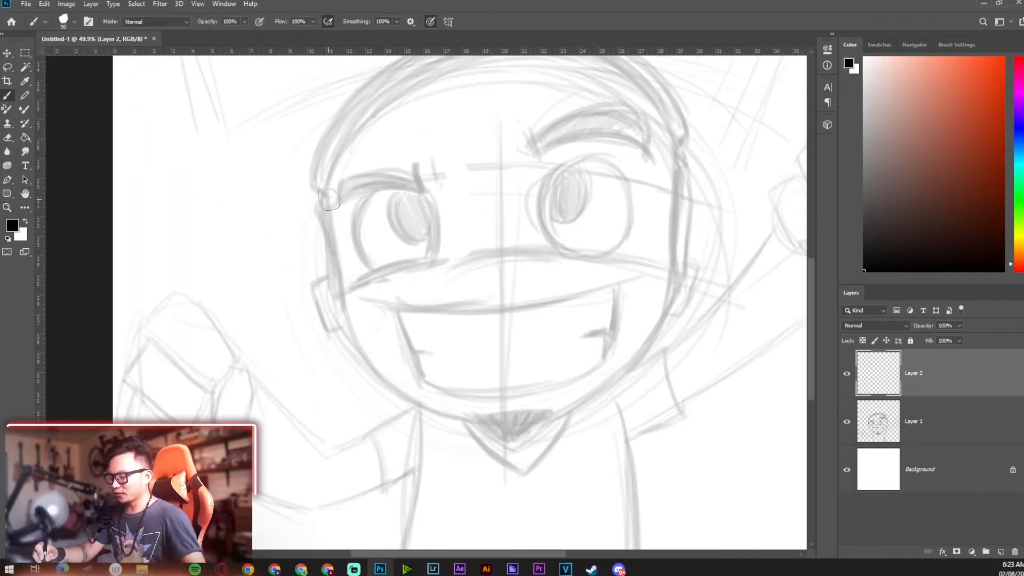
pyautogui.press('space')
pyautogui.moveTo(517, 281); pyautogui.dragTo(453, 288)
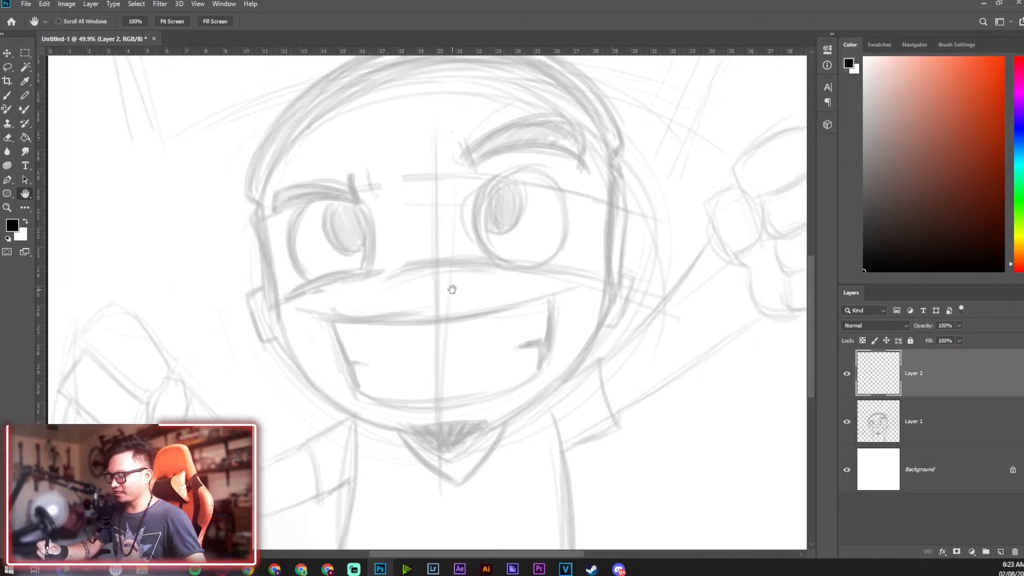
# - Try to ink the upper and lower edges of the left eyebrow, undoing the strokes
pyautogui.hotkey('ctrl', 'z')
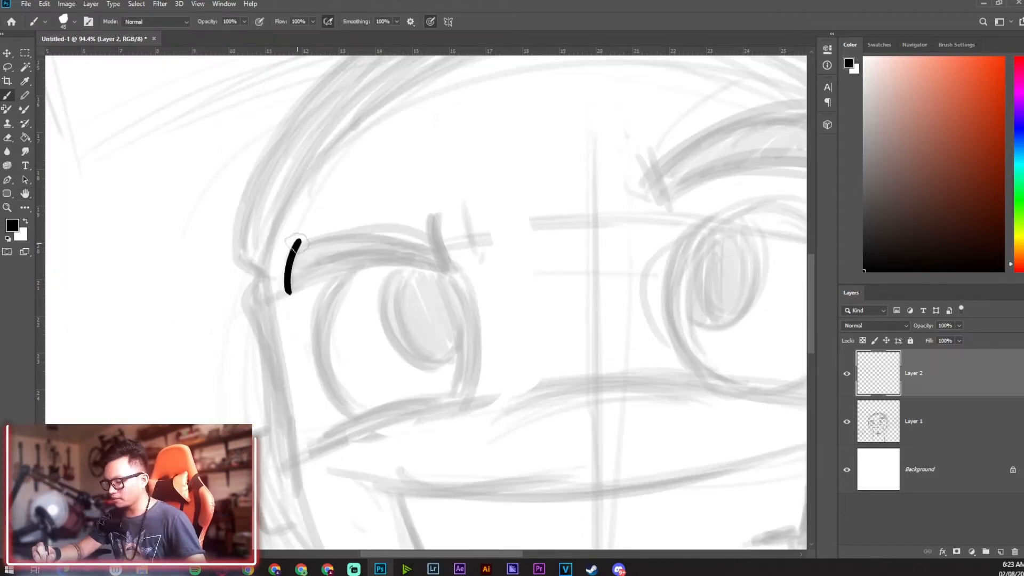
pyautogui.moveTo(297, 243); pyautogui.dragTo(421, 240)
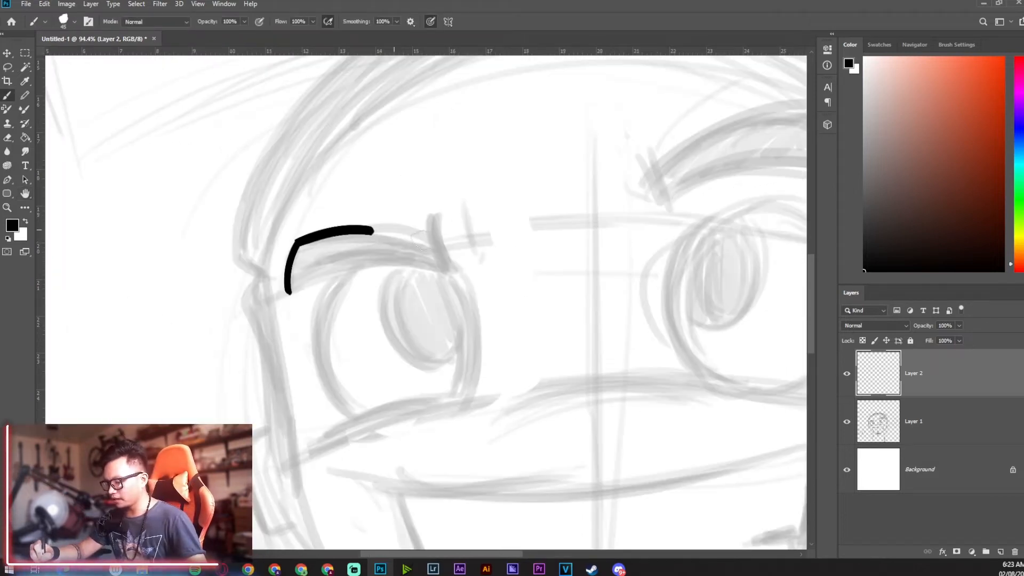
pyautogui.hotkey('ctrl', 'z')
pyautogui.moveTo(297, 243)
pyautogui.mouseDown()
pyautogui.moveTo(366, 227)
pyautogui.moveTo(432, 248)
pyautogui.mouseUp()
pyautogui.moveTo(291, 294)
pyautogui.mouseDown()
pyautogui.moveTo(368, 262)
pyautogui.moveTo(453, 270)
pyautogui.moveTo(474, 283)
pyautogui.moveTo(440, 196)
pyautogui.mouseUp()
pyautogui.hotkey('ctrl', 'z')
pyautogui.hotkey('ctrl', 'z')
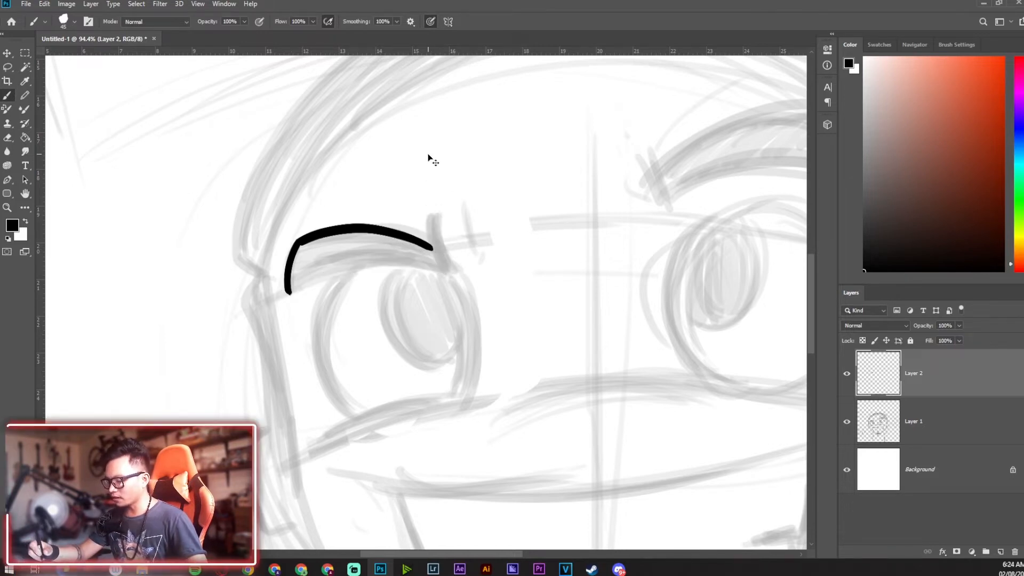
pyautogui.hotkey('ctrl', 'z')
pyautogui.moveTo(299, 241); pyautogui.dragTo(385, 230)
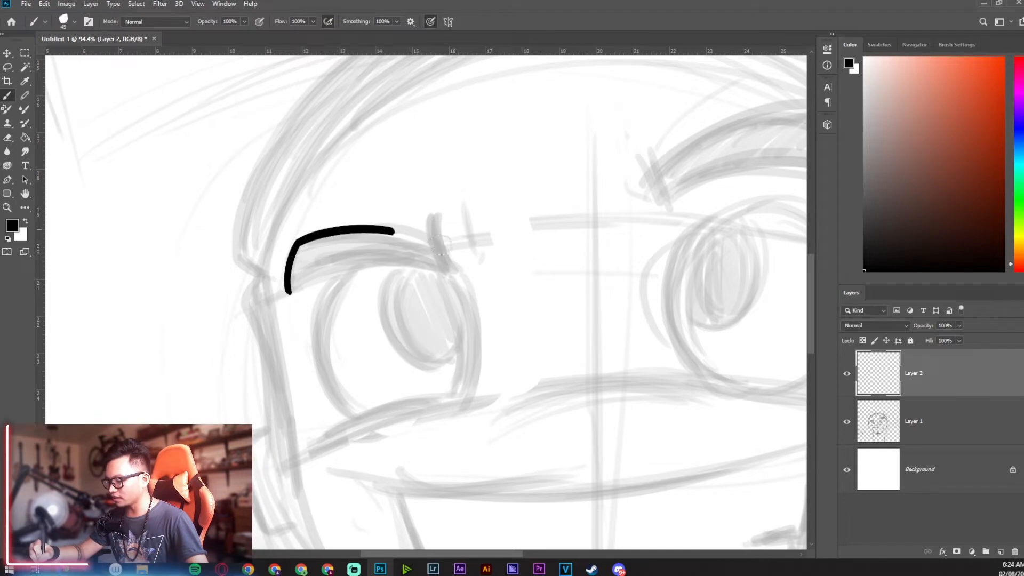
pyautogui.hotkey('ctrl', 'z')
# - Ink the left eyebrow's upper and lower edges and close its inner end with a sharp upward point
pyautogui.moveTo(299, 241); pyautogui.dragTo(430, 247)
pyautogui.moveTo(289, 293)
pyautogui.mouseDown()
pyautogui.moveTo(404, 261)
pyautogui.moveTo(456, 272)
pyautogui.mouseUp()
pyautogui.moveTo(430, 247); pyautogui.dragTo(435, 223)
pyautogui.moveTo(435, 222); pyautogui.dragTo(456, 272)
# - Ink the outline of the raised right eyebrow as a closed curved band following the sketch
pyautogui.moveTo(616, 216); pyautogui.dragTo(351, 280)
pyautogui.moveTo(367, 218); pyautogui.dragTo(397, 273)
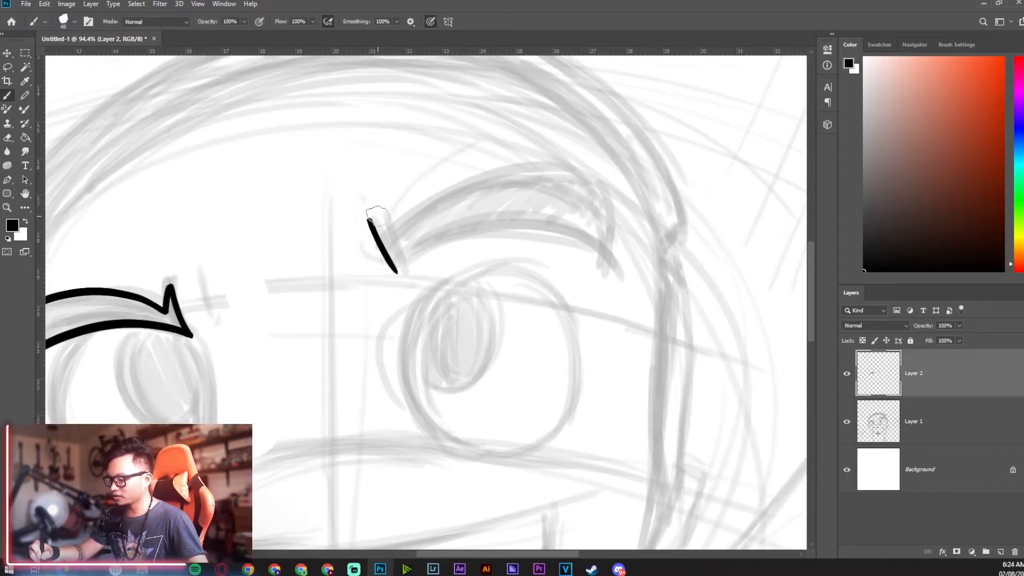
pyautogui.moveTo(374, 223)
pyautogui.mouseDown()
pyautogui.moveTo(492, 161)
pyautogui.moveTo(614, 185)
pyautogui.moveTo(615, 215)
pyautogui.mouseUp()
pyautogui.hotkey('ctrl', 'z')
pyautogui.moveTo(376, 228)
pyautogui.mouseDown()
pyautogui.moveTo(398, 207)
pyautogui.moveTo(546, 151)
pyautogui.moveTo(614, 208)
pyautogui.mouseUp()
pyautogui.moveTo(397, 271)
pyautogui.mouseDown()
pyautogui.moveTo(535, 223)
pyautogui.moveTo(621, 273)
pyautogui.moveTo(592, 272)
pyautogui.mouseUp()
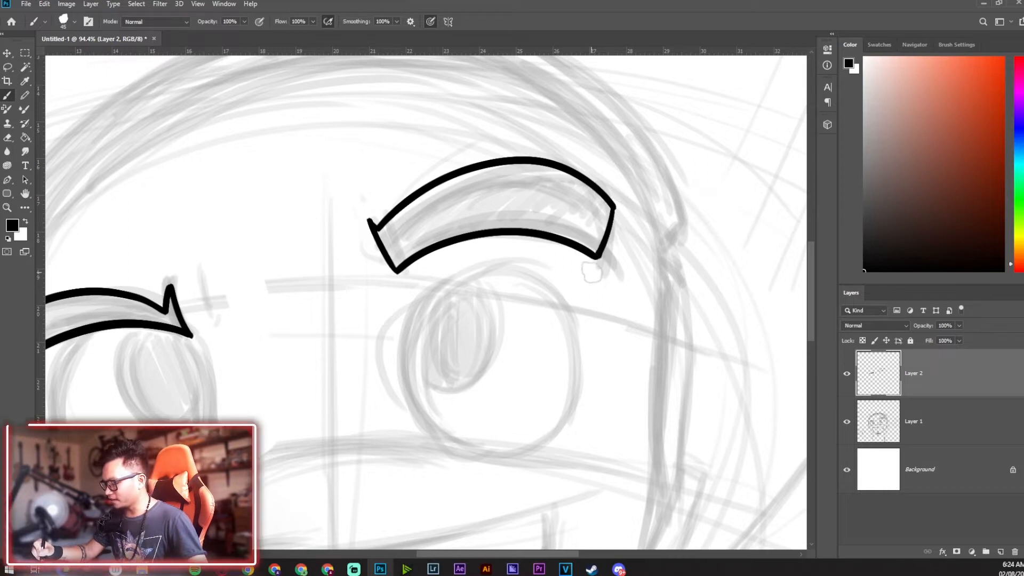
# - Ink the curved left and right sides of the left eye below its eyebrow
pyautogui.press('z')
pyautogui.moveTo(401, 250)
pyautogui.mouseDown()
pyautogui.moveTo(430, 482)
pyautogui.moveTo(442, 480)
pyautogui.mouseUp()
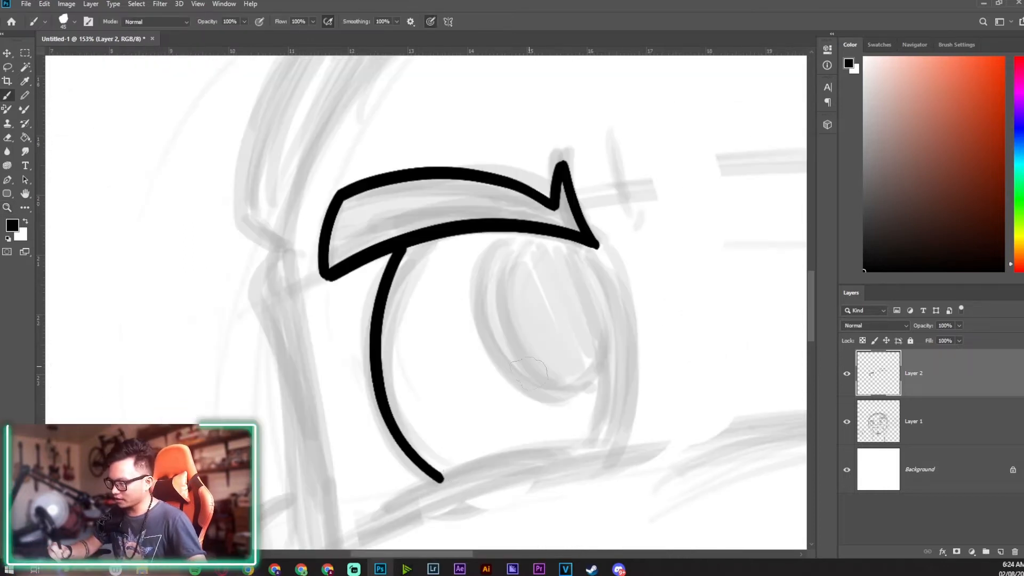
pyautogui.moveTo(597, 248); pyautogui.dragTo(616, 446)
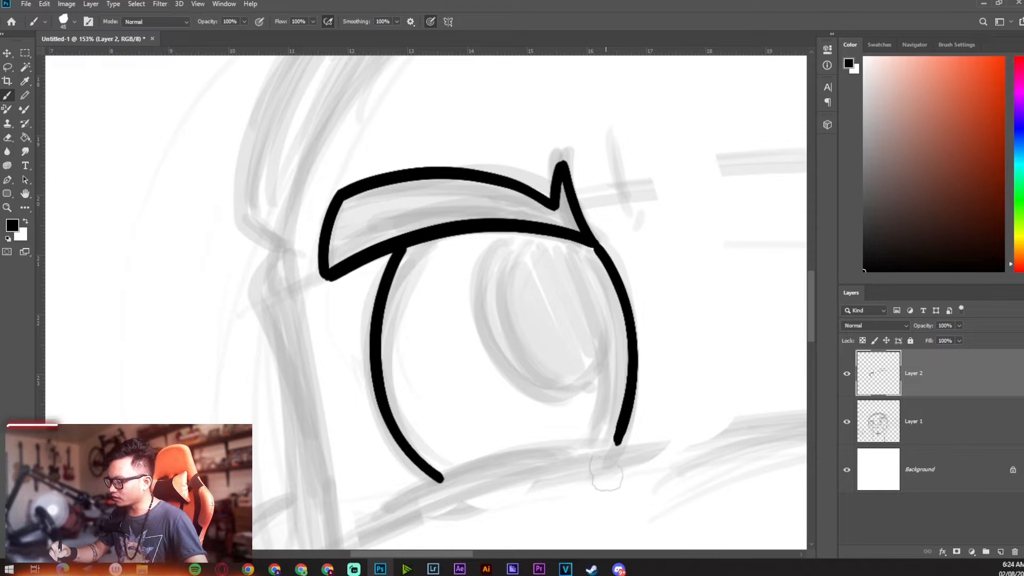
# - Ink the round right eye, the left eye's lower lid and the short crease lines across the nose bridge
pyautogui.press('h')
pyautogui.moveTo(678, 402); pyautogui.dragTo(402, 379)
pyautogui.moveTo(683, 249); pyautogui.dragTo(441, 304)
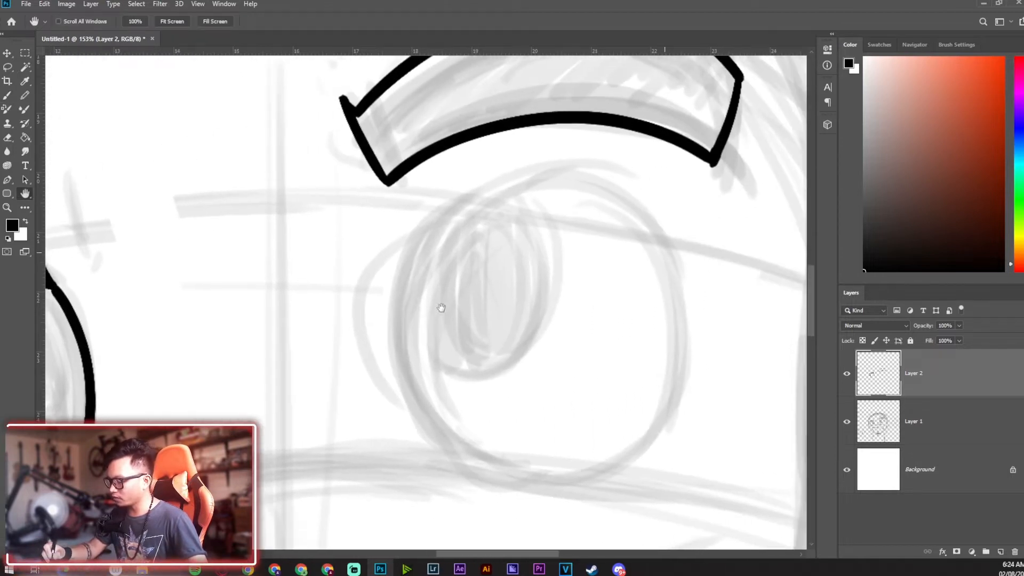
pyautogui.press('z')
pyautogui.press('b')
pyautogui.moveTo(344, 228)
pyautogui.mouseDown()
pyautogui.moveTo(514, 491)
pyautogui.moveTo(330, 392)
pyautogui.moveTo(331, 250)
pyautogui.mouseUp()
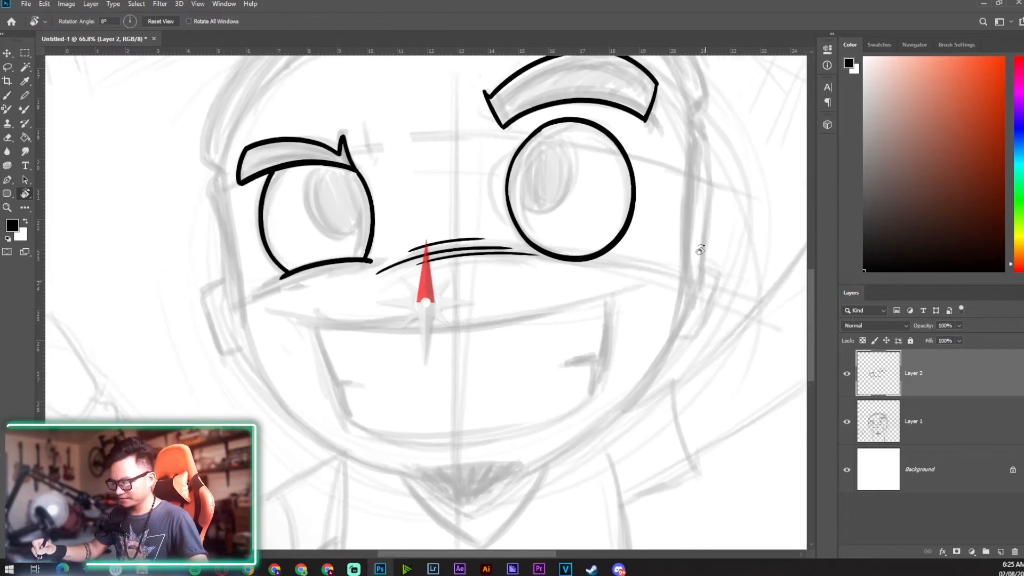
# - Ink the wide grin with its long upper line, curved lower line and thick dark corners
pyautogui.moveTo(699, 249); pyautogui.dragTo(690, 240)
pyautogui.press('z')
pyautogui.moveTo(542, 254); pyautogui.dragTo(526, 327)
pyautogui.press('h')
pyautogui.moveTo(648, 387); pyautogui.dragTo(651, 357)
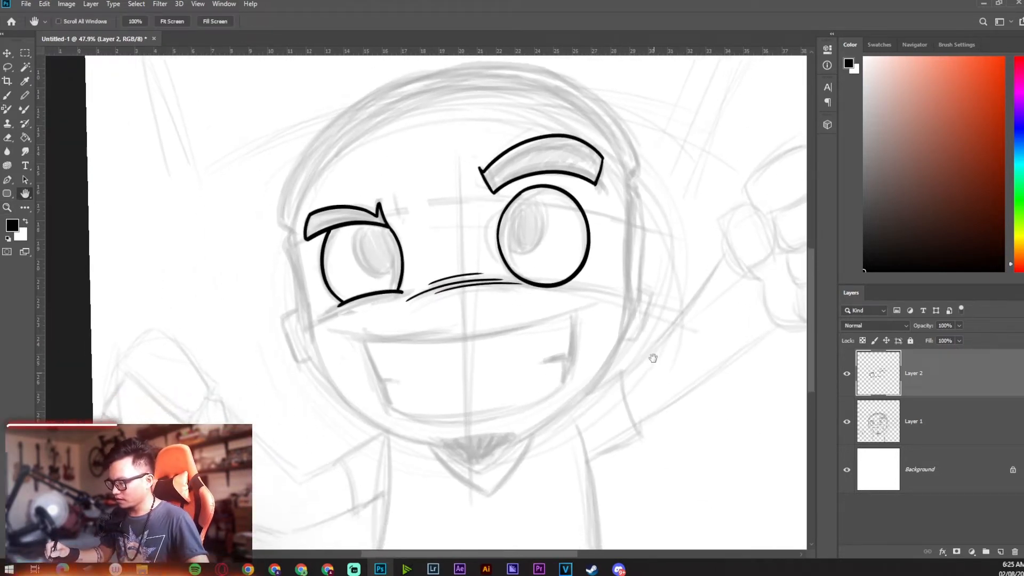
pyautogui.press('z')
pyautogui.moveTo(512, 350); pyautogui.dragTo(545, 351)
pyautogui.press('b')
pyautogui.moveTo(228, 321)
pyautogui.mouseDown()
pyautogui.moveTo(478, 334)
pyautogui.moveTo(687, 270)
pyautogui.mouseUp()
pyautogui.hotkey('ctrl', 'z')
pyautogui.moveTo(238, 316)
pyautogui.mouseDown()
pyautogui.moveTo(277, 337)
pyautogui.moveTo(568, 285)
pyautogui.moveTo(682, 229)
pyautogui.mouseUp()
pyautogui.moveTo(625, 269); pyautogui.dragTo(260, 346)
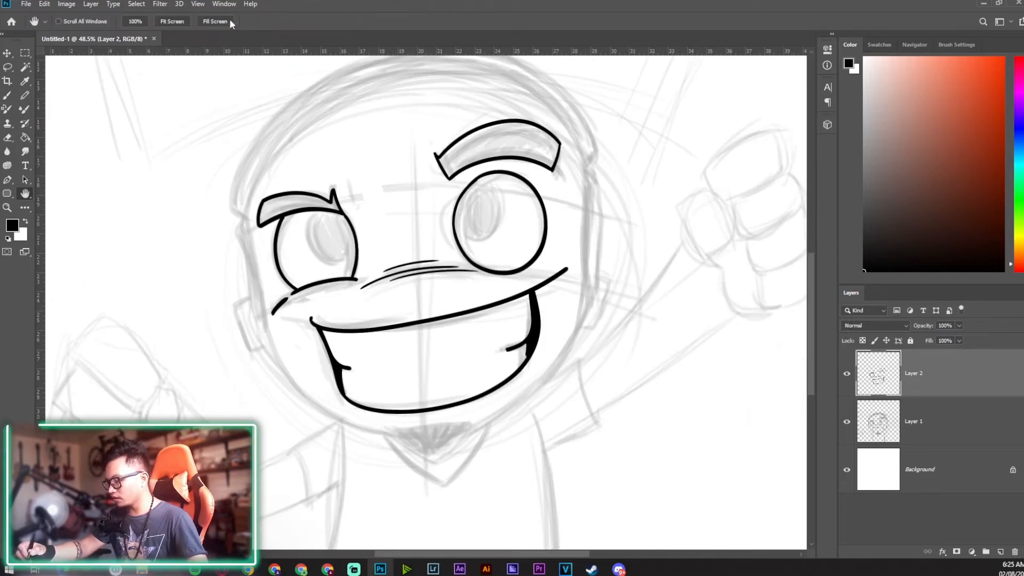
# - Try long freehand test strokes across the drawing at 100% smoothing and undo them
pyautogui.press('b')
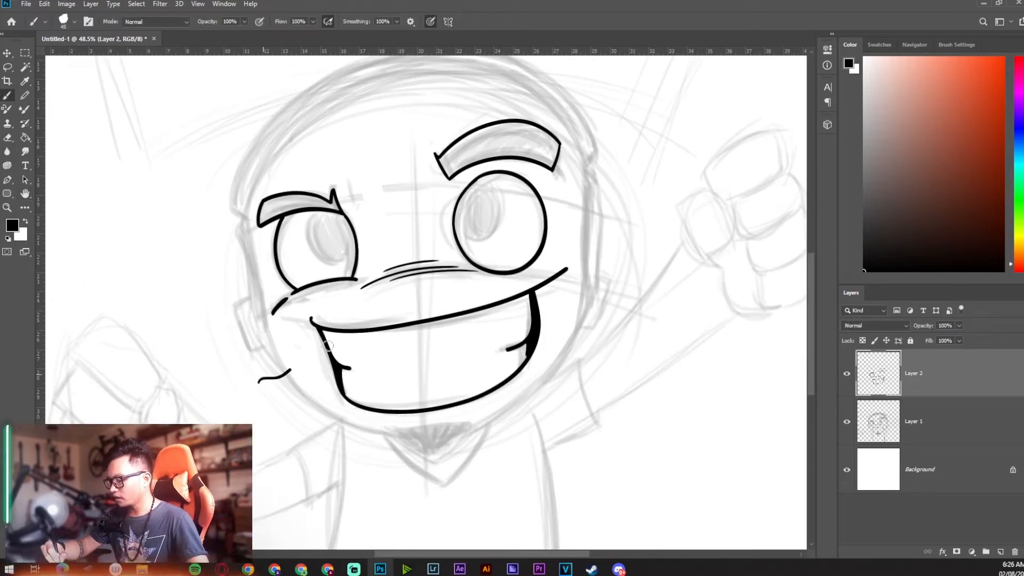
pyautogui.moveTo(328, 345)
pyautogui.mouseDown()
pyautogui.moveTo(501, 291)
pyautogui.moveTo(651, 219)
pyautogui.moveTo(790, 132)
pyautogui.mouseUp()
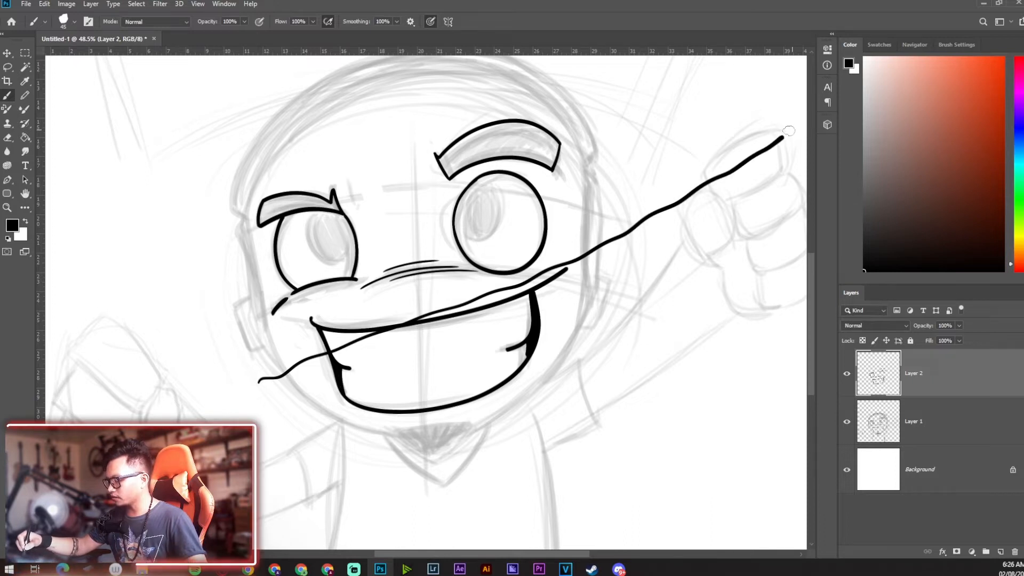
pyautogui.hotkey('ctrl', 'z')
pyautogui.moveTo(176, 402)
pyautogui.mouseDown()
pyautogui.moveTo(195, 424)
pyautogui.moveTo(265, 444)
pyautogui.mouseUp()
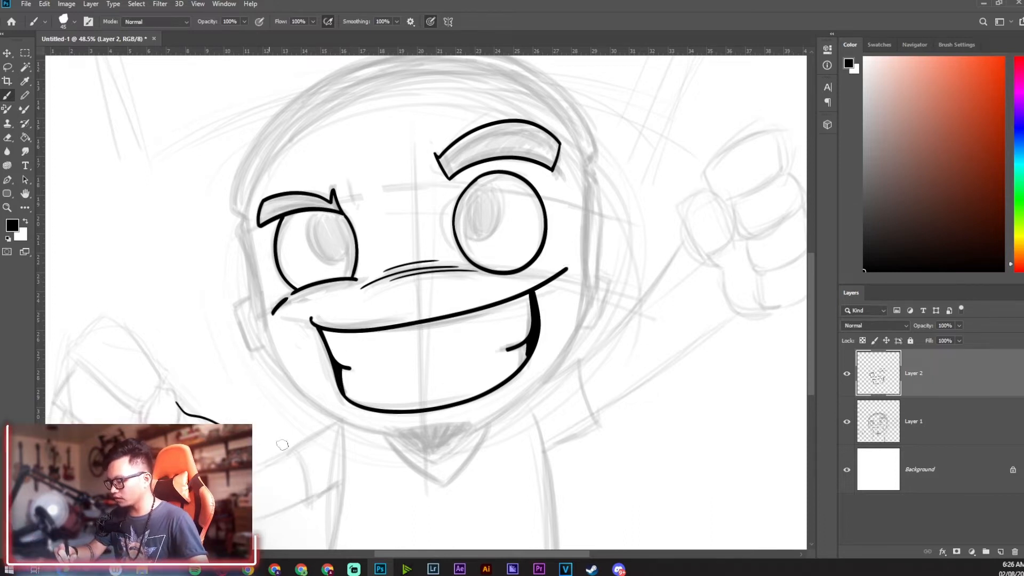
pyautogui.moveTo(541, 455)
pyautogui.mouseDown()
pyautogui.moveTo(709, 307)
pyautogui.moveTo(711, 288)
pyautogui.mouseUp()
pyautogui.hotkey('ctrl', 'z')
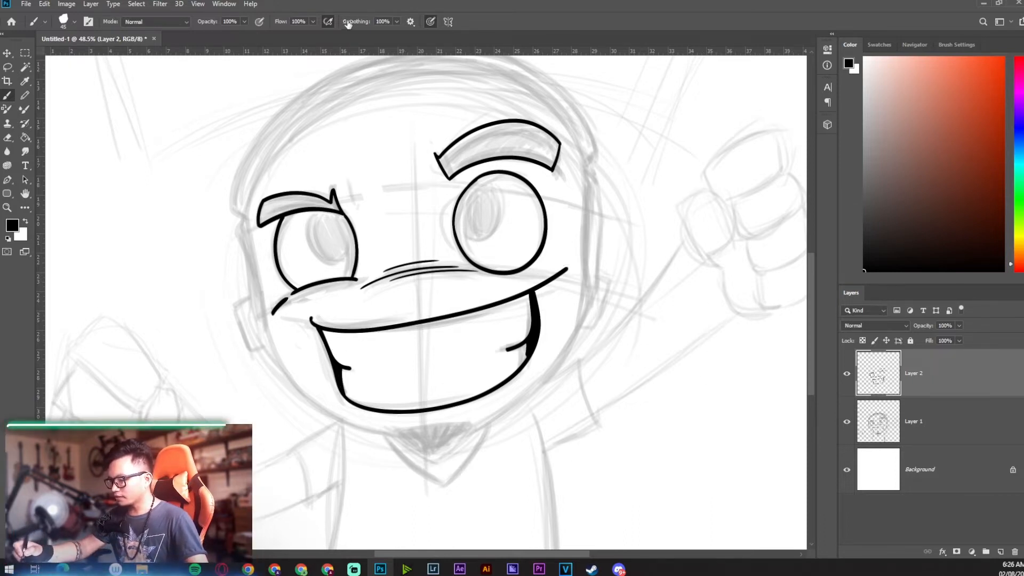
# - Try a long wavy stroke at 0% smoothing, undo it, and restore the smoothing to 100%
pyautogui.moveTo(207, 451)
pyautogui.mouseDown()
pyautogui.moveTo(331, 458)
pyautogui.moveTo(544, 445)
pyautogui.moveTo(728, 326)
pyautogui.moveTo(768, 177)
pyautogui.mouseUp()
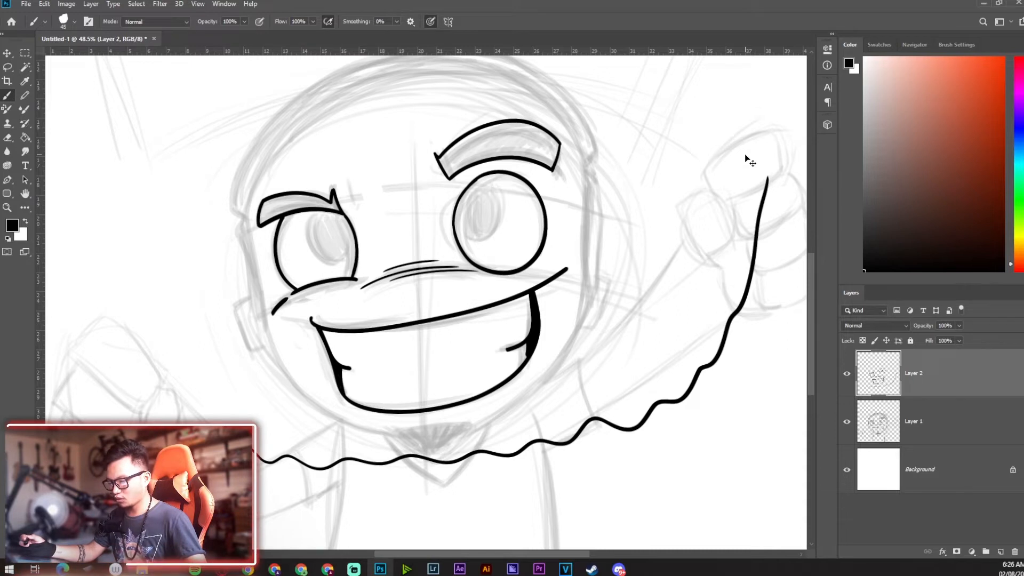
pyautogui.hotkey('ctrl', 'z')
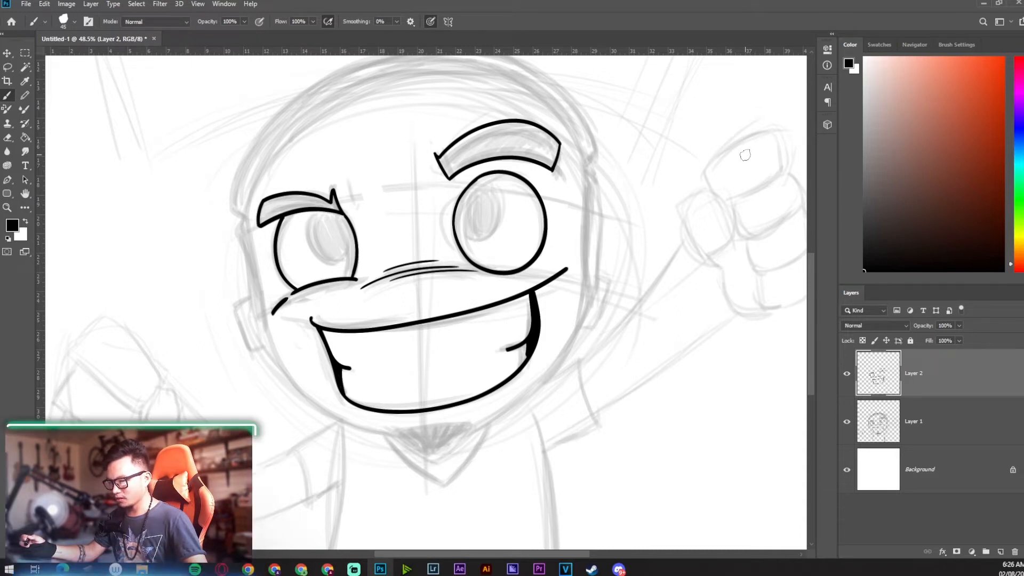
pyautogui.moveTo(356, 21); pyautogui.dragTo(516, 28)
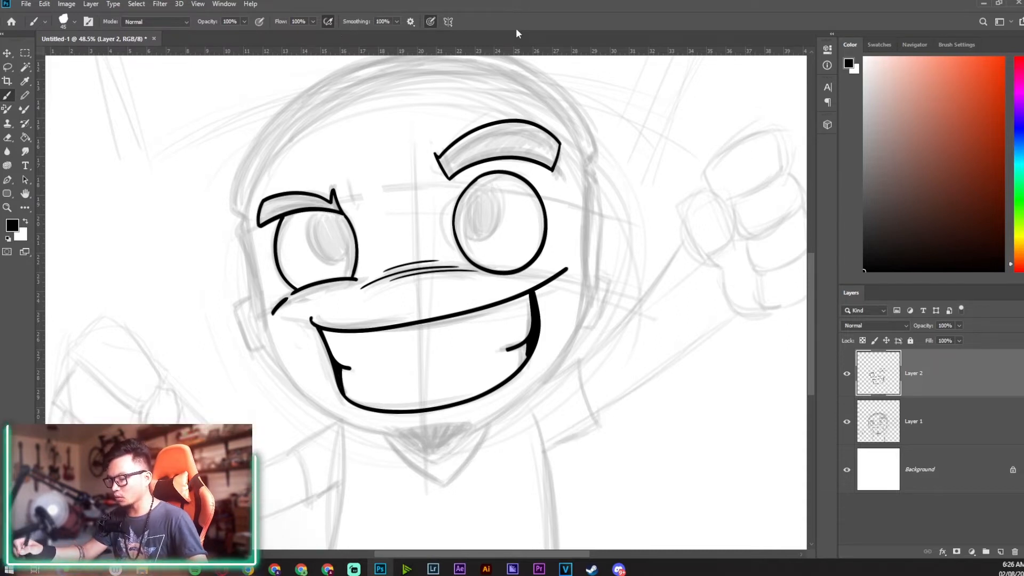
# - Try to ink the left side of the face from the temple toward the jaw, undoing each stroke
pyautogui.moveTo(248, 216); pyautogui.dragTo(262, 290)
pyautogui.moveTo(277, 359); pyautogui.dragTo(311, 410)
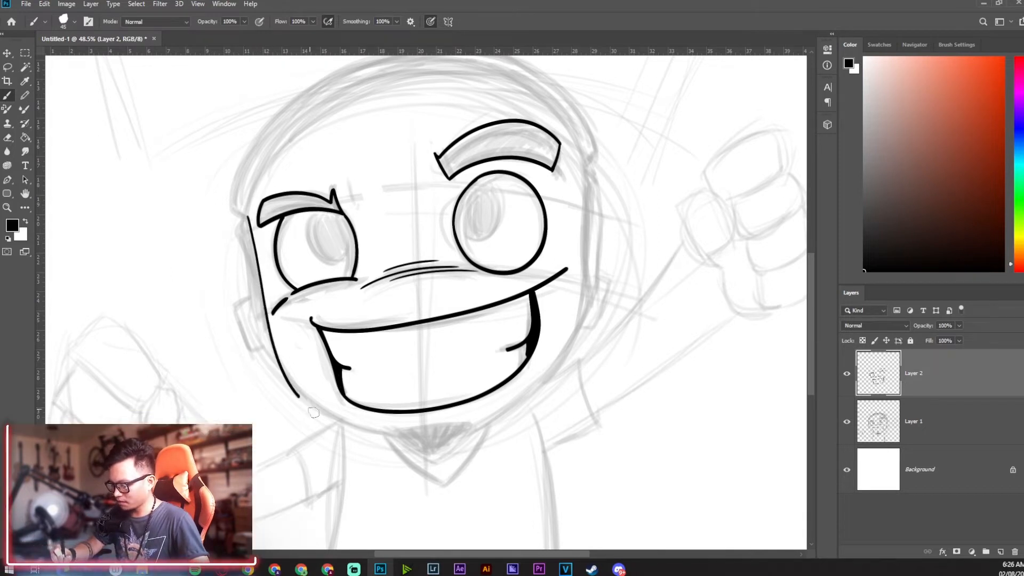
pyautogui.hotkey('ctrl', 'z')
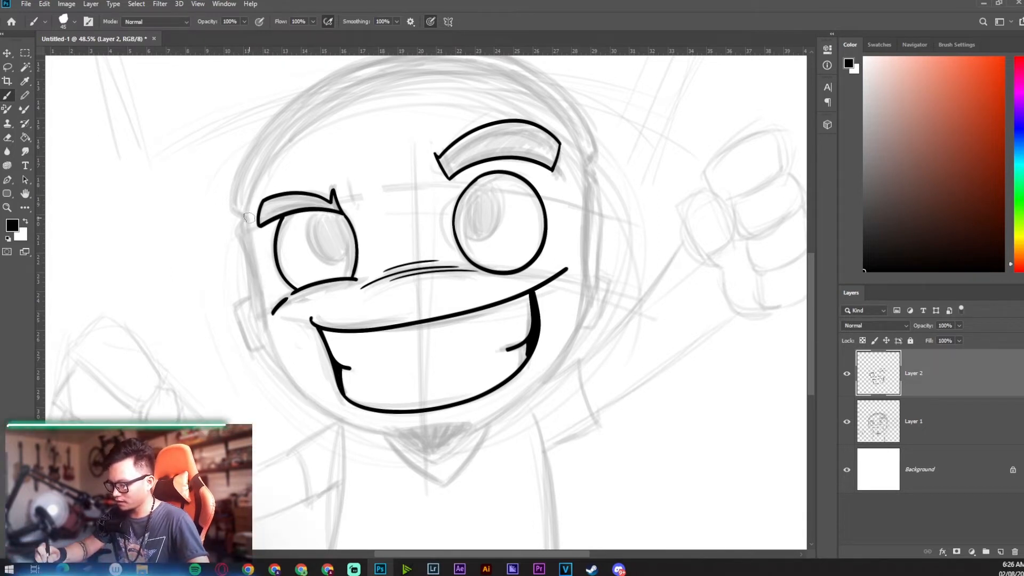
pyautogui.moveTo(247, 217); pyautogui.dragTo(581, 323)
pyautogui.hotkey('ctrl', 'z')
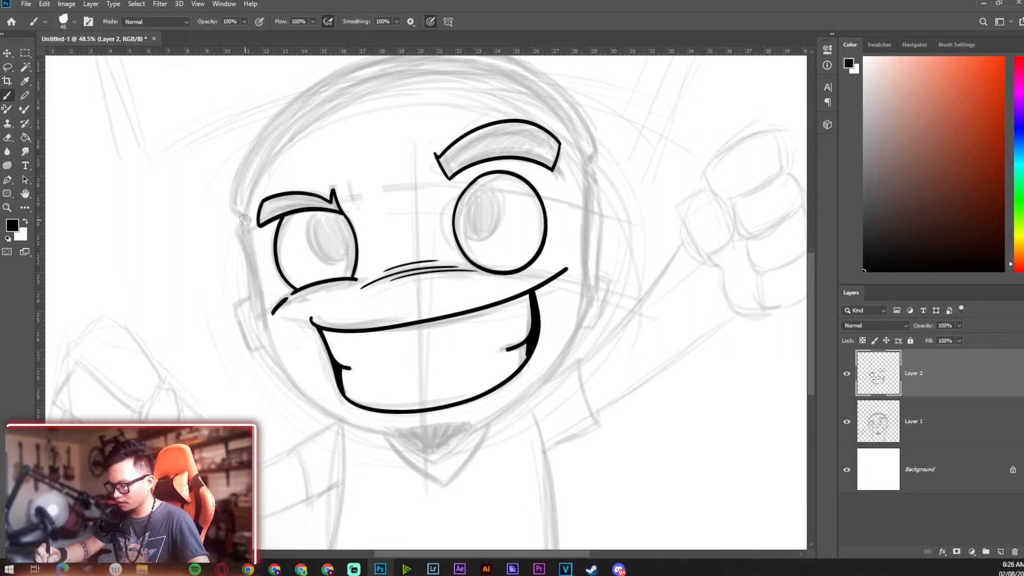
# - Ink the head and jaw outline with the right ear, shirt side and raised right arm up to the fist
pyautogui.moveTo(276, 362)
pyautogui.mouseDown()
pyautogui.moveTo(342, 420)
pyautogui.moveTo(388, 428)
pyautogui.moveTo(340, 425)
pyautogui.mouseUp()
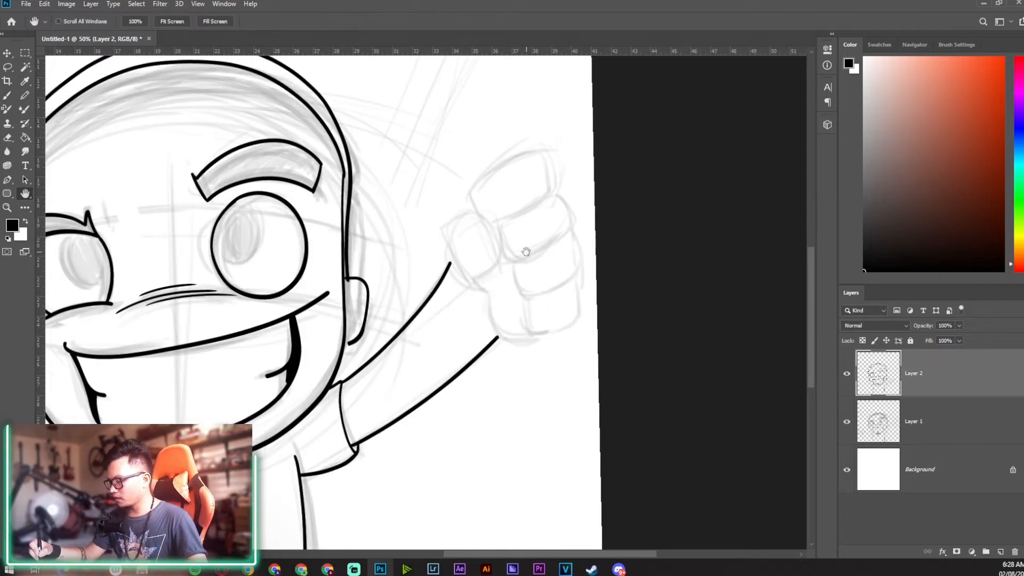
pyautogui.moveTo(525, 250); pyautogui.dragTo(454, 312)
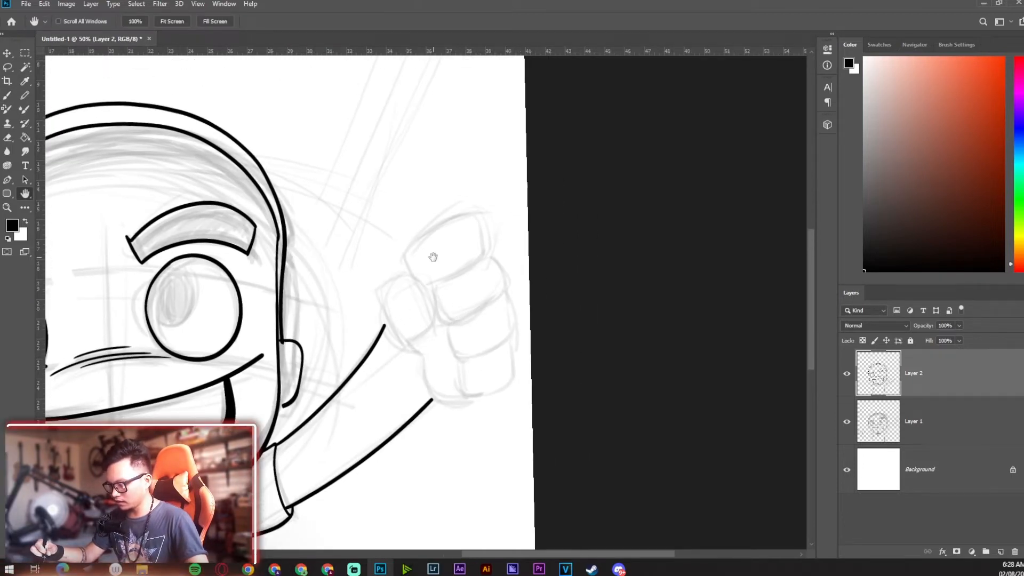
# - Try a long wavy test stroke beside the right fist and undo it
pyautogui.moveTo(419, 332); pyautogui.dragTo(424, 320)
pyautogui.moveTo(298, 339)
pyautogui.mouseDown()
pyautogui.moveTo(357, 256)
pyautogui.moveTo(440, 256)
pyautogui.moveTo(483, 165)
pyautogui.mouseUp()
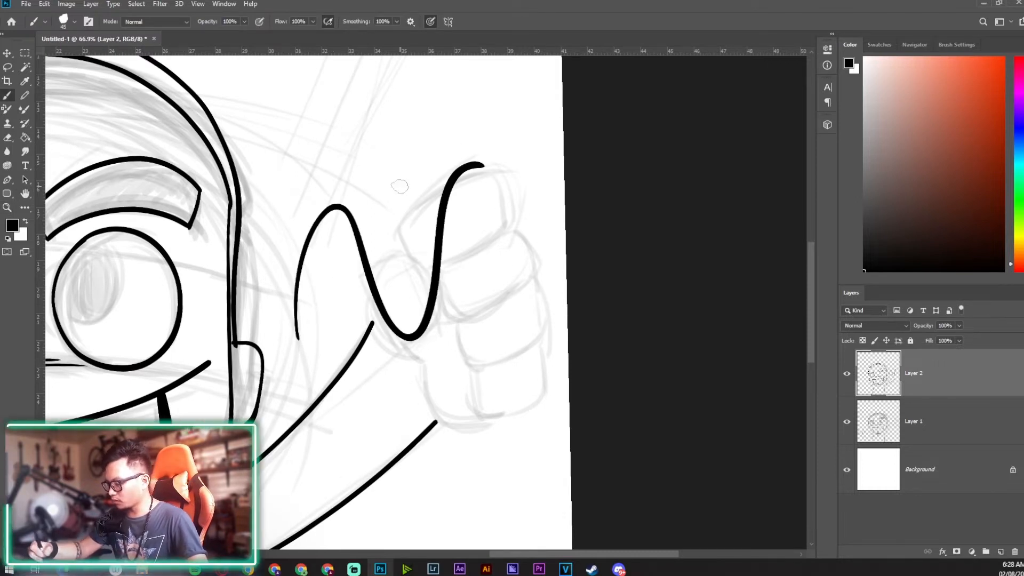
pyautogui.hotkey('ctrl', 'z')
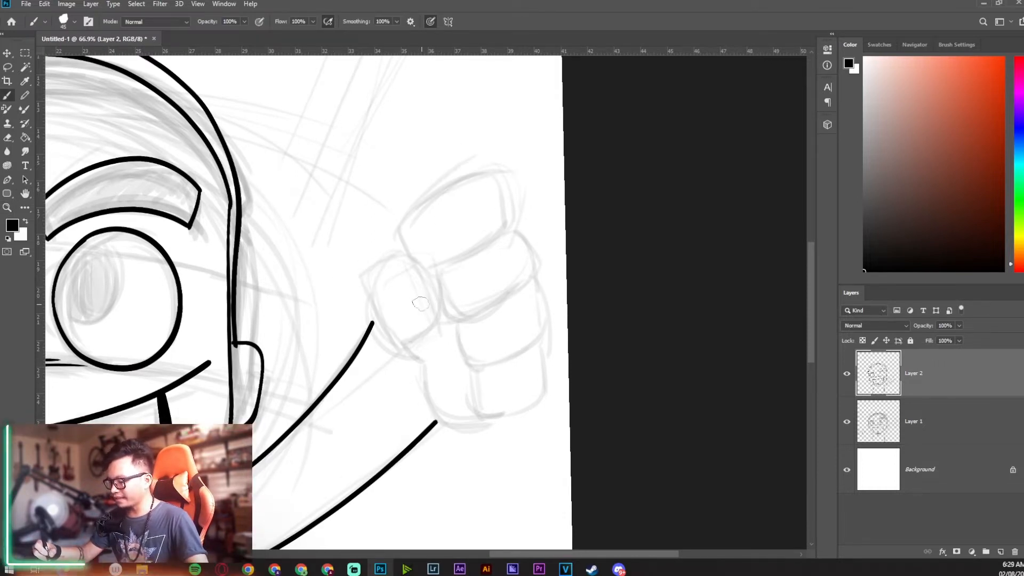
# - Ink the thumb and the rounded uppermost finger of the right fist over the sketch, redoing strokes that miss the shape
pyautogui.moveTo(361, 278)
pyautogui.mouseDown()
pyautogui.moveTo(385, 251)
pyautogui.moveTo(412, 244)
pyautogui.moveTo(381, 315)
pyautogui.moveTo(398, 349)
pyautogui.moveTo(414, 268)
pyautogui.mouseUp()
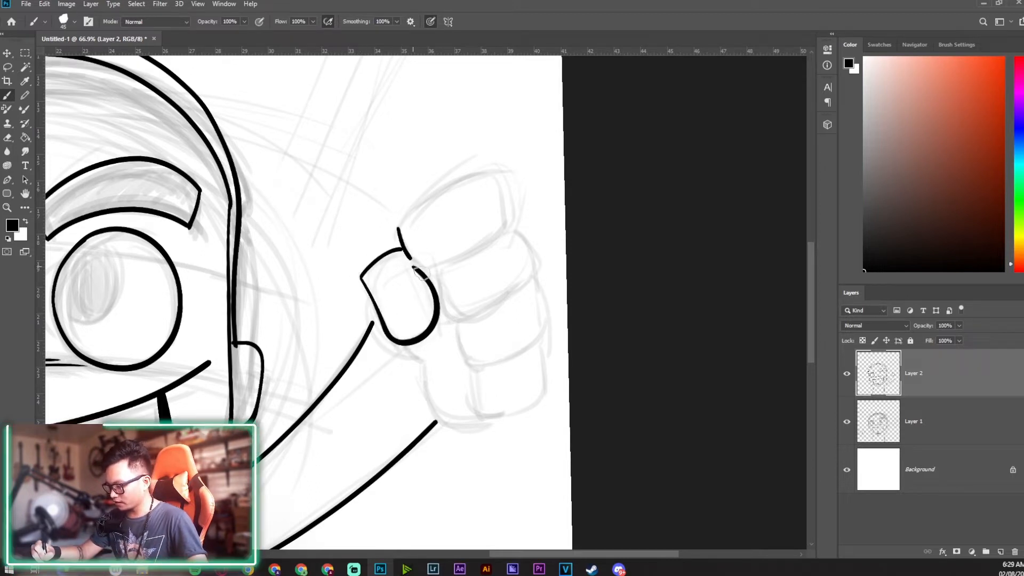
pyautogui.moveTo(398, 229)
pyautogui.mouseDown()
pyautogui.moveTo(421, 266)
pyautogui.moveTo(496, 226)
pyautogui.mouseUp()
pyautogui.hotkey('ctrl', 'z')
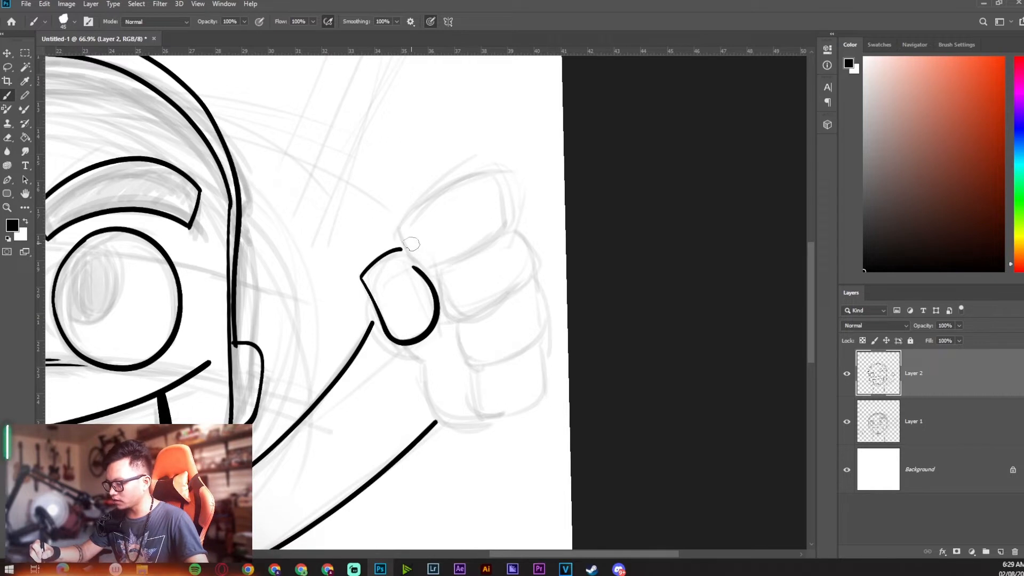
pyautogui.moveTo(504, 231)
pyautogui.mouseDown()
pyautogui.moveTo(477, 255)
pyautogui.moveTo(395, 243)
pyautogui.mouseUp()
pyautogui.hotkey('ctrl', 'z')
pyautogui.moveTo(504, 230)
pyautogui.mouseDown()
pyautogui.moveTo(418, 265)
pyautogui.moveTo(453, 166)
pyautogui.moveTo(514, 204)
pyautogui.mouseUp()
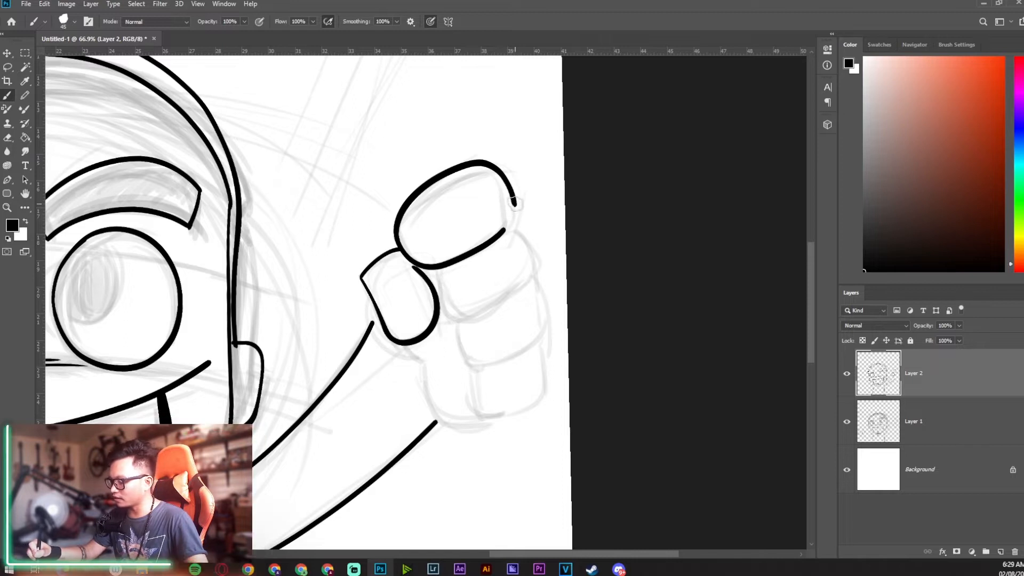
pyautogui.hotkey('ctrl', 'z')
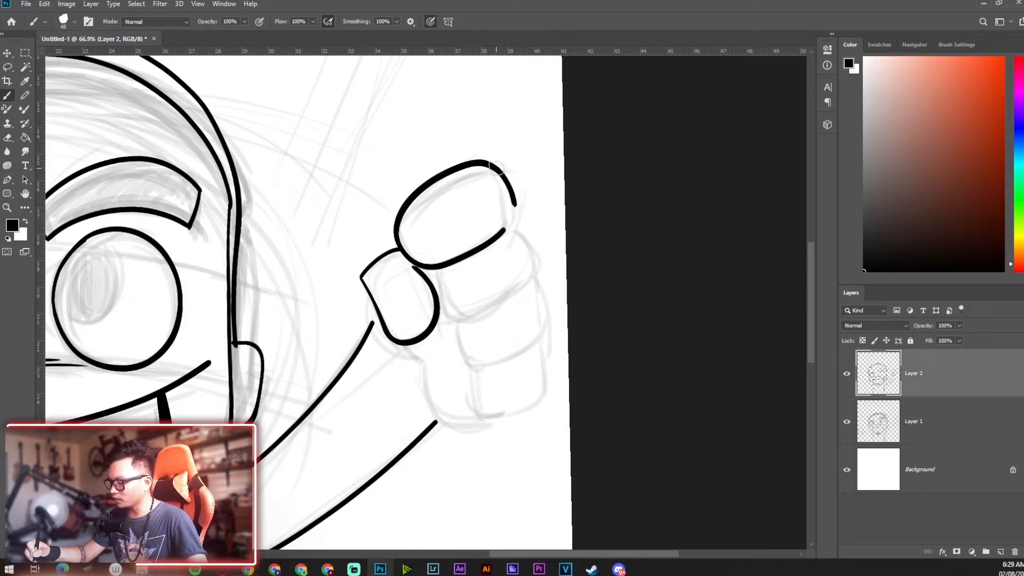
# - Ink the remaining three fingers, the thumb base and the palm edge of the right fist
pyautogui.moveTo(486, 163)
pyautogui.mouseDown()
pyautogui.moveTo(532, 209)
pyautogui.moveTo(541, 265)
pyautogui.mouseUp()
pyautogui.hotkey('ctrl', 'z')
pyautogui.moveTo(527, 220); pyautogui.dragTo(535, 244)
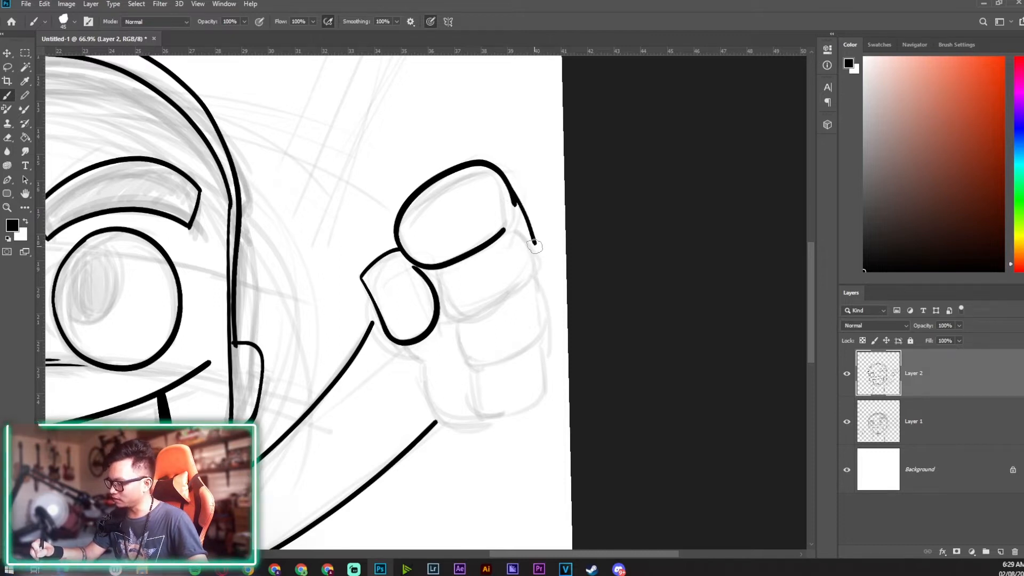
pyautogui.moveTo(538, 265)
pyautogui.mouseDown()
pyautogui.moveTo(486, 313)
pyautogui.moveTo(452, 320)
pyautogui.moveTo(435, 308)
pyautogui.mouseUp()
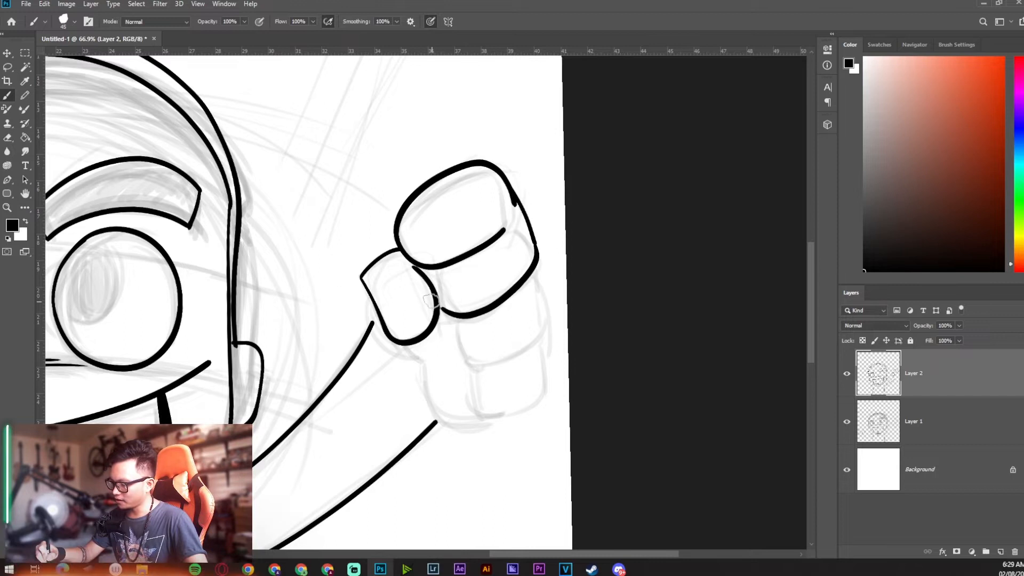
pyautogui.press('space')
pyautogui.moveTo(535, 272)
pyautogui.mouseDown()
pyautogui.moveTo(530, 239)
pyautogui.moveTo(545, 266)
pyautogui.moveTo(449, 309)
pyautogui.moveTo(447, 288)
pyautogui.mouseUp()
pyautogui.moveTo(533, 311)
pyautogui.mouseDown()
pyautogui.moveTo(540, 356)
pyautogui.moveTo(486, 381)
pyautogui.moveTo(462, 349)
pyautogui.moveTo(469, 333)
pyautogui.mouseUp()
pyautogui.moveTo(362, 257); pyautogui.dragTo(364, 273)
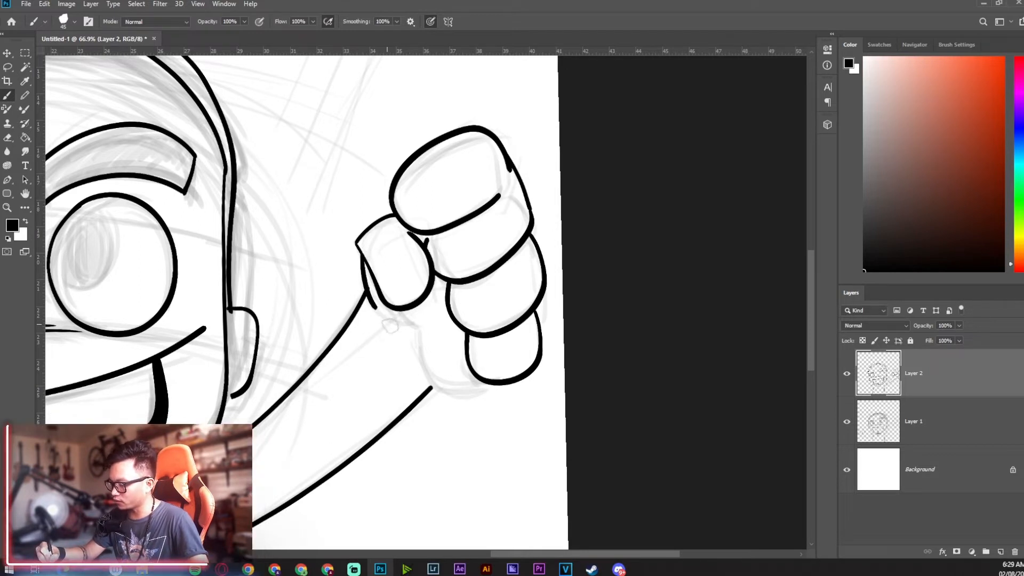
pyautogui.moveTo(412, 340); pyautogui.dragTo(430, 386)
# - Examine the line joins of the inked right fist up close
pyautogui.press('z')
pyautogui.moveTo(448, 217); pyautogui.dragTo(482, 217)
pyautogui.press('e')
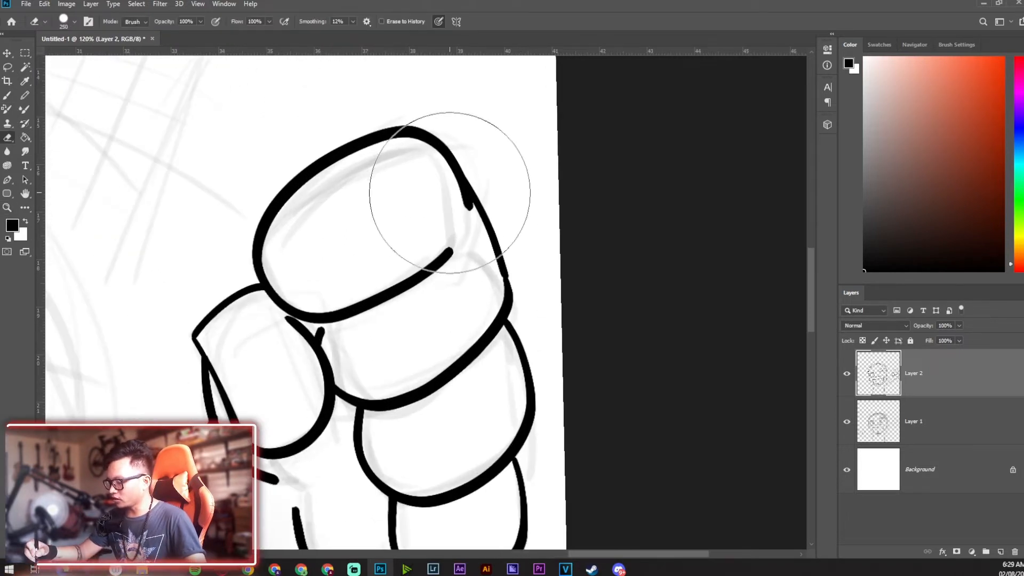
pyautogui.press('b')
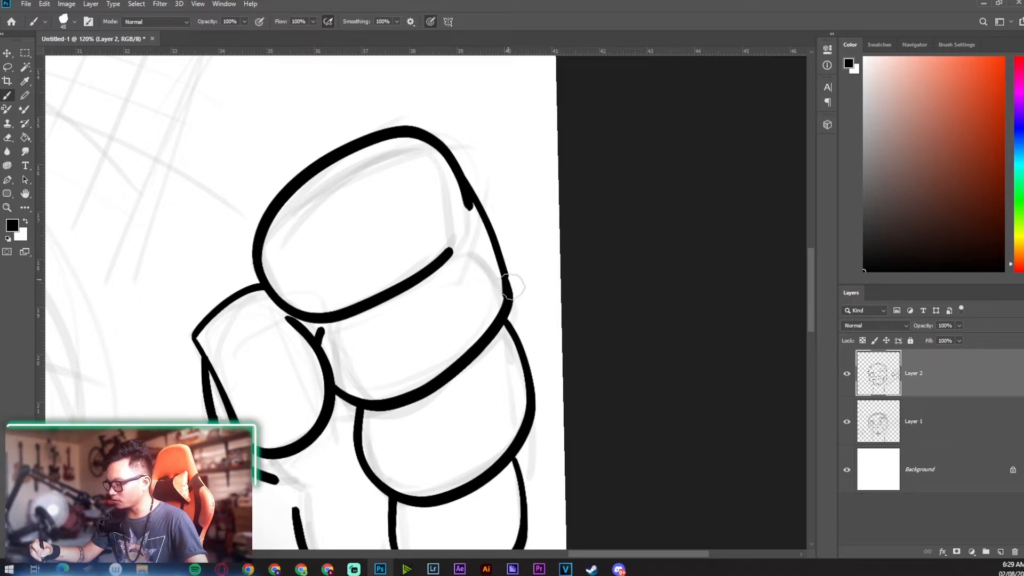
pyautogui.press('space')
pyautogui.moveTo(469, 255); pyautogui.dragTo(550, 157)
pyautogui.press('z')
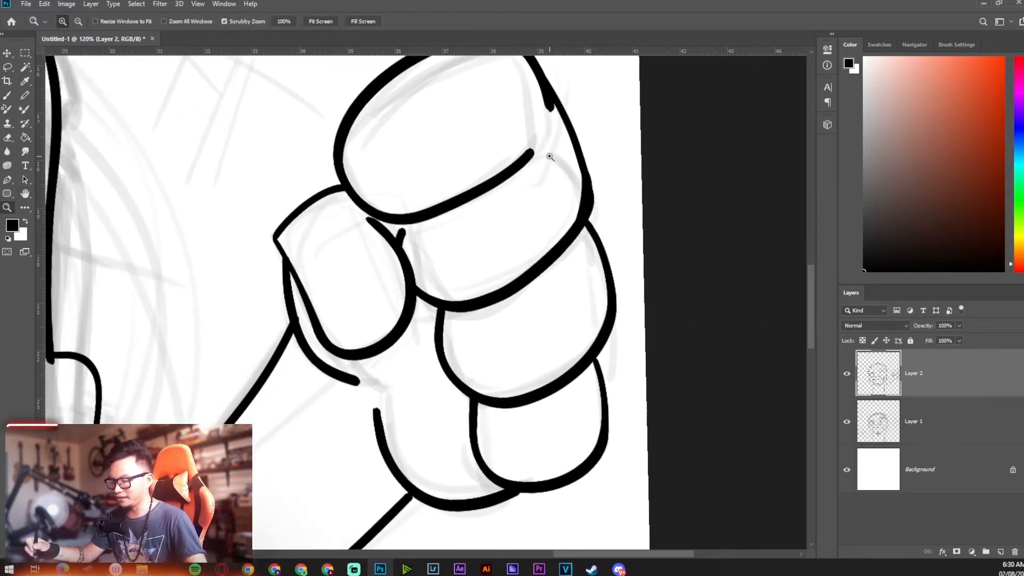
# - Ink the left fist's fingers, thumb and palm, along with the left arm, over the sketch
pyautogui.moveTo(491, 198); pyautogui.dragTo(272, 269)
pyautogui.press('space')
pyautogui.moveTo(256, 276); pyautogui.dragTo(521, 247)
pyautogui.press('space')
pyautogui.press('space')
pyautogui.moveTo(521, 247)
pyautogui.mouseDown()
pyautogui.moveTo(589, 217)
pyautogui.moveTo(597, 247)
pyautogui.moveTo(670, 257)
pyautogui.mouseUp()
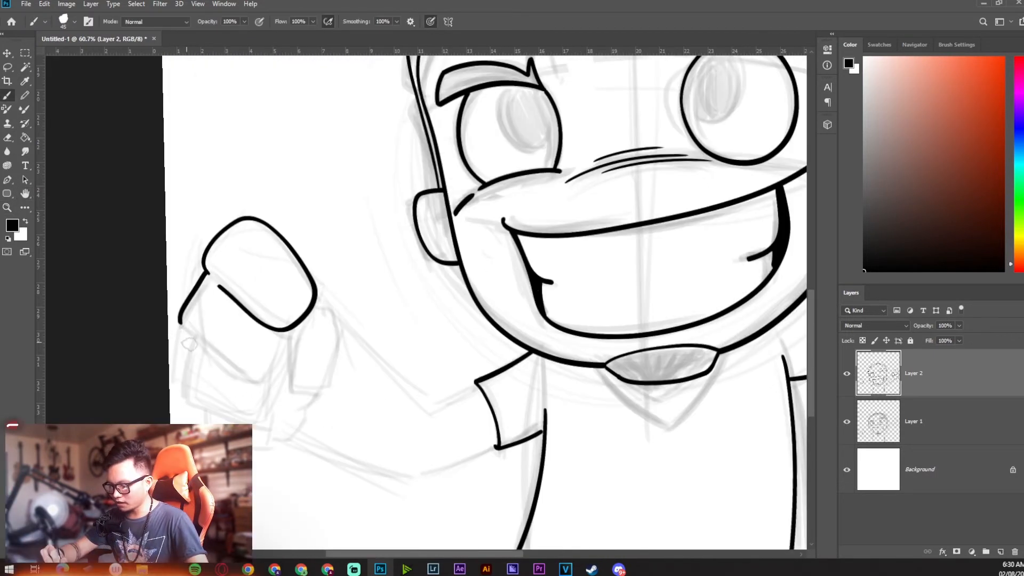
pyautogui.moveTo(184, 333)
pyautogui.mouseDown()
pyautogui.moveTo(251, 375)
pyautogui.moveTo(285, 341)
pyautogui.mouseUp()
pyautogui.hotkey('ctrl', 'z')
pyautogui.moveTo(207, 269)
pyautogui.mouseDown()
pyautogui.moveTo(192, 312)
pyautogui.moveTo(211, 356)
pyautogui.moveTo(255, 376)
pyautogui.moveTo(287, 330)
pyautogui.mouseUp()
pyautogui.moveTo(192, 336)
pyautogui.mouseDown()
pyautogui.moveTo(185, 394)
pyautogui.moveTo(232, 414)
pyautogui.moveTo(273, 377)
pyautogui.mouseUp()
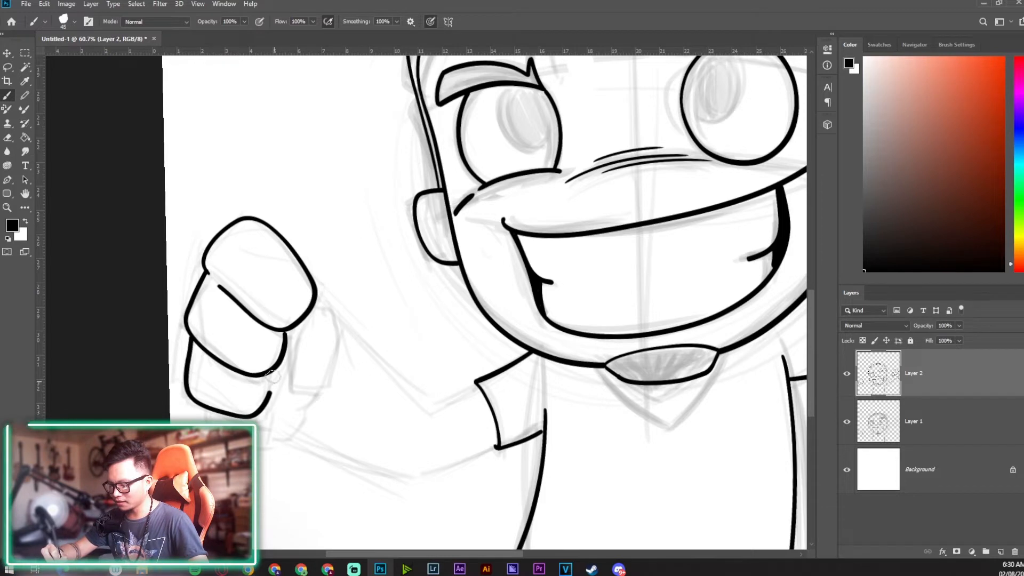
pyautogui.moveTo(200, 404); pyautogui.dragTo(207, 423)
pyautogui.moveTo(273, 419); pyautogui.dragTo(265, 449)
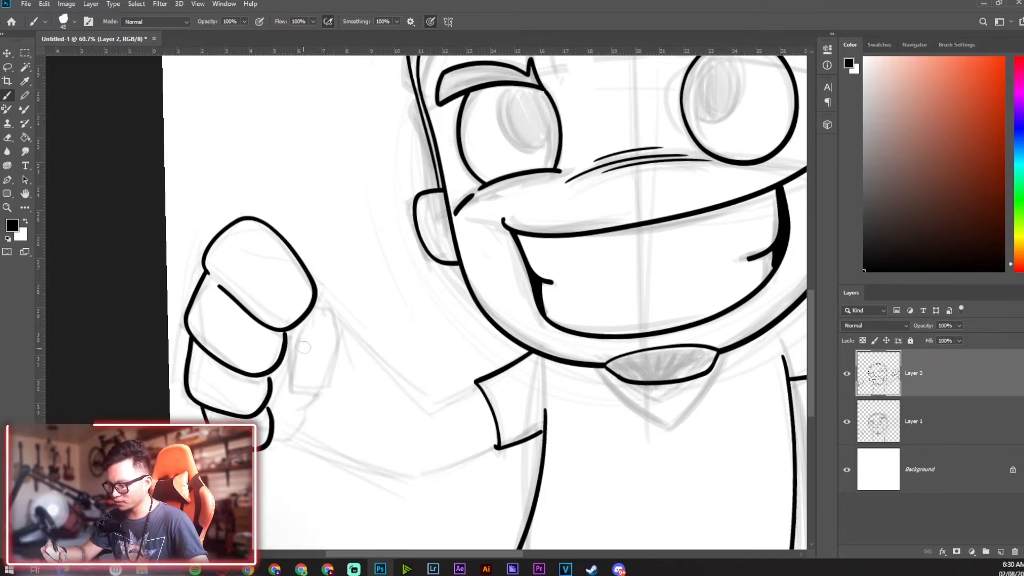
pyautogui.moveTo(329, 386); pyautogui.dragTo(321, 404)
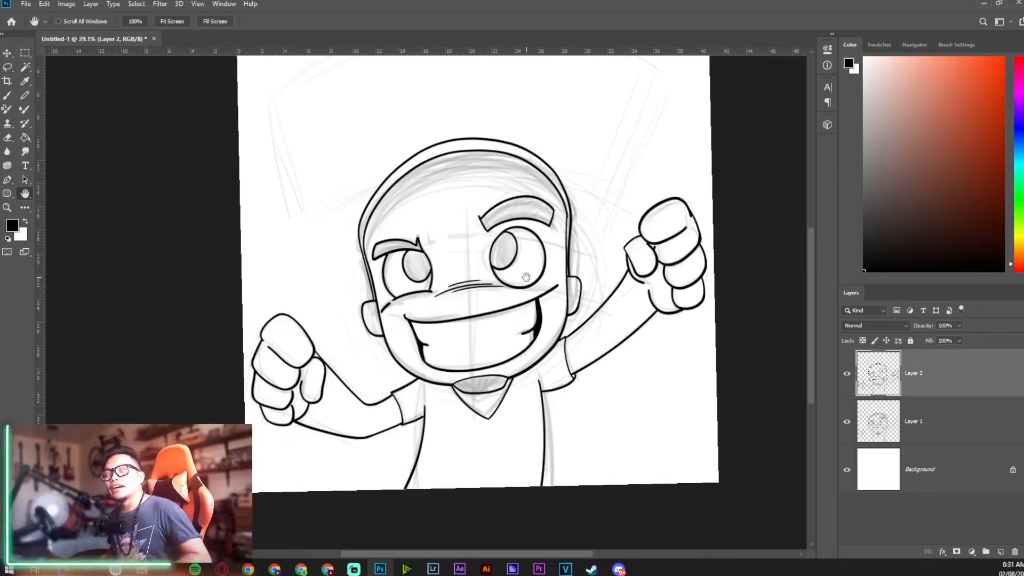
# - Straighten the tilted canvas view and hide the rough sketch on Layer 1
pyautogui.moveTo(525, 276); pyautogui.dragTo(487, 291)
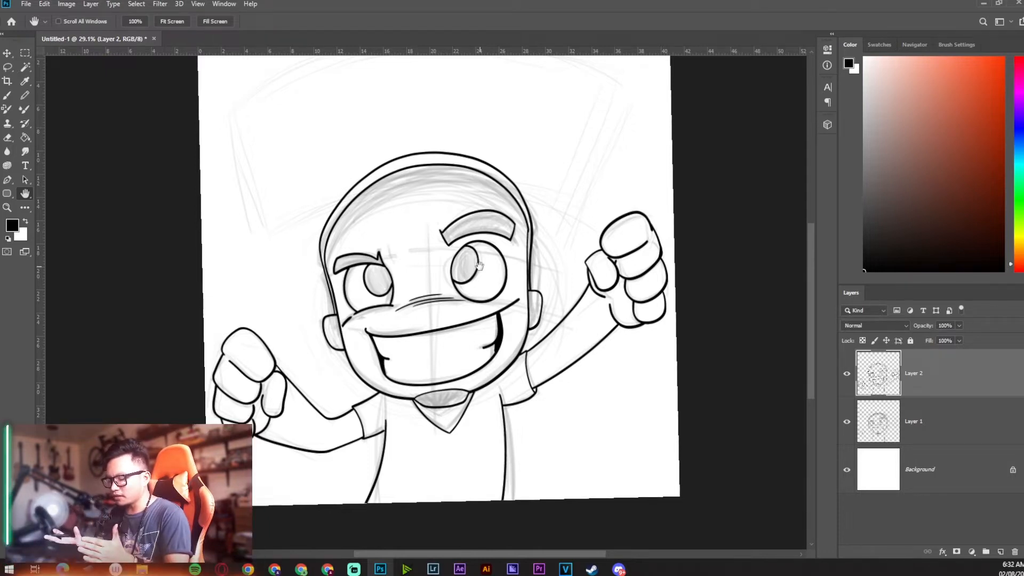
pyautogui.press('r')
pyautogui.moveTo(627, 260); pyautogui.dragTo(634, 268)
pyautogui.press('h')
pyautogui.moveTo(584, 321); pyautogui.dragTo(570, 346)
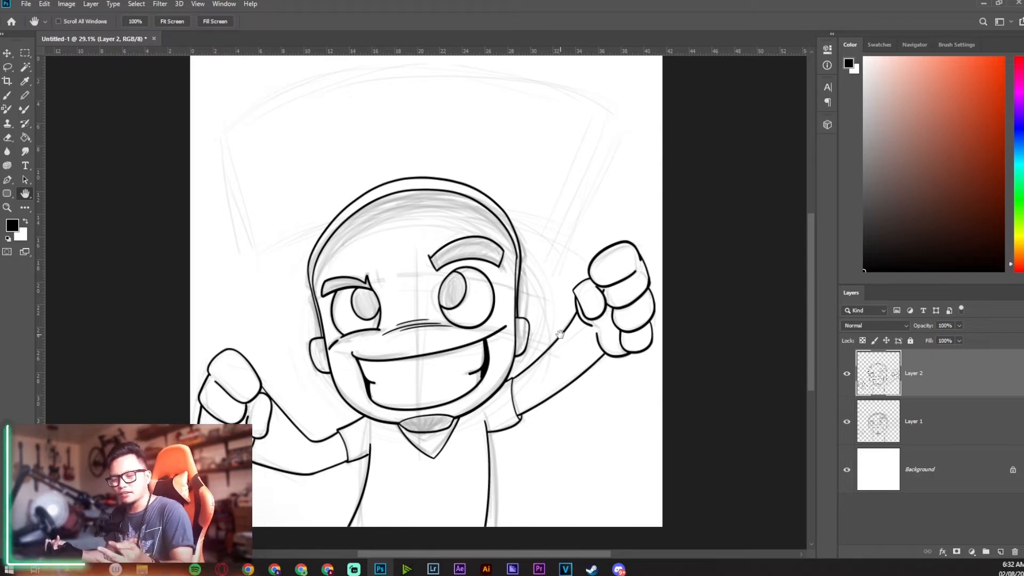
pyautogui.click(846, 423)
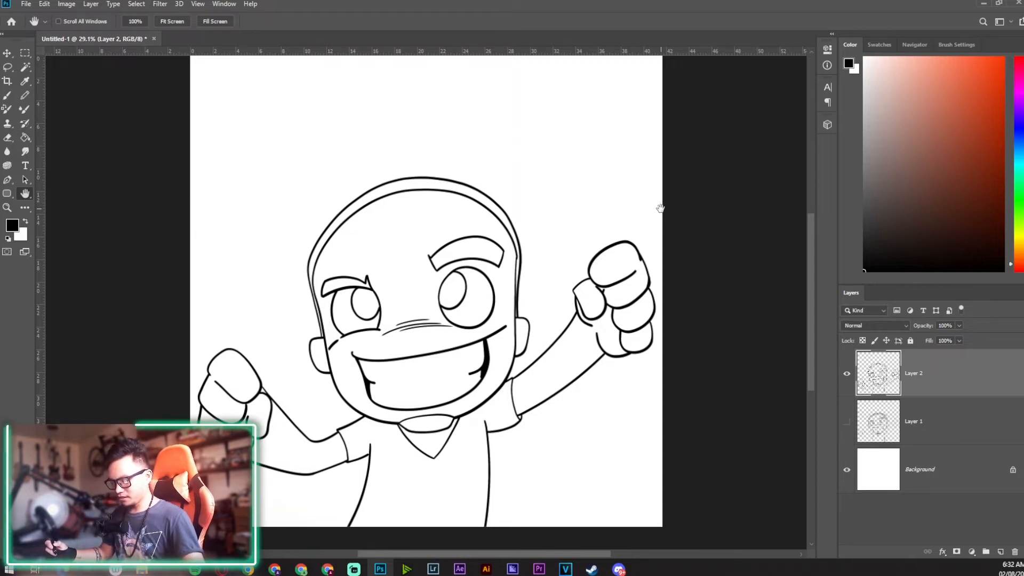
# - Flip the line art on Layer 2 horizontally and skew it about 2 degrees to correct the character's lean
pyautogui.hotkey('ctrl', 't')
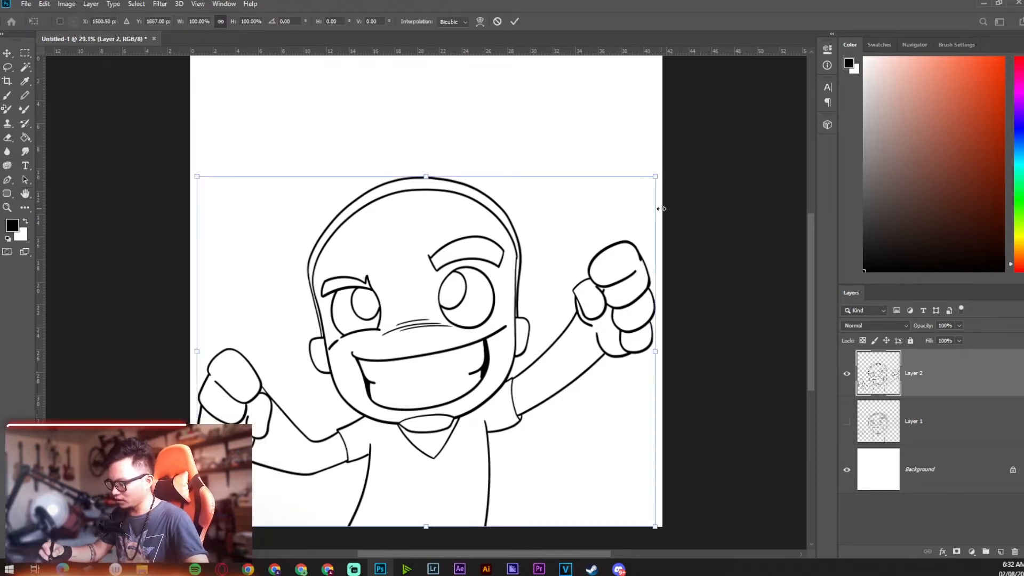
pyautogui.rightClick(469, 285)
pyautogui.click(540, 418)
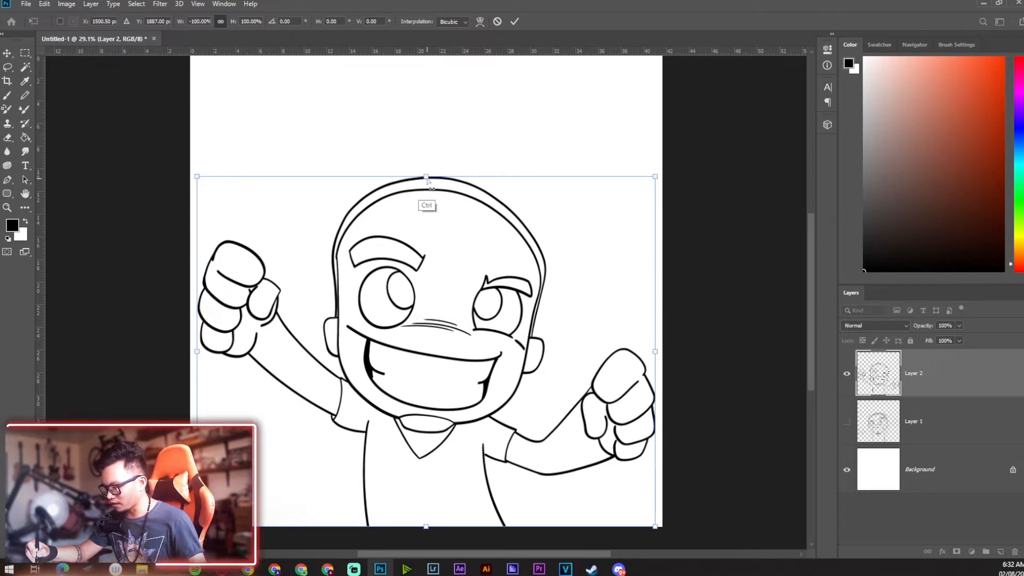
pyautogui.moveTo(426, 180); pyautogui.dragTo(438, 182)
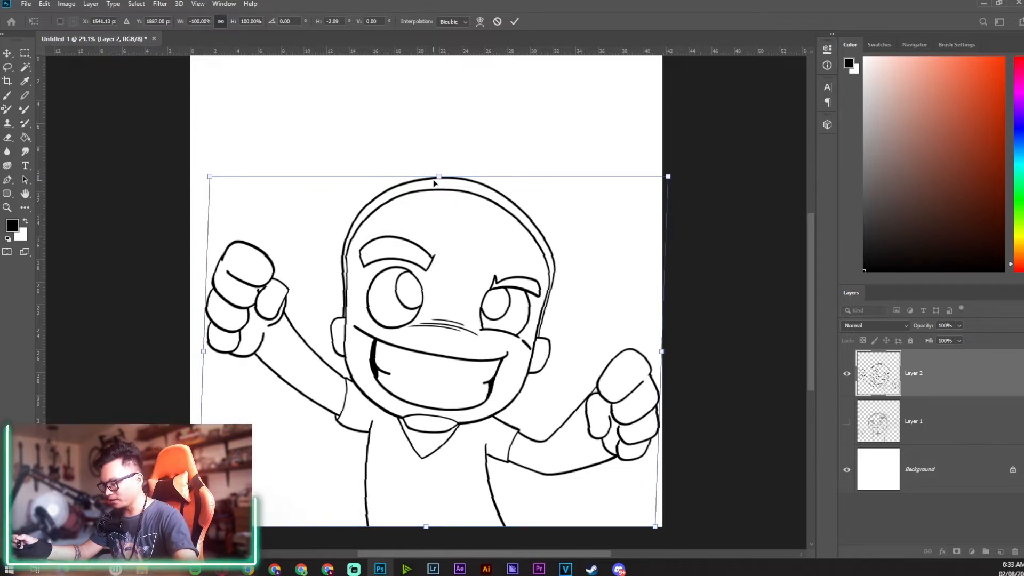
pyautogui.press('Return')
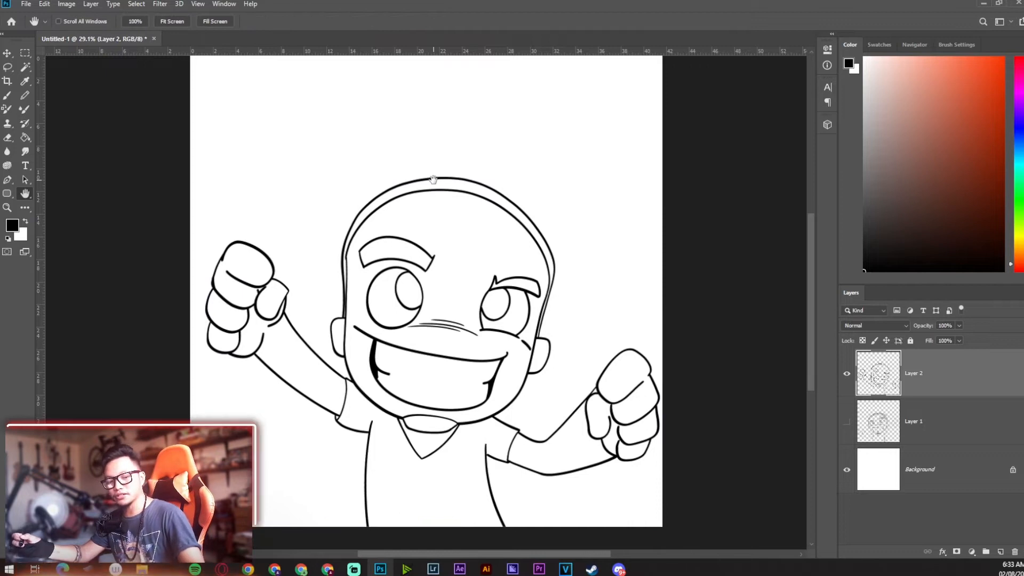
# - Flip the skewed line art horizontally back to its original facing direction
pyautogui.hotkey('ctrl', 't')
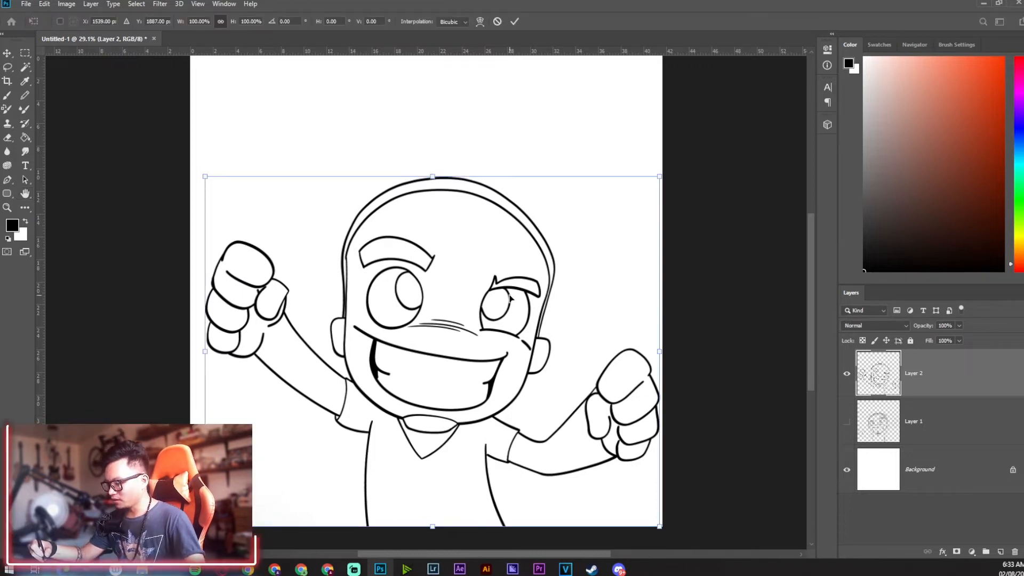
pyautogui.rightClick(486, 267)
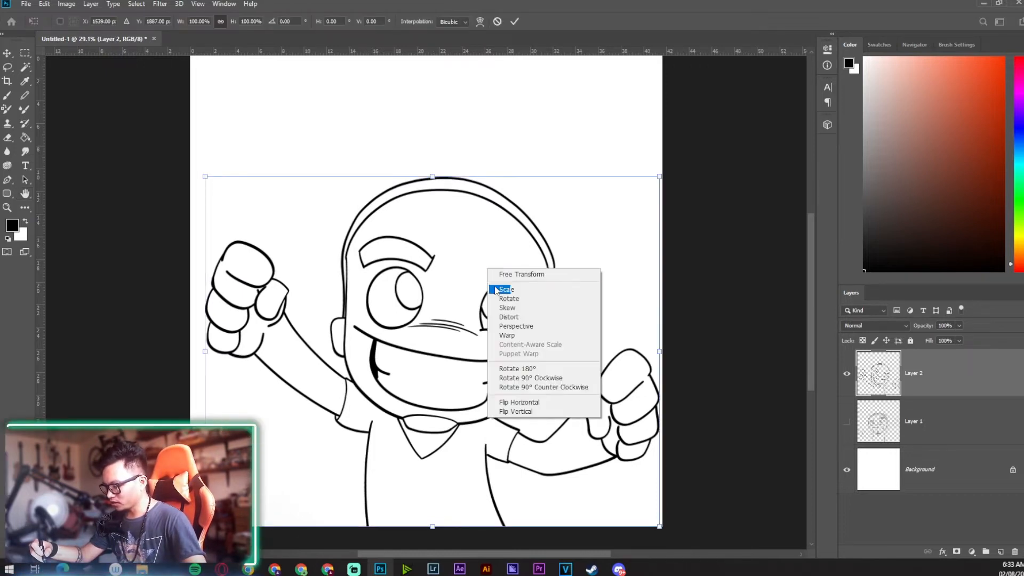
pyautogui.click(546, 404)
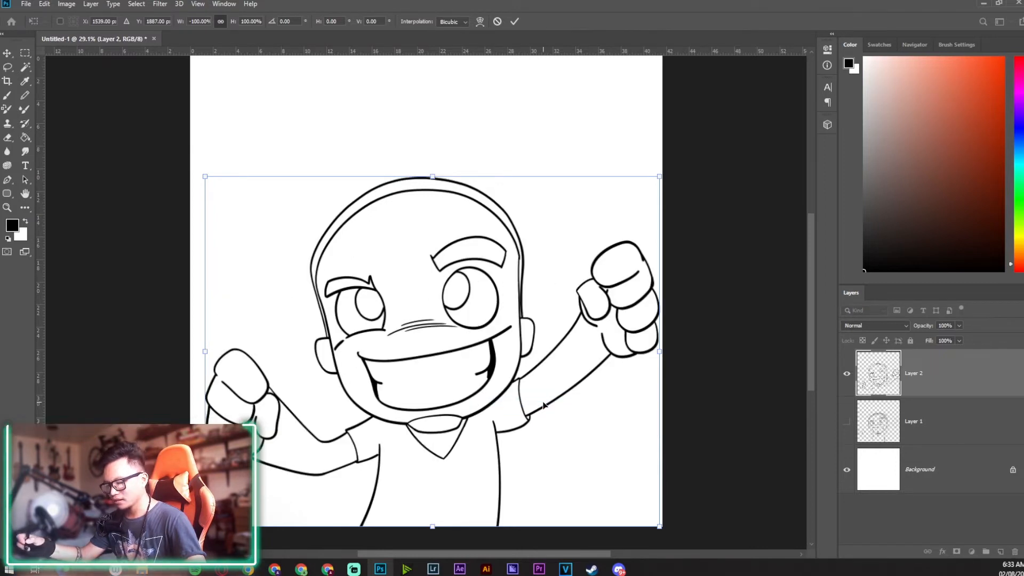
pyautogui.press('Return')
# - Examine the line art up close from the right fist across the face and ear to the smile and collar
pyautogui.press('h')
pyautogui.hotkey('ctrl', 'space')
pyautogui.moveTo(627, 296); pyautogui.dragTo(647, 276)
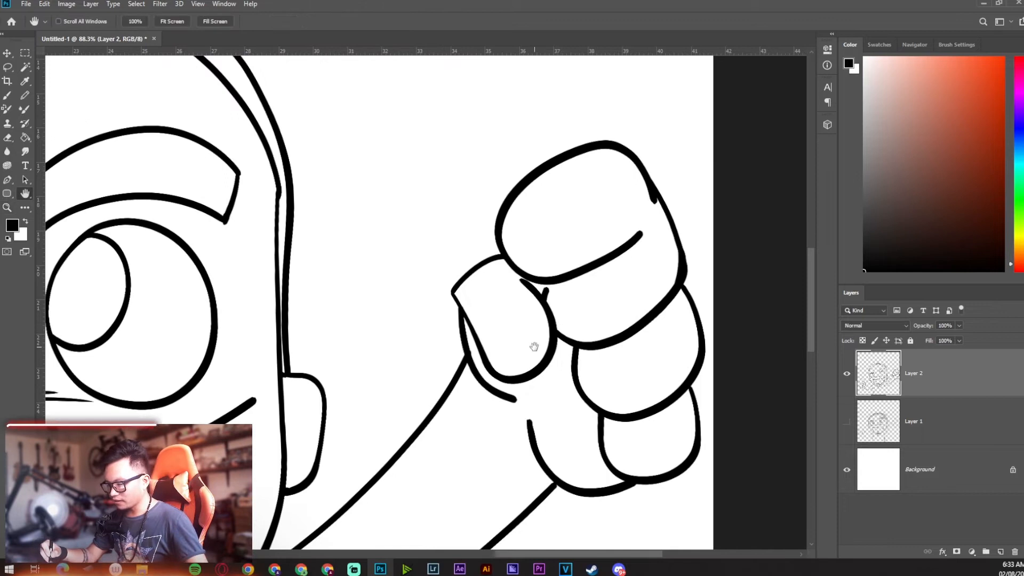
pyautogui.moveTo(534, 347); pyautogui.dragTo(670, 279)
pyautogui.moveTo(442, 398); pyautogui.dragTo(635, 292)
pyautogui.moveTo(547, 311); pyautogui.dragTo(582, 456)
pyautogui.moveTo(709, 267); pyautogui.dragTo(579, 352)
pyautogui.moveTo(663, 207); pyautogui.dragTo(480, 400)
pyautogui.moveTo(627, 343); pyautogui.dragTo(600, 245)
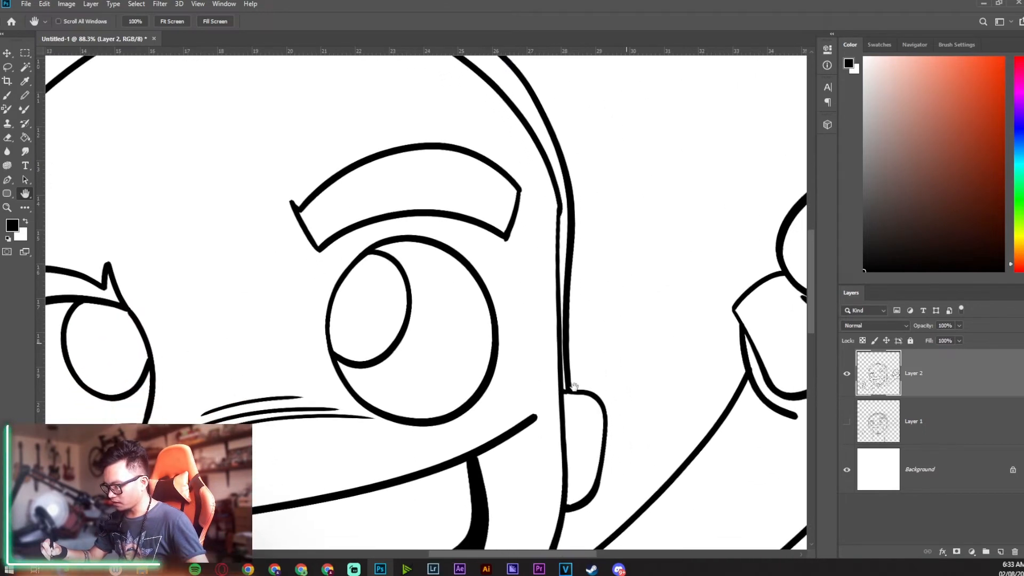
pyautogui.moveTo(576, 383); pyautogui.dragTo(635, 307)
pyautogui.moveTo(553, 436); pyautogui.dragTo(610, 366)
pyautogui.moveTo(594, 448); pyautogui.dragTo(622, 251)
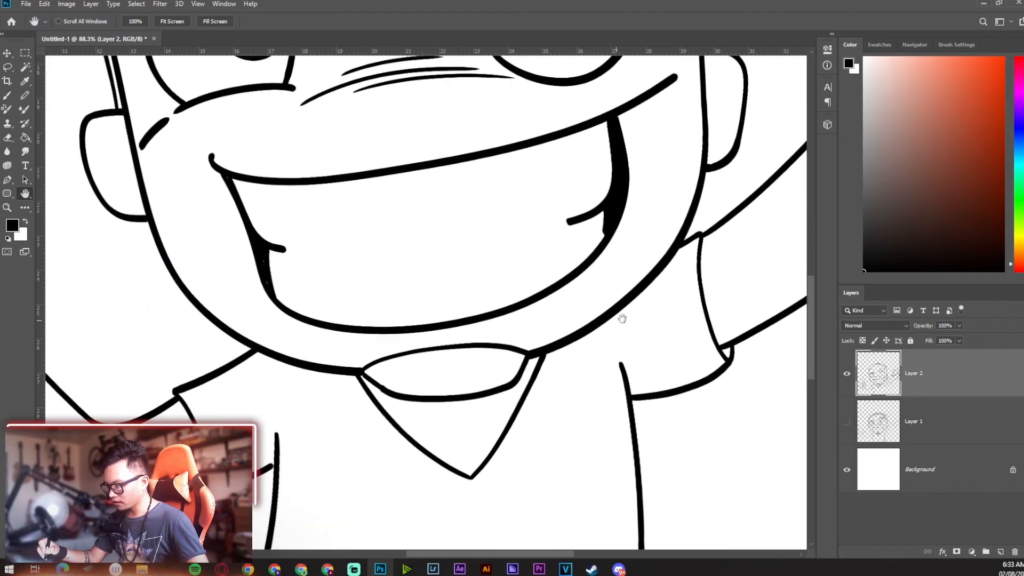
pyautogui.moveTo(596, 329); pyautogui.dragTo(616, 323)
pyautogui.press('z')
pyautogui.moveTo(381, 371); pyautogui.dragTo(429, 370)
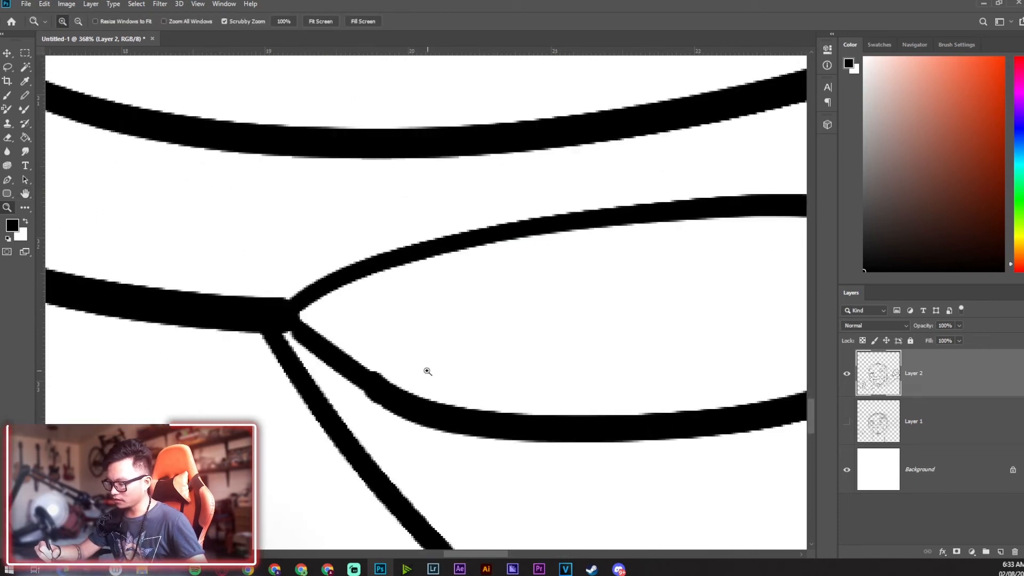
pyautogui.moveTo(637, 322); pyautogui.dragTo(590, 322)
pyautogui.press('h')
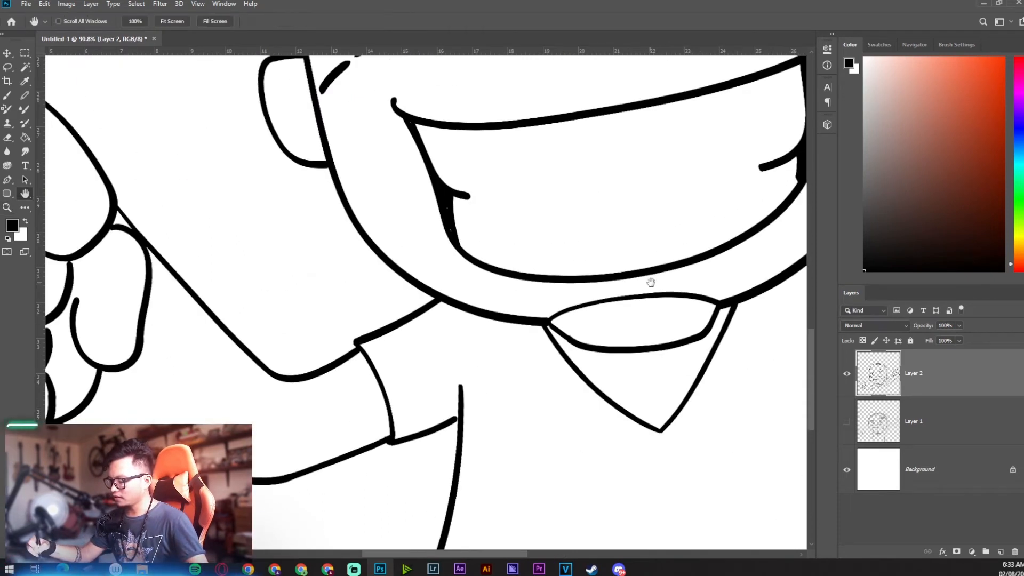
# - Brush over the left corner of the shirt collar to thicken the line and smooth its join with the jaw
pyautogui.moveTo(646, 281); pyautogui.dragTo(521, 315)
pyautogui.press('z')
pyautogui.moveTo(450, 365)
pyautogui.mouseDown()
pyautogui.moveTo(497, 349)
pyautogui.moveTo(507, 356)
pyautogui.moveTo(455, 372)
pyautogui.mouseUp()
pyautogui.press('h')
pyautogui.press('z')
pyautogui.moveTo(321, 361); pyautogui.dragTo(335, 362)
pyautogui.press('b')
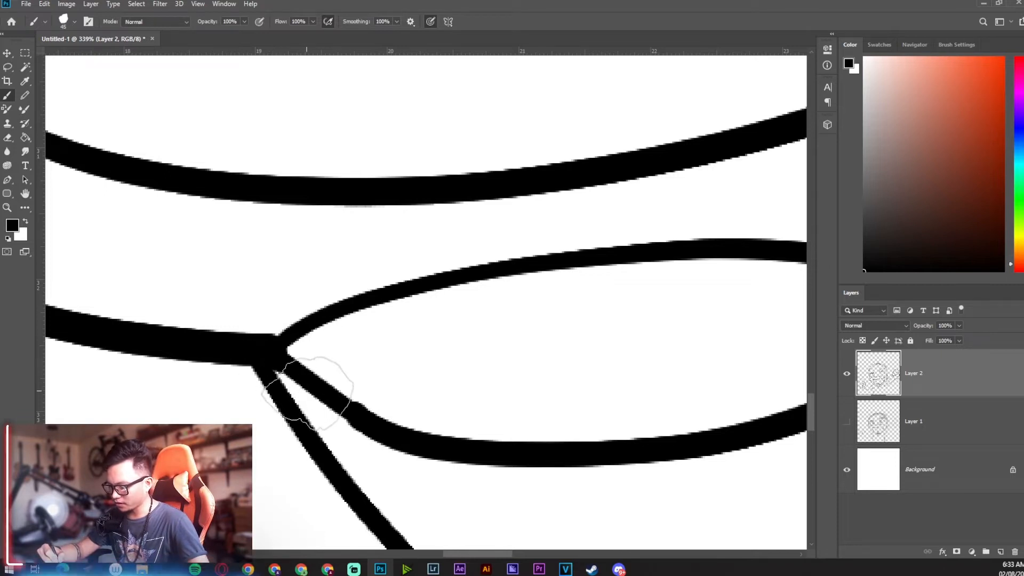
pyautogui.moveTo(274, 343); pyautogui.dragTo(393, 423)
# - Examine the collar, jaw and arms of the line art at different zoom levels
pyautogui.hotkey('ctrl', 'space')
pyautogui.moveTo(498, 356); pyautogui.dragTo(480, 312)
pyautogui.press('space')
pyautogui.moveTo(583, 278); pyautogui.dragTo(520, 272)
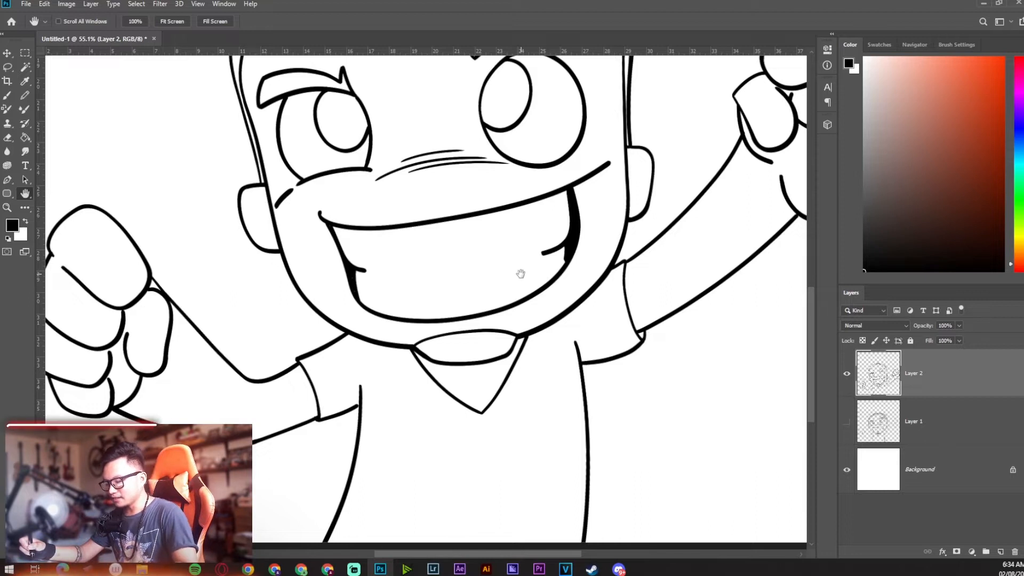
pyautogui.press('z')
pyautogui.moveTo(470, 389); pyautogui.dragTo(514, 366)
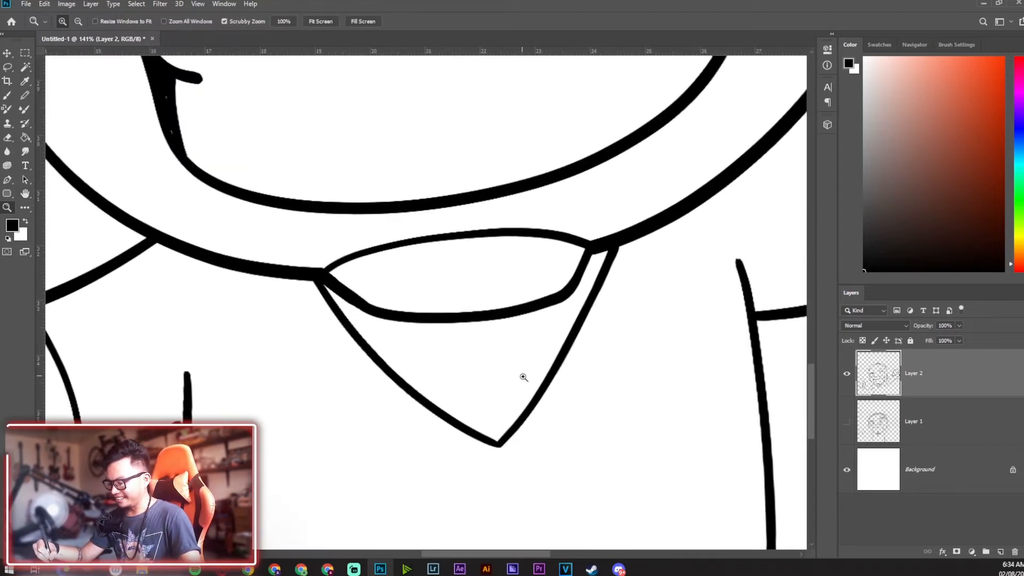
pyautogui.moveTo(648, 238); pyautogui.dragTo(584, 269)
pyautogui.press('h')
pyautogui.moveTo(687, 230); pyautogui.dragTo(544, 300)
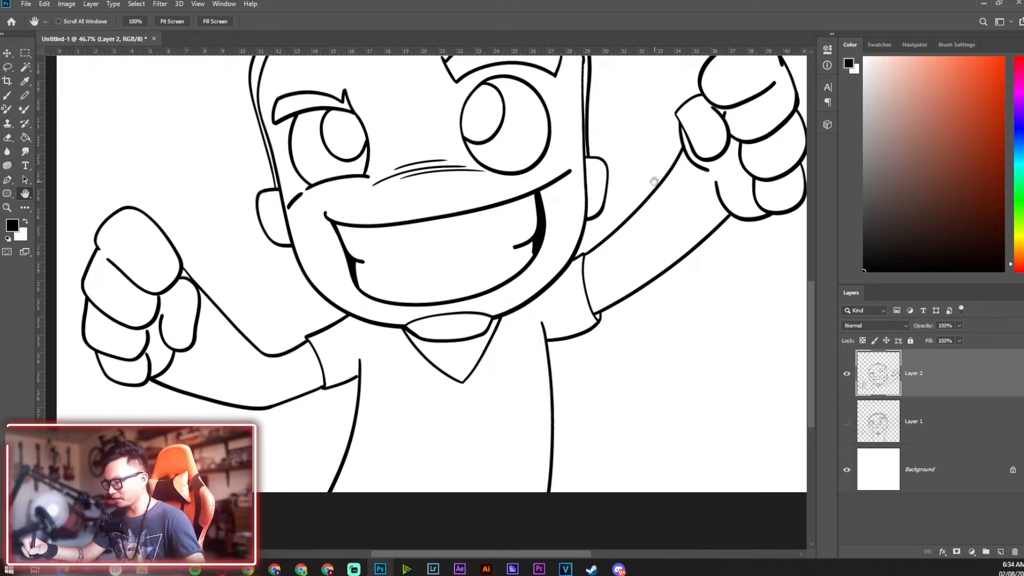
# - Examine the inked corner of the smile and the nearby jaw and sleeve lines up close
pyautogui.moveTo(654, 181); pyautogui.dragTo(622, 251)
pyautogui.press('z')
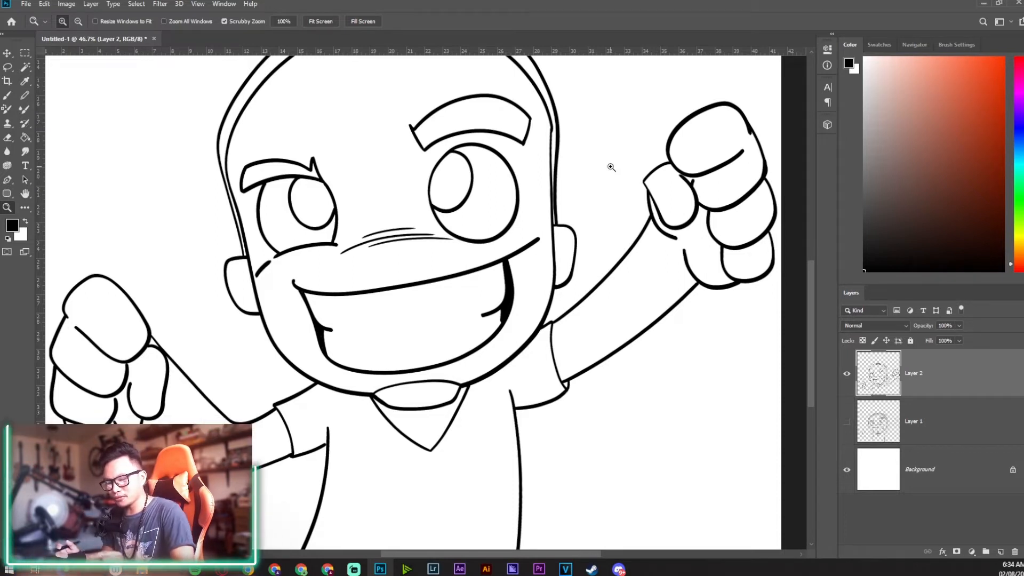
pyautogui.moveTo(515, 318); pyautogui.dragTo(583, 306)
pyautogui.press('b')
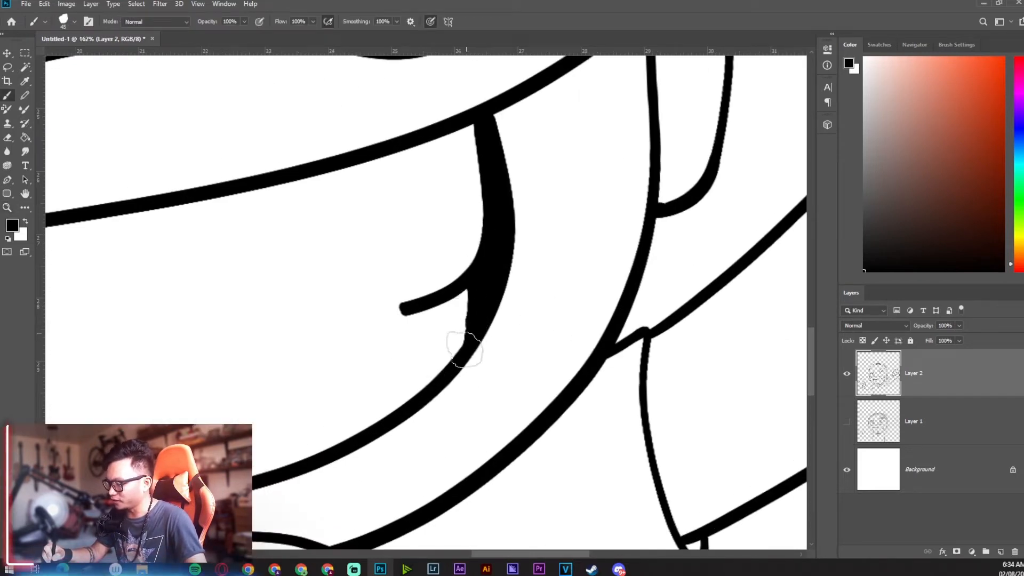
pyautogui.press('z')
pyautogui.moveTo(601, 269); pyautogui.dragTo(569, 299)
pyautogui.press('h')
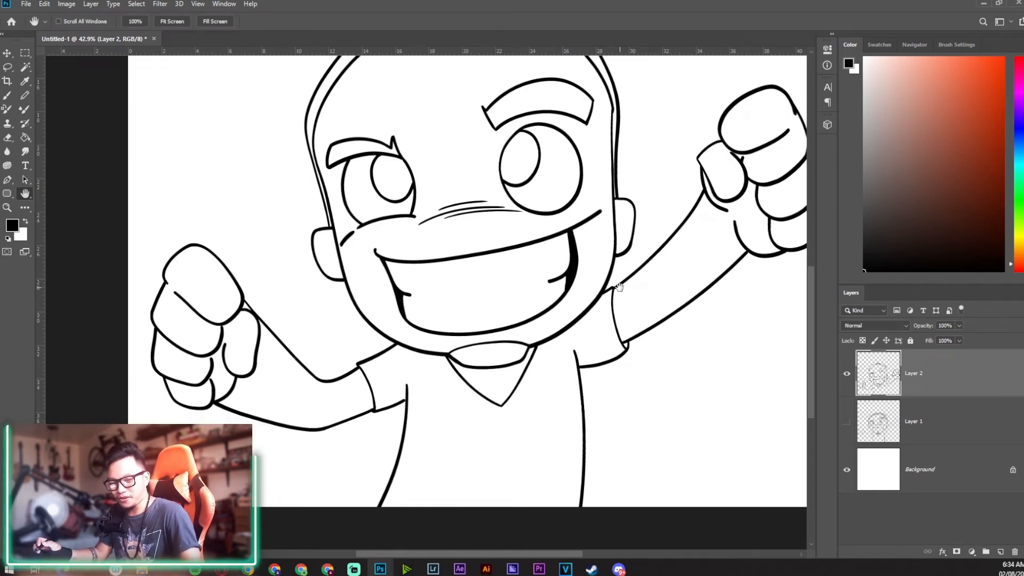
# - Brush a short curved inner line inside each of the character's ears
pyautogui.press('z')
pyautogui.moveTo(616, 203)
pyautogui.mouseDown()
pyautogui.moveTo(639, 210)
pyautogui.moveTo(648, 239)
pyautogui.moveTo(634, 305)
pyautogui.mouseUp()
pyautogui.press('b')
pyautogui.press('space')
pyautogui.moveTo(522, 298); pyautogui.dragTo(883, 236)
pyautogui.moveTo(250, 230); pyautogui.dragTo(233, 276)
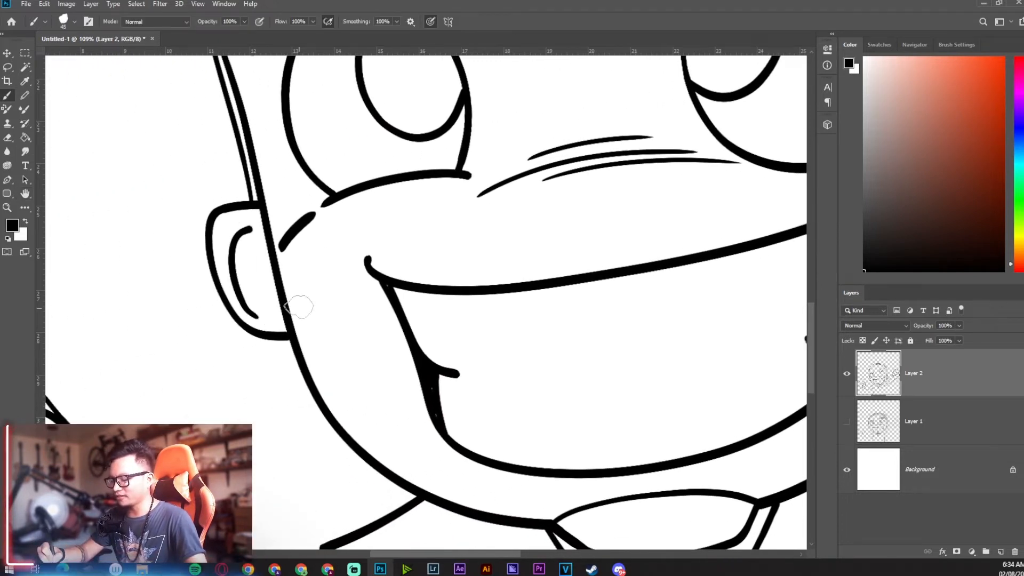
pyautogui.press('z')
pyautogui.moveTo(489, 201); pyautogui.dragTo(429, 202)
pyautogui.press('space')
pyautogui.moveTo(559, 193); pyautogui.dragTo(463, 210)
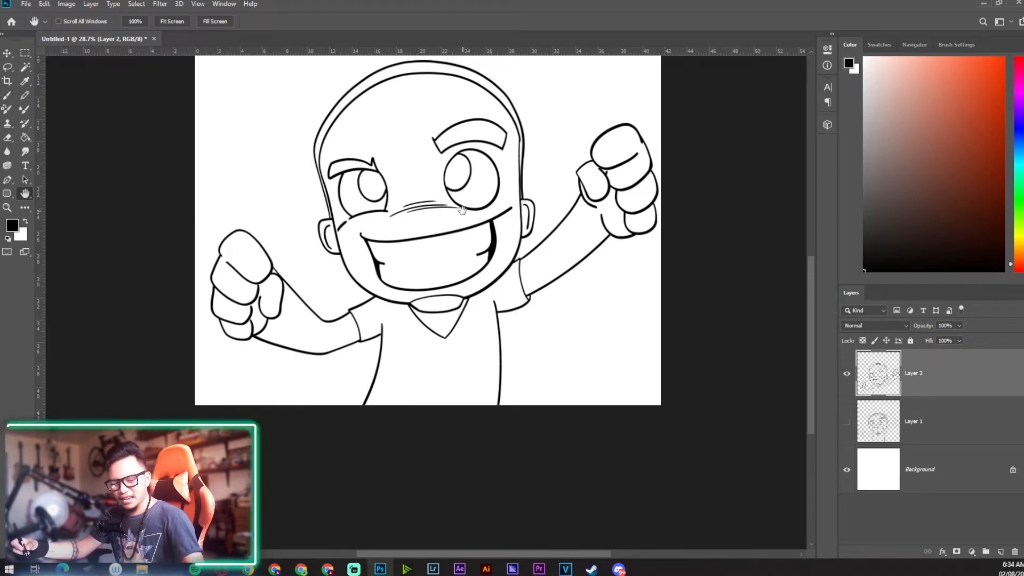
# - Examine the raised fist up close and the whole figure at reduced zoom for remaining flaws in the line art
pyautogui.press('z')
pyautogui.moveTo(609, 176)
pyautogui.mouseDown()
pyautogui.moveTo(658, 176)
pyautogui.moveTo(614, 194)
pyautogui.mouseUp()
pyautogui.press('h')
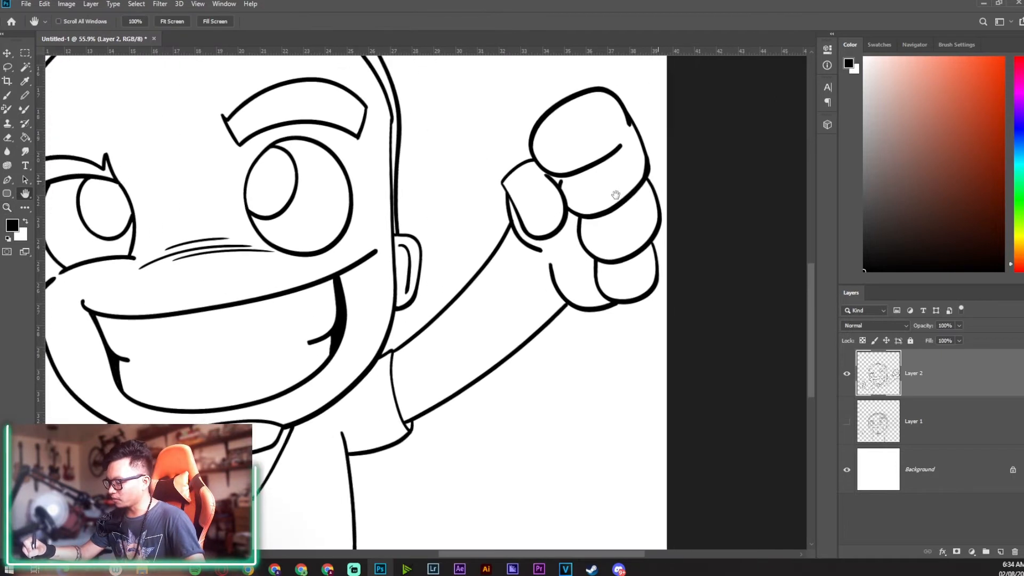
pyautogui.press('z')
pyautogui.moveTo(555, 212); pyautogui.dragTo(510, 213)
pyautogui.press('h')
pyautogui.moveTo(632, 223); pyautogui.dragTo(600, 265)
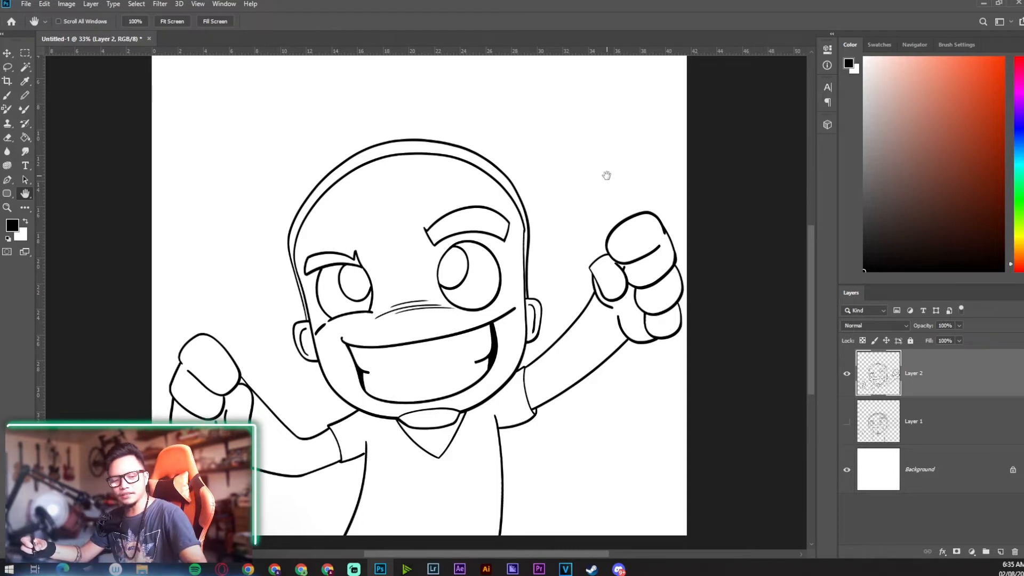
pyautogui.hotkey('ctrl', 'space')
pyautogui.moveTo(589, 257)
pyautogui.mouseDown()
pyautogui.moveTo(607, 251)
pyautogui.moveTo(597, 222)
pyautogui.moveTo(590, 271)
pyautogui.mouseUp()
pyautogui.hotkey('ctrl', 'space')
pyautogui.press('space')
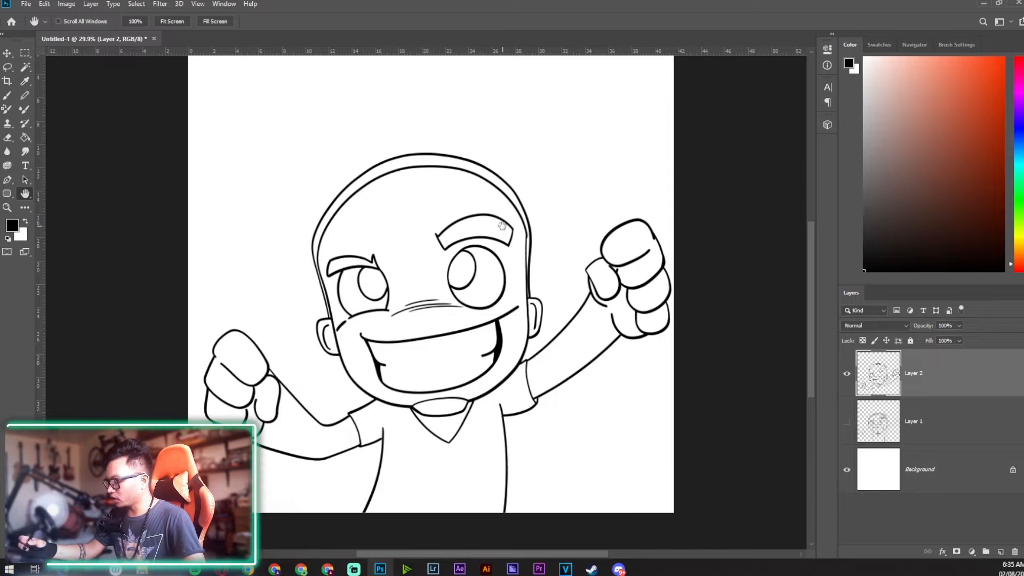
# - Add a new empty layer between Layer 1 and Layer 2, and make Layer 2 active with the Magic Wand
pyautogui.click(943, 434)
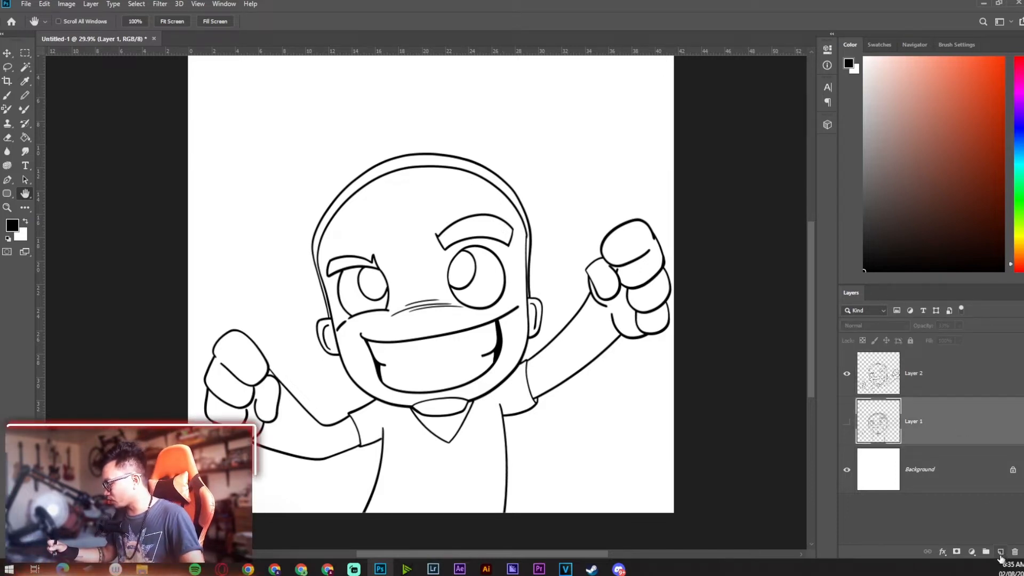
pyautogui.click(1000, 554)
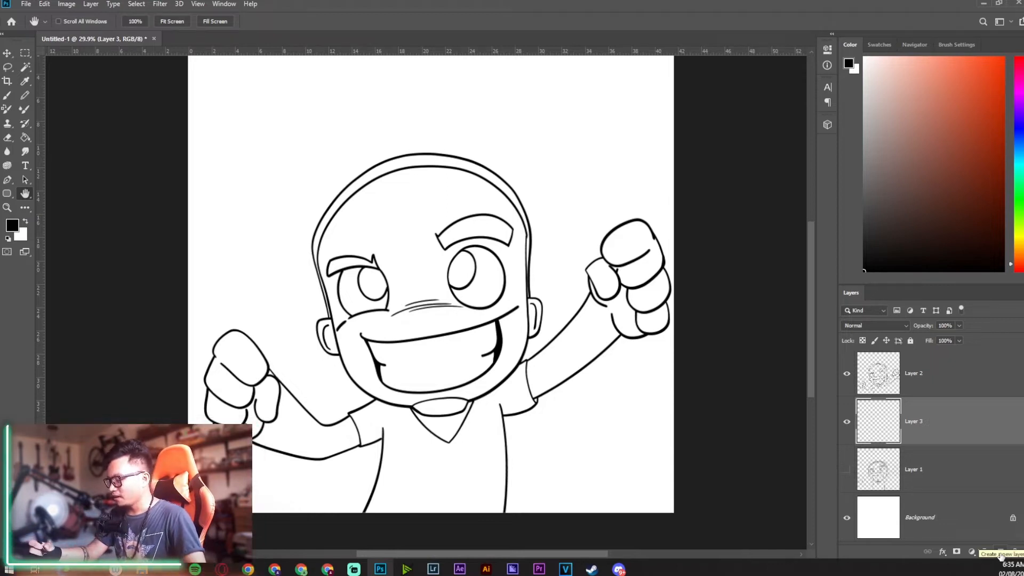
pyautogui.press('g')
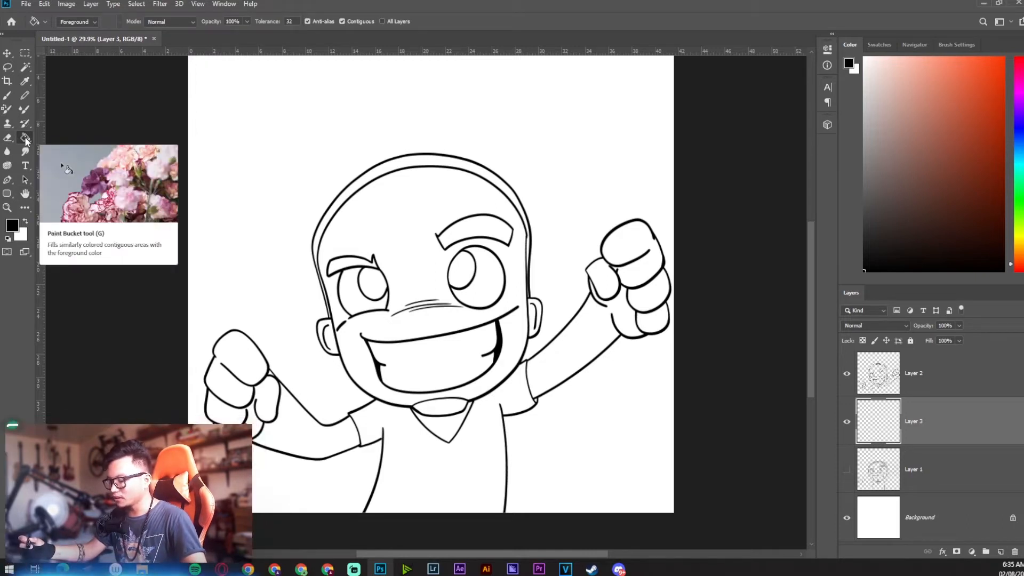
pyautogui.click(872, 375)
pyautogui.press('w')
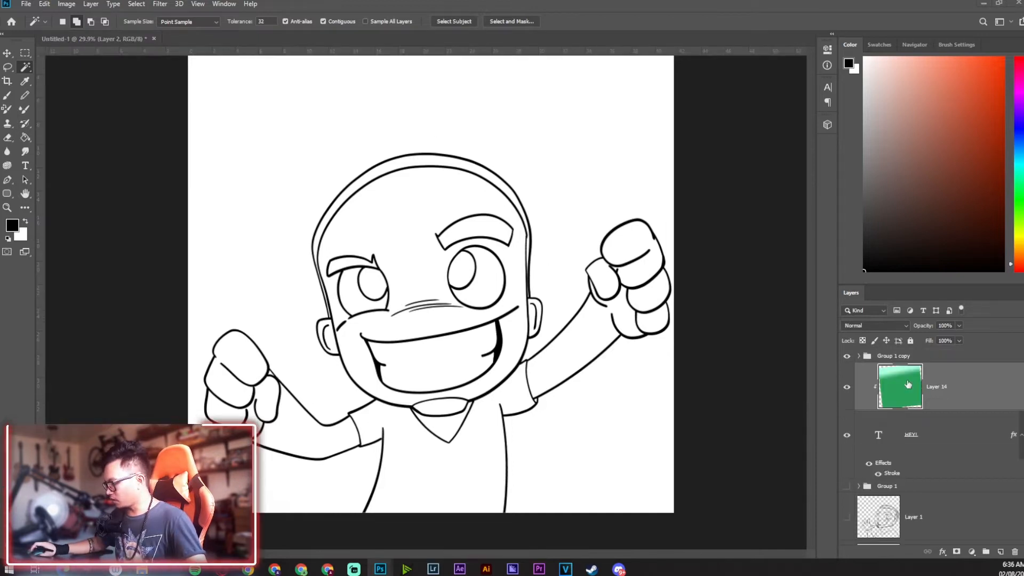
# - Bring the BourneHey.psd artwork over the canvas as a floating window to review its colours
pyautogui.press('b')
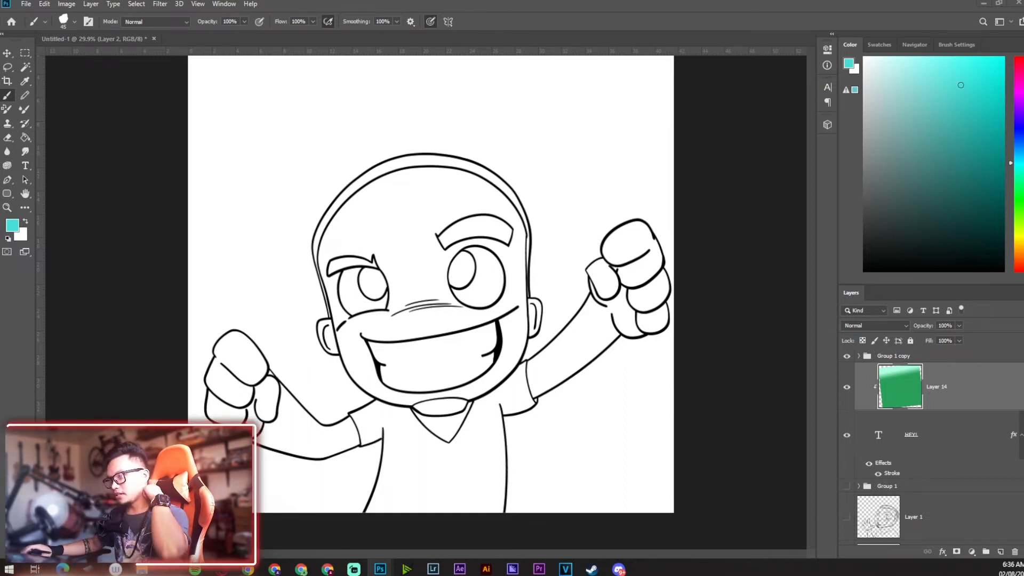
pyautogui.moveTo(336, 0); pyautogui.dragTo(219, 64)
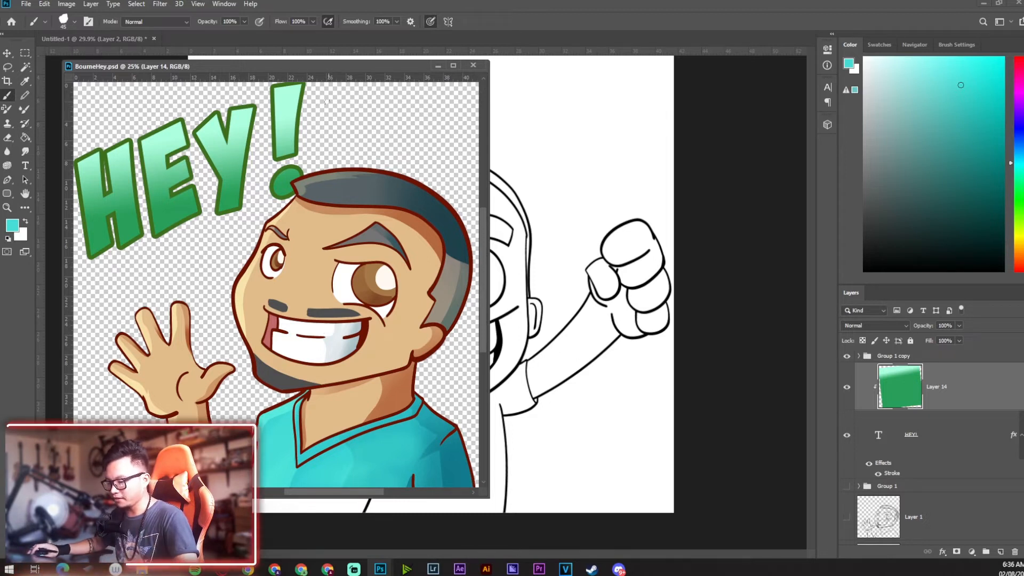
pyautogui.moveTo(301, 70); pyautogui.dragTo(673, 79)
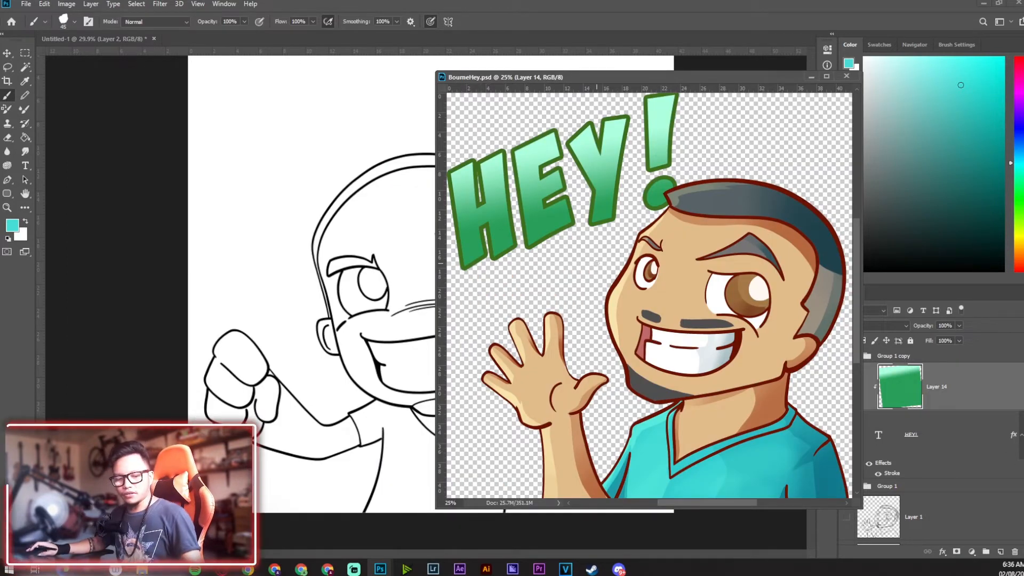
pyautogui.moveTo(644, 77); pyautogui.dragTo(677, 64)
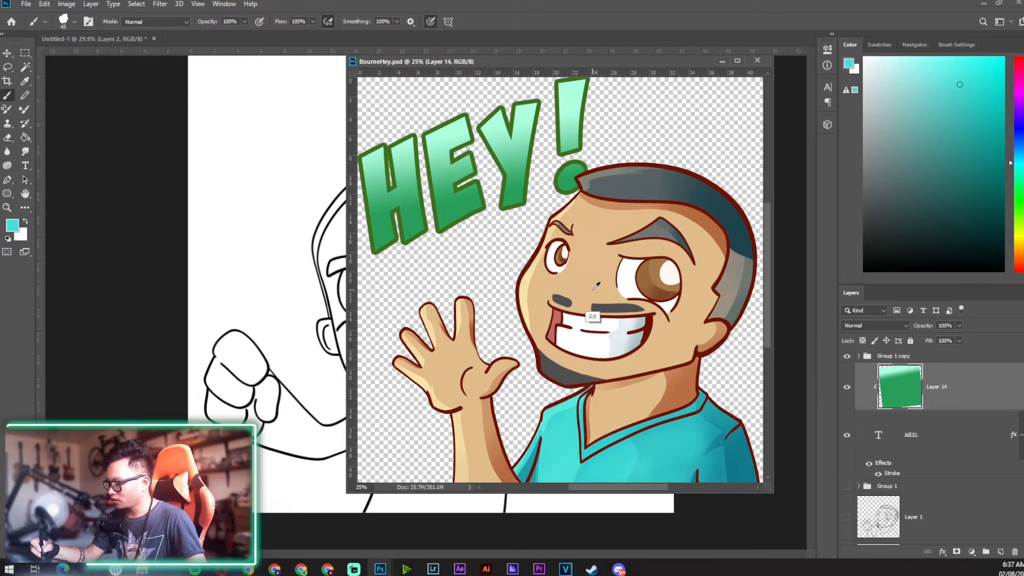
# - Sample the face's skin tone and the grey side hair from the reference artwork, and move its window off the canvas
pyautogui.keyDown('alt'); pyautogui.click(597, 271); pyautogui.keyUp('alt')
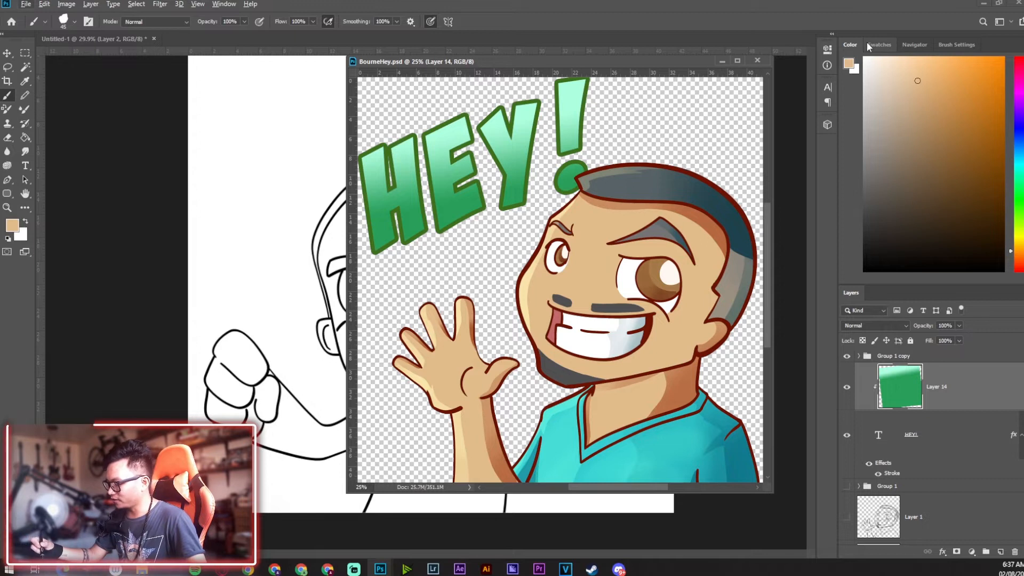
pyautogui.keyDown('alt'); pyautogui.click(742, 280); pyautogui.keyUp('alt')
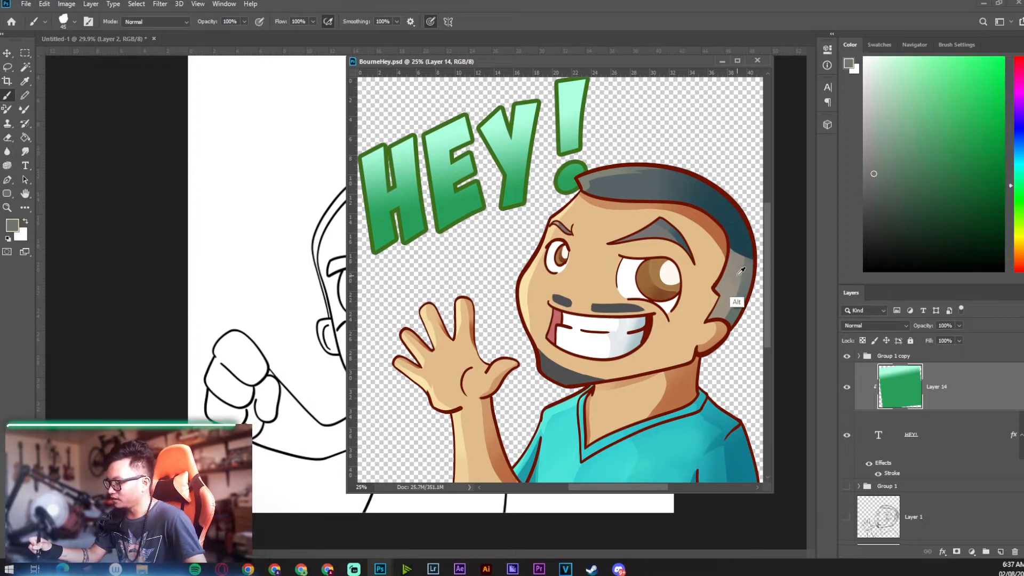
pyautogui.keyDown('alt'); pyautogui.click(598, 274); pyautogui.keyUp('alt')
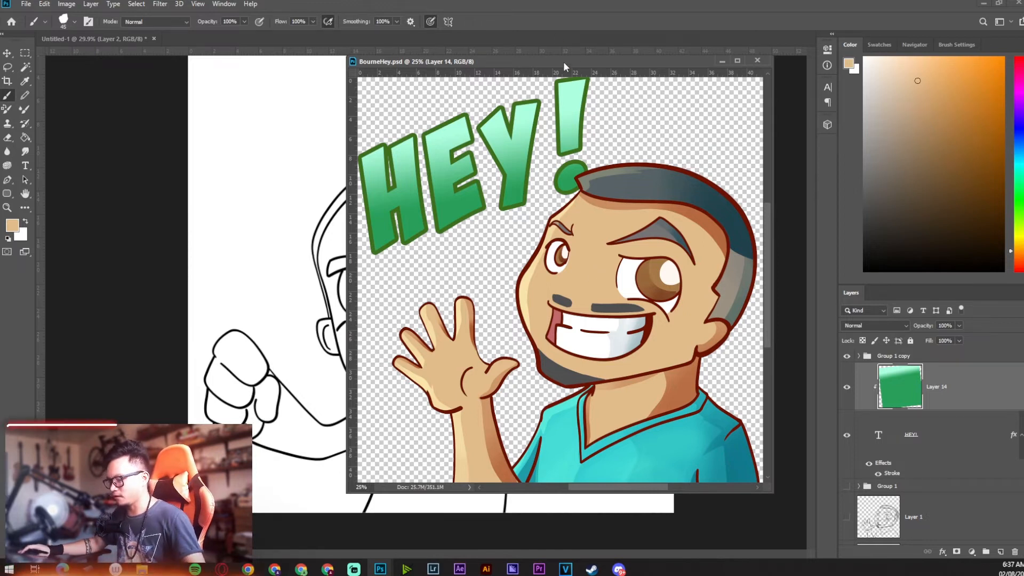
pyautogui.moveTo(564, 65); pyautogui.dragTo(1023, 72)
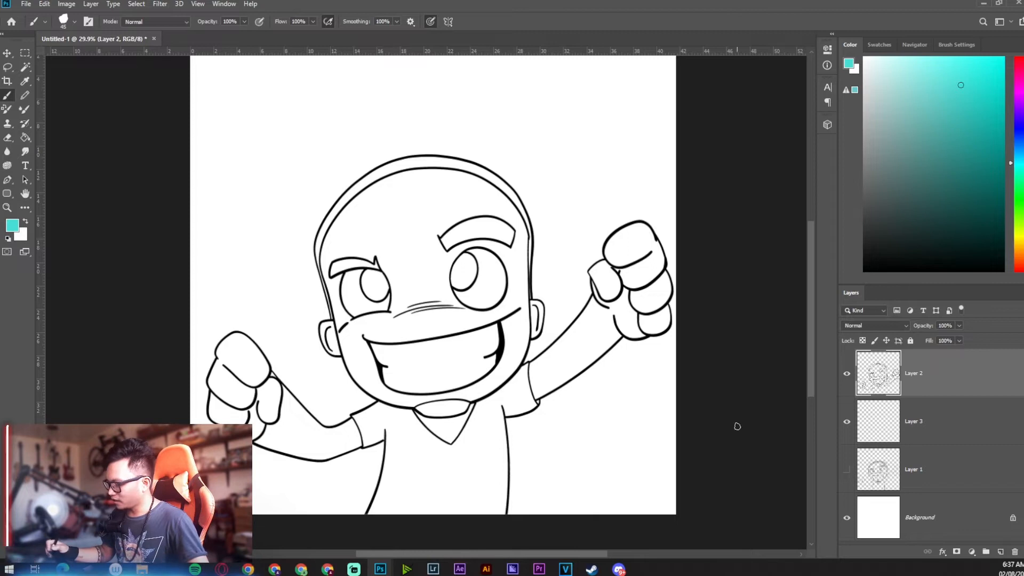
# - Select the shirt area of the line art on Layer 2 with the Magic Wand and check its outline
pyautogui.click(872, 417)
pyautogui.click(887, 387)
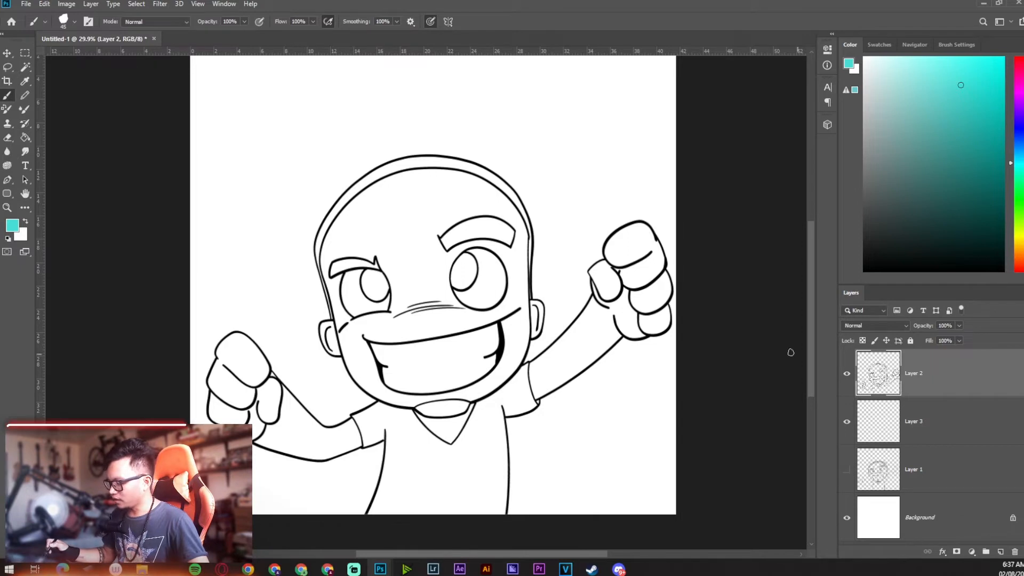
pyautogui.click(846, 370)
pyautogui.press('w')
pyautogui.click(506, 392)
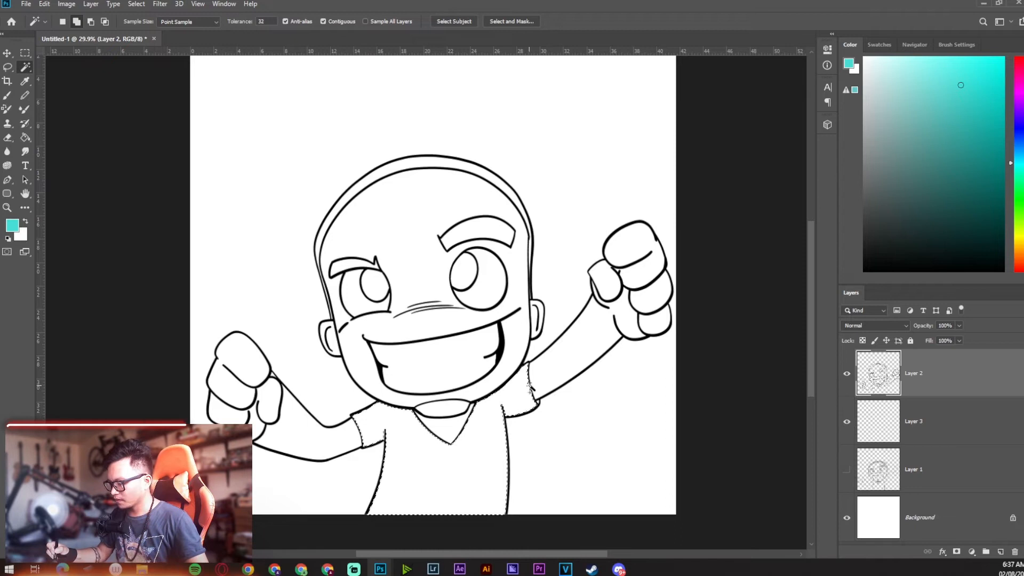
pyautogui.hotkey('ctrl', 'space')
pyautogui.moveTo(518, 416); pyautogui.dragTo(565, 393)
pyautogui.hotkey('ctrl', 'space')
pyautogui.moveTo(578, 433); pyautogui.dragTo(560, 418)
pyautogui.press('space')
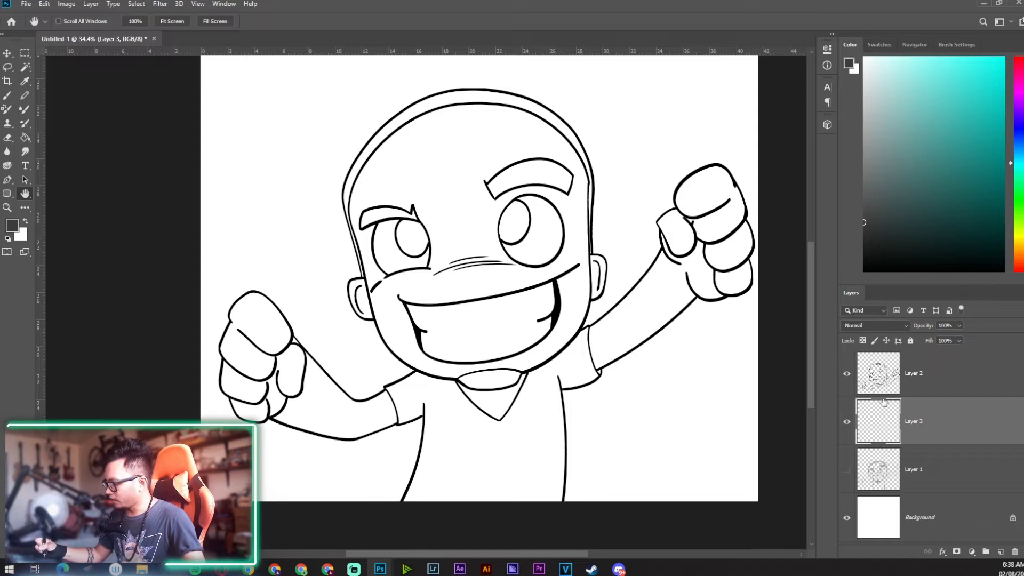
# - Make Layer 2 active again and reselect the inside of the shirt with the Magic Wand
pyautogui.click(880, 356)
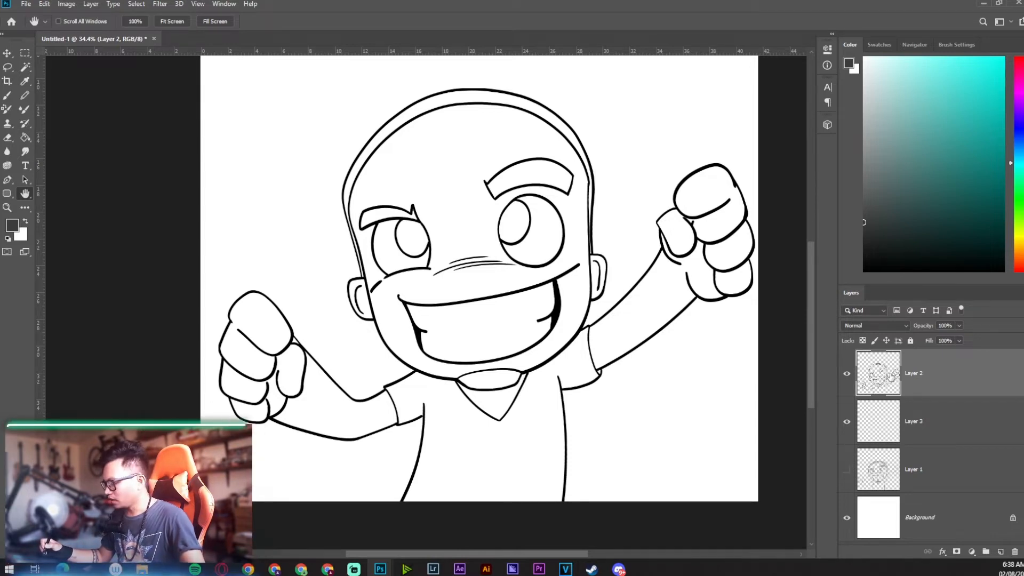
pyautogui.press('w')
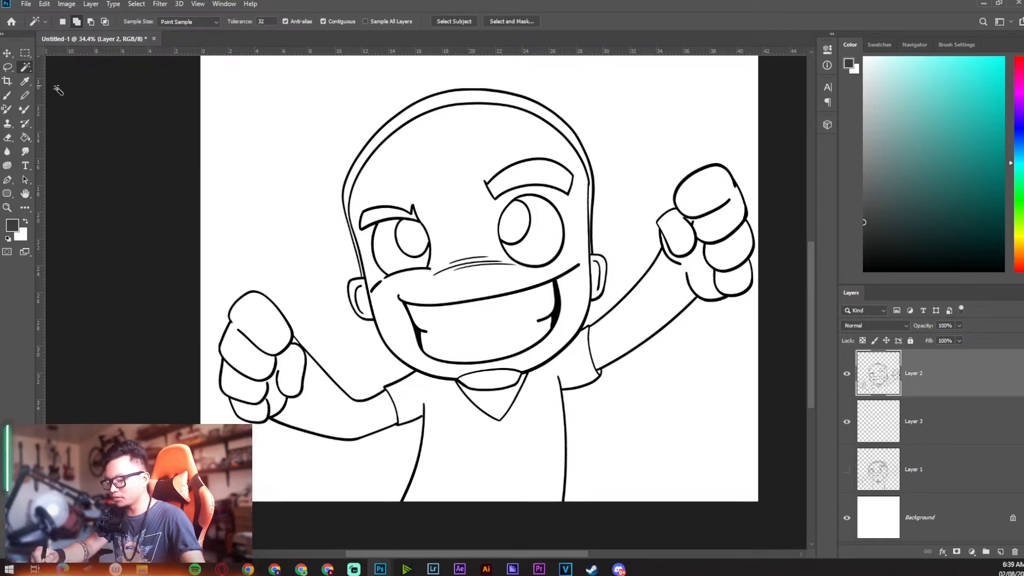
pyautogui.click(534, 407)
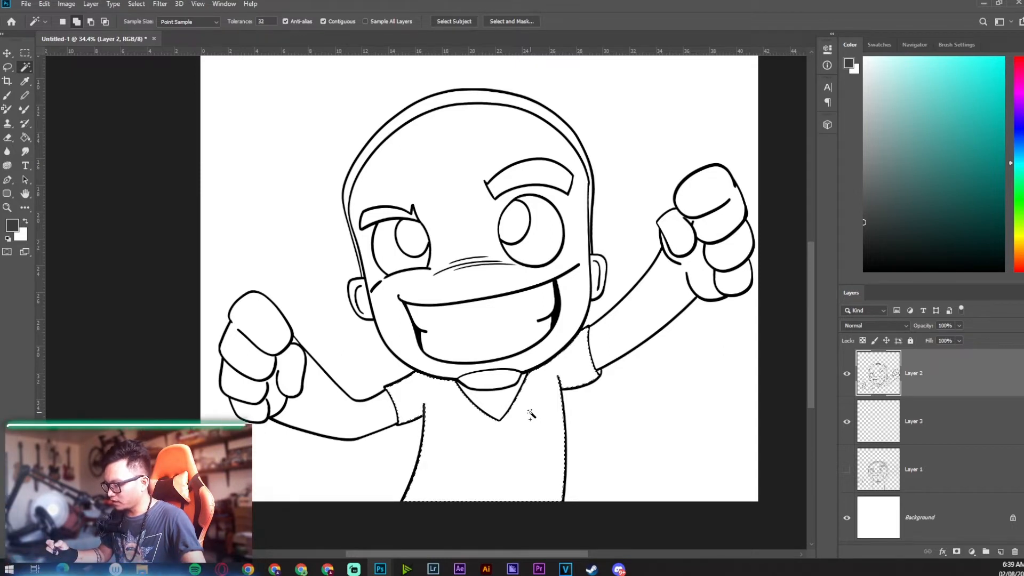
# - Add the small enclosed gap at the corner of the sleeve cuff, beside the raised arm, to the shirt selection
pyautogui.hotkey('ctrl', 'space')
pyautogui.moveTo(596, 377); pyautogui.dragTo(625, 348)
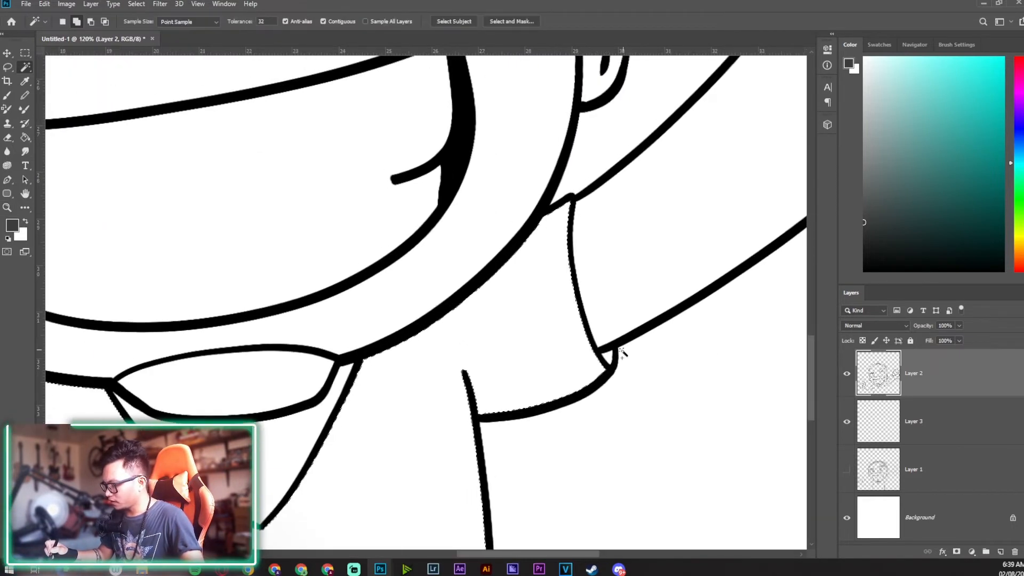
pyautogui.keyDown('shift'); pyautogui.click(608, 357); pyautogui.keyUp('shift')
pyautogui.hotkey('ctrl', 'space')
pyautogui.moveTo(632, 413); pyautogui.dragTo(606, 418)
pyautogui.press('space')
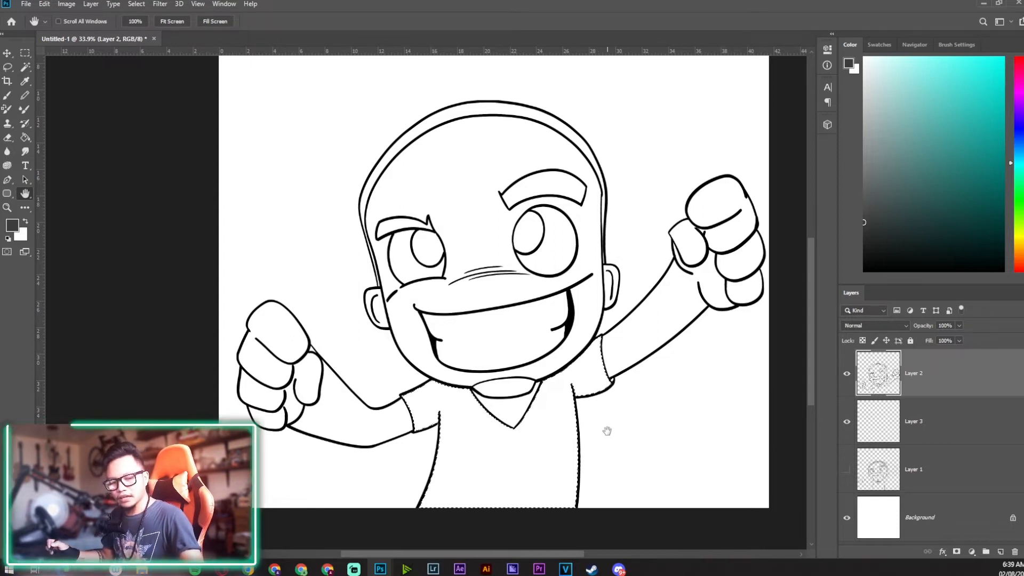
pyautogui.hotkey('ctrl', 'space')
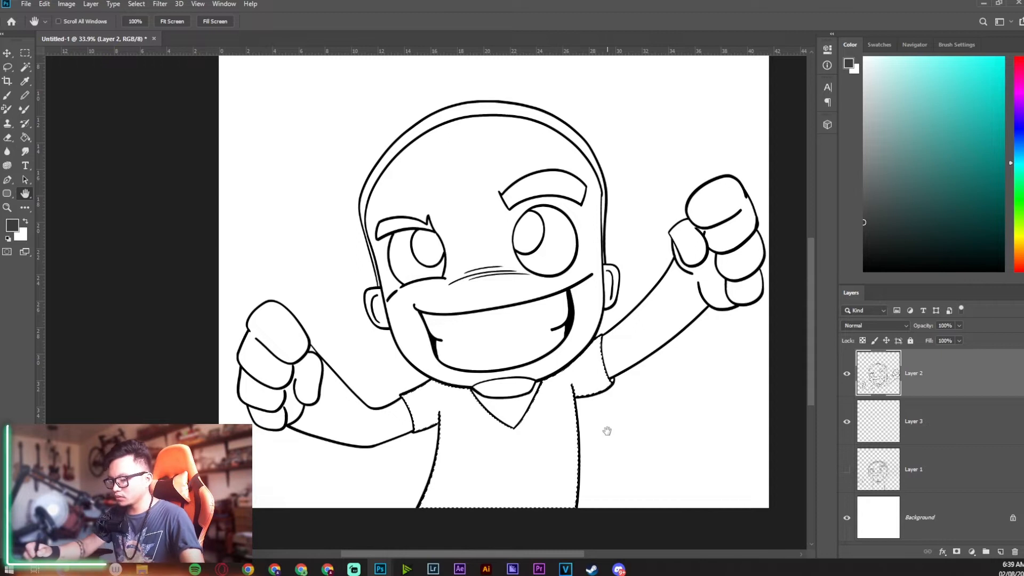
# - Expand the shirt selection by 1 pixel and make Layer 3 the active layer
pyautogui.click(137, 4)
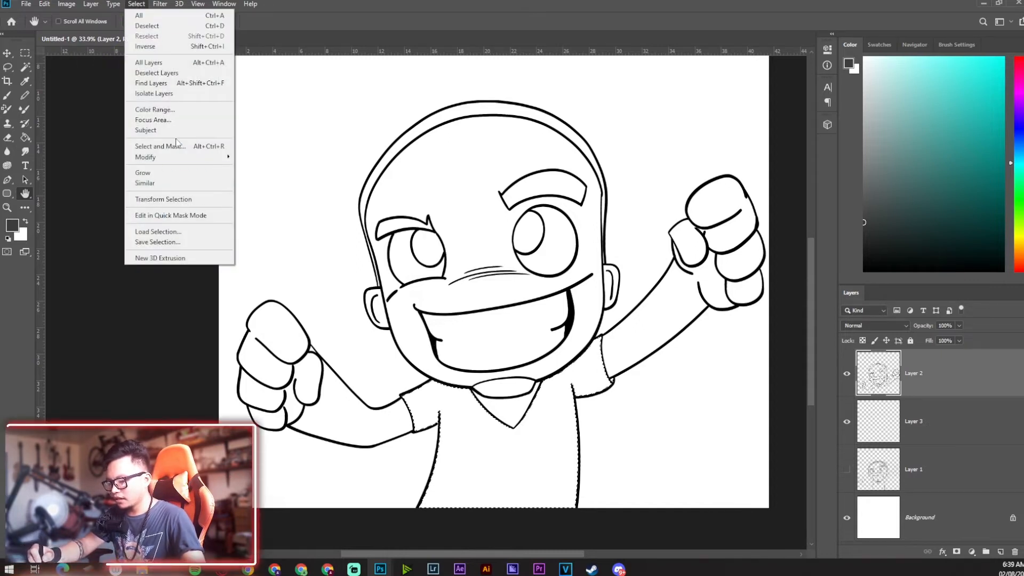
pyautogui.moveTo(181, 157)
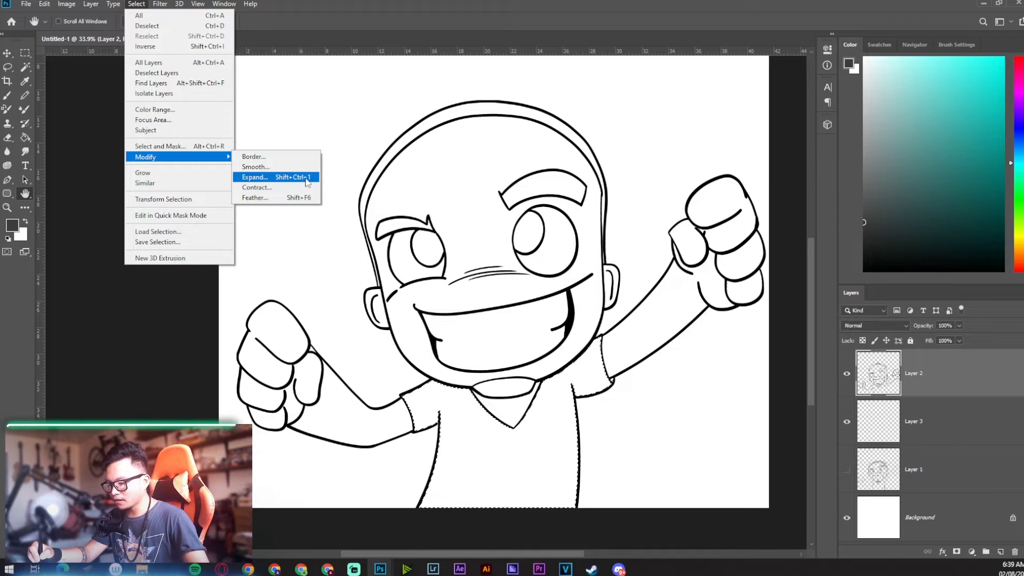
pyautogui.click(308, 180)
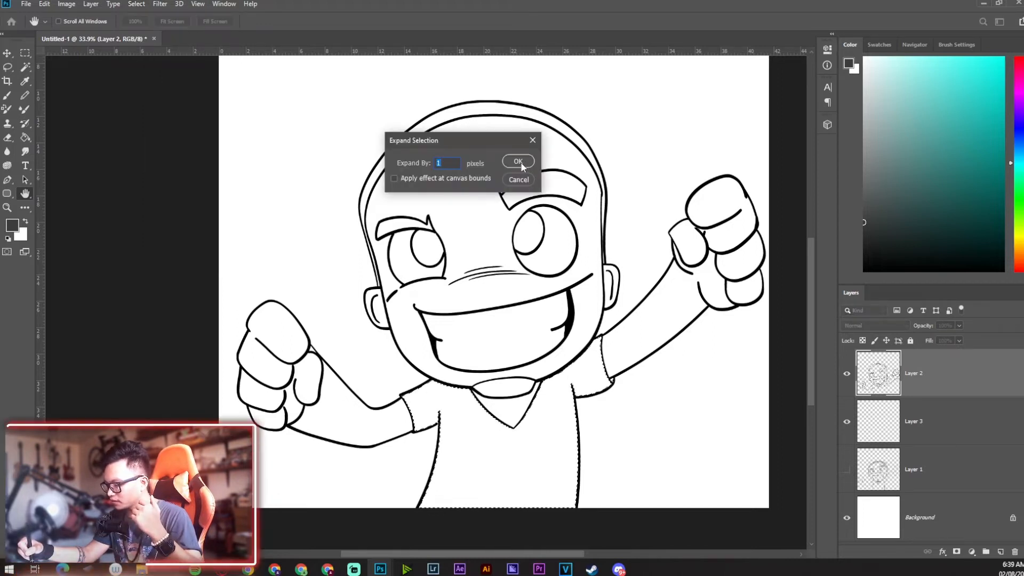
pyautogui.click(517, 161)
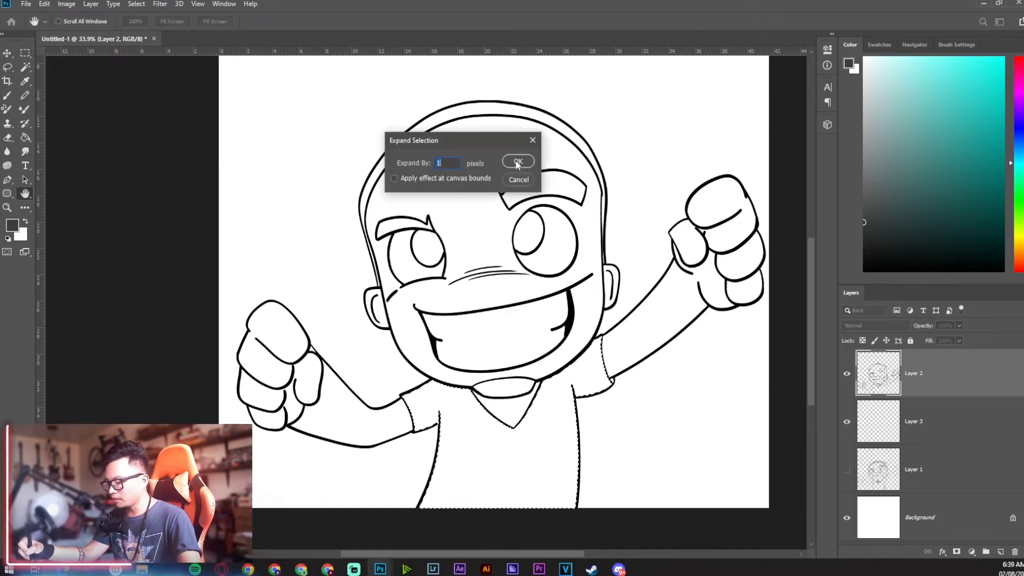
pyautogui.click(519, 164)
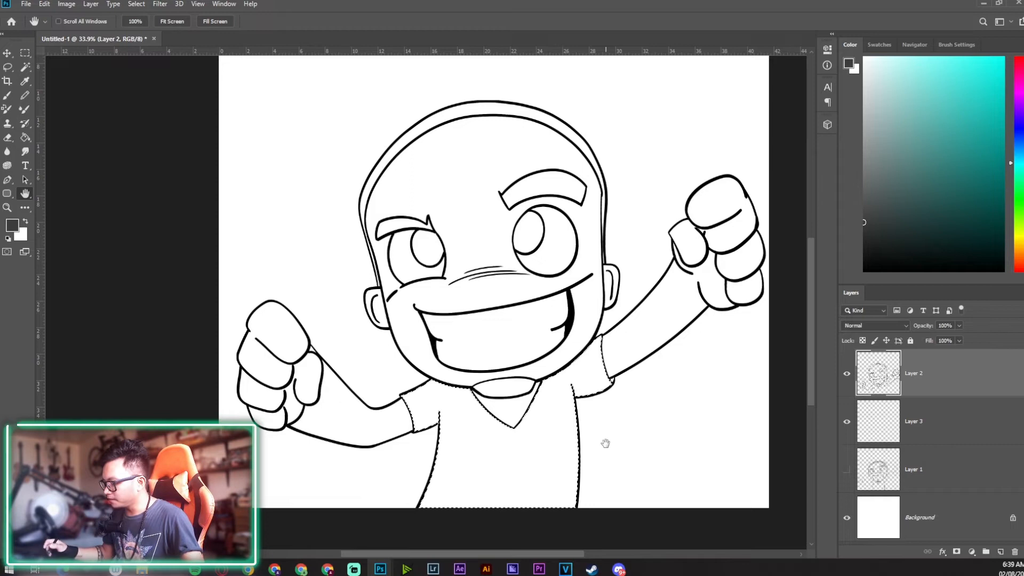
pyautogui.click(881, 430)
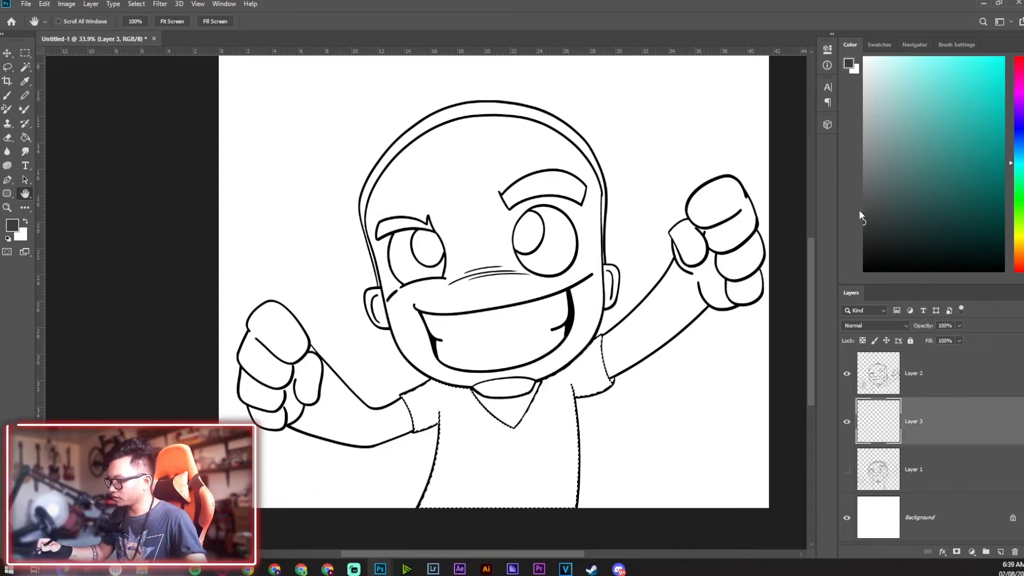
# - Fill the selected shirt area on Layer 3 with turquoise using the Paint Bucket and deselect it
pyautogui.click(960, 84)
pyautogui.press('g')
pyautogui.hotkey('shift', 'g')
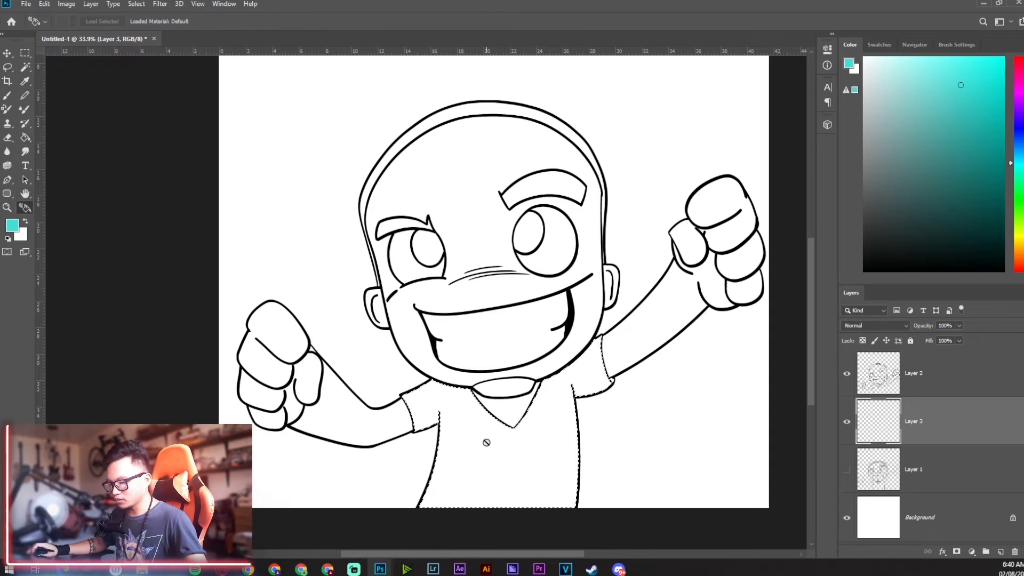
pyautogui.hotkey('shift', 'g')
pyautogui.click(488, 442)
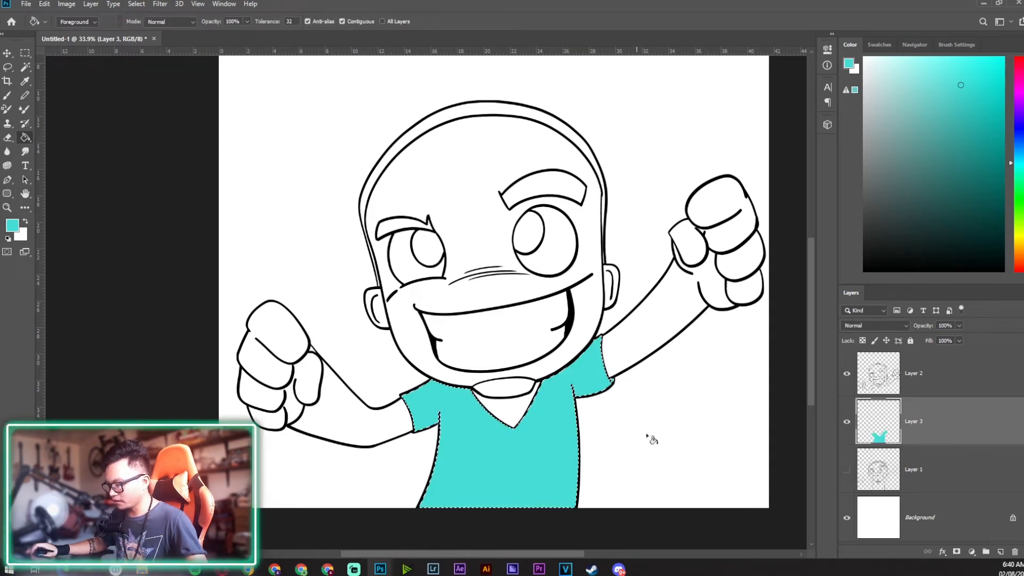
pyautogui.hotkey('ctrl', 'd')
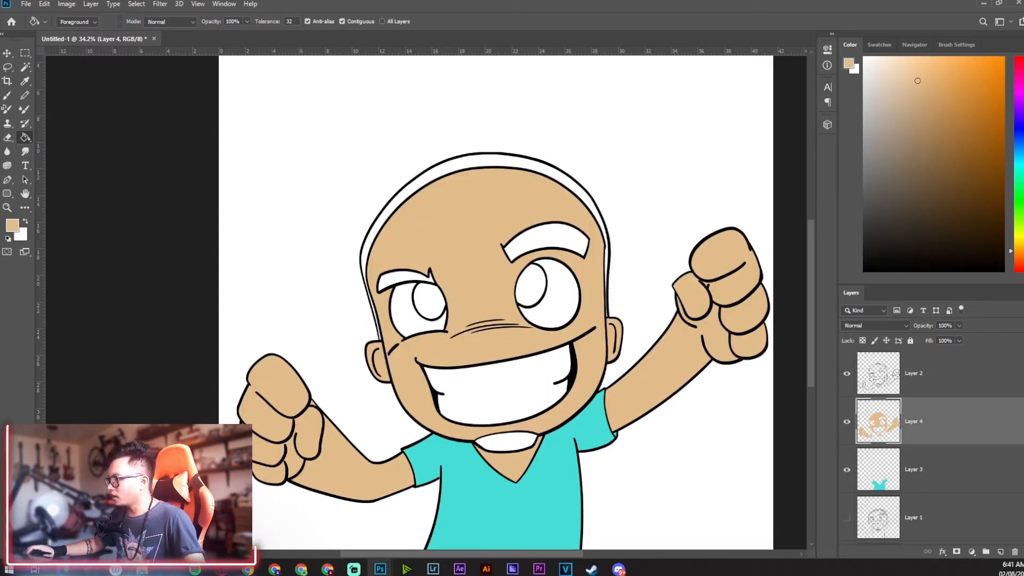
# - Make Layer 2 active and select the hair band and both eyebrows with the Magic Wand
pyautogui.press('b')
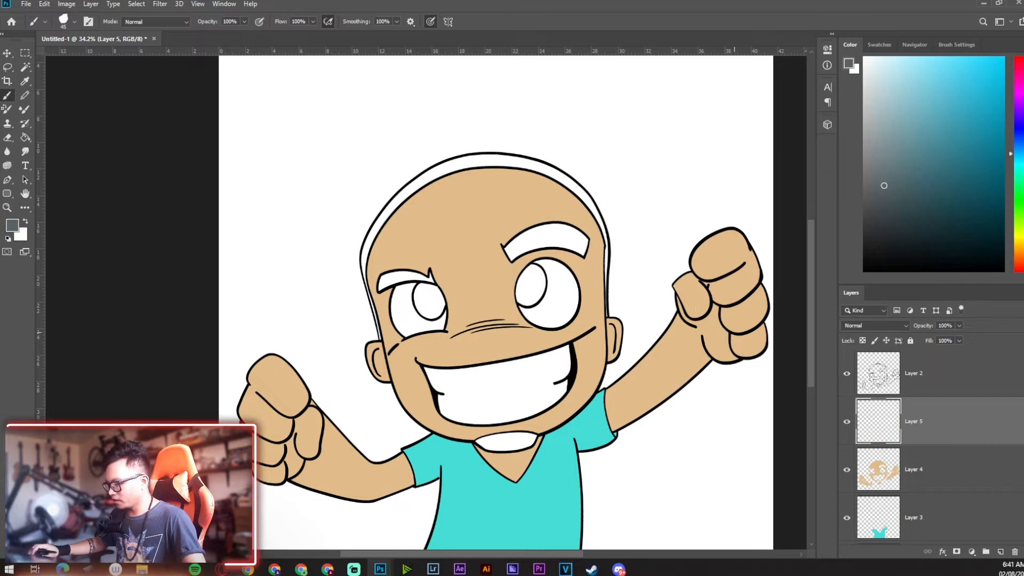
pyautogui.press('w')
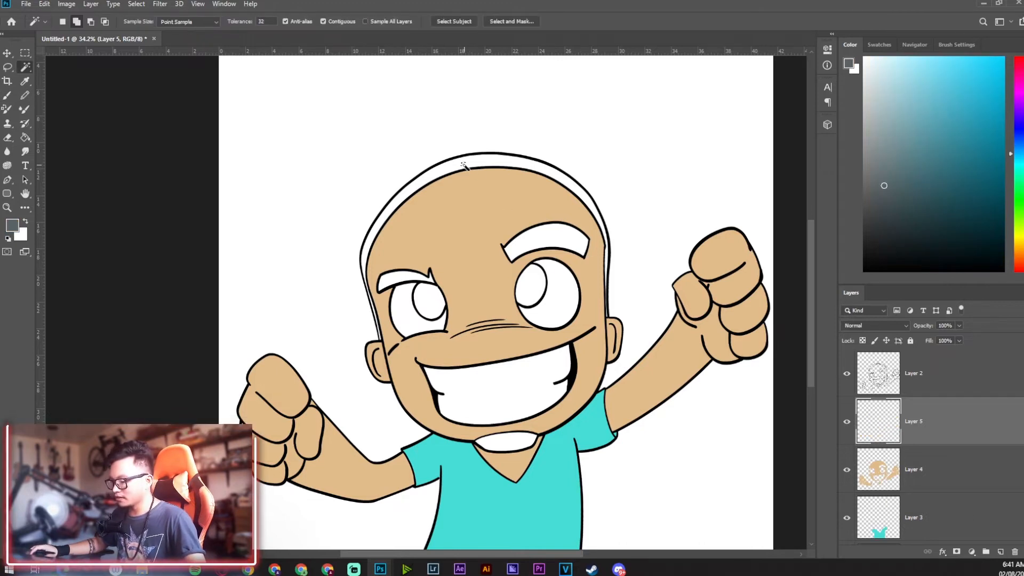
pyautogui.hotkey('ctrl', 'd')
pyautogui.click(865, 375)
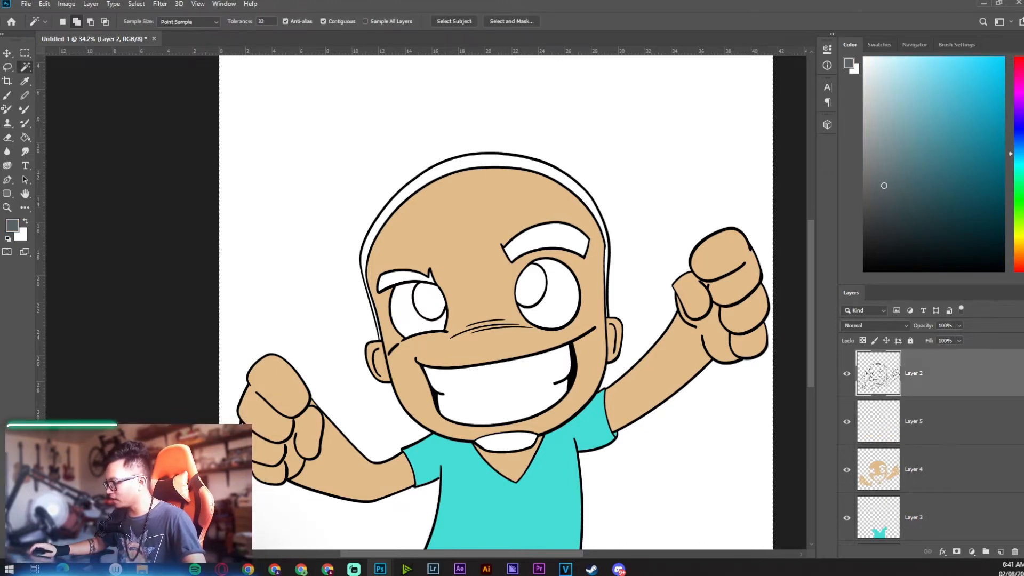
pyautogui.click(401, 281)
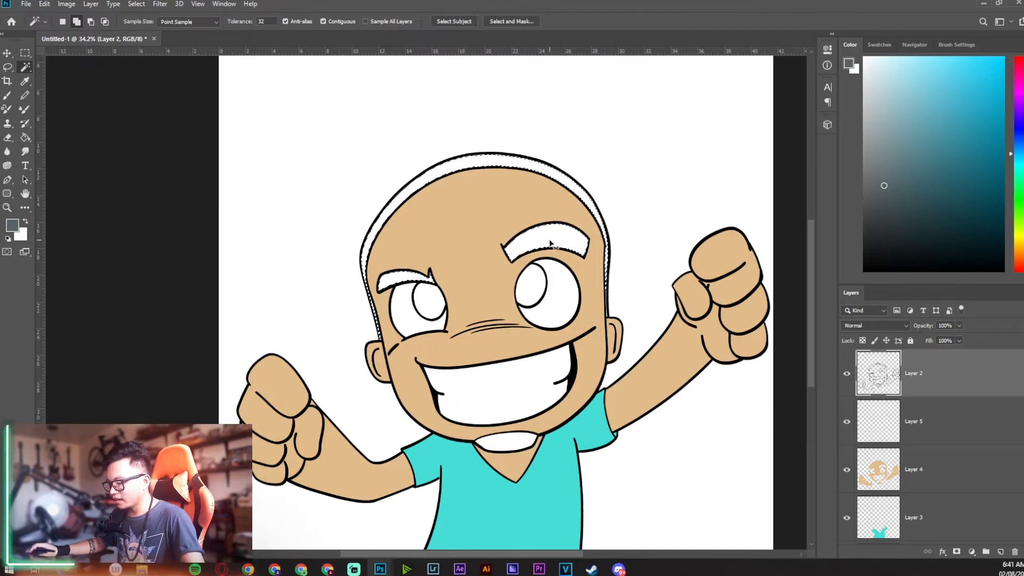
# - Add the small beard patch under the mouth at the chin to the hair selection and expand the selection by 1 pixel
pyautogui.hotkey('ctrl', 'e')
pyautogui.click(515, 161)
pyautogui.hotkey('ctrl', 'e')
pyautogui.click(516, 161)
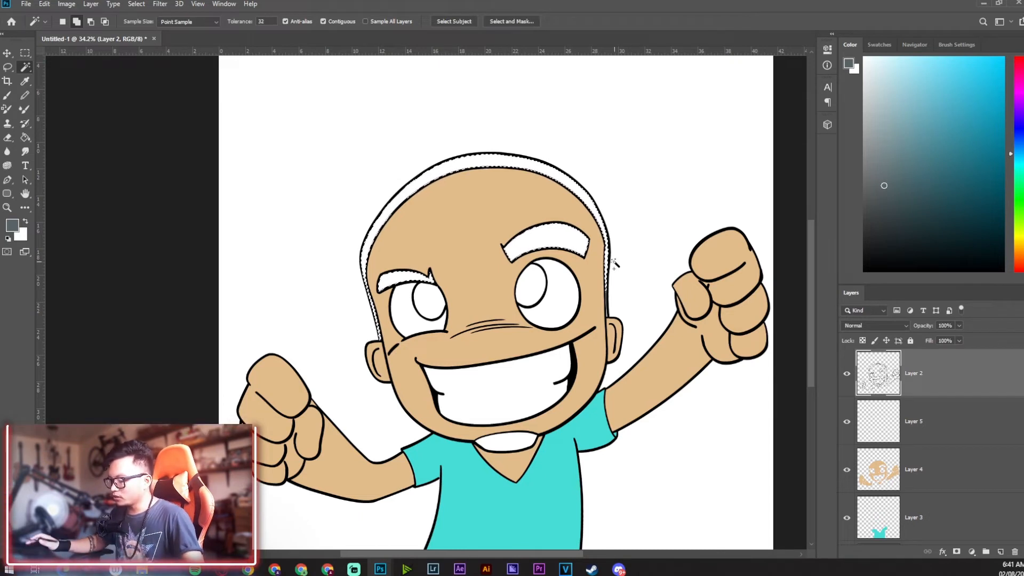
pyautogui.click(504, 442)
pyautogui.hotkey('ctrl', 'e')
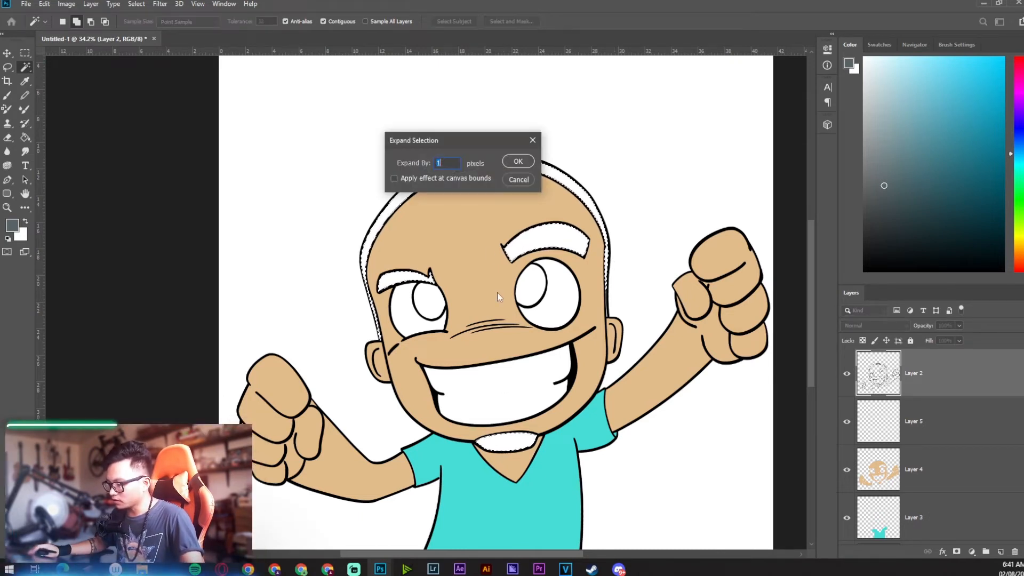
pyautogui.click(517, 162)
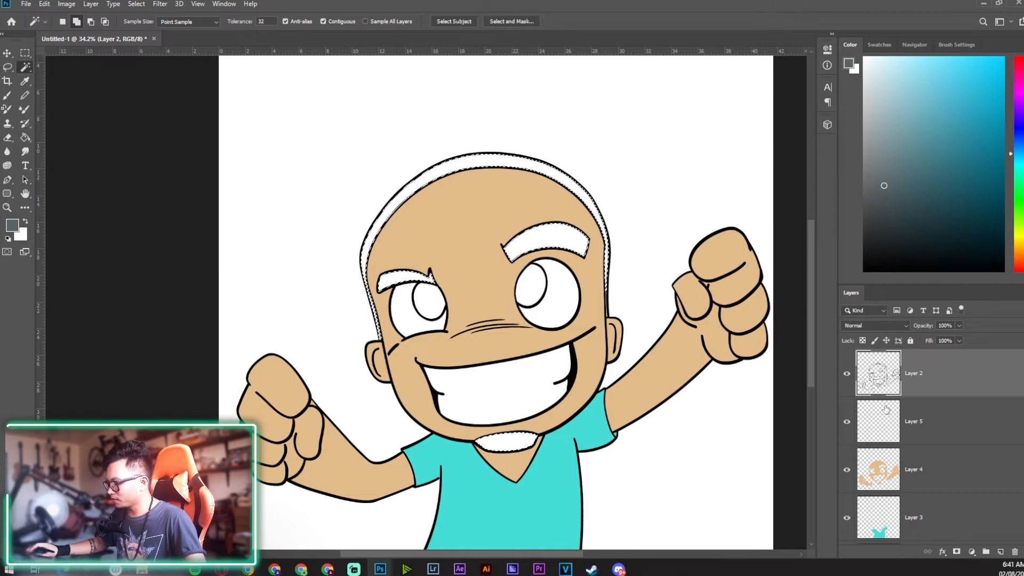
# - Fill the hair, eyebrow and beard selection with the dark grey foreground colour on Layer 5 and deselect it
pyautogui.click(874, 424)
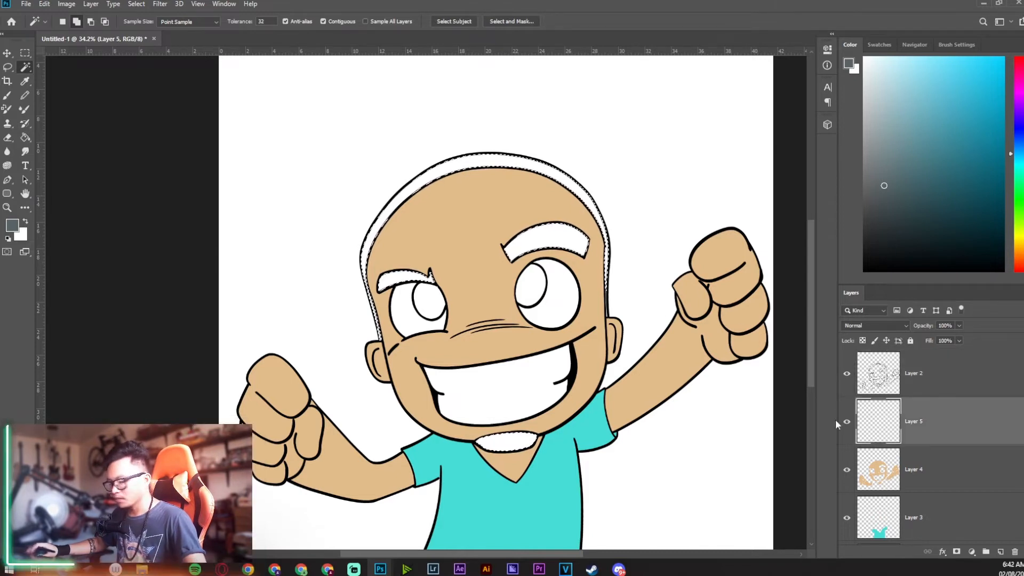
pyautogui.hotkey('alt', 'BackSpace')
pyautogui.hotkey('ctrl', 'd')
# - Examine the narrow hair strip above the ear beside the larger eye for unfilled gaps
pyautogui.press('z')
pyautogui.moveTo(565, 400); pyautogui.dragTo(581, 398)
pyautogui.moveTo(651, 186)
pyautogui.mouseDown()
pyautogui.moveTo(677, 176)
pyautogui.moveTo(645, 196)
pyautogui.mouseUp()
pyautogui.press('space')
pyautogui.press('h')
pyautogui.moveTo(641, 255); pyautogui.dragTo(661, 246)
pyautogui.hotkey('alt', 'h')
pyautogui.moveTo(281, 420); pyautogui.dragTo(366, 170)
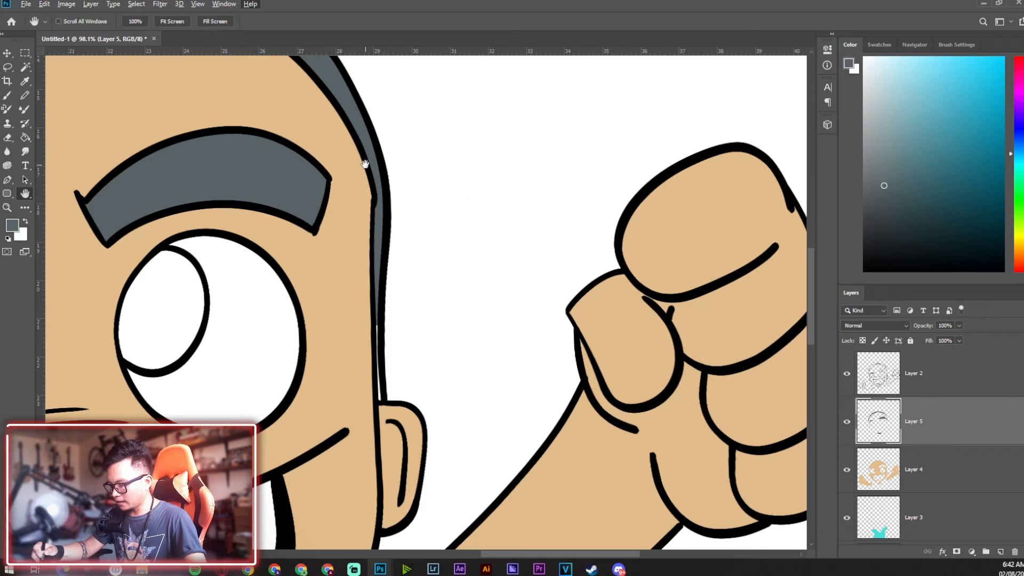
pyautogui.moveTo(374, 357); pyautogui.dragTo(384, 354)
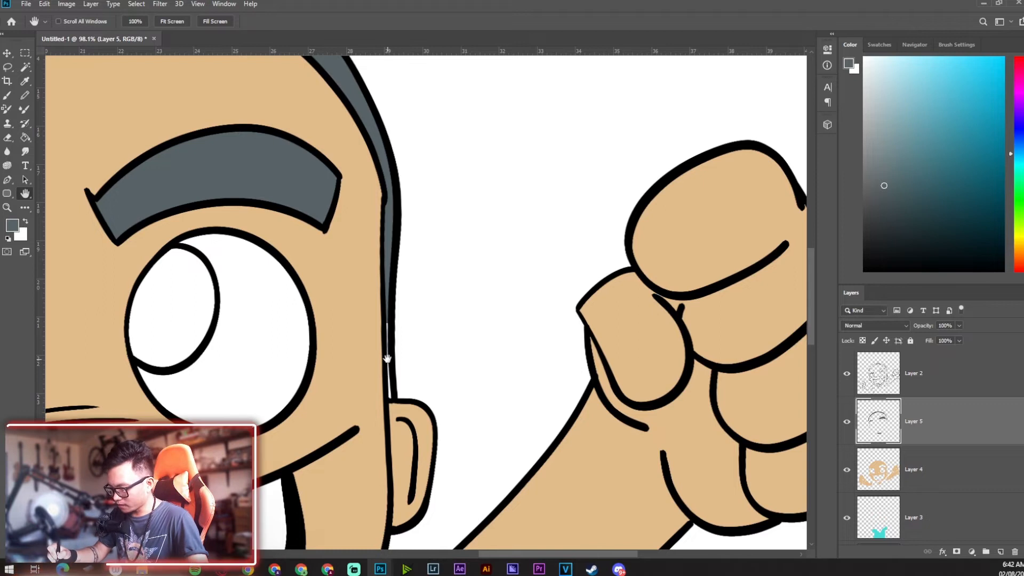
# - Paint the white gap at the lower end of the sideburn above the ear dark grey on Layer 5
pyautogui.hotkey('ctrl', 'space')
pyautogui.moveTo(388, 352); pyautogui.dragTo(393, 141)
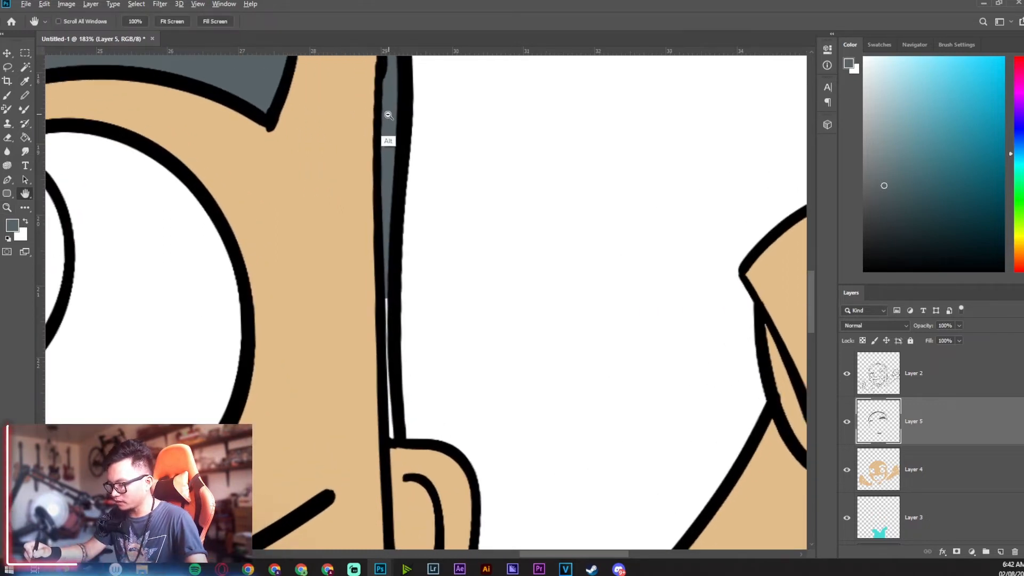
pyautogui.press('b')
pyautogui.moveTo(387, 322); pyautogui.dragTo(397, 446)
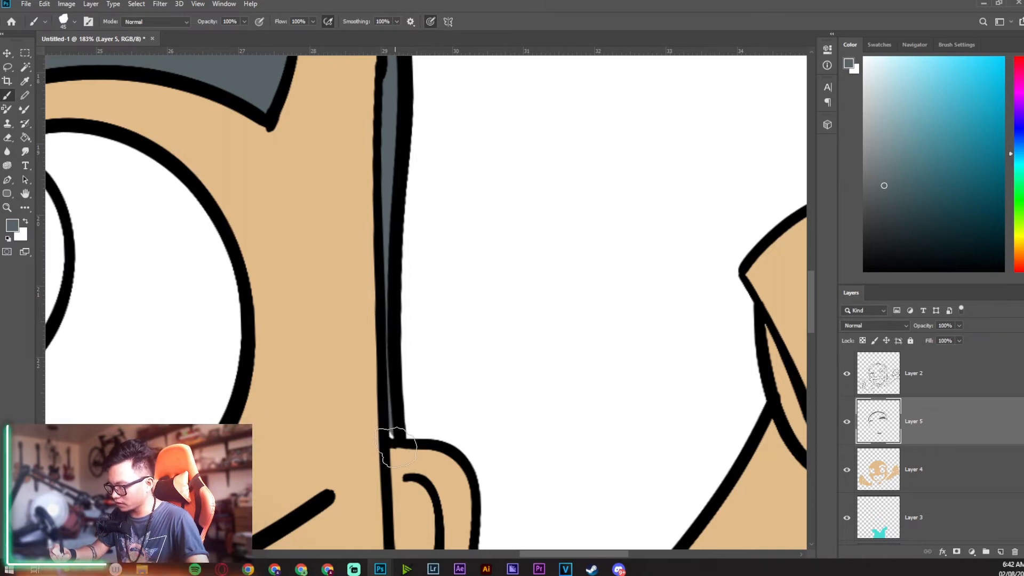
pyautogui.hotkey('ctrl', 'space')
pyautogui.moveTo(604, 353); pyautogui.dragTo(539, 383)
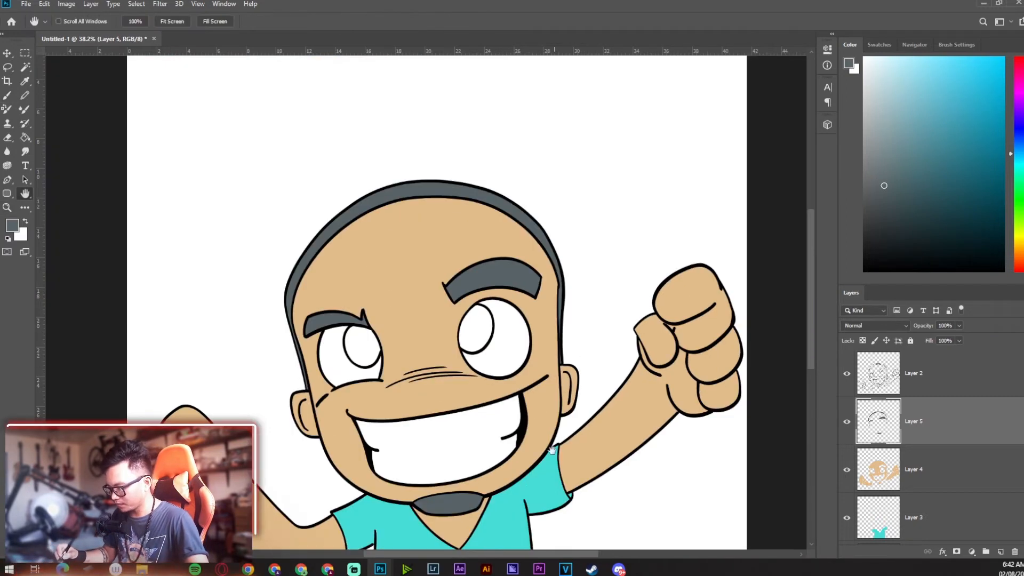
pyautogui.moveTo(544, 471); pyautogui.dragTo(538, 416)
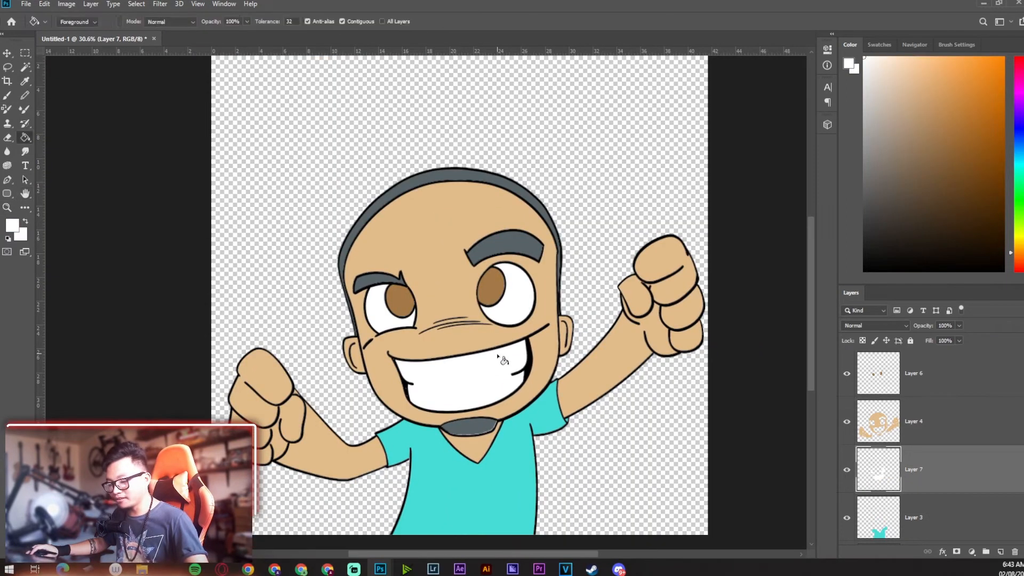
pyautogui.moveTo(486, 355); pyautogui.dragTo(487, 335)
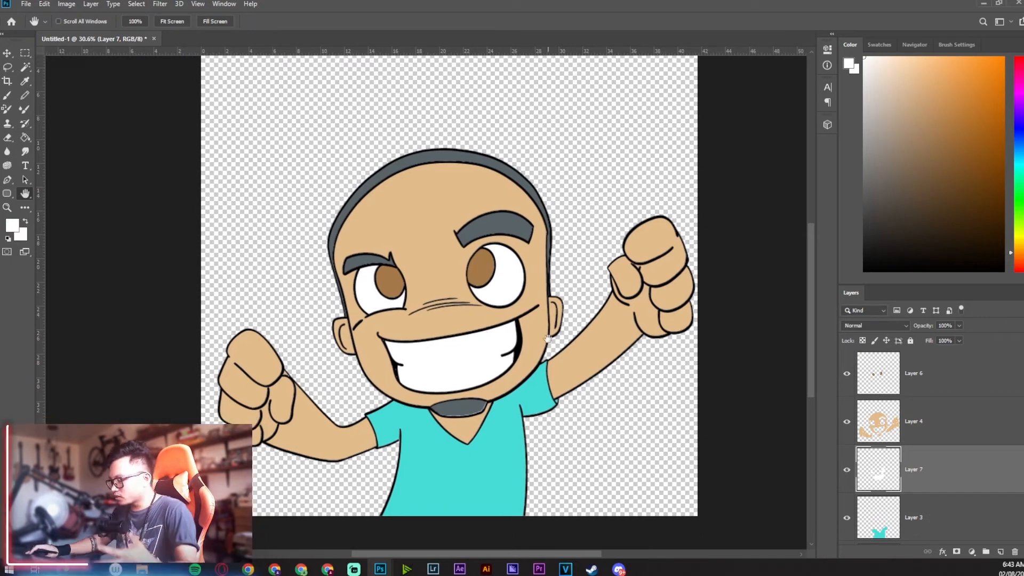
pyautogui.scroll(2, 910, 502)
pyautogui.click(875, 375)
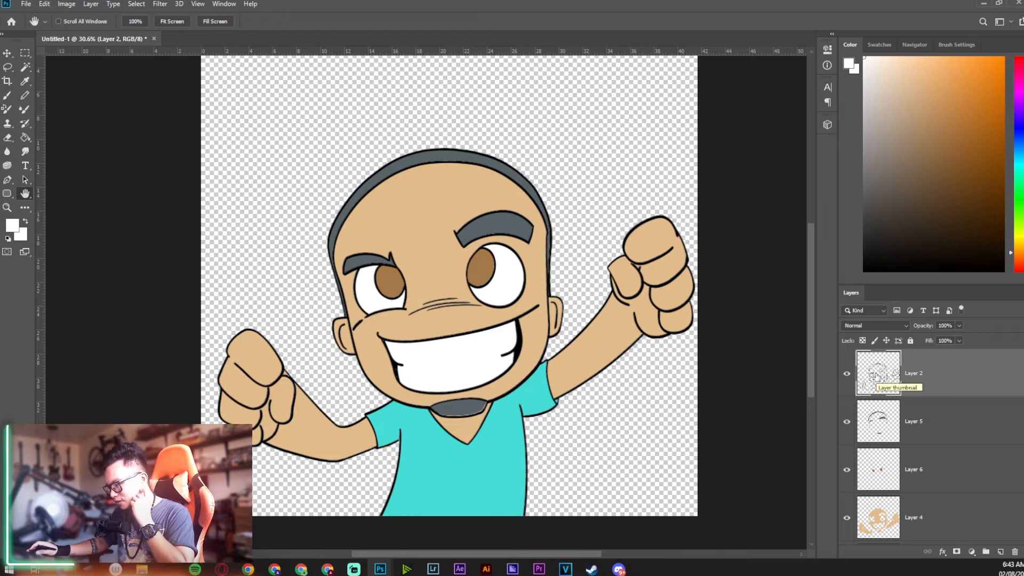
pyautogui.rightClick(875, 376)
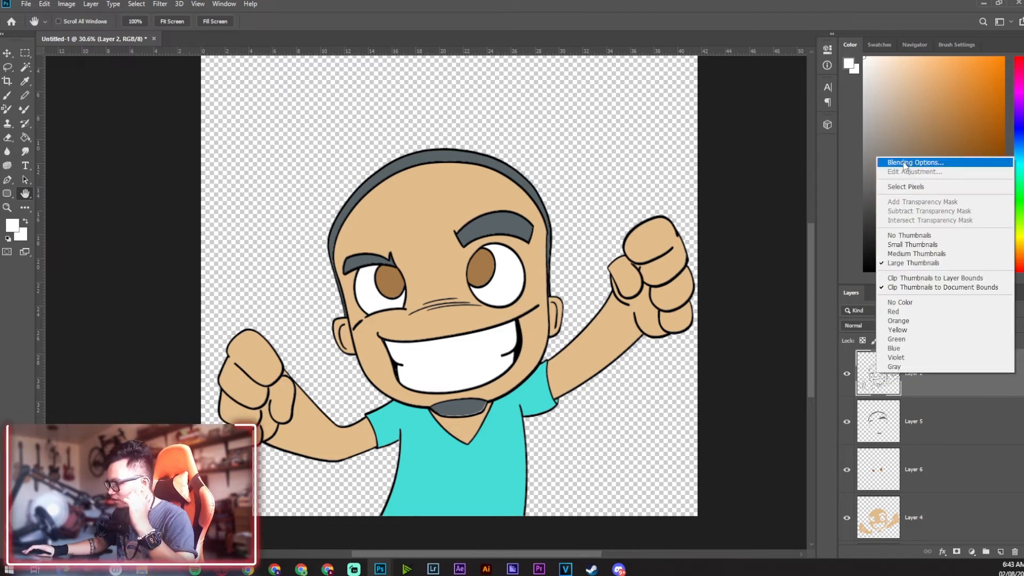
pyautogui.click(905, 164)
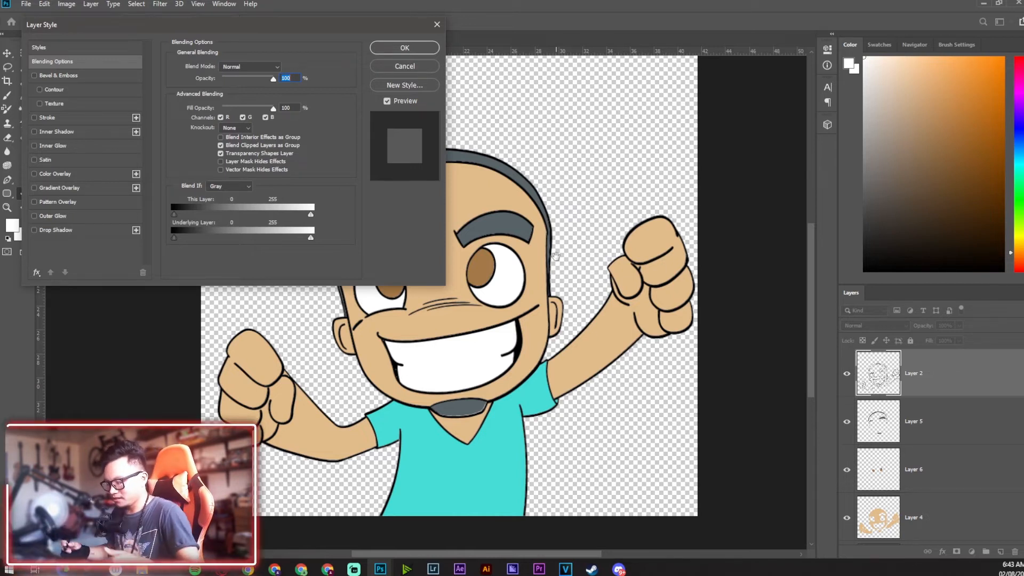
pyautogui.click(405, 66)
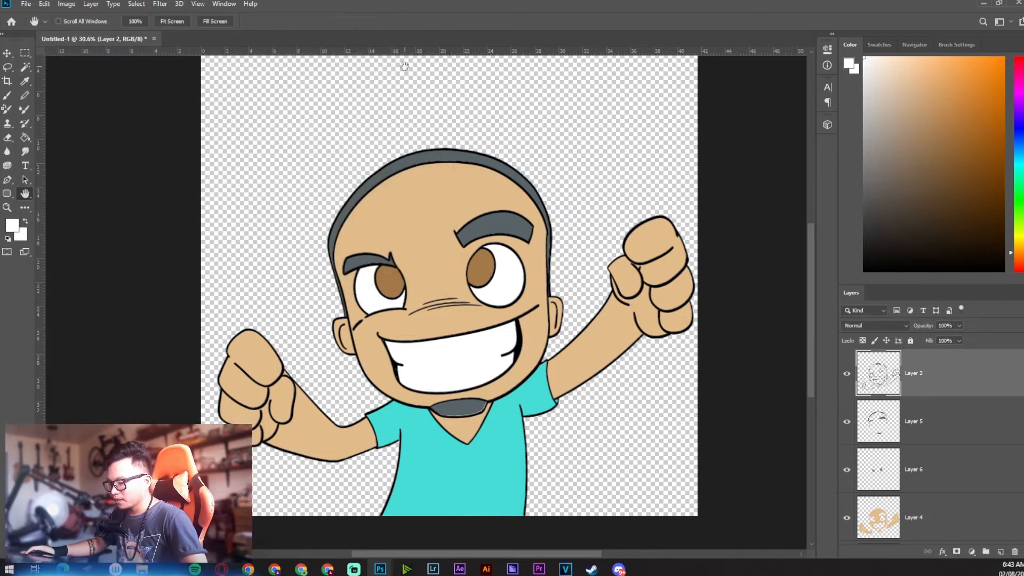
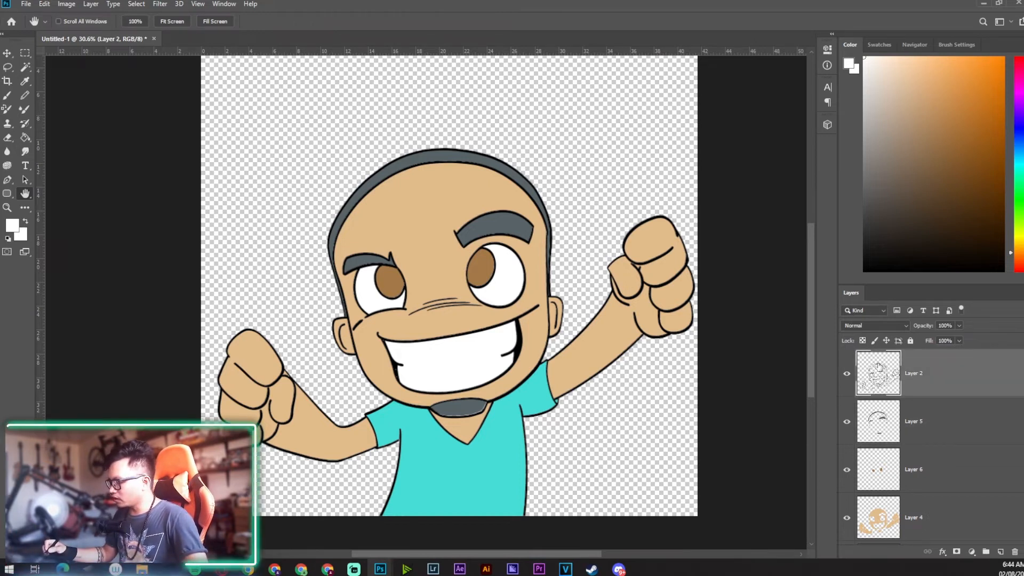
# - Enable a Color Overlay effect on the line art in Layer 2 and show its settings
pyautogui.rightClick(873, 373)
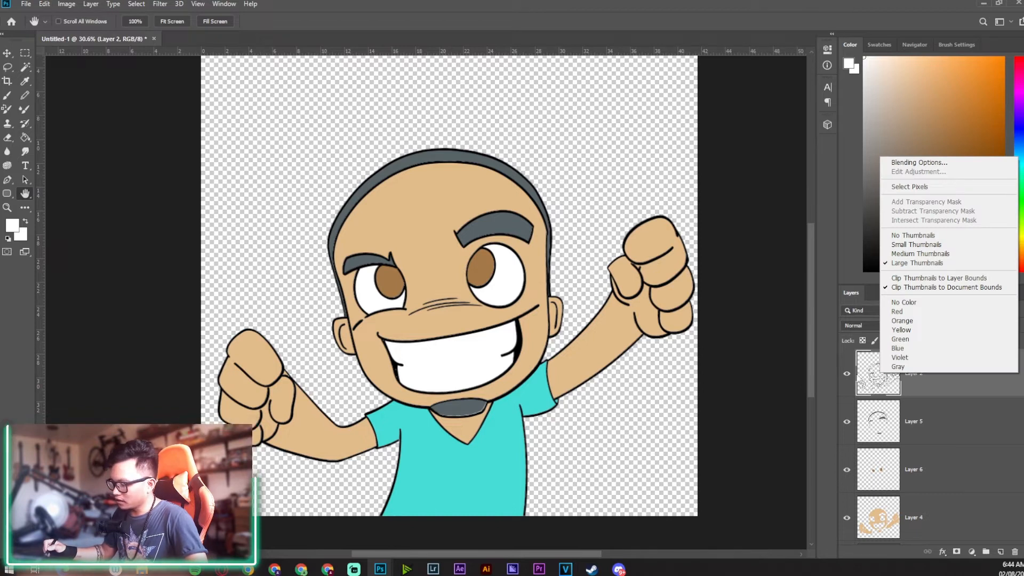
pyautogui.click(936, 163)
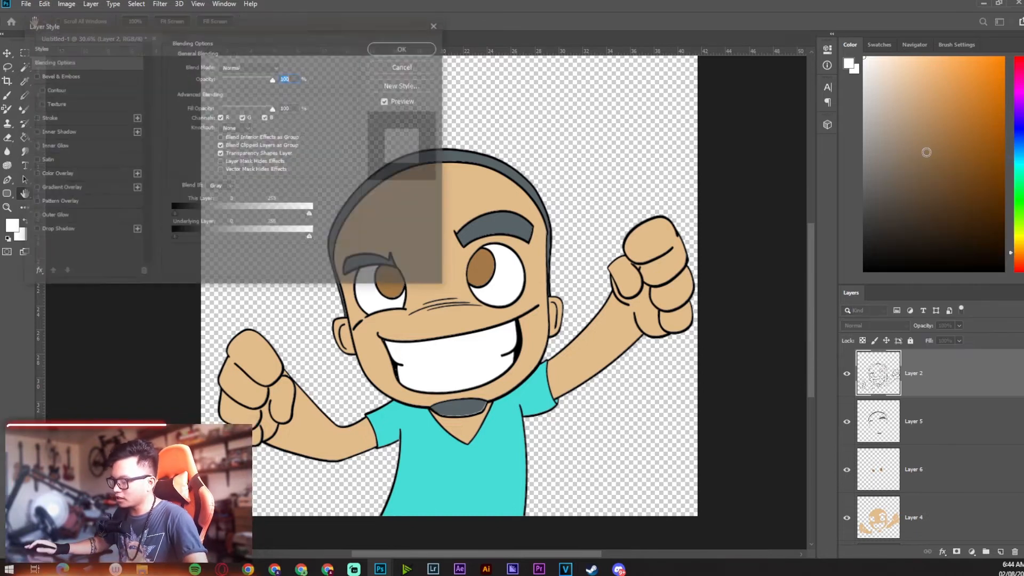
pyautogui.click(34, 174)
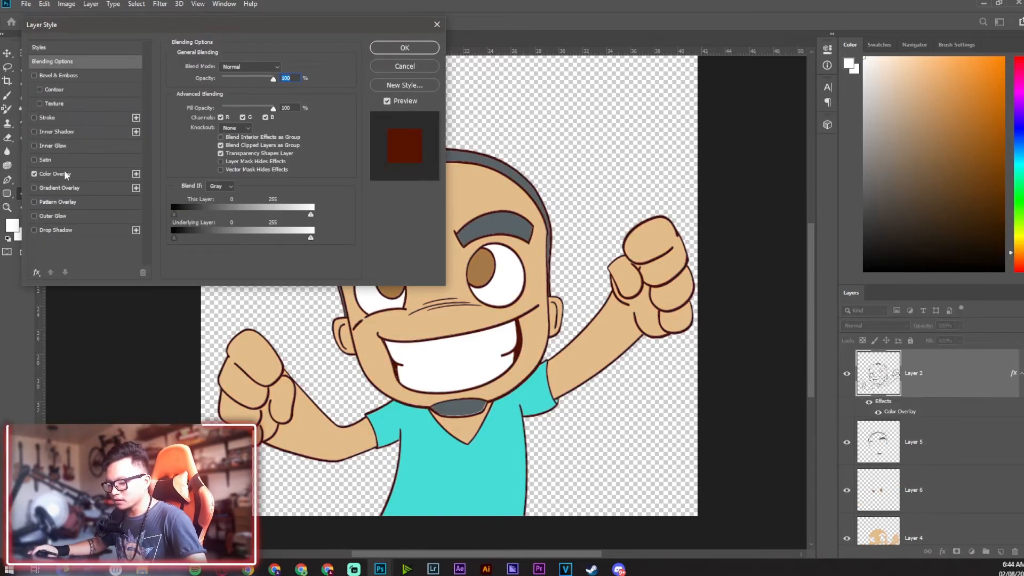
pyautogui.click(70, 174)
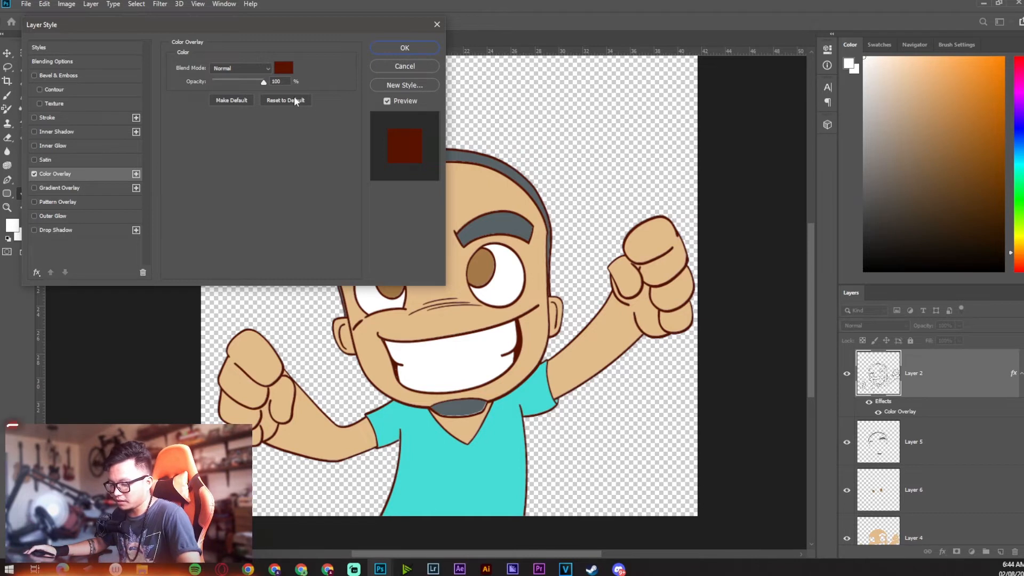
# - Set the line art's overlay colour to dark brown #4a2a00 and apply the layer style
pyautogui.click(283, 69)
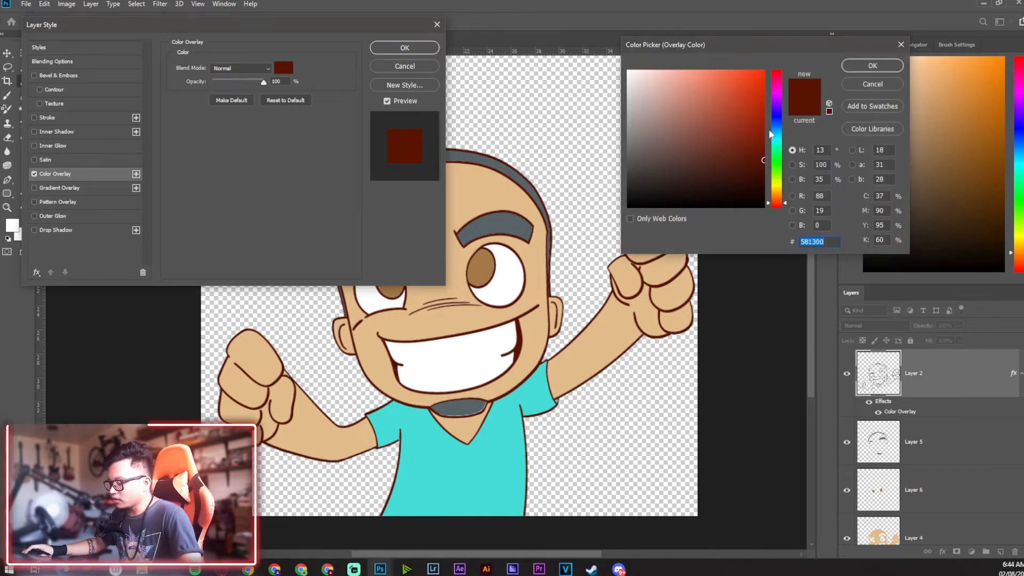
pyautogui.click(777, 197)
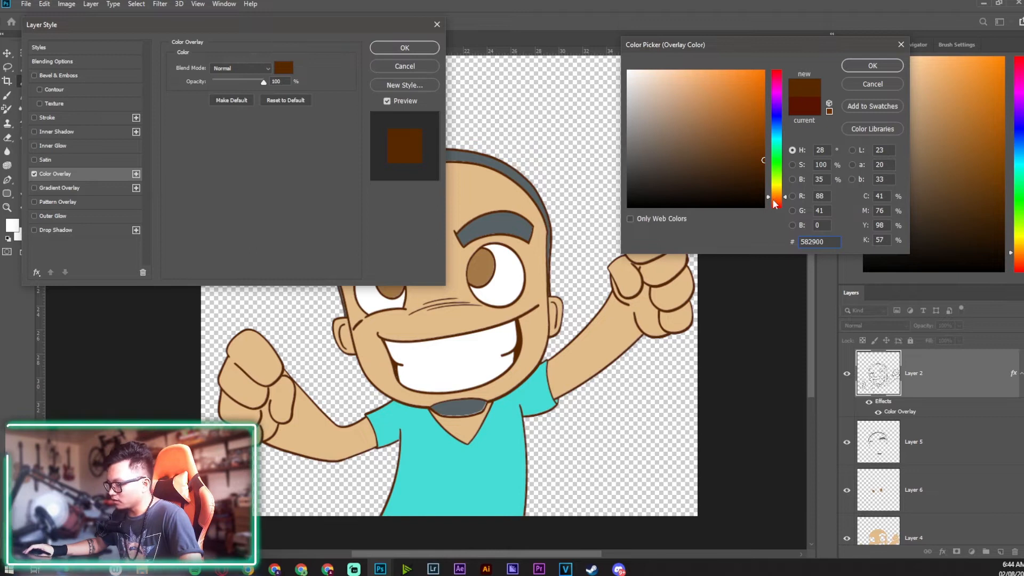
pyautogui.moveTo(752, 157)
pyautogui.mouseDown()
pyautogui.moveTo(759, 170)
pyautogui.moveTo(747, 174)
pyautogui.moveTo(741, 133)
pyautogui.moveTo(736, 158)
pyautogui.moveTo(635, 196)
pyautogui.moveTo(617, 219)
pyautogui.mouseUp()
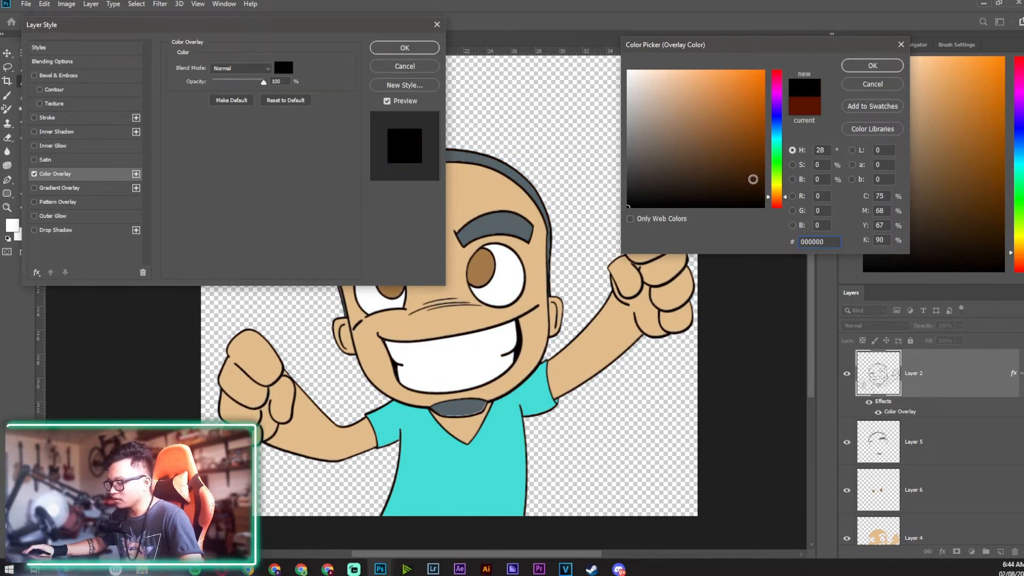
pyautogui.moveTo(752, 172); pyautogui.dragTo(775, 168)
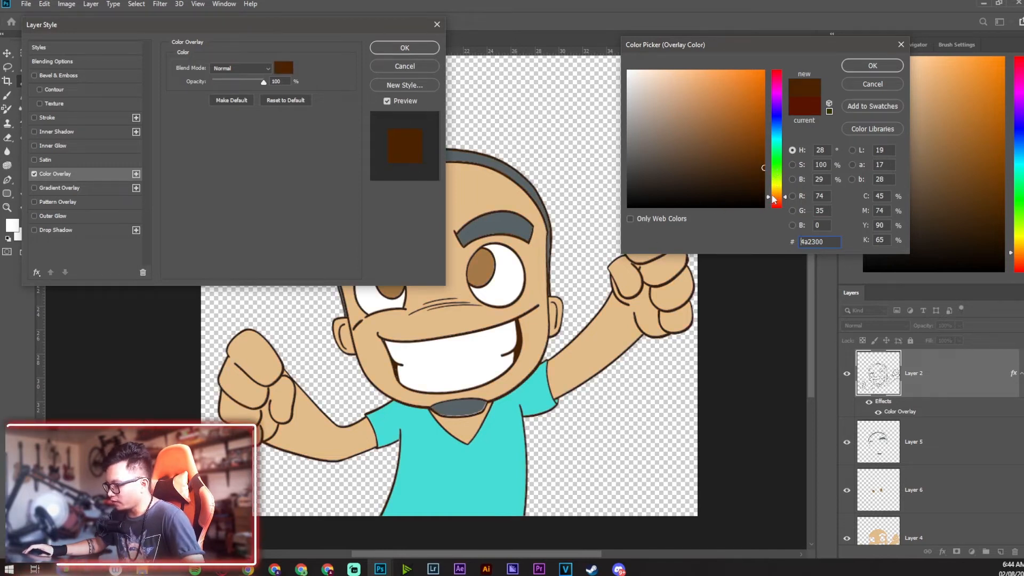
pyautogui.moveTo(776, 201); pyautogui.dragTo(777, 199)
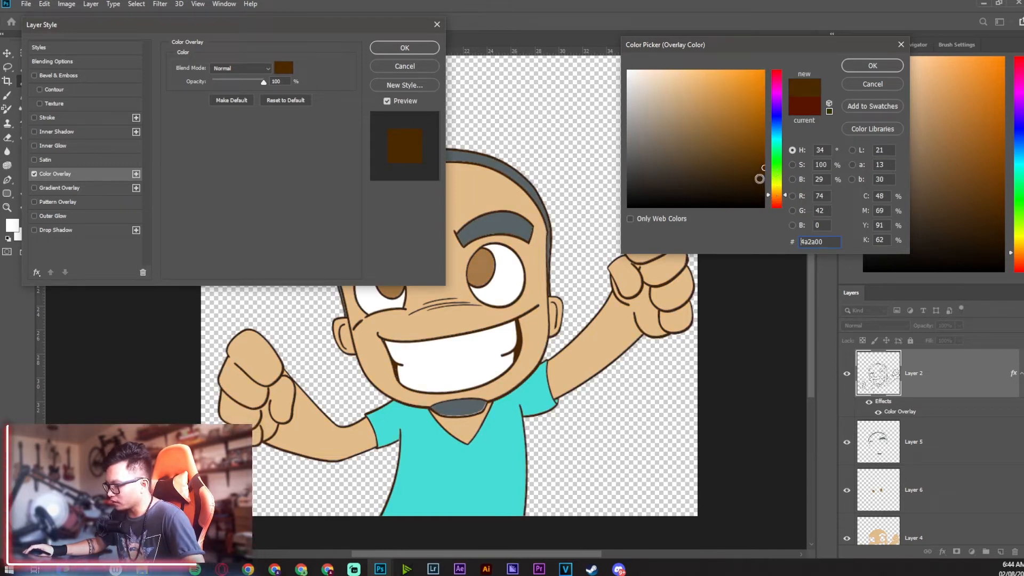
pyautogui.click(873, 65)
pyautogui.click(405, 48)
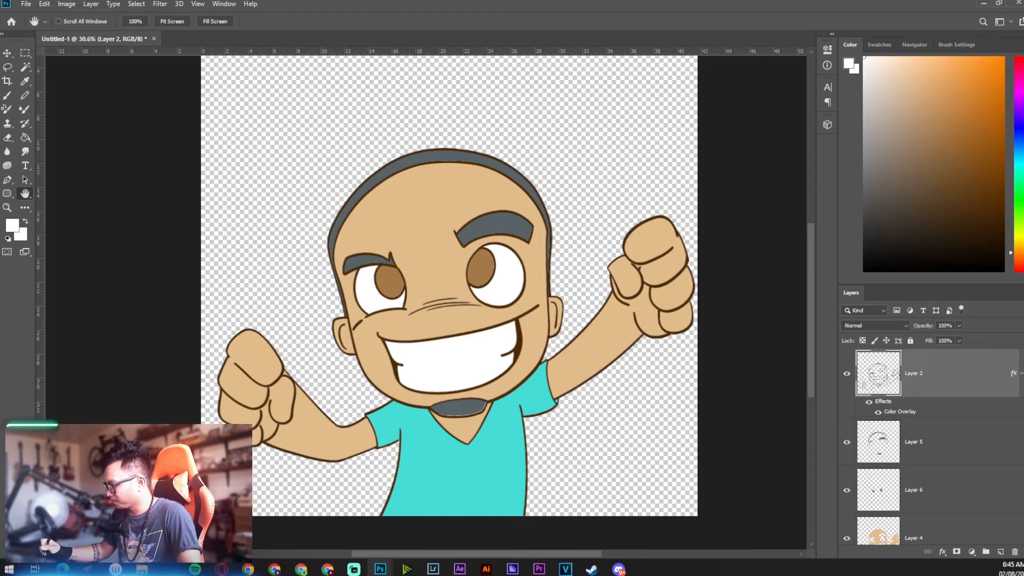
# - Group the colour layers from Layer 5 through Layer 3, then duplicate the group and hide the original
pyautogui.scroll(-1, 994, 423)
pyautogui.scroll(1, 1021, 387)
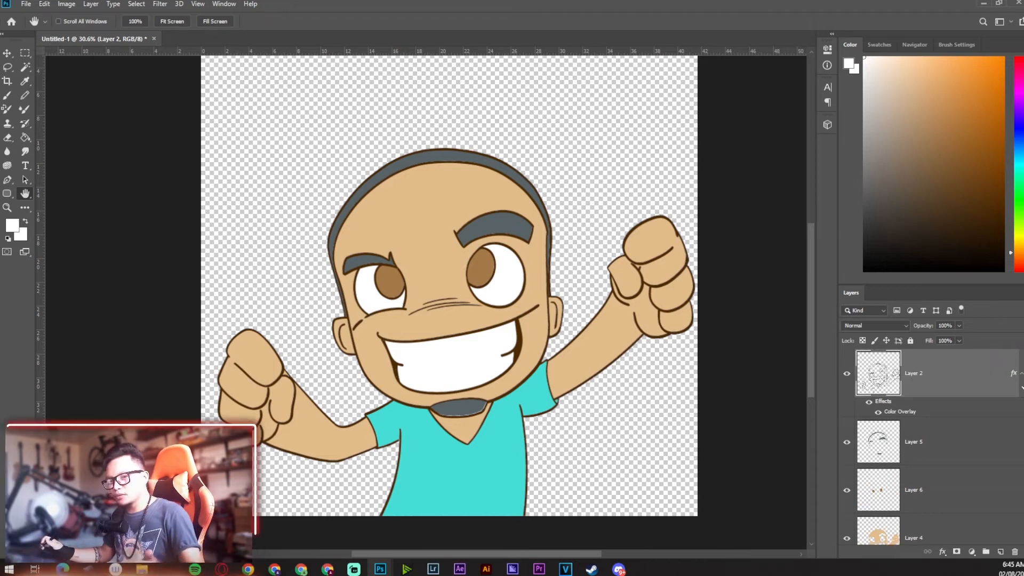
pyautogui.click(968, 442)
pyautogui.scroll(-2, 1005, 408)
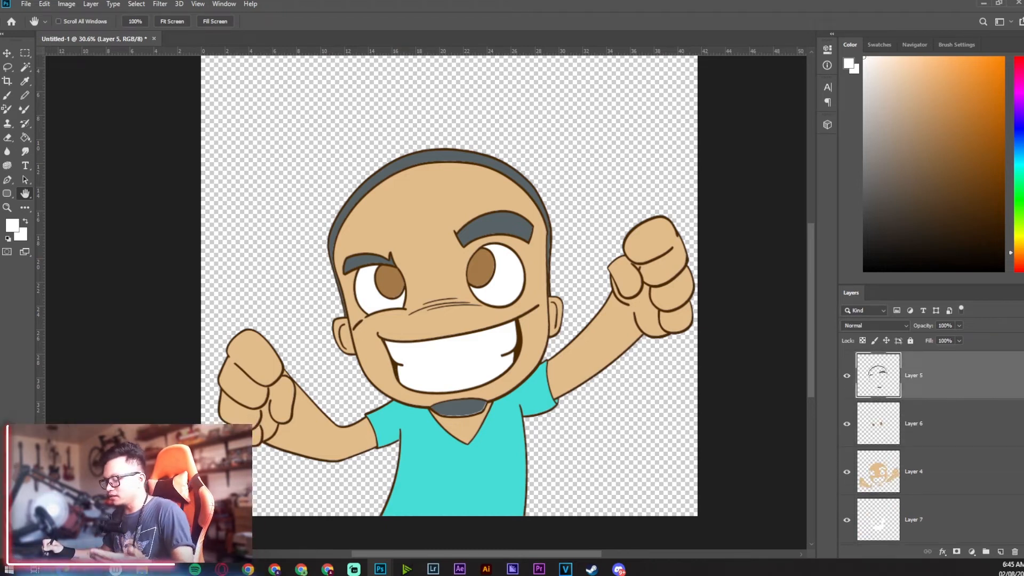
pyautogui.scroll(-1, 930, 447)
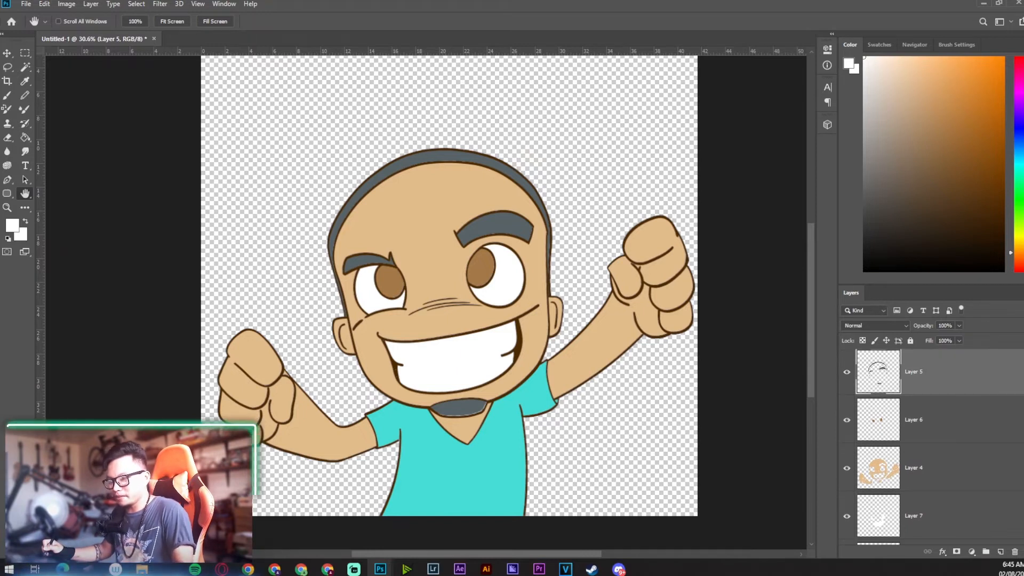
pyautogui.scroll(-3, 931, 447)
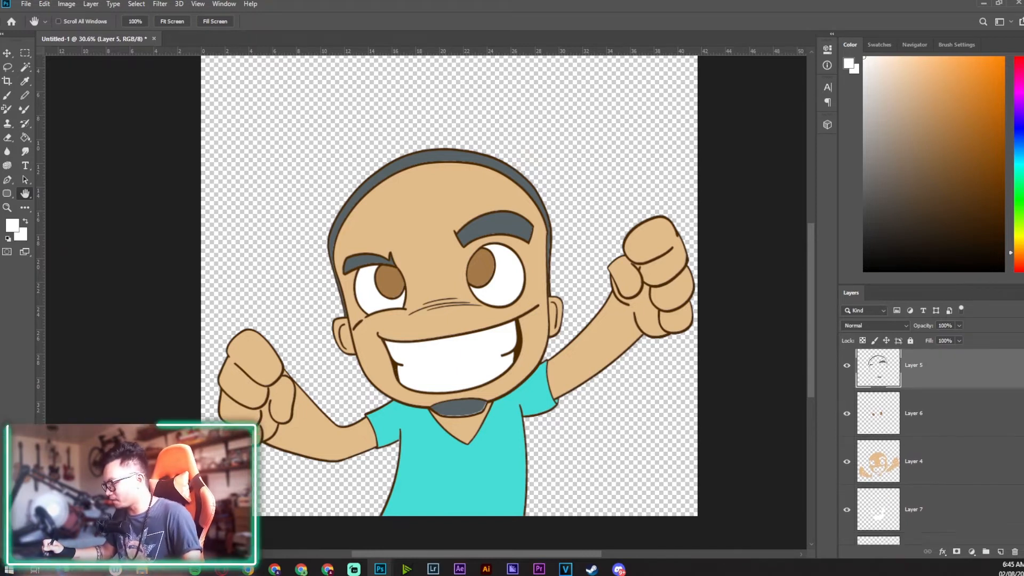
pyautogui.scroll(5, 1016, 427)
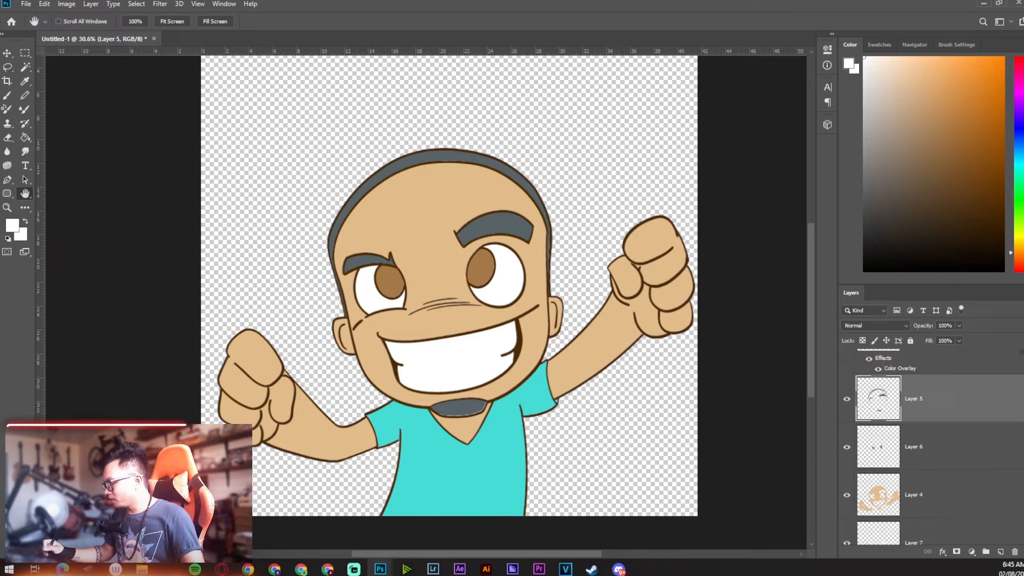
pyautogui.scroll(-5, 973, 461)
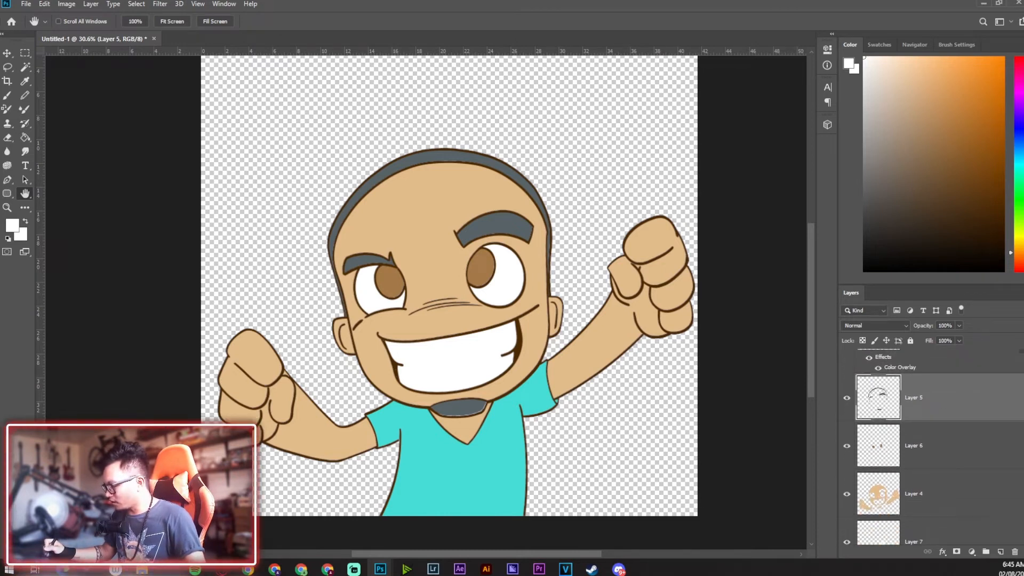
pyautogui.keyDown('shift'); pyautogui.click(973, 461); pyautogui.keyUp('shift')
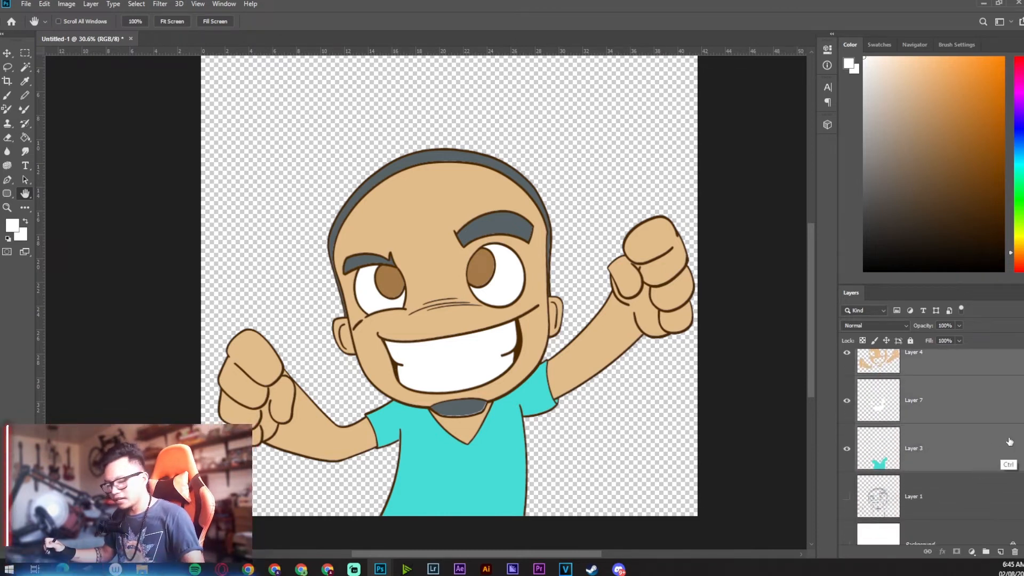
pyautogui.hotkey('ctrl', 'g')
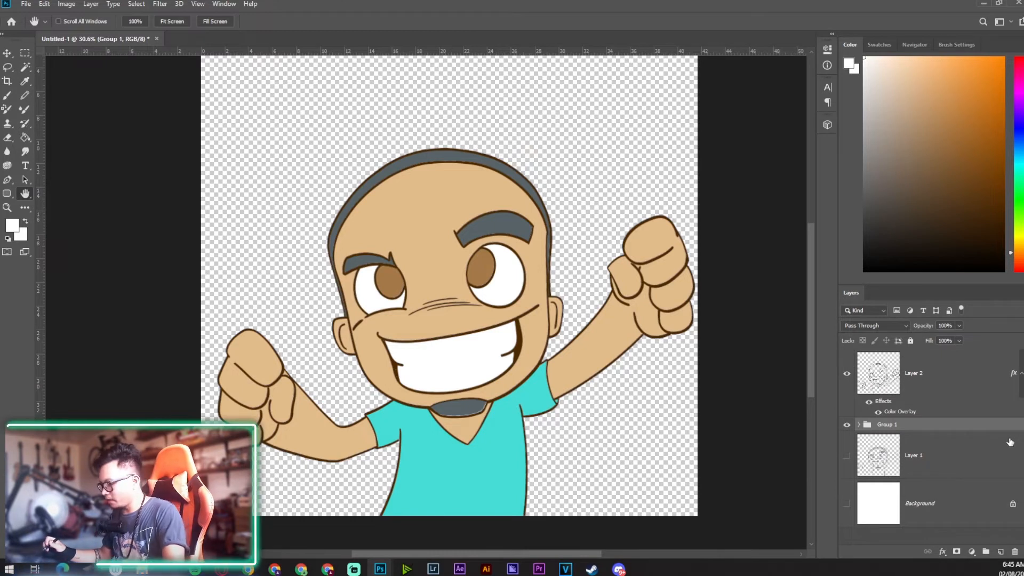
pyautogui.hotkey('ctrl', 'j')
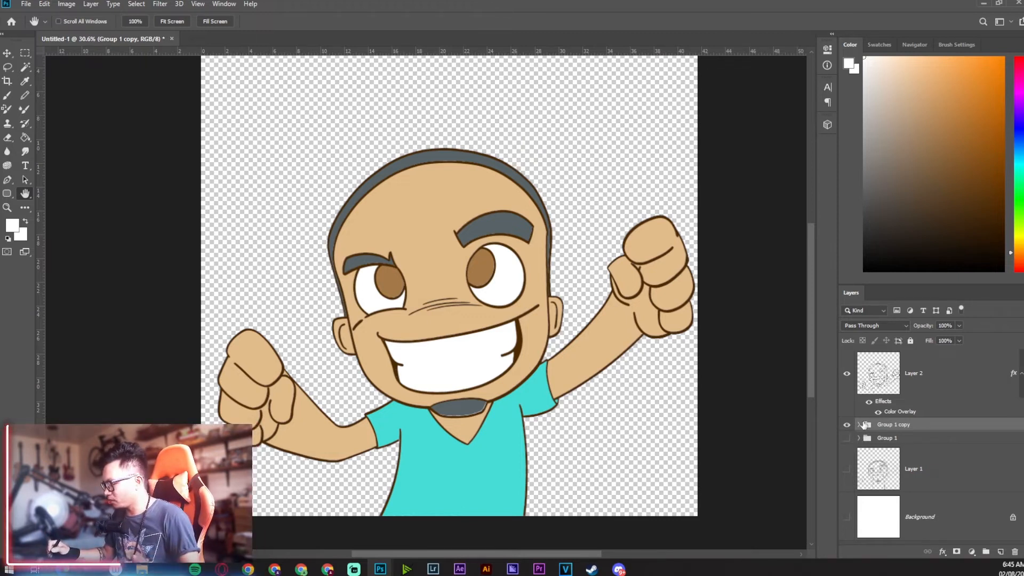
# - Add an empty layer above the skin colour Layer 4 in the group copy and clip it to that layer
pyautogui.click(858, 425)
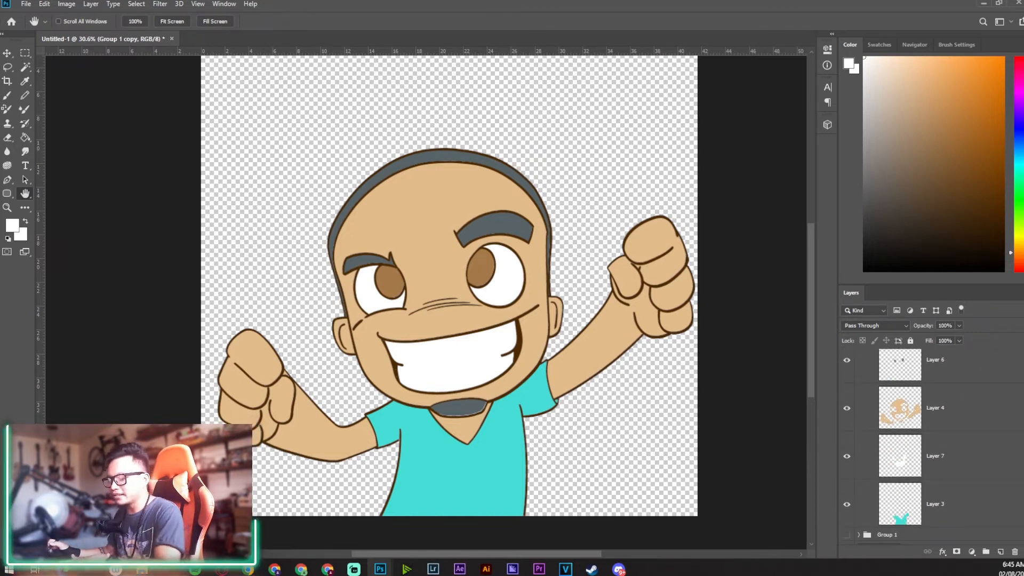
pyautogui.click(909, 396)
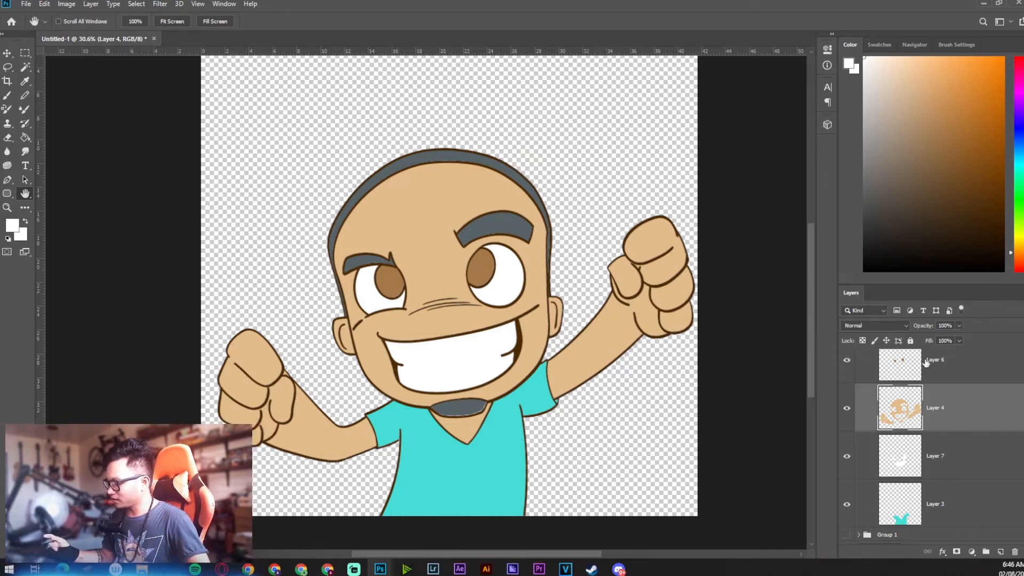
pyautogui.hotkey('ctrl', 'shift', 'n')
pyautogui.press('Return')
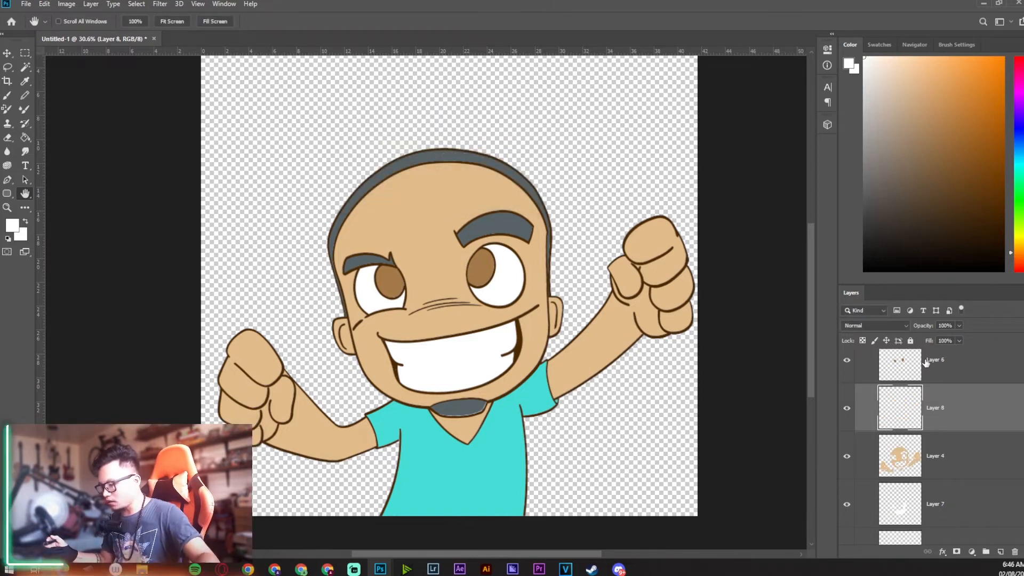
pyautogui.hotkey('ctrl', 'alt', 'g')
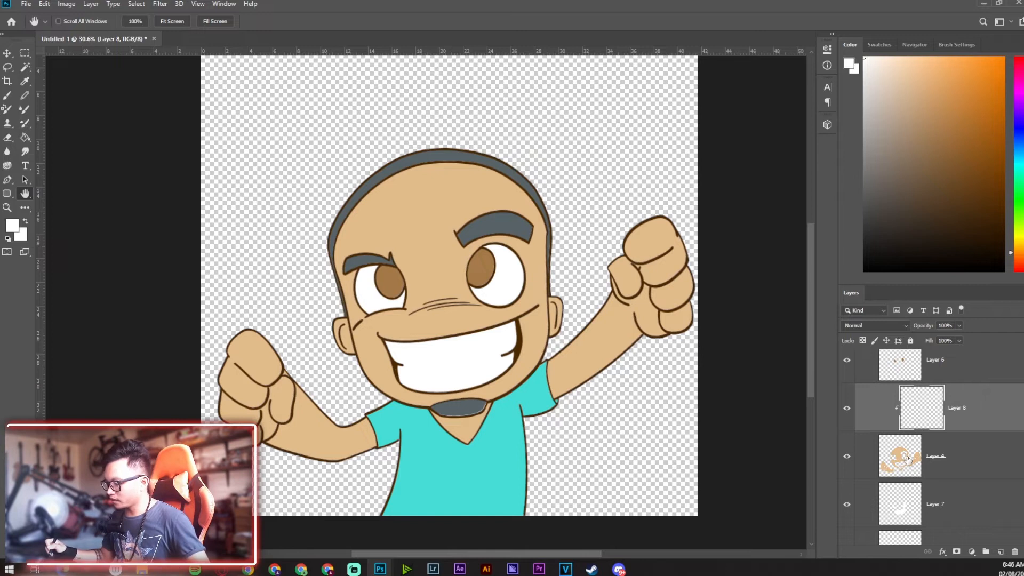
# - Try dark orange-brown brush strokes over the face and arms on the clipped Layer 8, then undo them
pyautogui.press('b')
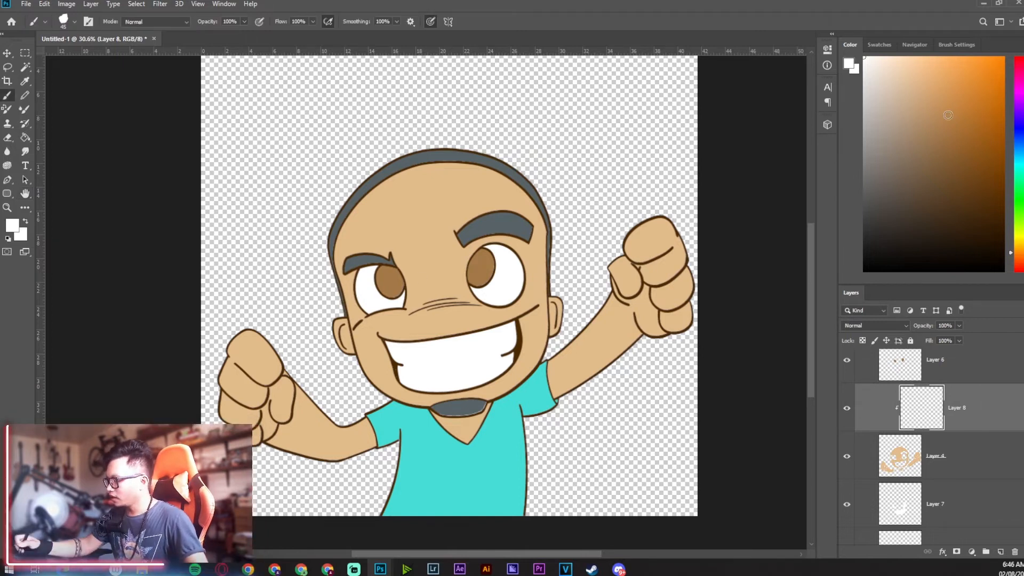
pyautogui.click(1002, 145)
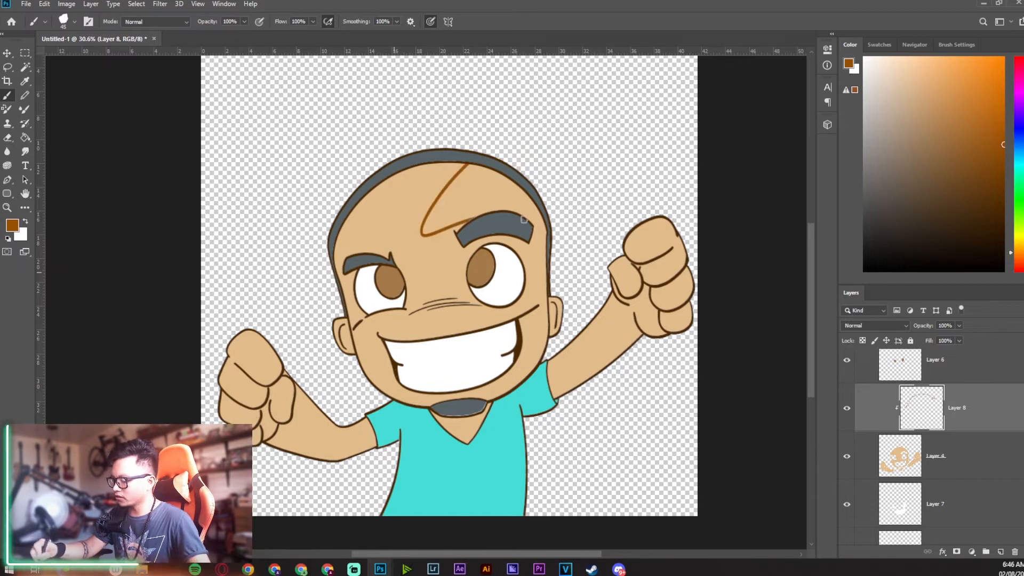
pyautogui.moveTo(581, 335); pyautogui.dragTo(571, 389)
pyautogui.moveTo(627, 239); pyautogui.dragTo(642, 334)
pyautogui.moveTo(659, 217); pyautogui.dragTo(670, 333)
pyautogui.moveTo(605, 365)
pyautogui.mouseDown()
pyautogui.moveTo(583, 339)
pyautogui.moveTo(293, 453)
pyautogui.mouseUp()
pyautogui.moveTo(313, 503)
pyautogui.mouseDown()
pyautogui.moveTo(334, 440)
pyautogui.moveTo(373, 433)
pyautogui.mouseUp()
pyautogui.hotkey('ctrl', 'z')
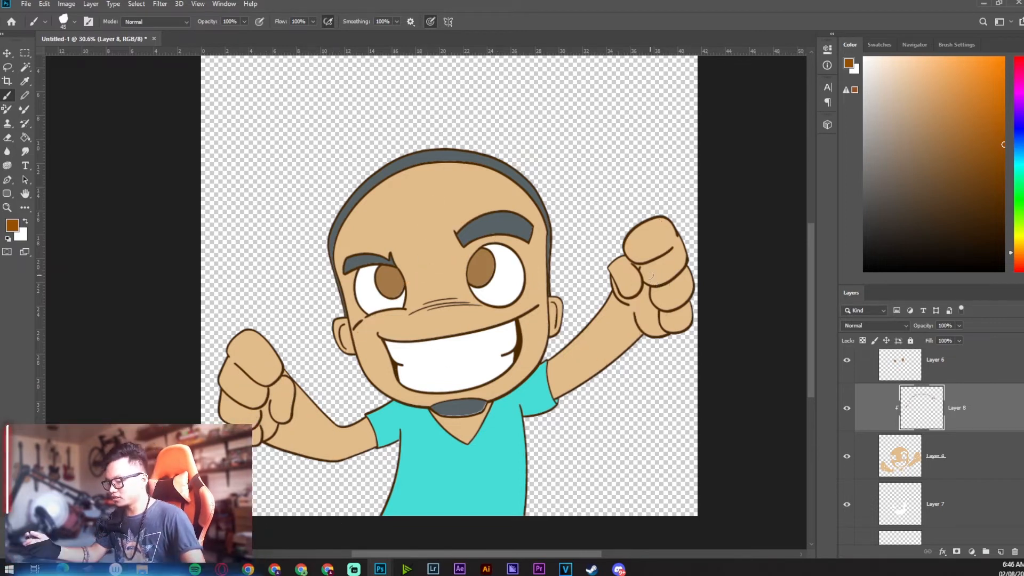
pyautogui.hotkey('alt', '[')
pyautogui.click(928, 418)
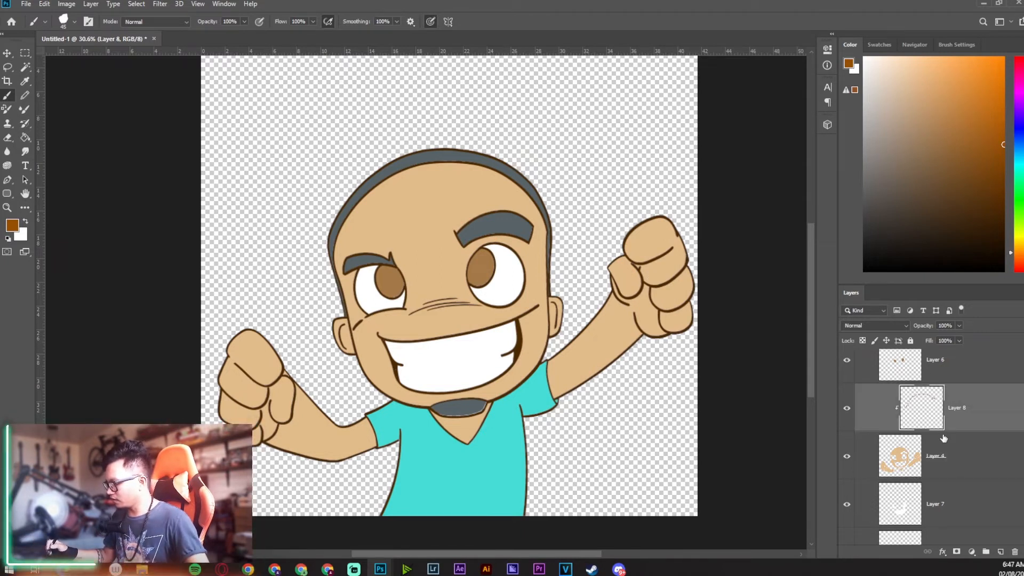
# - Choose the Soft Round brush from the General Brushes set and turn off pen pressure control of brush size
pyautogui.rightClick(520, 215)
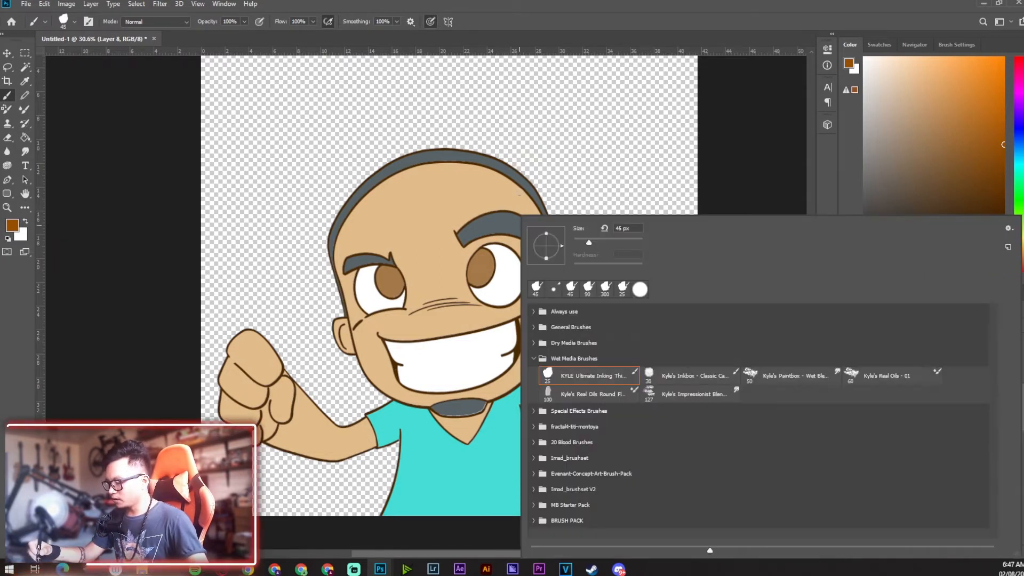
pyautogui.click(534, 358)
pyautogui.click(534, 311)
pyautogui.click(533, 312)
pyautogui.click(535, 327)
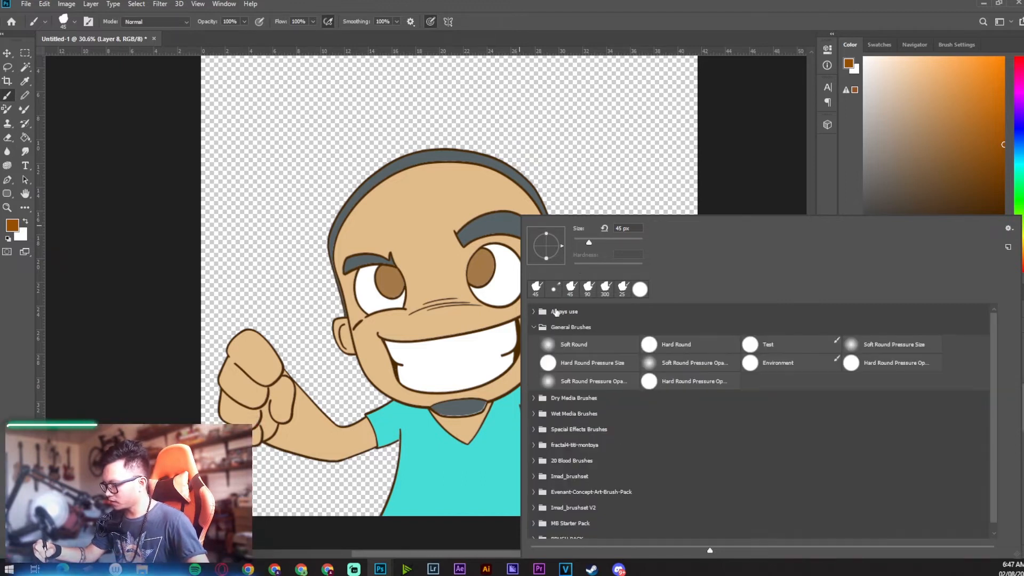
pyautogui.click(595, 345)
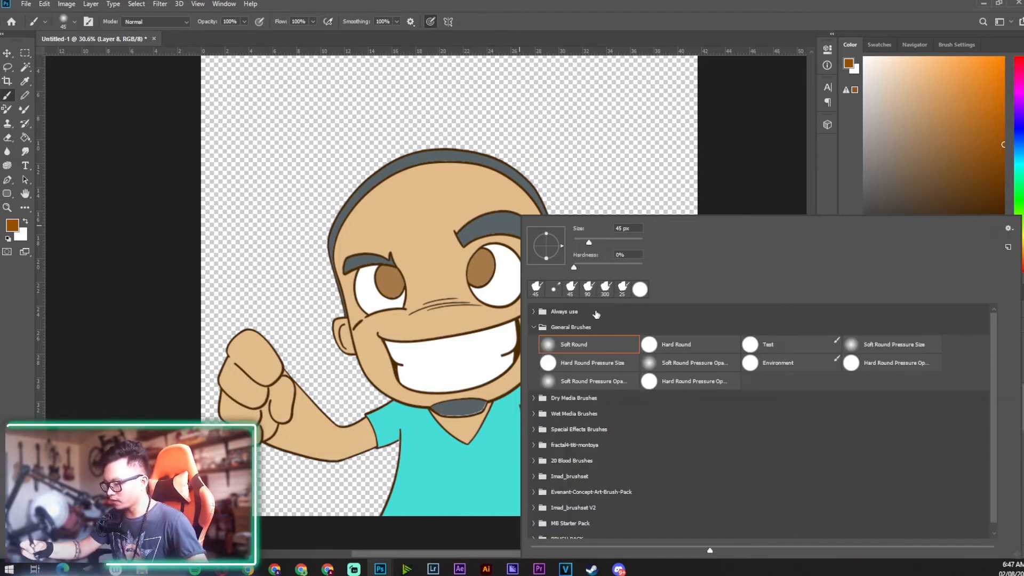
pyautogui.click(432, 24)
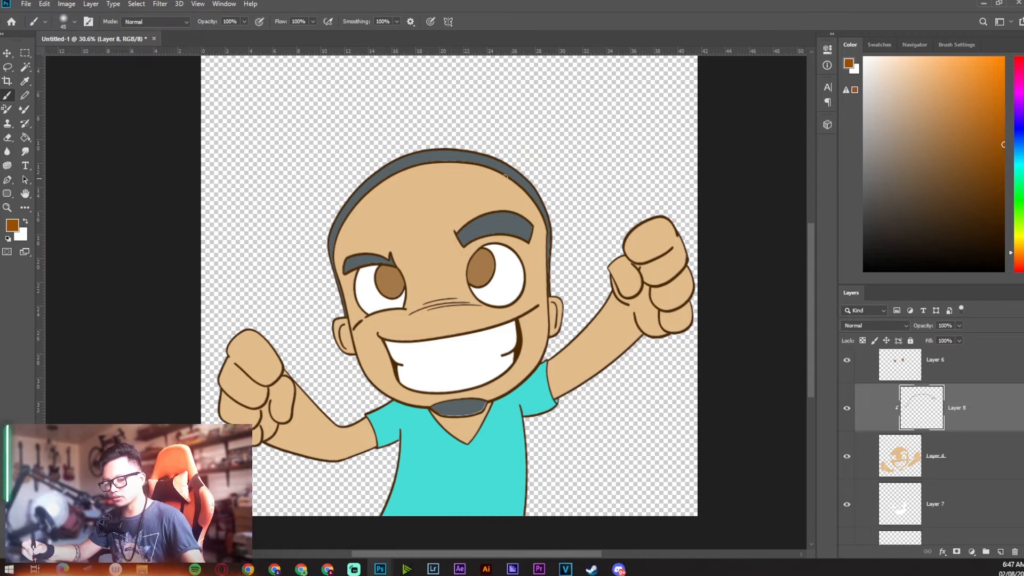
# - Enlarge the soft brush to 700 px and let pen pressure control its opacity
pyautogui.press(']')
pyautogui.press(']')
pyautogui.press(']')
pyautogui.press(']')
pyautogui.press(']')
pyautogui.press(']')
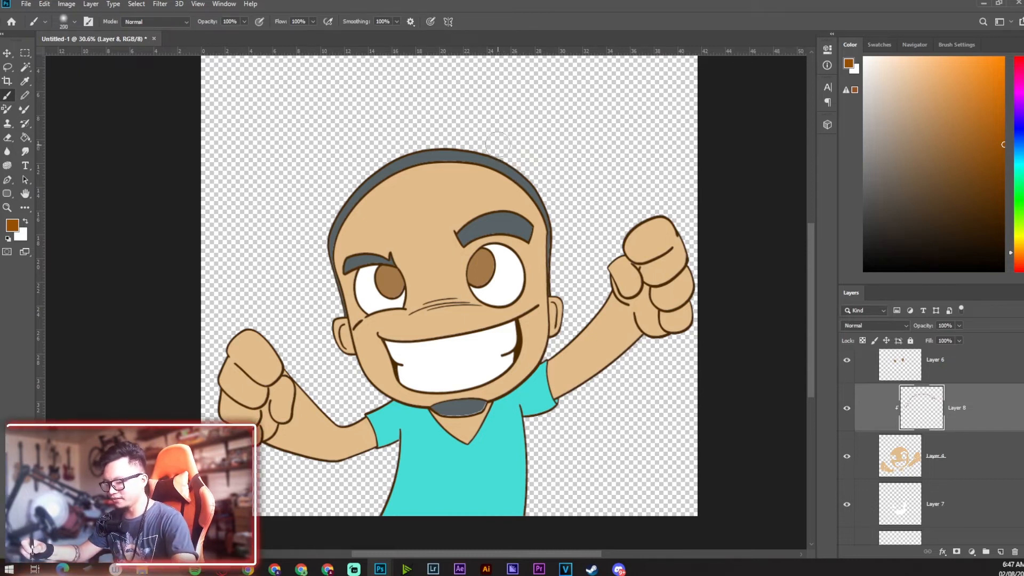
pyautogui.press(']')
pyautogui.press(']')
pyautogui.press(']')
pyautogui.press(']')
pyautogui.press(']')
pyautogui.press(']')
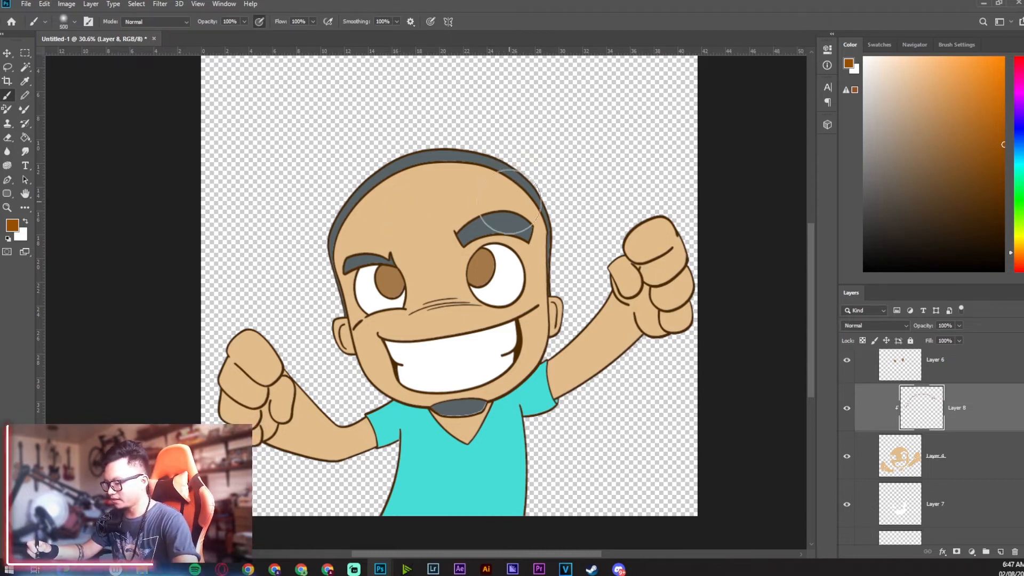
pyautogui.press(']')
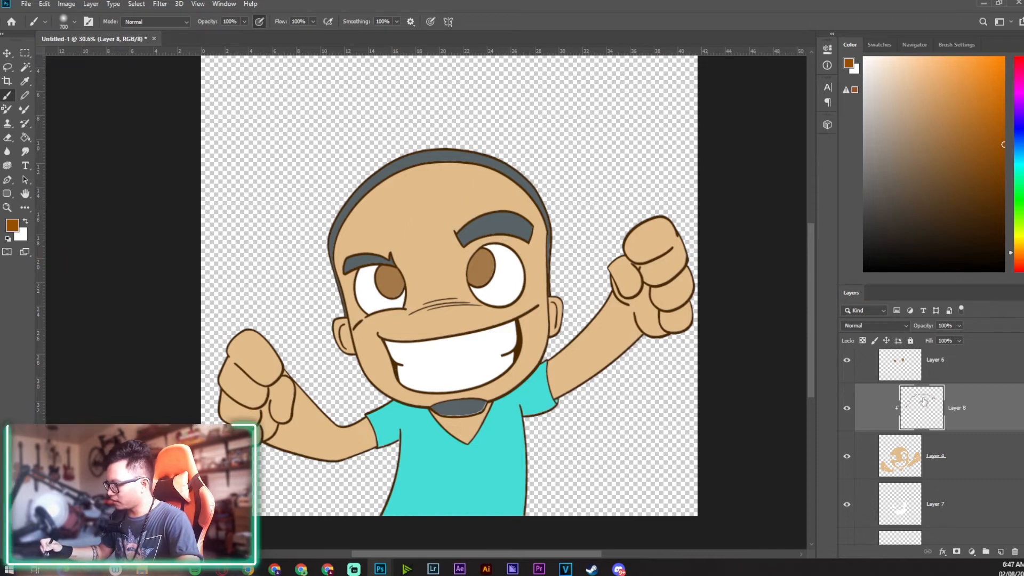
# - Set the clipped Layer 8 to Multiply blending and choose a medium orange-brown as the shading colour
pyautogui.click(905, 326)
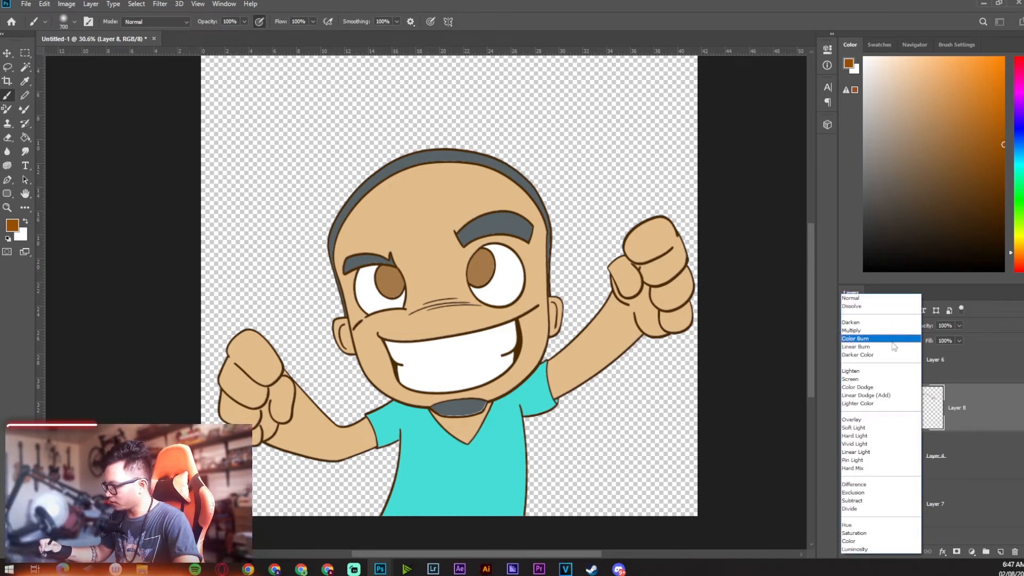
pyautogui.click(890, 331)
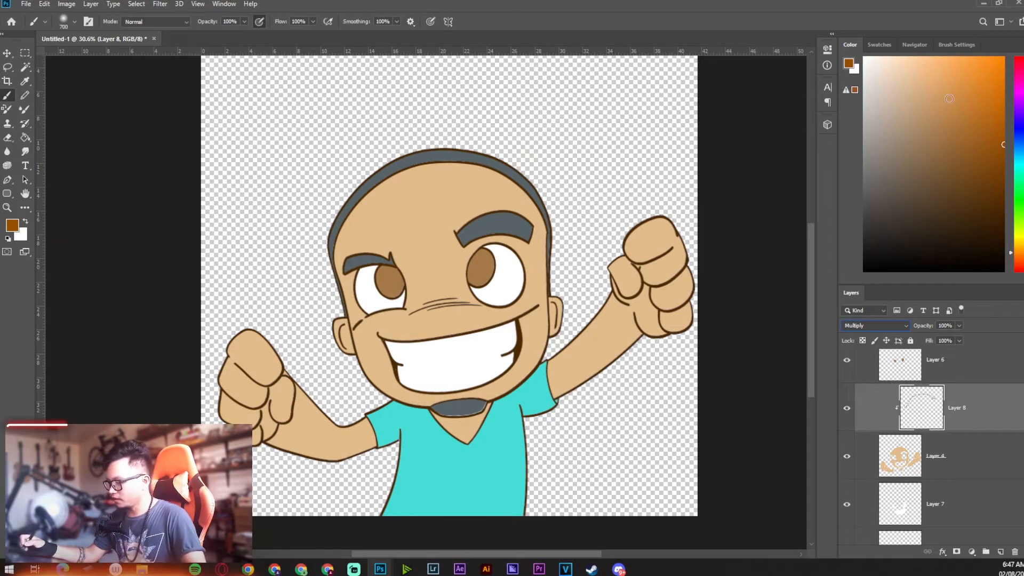
pyautogui.click(942, 115)
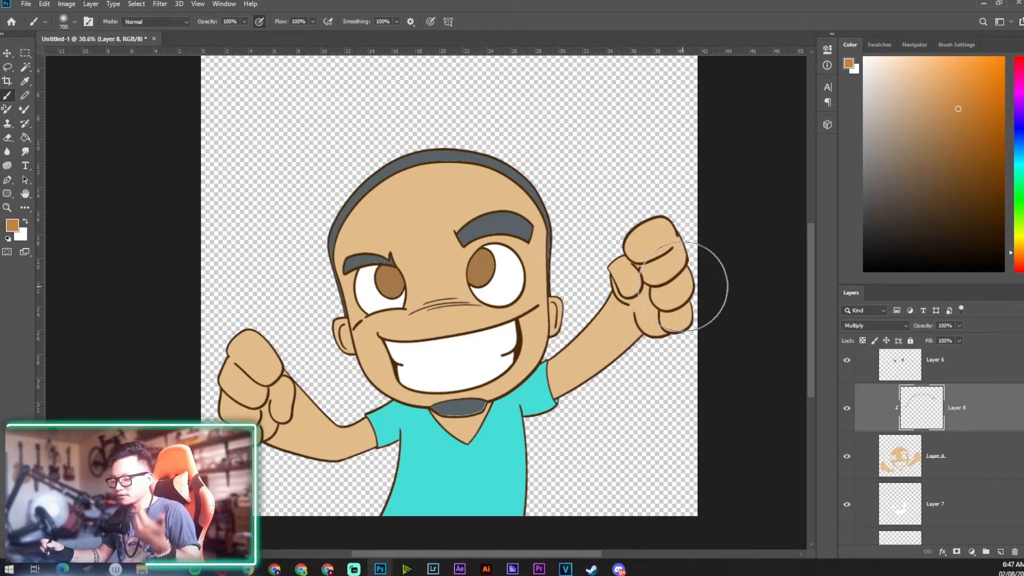
# - Lasso the shadow areas along the undersides of both arms, below the chin and down the right edge of the face
pyautogui.press('l')
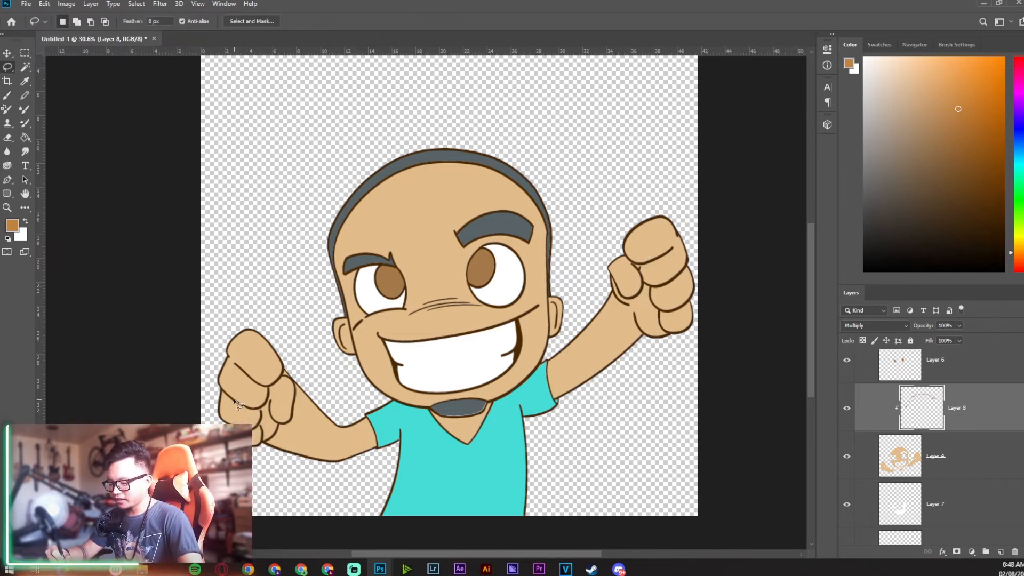
pyautogui.moveTo(219, 400)
pyautogui.mouseDown()
pyautogui.moveTo(357, 439)
pyautogui.moveTo(377, 427)
pyautogui.moveTo(315, 479)
pyautogui.mouseUp()
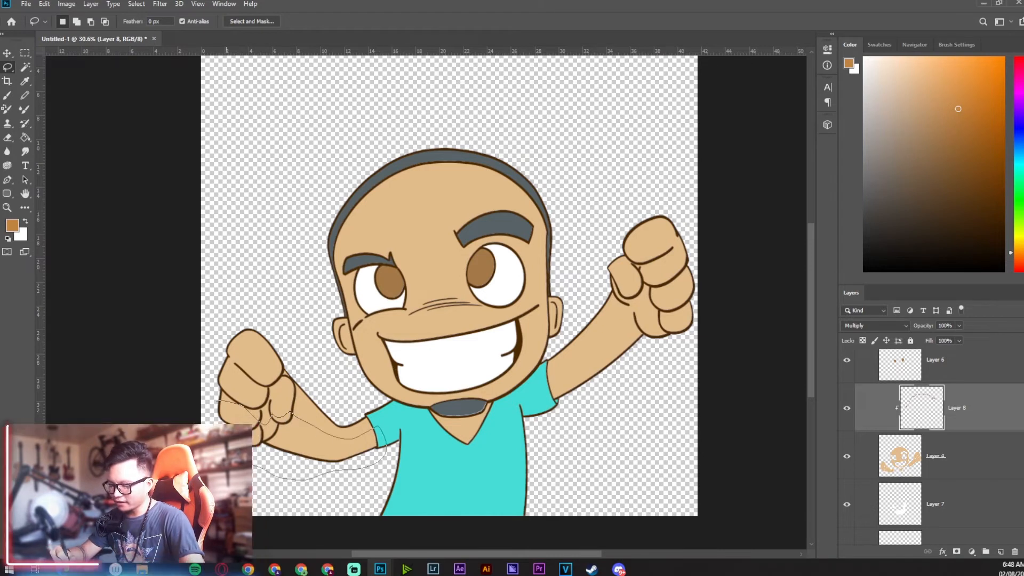
pyautogui.moveTo(253, 467); pyautogui.dragTo(213, 422)
pyautogui.press('shift')
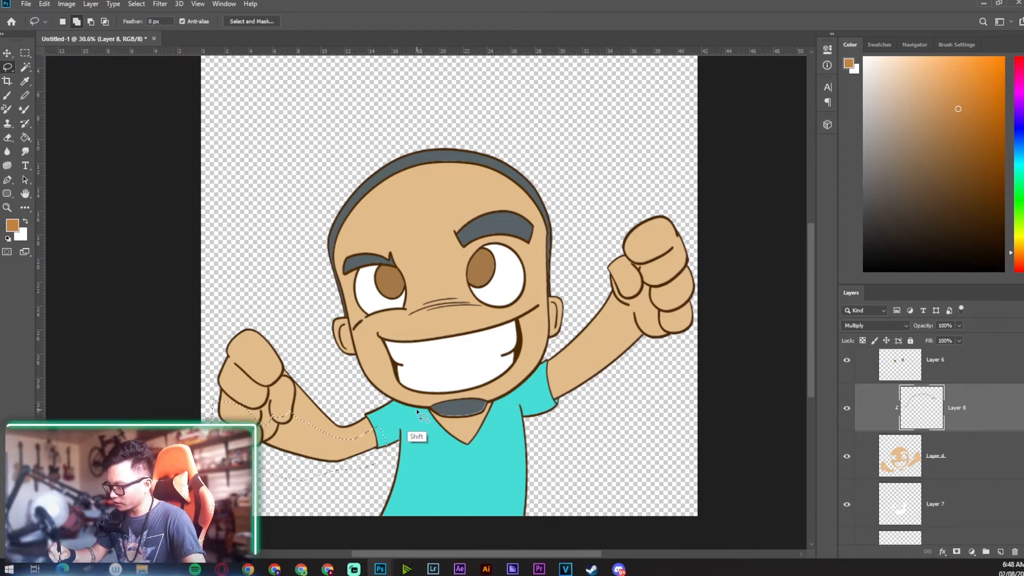
pyautogui.moveTo(426, 423)
pyautogui.mouseDown()
pyautogui.moveTo(492, 418)
pyautogui.moveTo(502, 399)
pyautogui.mouseUp()
pyautogui.moveTo(695, 251)
pyautogui.mouseDown()
pyautogui.moveTo(686, 286)
pyautogui.moveTo(552, 378)
pyautogui.moveTo(539, 403)
pyautogui.moveTo(652, 379)
pyautogui.moveTo(714, 321)
pyautogui.moveTo(696, 256)
pyautogui.mouseUp()
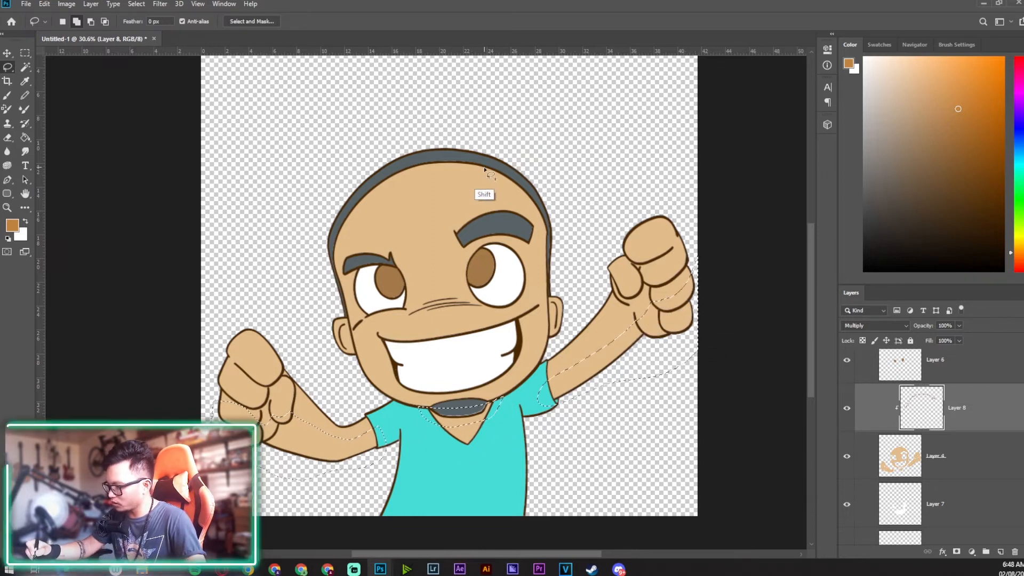
pyautogui.moveTo(511, 177); pyautogui.dragTo(540, 251)
pyautogui.moveTo(531, 310)
pyautogui.mouseDown()
pyautogui.moveTo(527, 369)
pyautogui.moveTo(517, 177)
pyautogui.mouseUp()
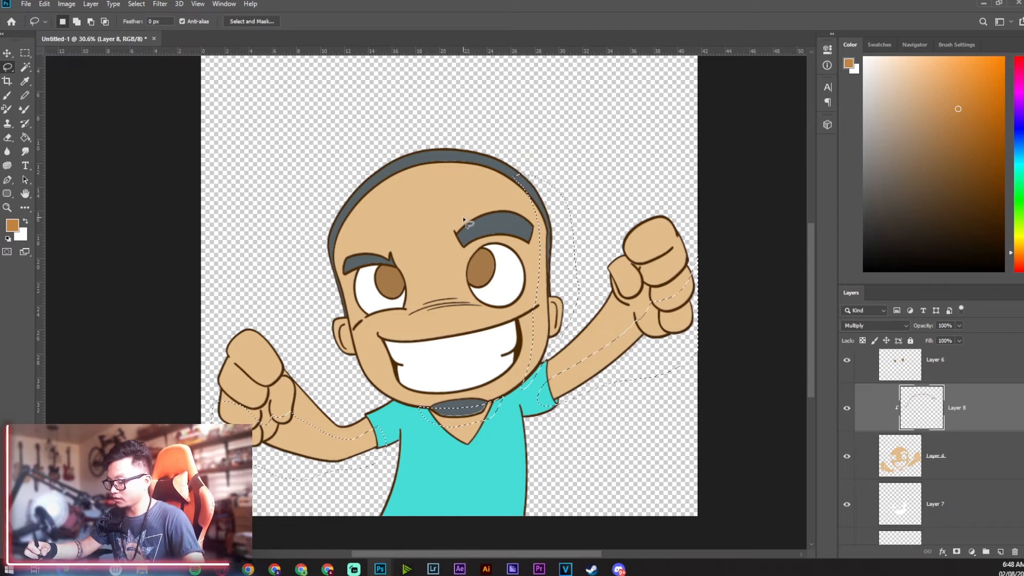
# - Brush soft brown shading into the selected areas of both arms and the neck, enlarging the brush to 1200 px
pyautogui.press('b')
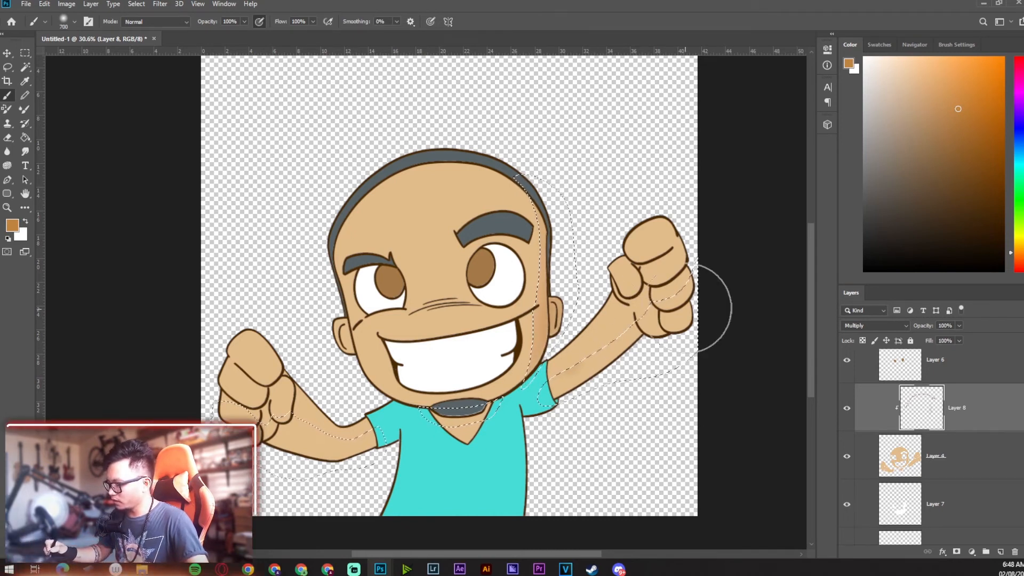
pyautogui.moveTo(682, 297); pyautogui.dragTo(493, 450)
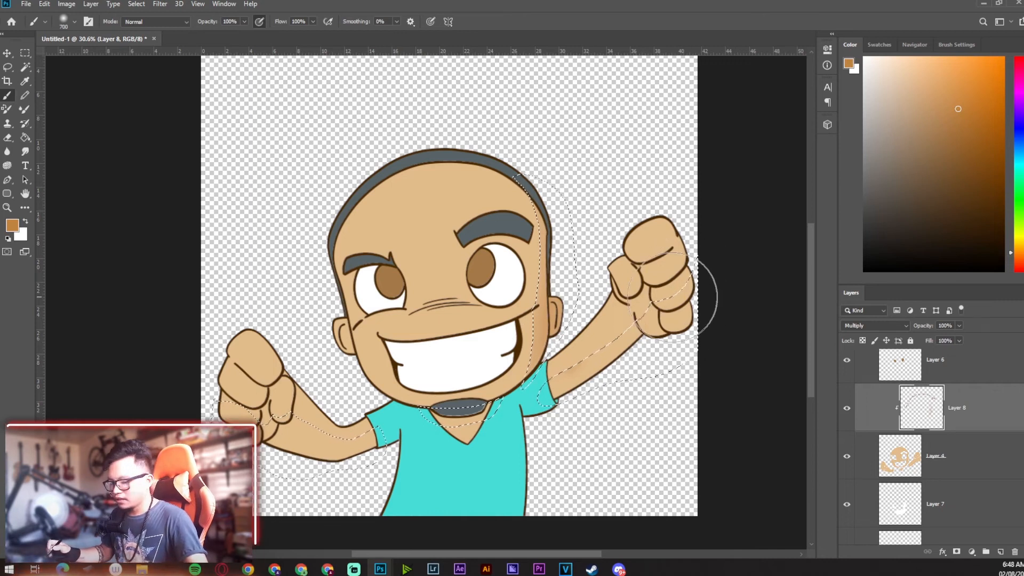
pyautogui.press(']')
pyautogui.moveTo(697, 269)
pyautogui.mouseDown()
pyautogui.moveTo(664, 320)
pyautogui.moveTo(462, 461)
pyautogui.mouseUp()
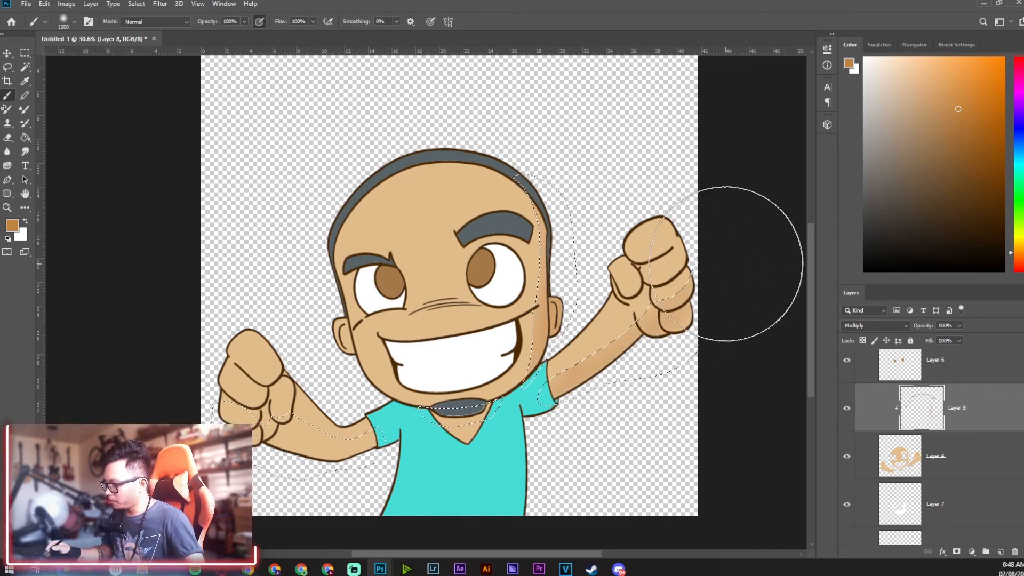
pyautogui.moveTo(725, 264); pyautogui.dragTo(521, 403)
pyautogui.moveTo(563, 377)
pyautogui.mouseDown()
pyautogui.moveTo(562, 408)
pyautogui.moveTo(602, 349)
pyautogui.mouseUp()
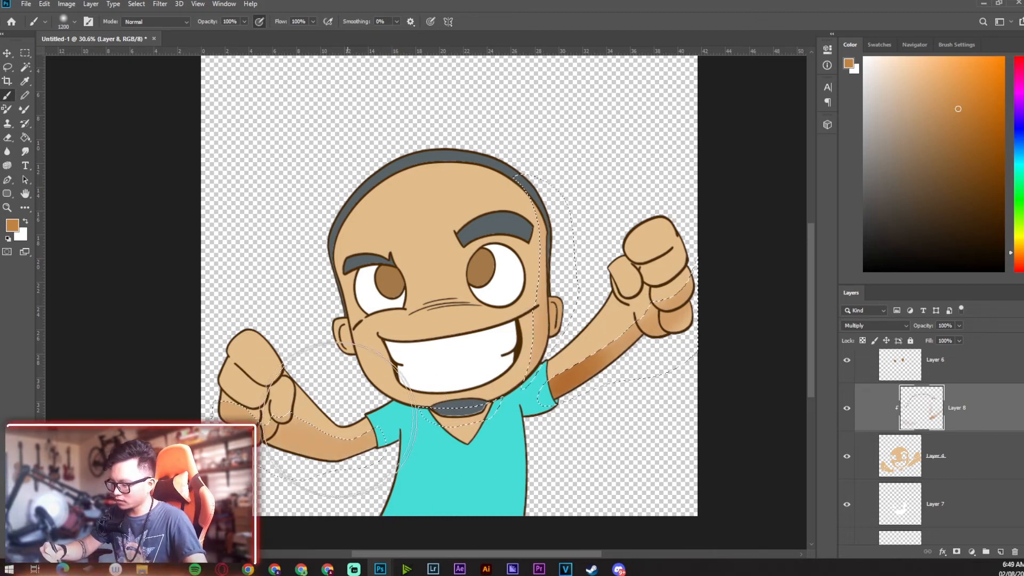
pyautogui.moveTo(377, 427); pyautogui.dragTo(357, 448)
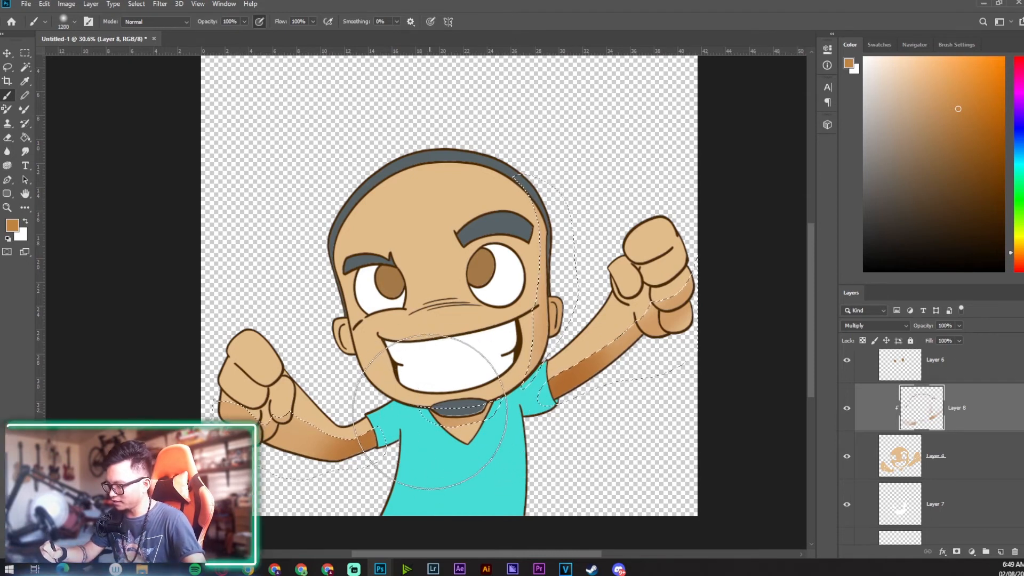
# - Deepen the shading on the right side of the face and lower right fist with a 400 px brush, then deselect
pyautogui.hotkey('ctrl', 'd')
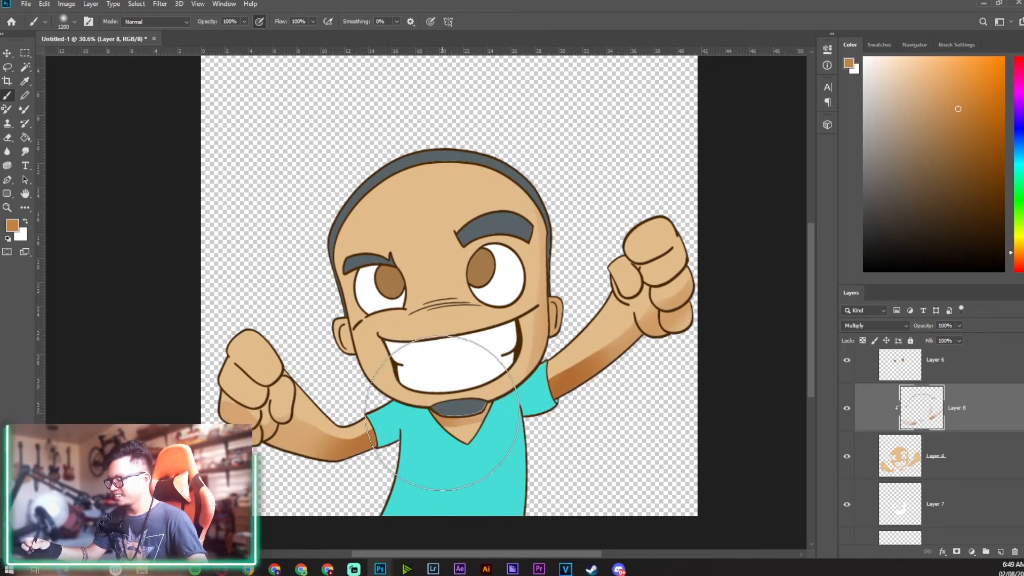
pyautogui.hotkey('ctrl', 'z')
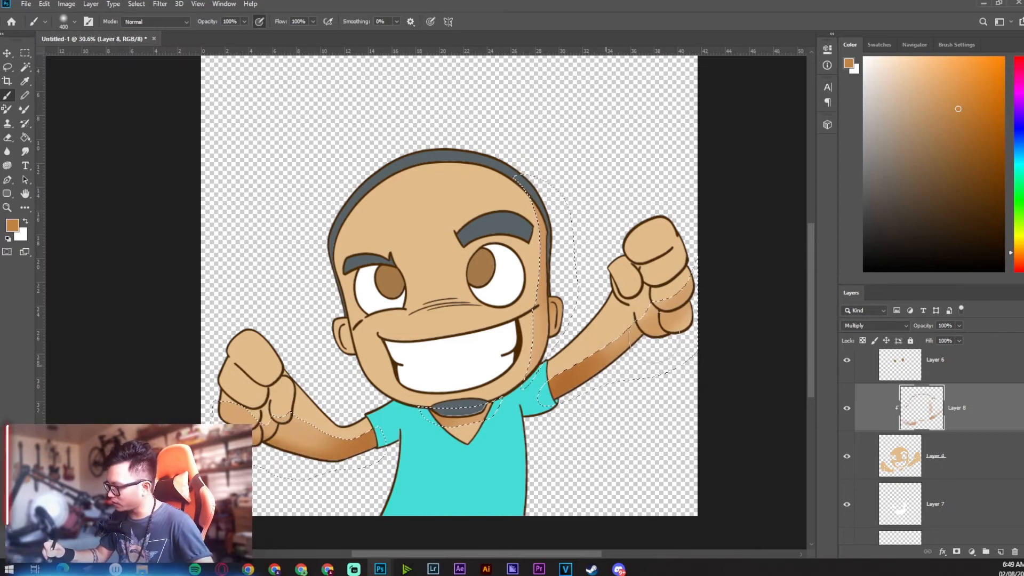
pyautogui.moveTo(696, 312); pyautogui.dragTo(647, 341)
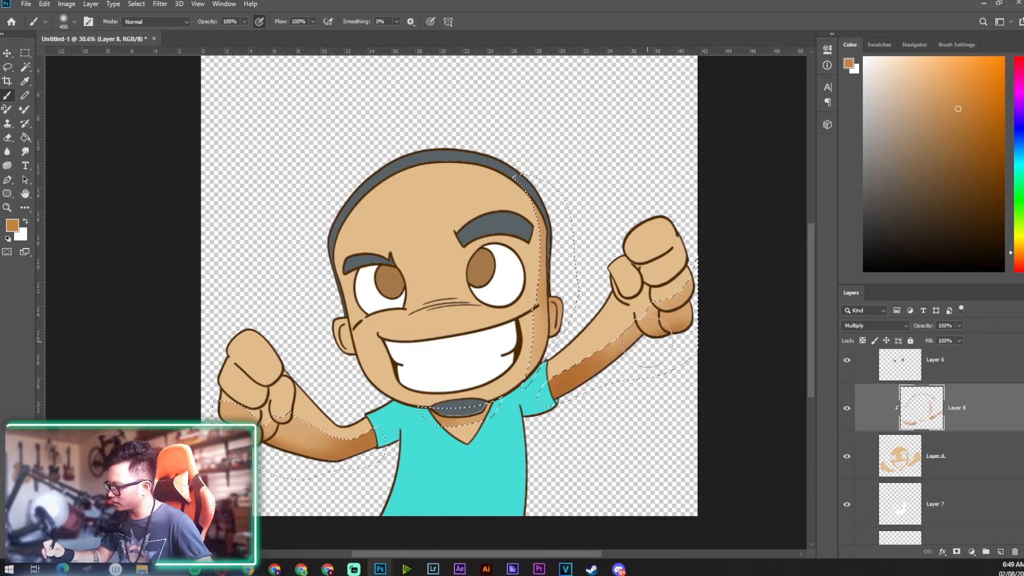
pyautogui.hotkey('ctrl', 'd')
# - Lasso shadow shapes beneath the fingers of the left fist, combining them into one selection
pyautogui.press('z')
pyautogui.moveTo(693, 295); pyautogui.dragTo(673, 296)
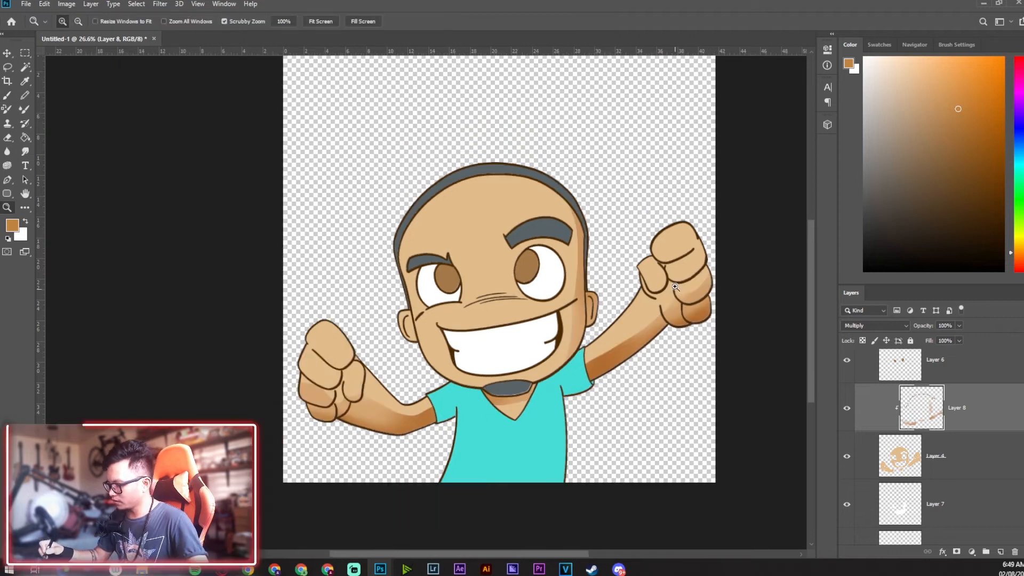
pyautogui.moveTo(351, 360); pyautogui.dragTo(443, 360)
pyautogui.press('l')
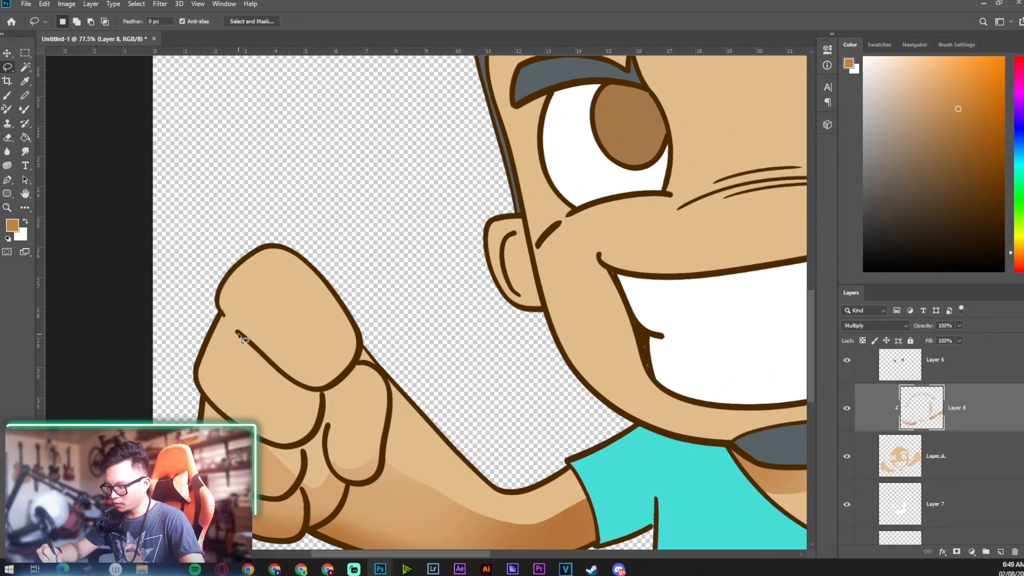
pyautogui.moveTo(319, 418)
pyautogui.mouseDown()
pyautogui.moveTo(323, 388)
pyautogui.moveTo(239, 333)
pyautogui.mouseUp()
pyautogui.moveTo(218, 407)
pyautogui.keyDown('shift'); pyautogui.mouseDown()
pyautogui.moveTo(287, 451)
pyautogui.moveTo(235, 418)
pyautogui.mouseUp(); pyautogui.keyUp('shift')
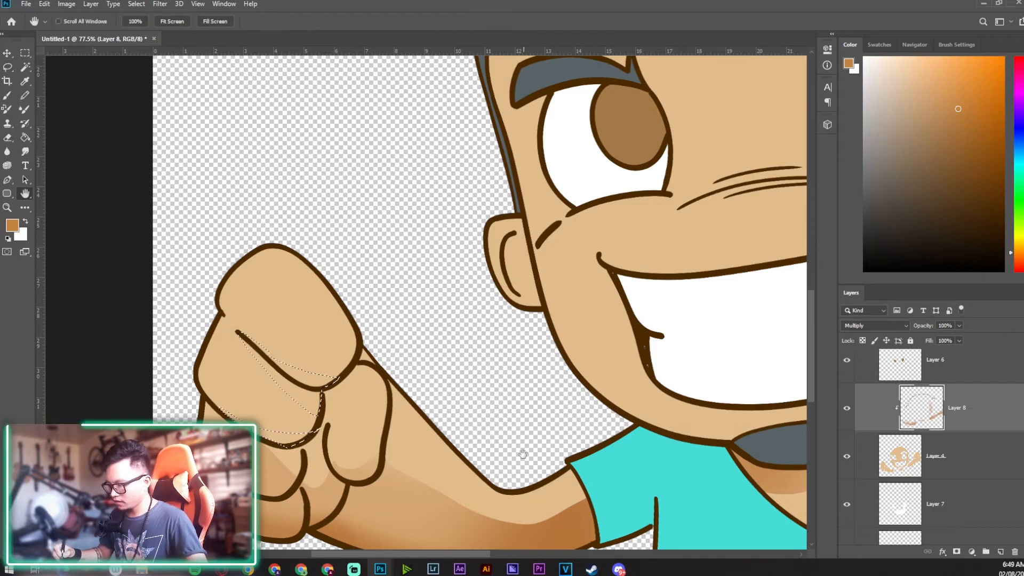
pyautogui.keyDown('shift'); pyautogui.moveTo(320, 429); pyautogui.dragTo(333, 475); pyautogui.keyUp('shift')
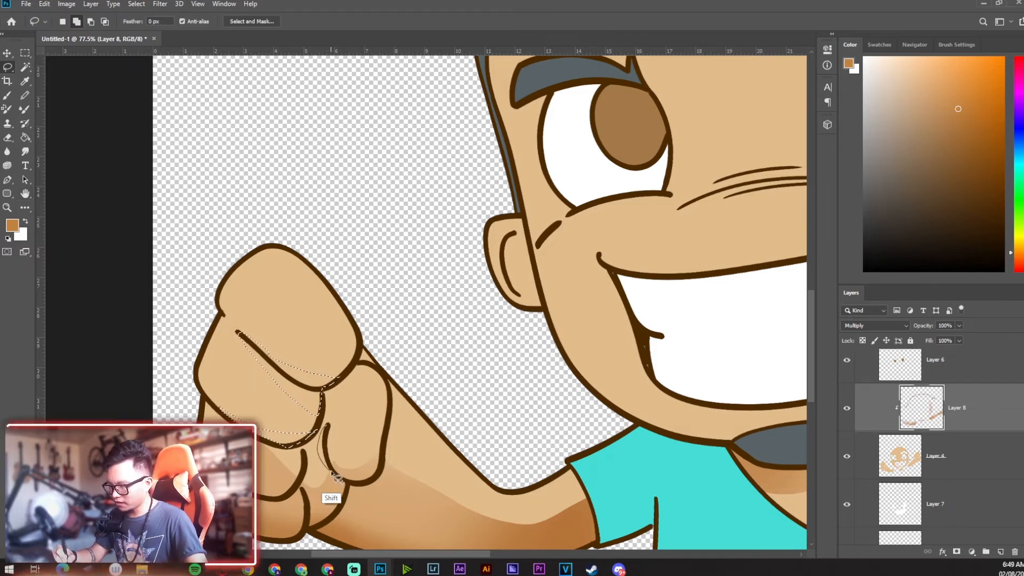
pyautogui.keyDown('shift'); pyautogui.moveTo(325, 427); pyautogui.dragTo(324, 427); pyautogui.keyUp('shift')
# - Add shadow shapes beneath the fingers and around the thumb of the raised right fist to the selection
pyautogui.press('z')
pyautogui.moveTo(696, 393); pyautogui.dragTo(637, 394)
pyautogui.press('space')
pyautogui.moveTo(701, 420); pyautogui.dragTo(681, 418)
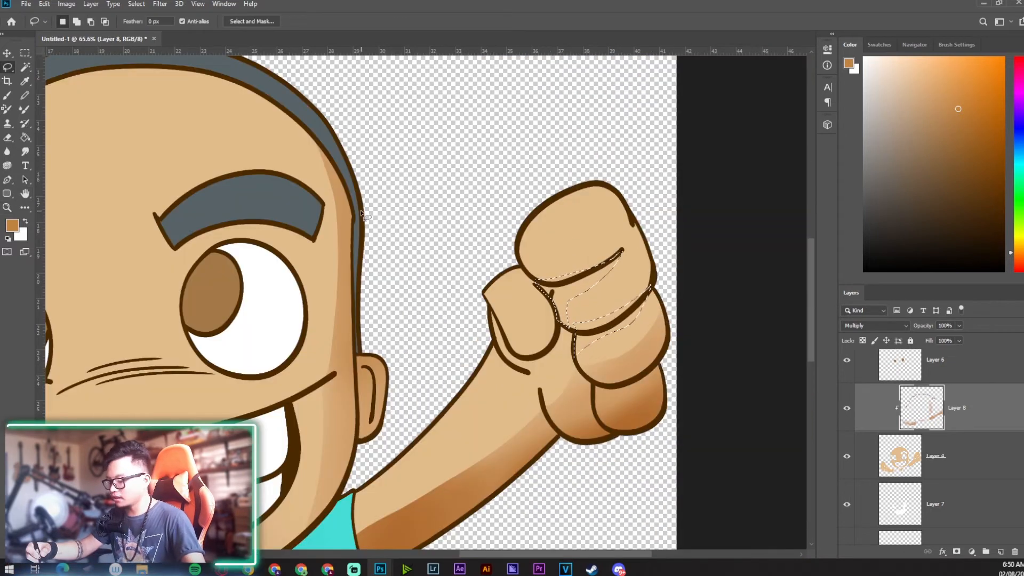
pyautogui.press('z')
pyautogui.moveTo(533, 268)
pyautogui.mouseDown()
pyautogui.moveTo(519, 305)
pyautogui.moveTo(539, 305)
pyautogui.moveTo(510, 331)
pyautogui.mouseUp()
pyautogui.press('l')
pyautogui.moveTo(547, 367)
pyautogui.mouseDown()
pyautogui.moveTo(588, 347)
pyautogui.moveTo(598, 309)
pyautogui.moveTo(570, 263)
pyautogui.mouseUp()
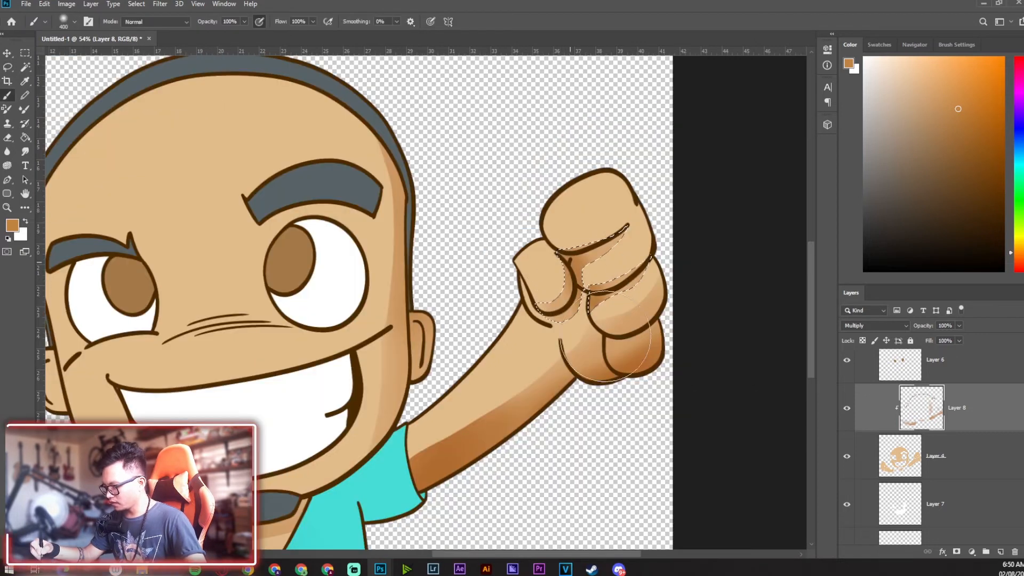
# - Brush soft brown shading into the selected finger and thumb shadows of the raised right fist
pyautogui.moveTo(605, 336)
pyautogui.mouseDown()
pyautogui.moveTo(565, 250)
pyautogui.moveTo(601, 324)
pyautogui.moveTo(569, 268)
pyautogui.moveTo(591, 306)
pyautogui.moveTo(586, 276)
pyautogui.mouseUp()
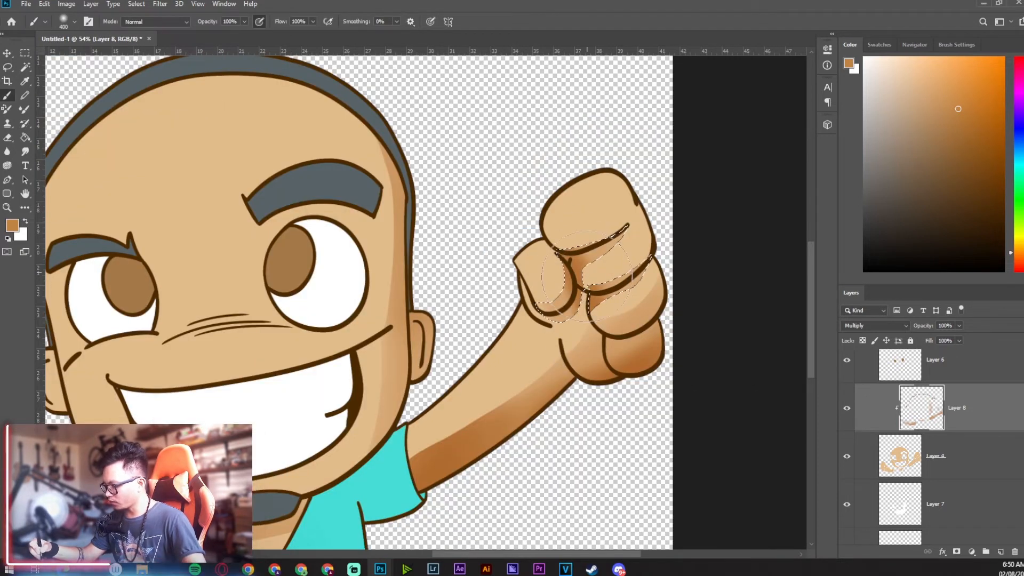
pyautogui.press('z')
pyautogui.moveTo(632, 311); pyautogui.dragTo(621, 308)
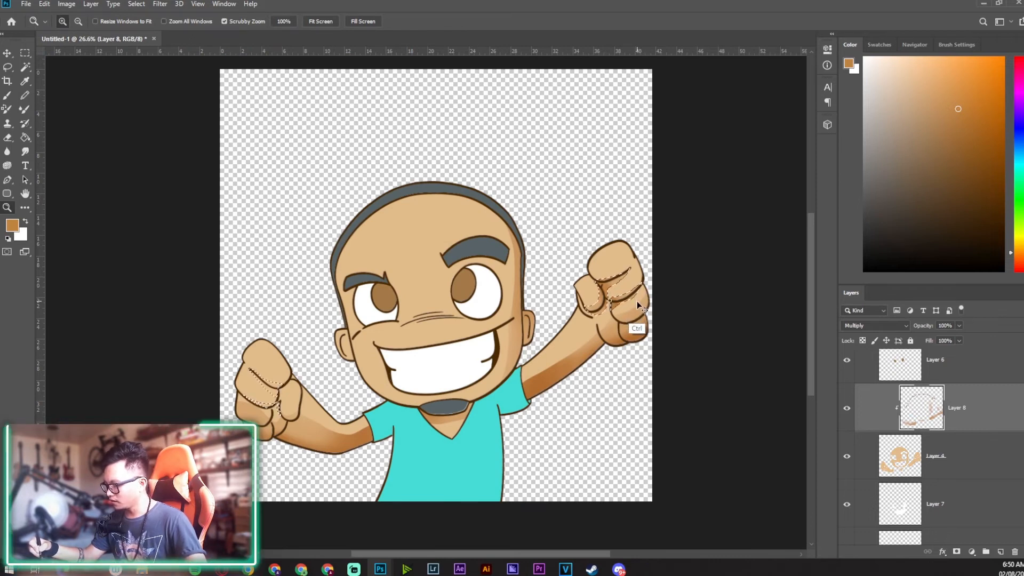
# - Refine the lasso selection on the raised right fist and brush soft brown shading beneath the upper finger and beside the thumb
pyautogui.moveTo(620, 306)
pyautogui.mouseDown()
pyautogui.moveTo(641, 294)
pyautogui.moveTo(612, 295)
pyautogui.mouseUp()
pyautogui.press('l')
pyautogui.moveTo(571, 268)
pyautogui.mouseDown()
pyautogui.moveTo(597, 272)
pyautogui.moveTo(575, 283)
pyautogui.moveTo(590, 293)
pyautogui.moveTo(586, 285)
pyautogui.mouseUp()
pyautogui.press('z')
pyautogui.moveTo(675, 281); pyautogui.dragTo(621, 318)
pyautogui.press('b')
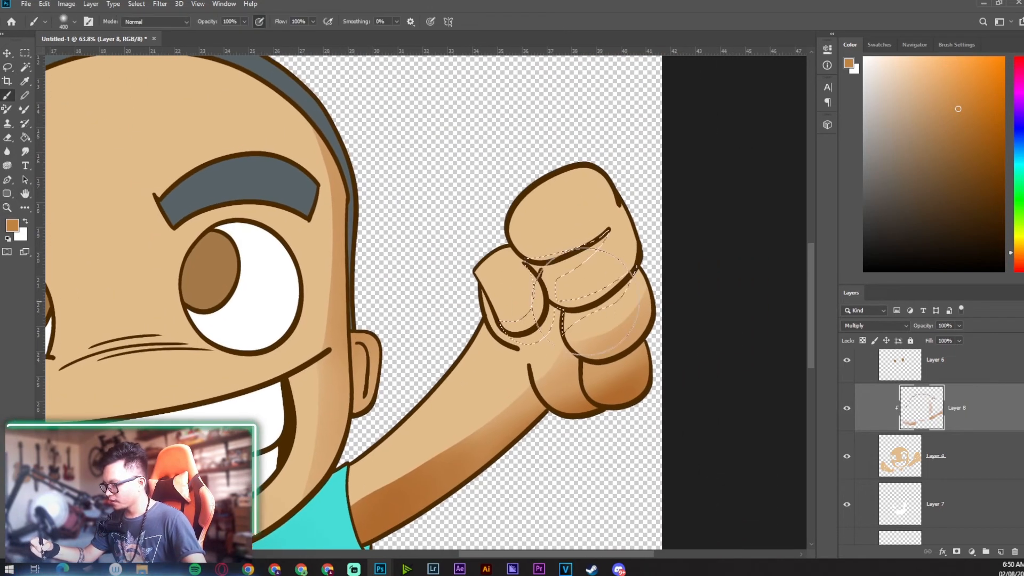
pyautogui.moveTo(520, 314)
pyautogui.mouseDown()
pyautogui.moveTo(537, 261)
pyautogui.moveTo(570, 290)
pyautogui.moveTo(572, 246)
pyautogui.mouseUp()
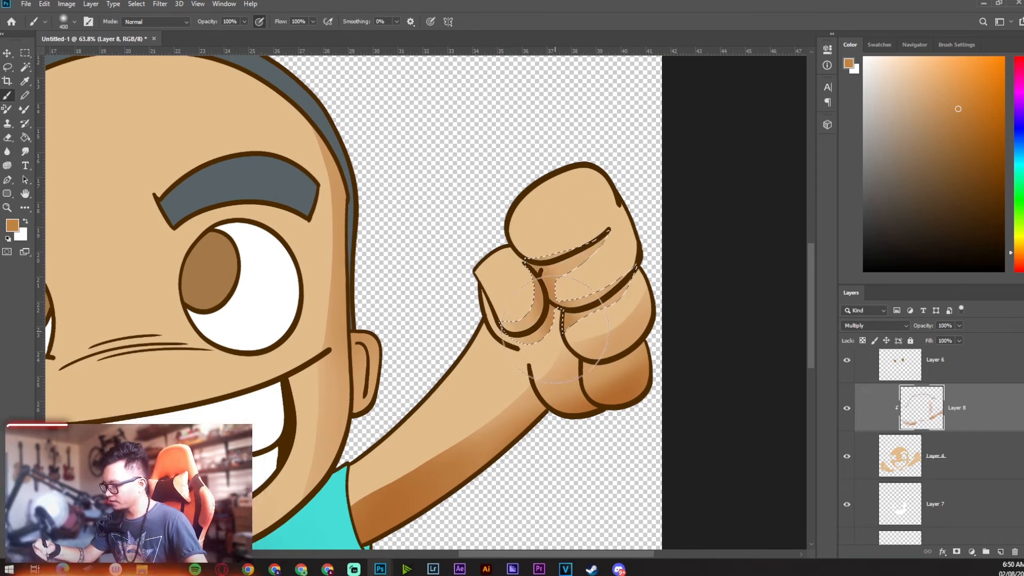
# - Erase the brown shading along the top of the forehead with a 300 px eraser
pyautogui.hotkey('ctrl', '0')
pyautogui.press('h')
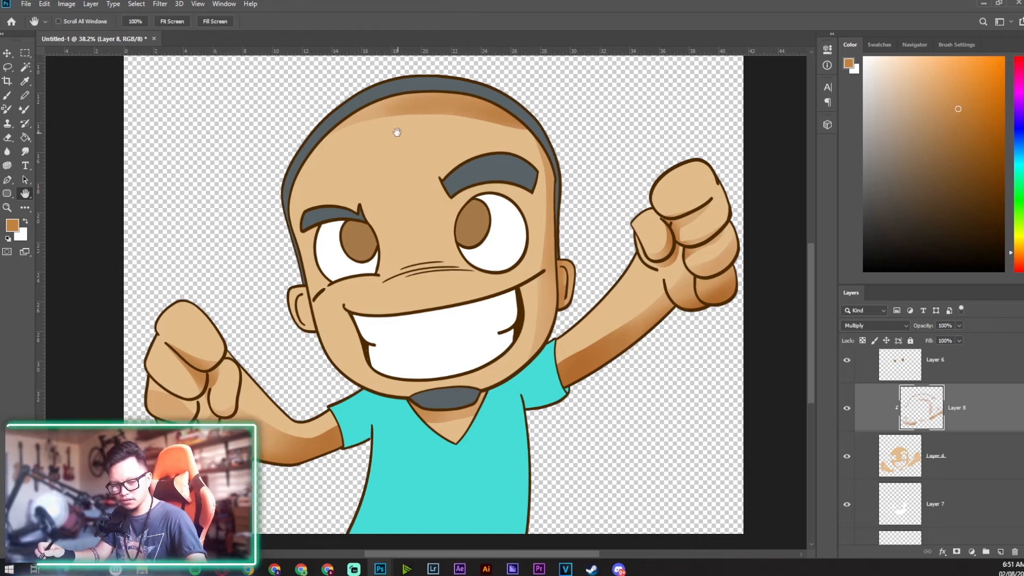
pyautogui.press('e')
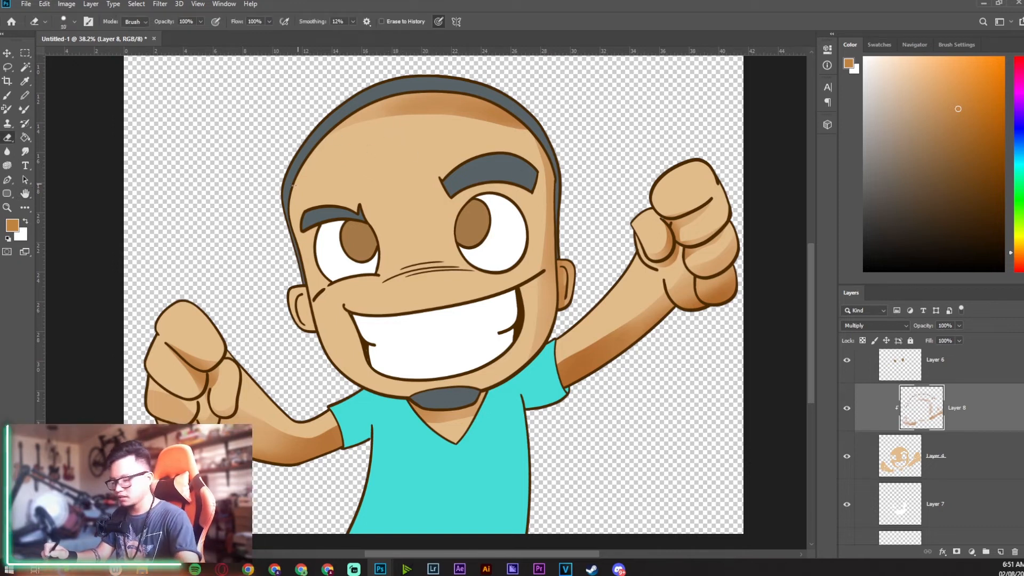
pyautogui.press(']')
pyautogui.press(']')
pyautogui.press(']')
pyautogui.press(']')
pyautogui.press(']')
pyautogui.press(']')
pyautogui.press(']')
pyautogui.press(']')
pyautogui.press(']')
pyautogui.press(']')
pyautogui.press(']')
pyautogui.press(']')
pyautogui.press(']')
pyautogui.press(']')
pyautogui.press(']')
pyautogui.press(']')
pyautogui.press(']')
pyautogui.press(']')
pyautogui.press(']')
pyautogui.press(']')
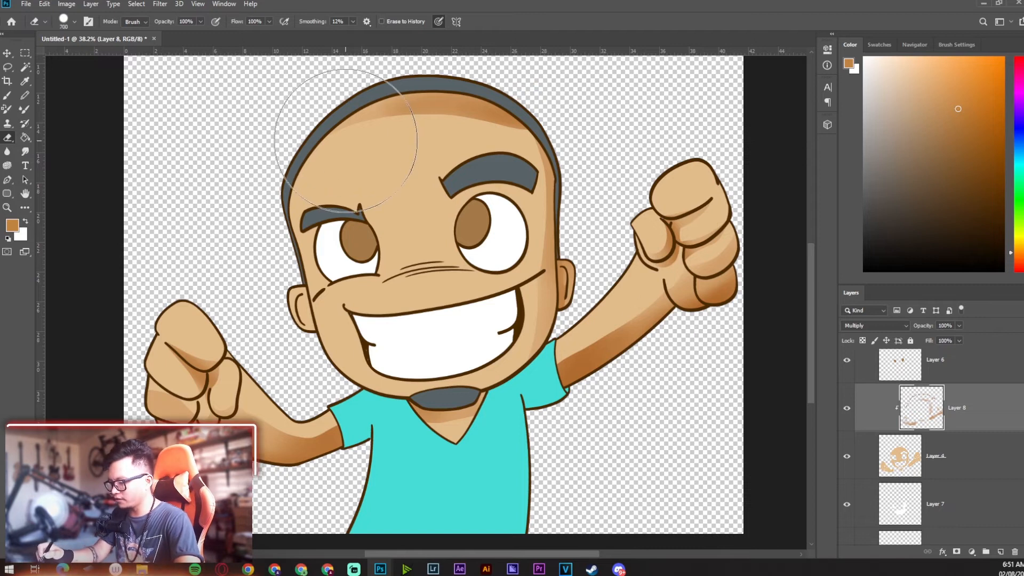
pyautogui.press('[')
pyautogui.press('[')
pyautogui.moveTo(312, 147)
pyautogui.mouseDown()
pyautogui.moveTo(432, 79)
pyautogui.moveTo(321, 159)
pyautogui.moveTo(326, 168)
pyautogui.moveTo(420, 147)
pyautogui.moveTo(519, 101)
pyautogui.mouseUp()
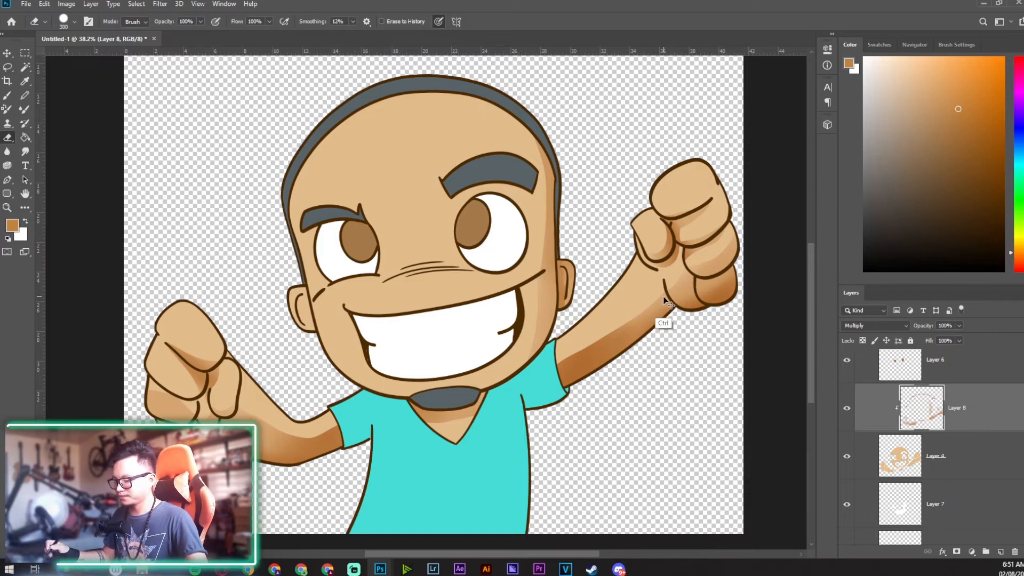
# - On the turquoise shirt layer, lasso shadow shapes on both sides of the collar beneath the chin
pyautogui.press('z')
pyautogui.moveTo(602, 347); pyautogui.dragTo(587, 342)
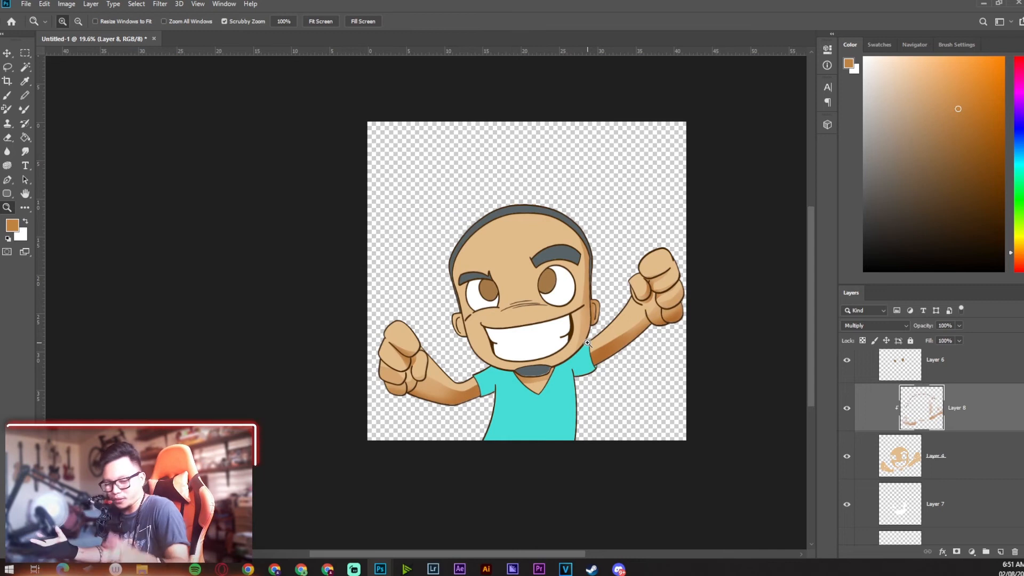
pyautogui.moveTo(594, 356); pyautogui.dragTo(658, 338)
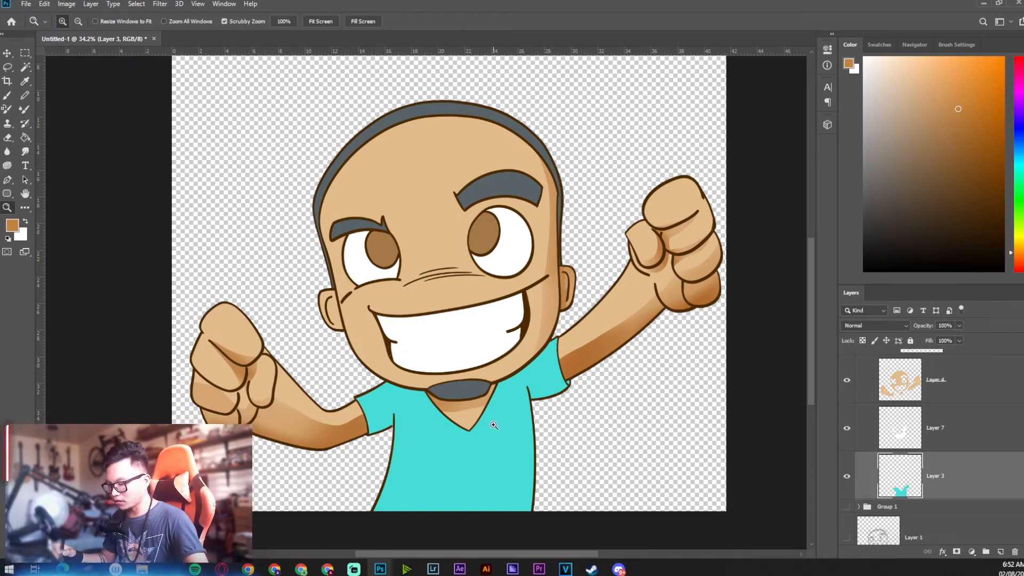
pyautogui.click(497, 386)
pyautogui.press('l')
pyautogui.moveTo(344, 337)
pyautogui.mouseDown()
pyautogui.moveTo(403, 378)
pyautogui.moveTo(482, 373)
pyautogui.mouseUp()
# - Sample the shirt's turquoise, choose a darker teal from it, and add a new layer clipped to the shirt layer
pyautogui.press('b')
pyautogui.keyDown('alt'); pyautogui.click(488, 445); pyautogui.keyUp('alt')
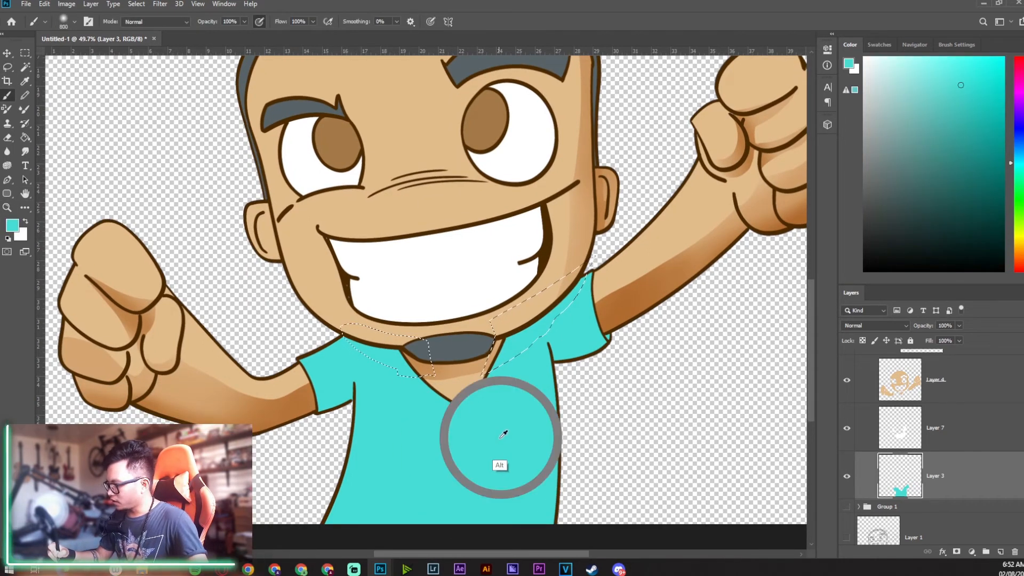
pyautogui.keyDown('alt'); pyautogui.click(513, 412); pyautogui.keyUp('alt')
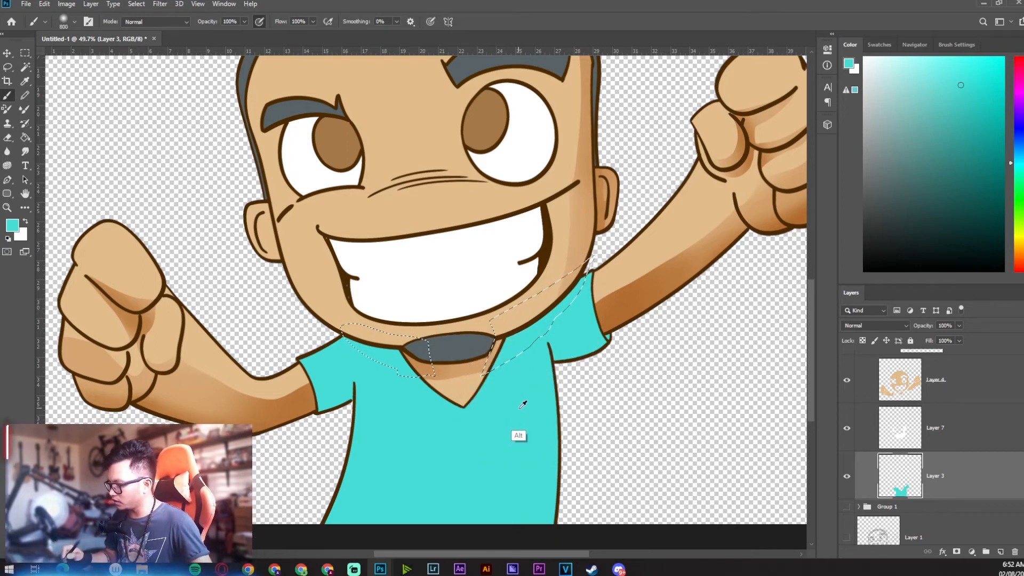
pyautogui.click(978, 117)
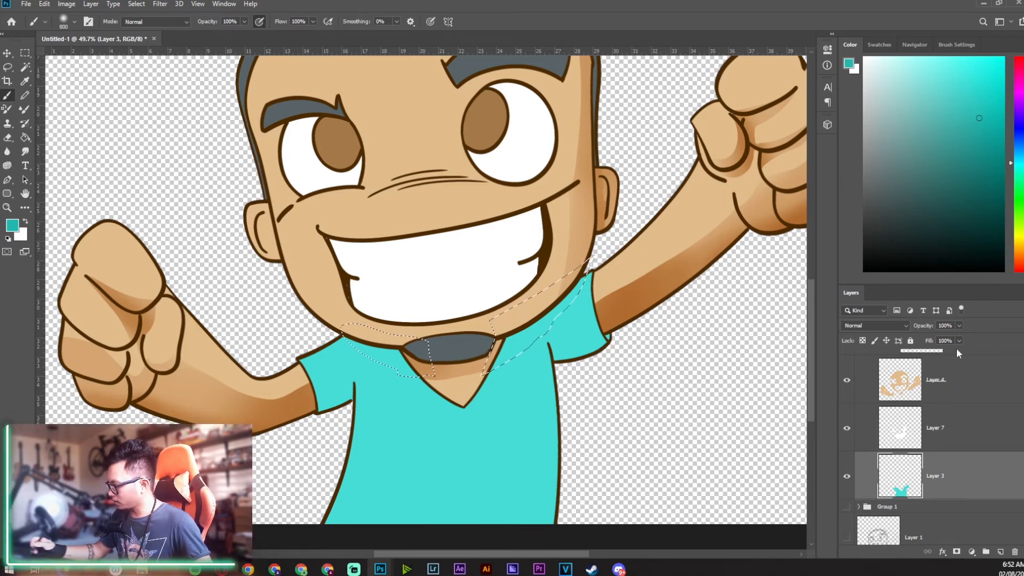
pyautogui.click(1002, 552)
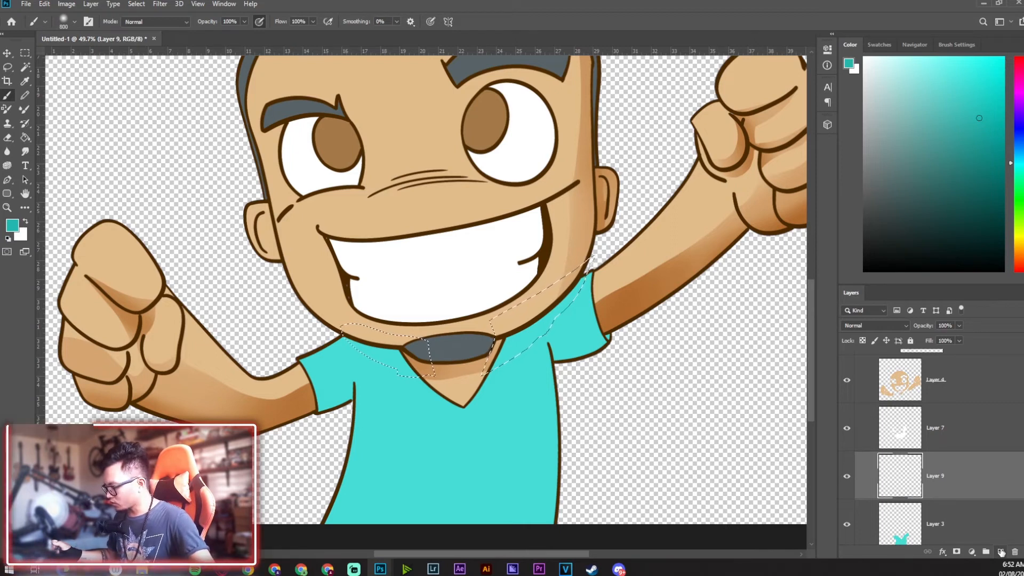
pyautogui.hotkey('ctrl', 'alt', 'g')
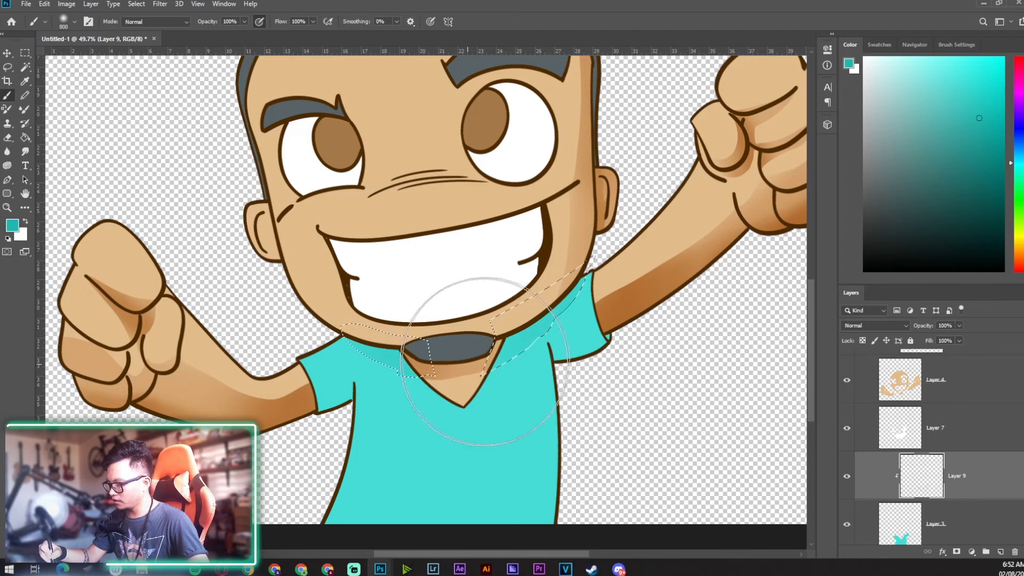
# - Brush darker teal shading into the selected collar shadows with a 400 px brush
pyautogui.press('[')
pyautogui.press('[')
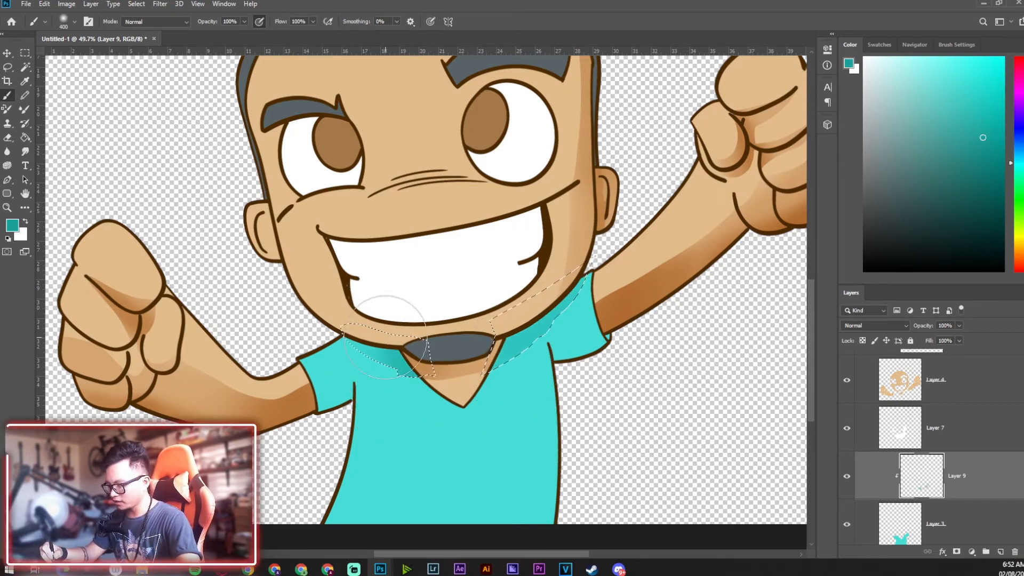
pyautogui.moveTo(389, 331)
pyautogui.mouseDown()
pyautogui.moveTo(518, 316)
pyautogui.moveTo(477, 416)
pyautogui.moveTo(525, 317)
pyautogui.mouseUp()
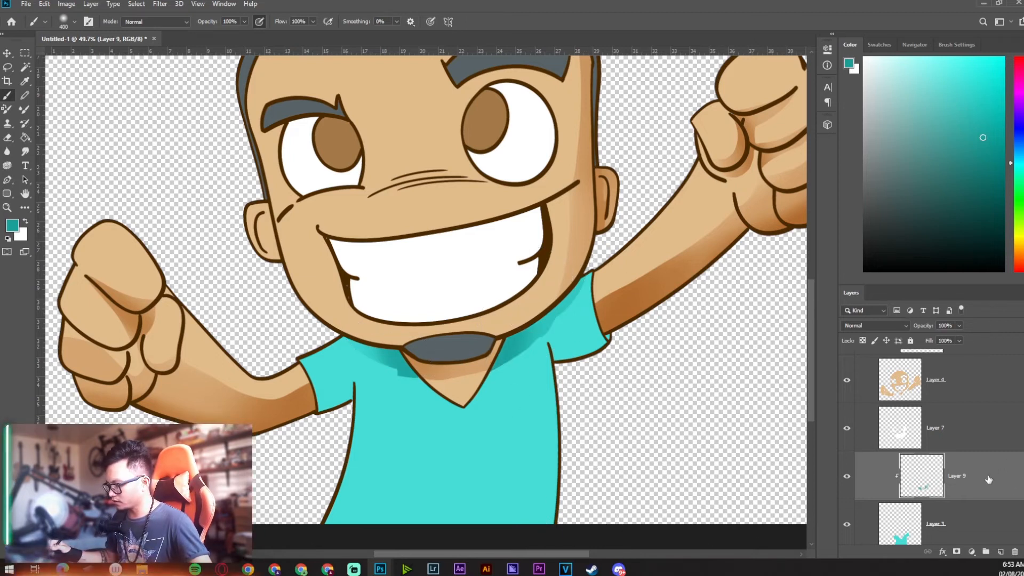
# - Lasso a shadow strip down the right edge of the shirt below the sleeve and shade it darker teal
pyautogui.moveTo(562, 429); pyautogui.dragTo(552, 324)
pyautogui.press('l')
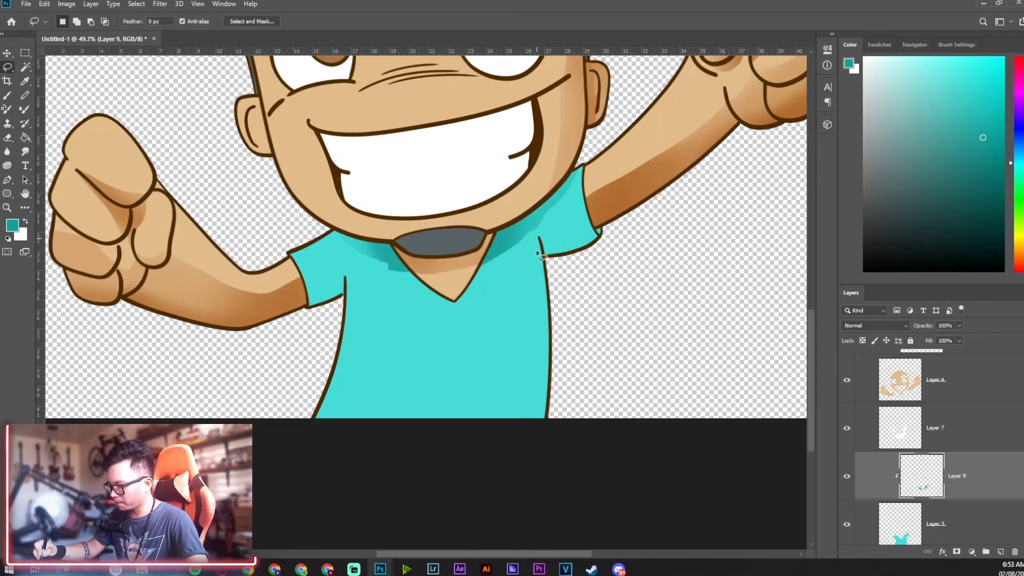
pyautogui.moveTo(582, 335)
pyautogui.mouseDown()
pyautogui.moveTo(581, 268)
pyautogui.moveTo(605, 242)
pyautogui.mouseUp()
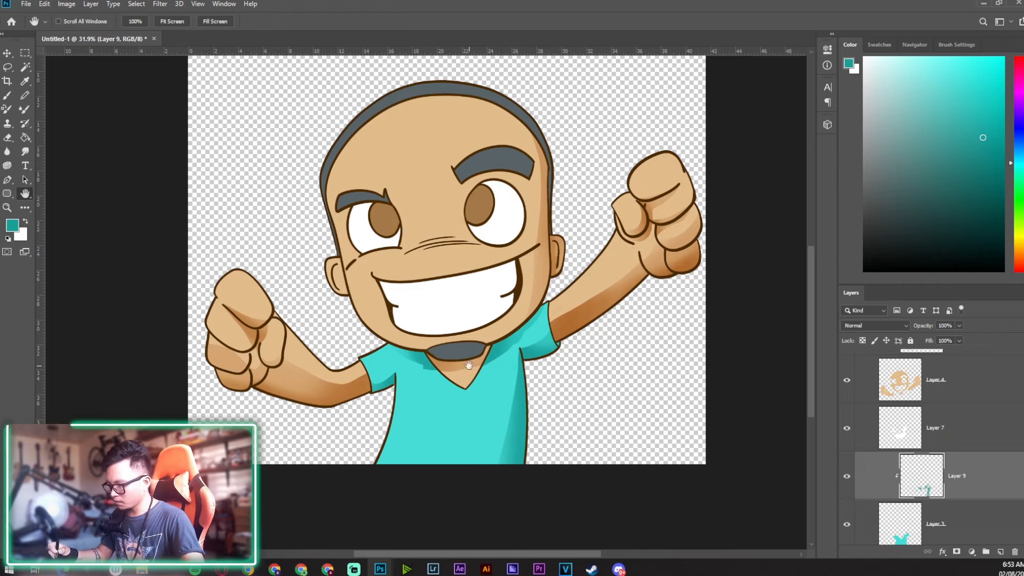
# - Lasso the right half of the shirt, shade it softly with a 1900 px teal brush, and deselect
pyautogui.press('l')
pyautogui.moveTo(542, 485)
pyautogui.mouseDown()
pyautogui.moveTo(579, 432)
pyautogui.moveTo(586, 341)
pyautogui.moveTo(566, 283)
pyautogui.moveTo(484, 306)
pyautogui.moveTo(461, 344)
pyautogui.mouseUp()
pyautogui.press('b')
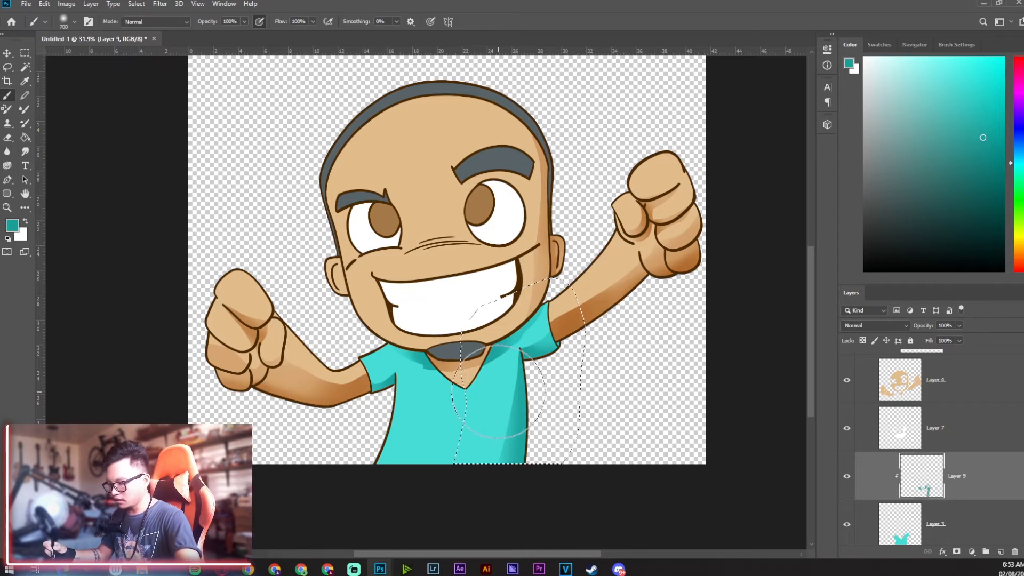
pyautogui.press(']')
pyautogui.press(']')
pyautogui.press(']')
pyautogui.press(']')
pyautogui.press(']')
pyautogui.press(']')
pyautogui.press(']')
pyautogui.press(']')
pyautogui.press(']')
pyautogui.press(']')
pyautogui.press(']')
pyautogui.press(']')
pyautogui.press(']')
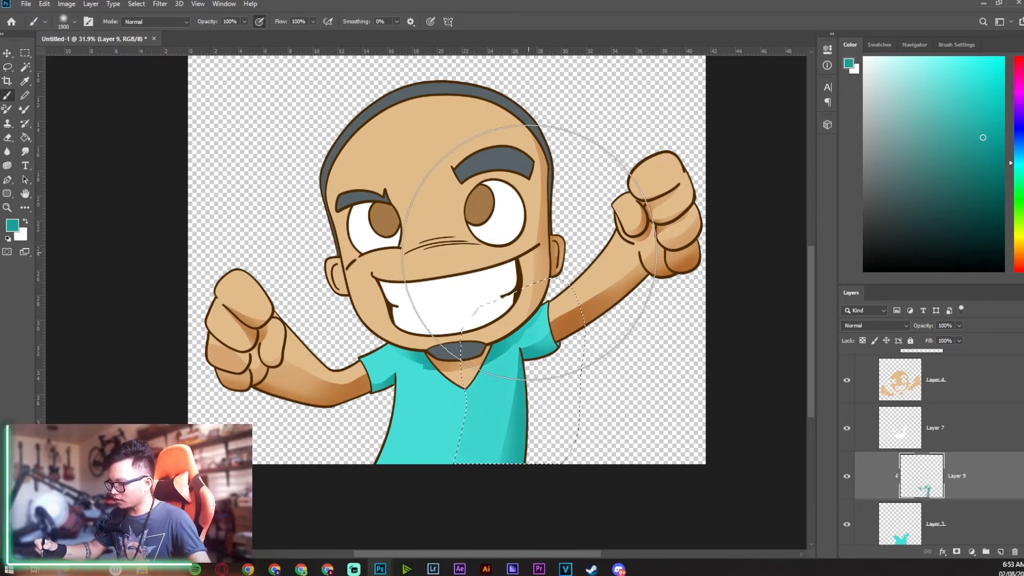
pyautogui.hotkey('ctrl', 'd')
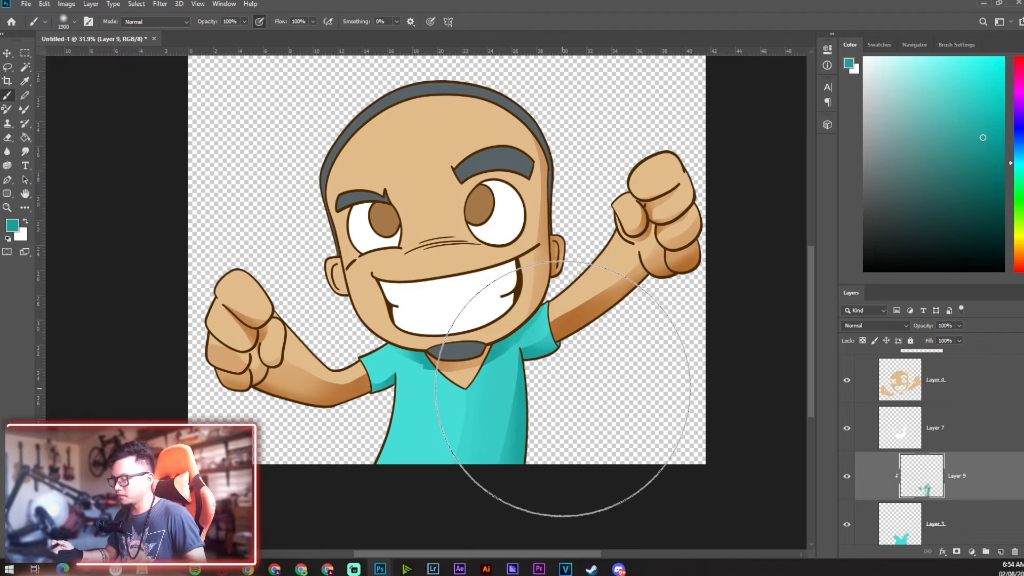
# - Add a new layer above the hair and eyebrow layer, clip it to that layer, and set its blend mode to Multiply
pyautogui.scroll(3, 959, 398)
pyautogui.click(984, 400)
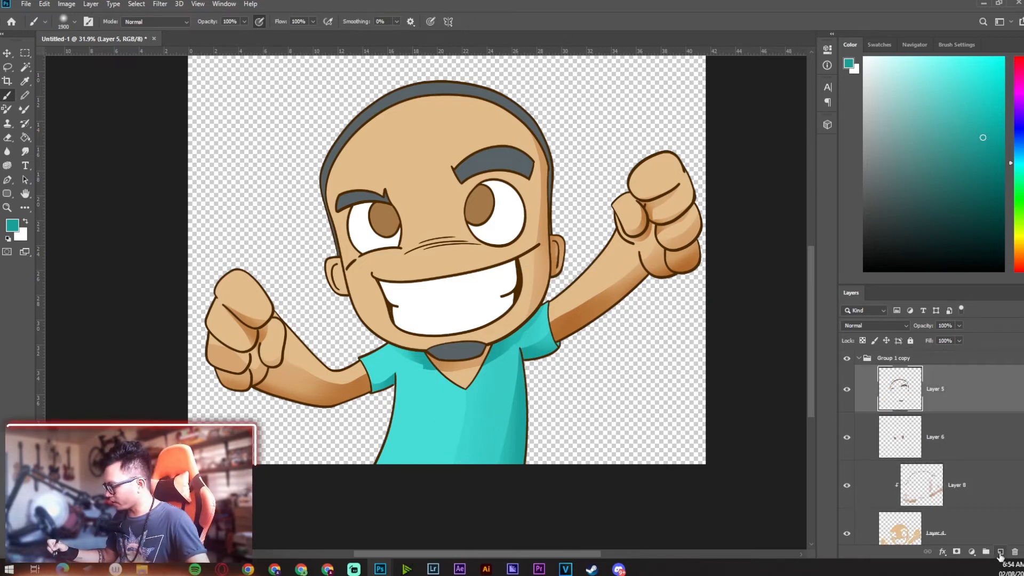
pyautogui.click(1000, 553)
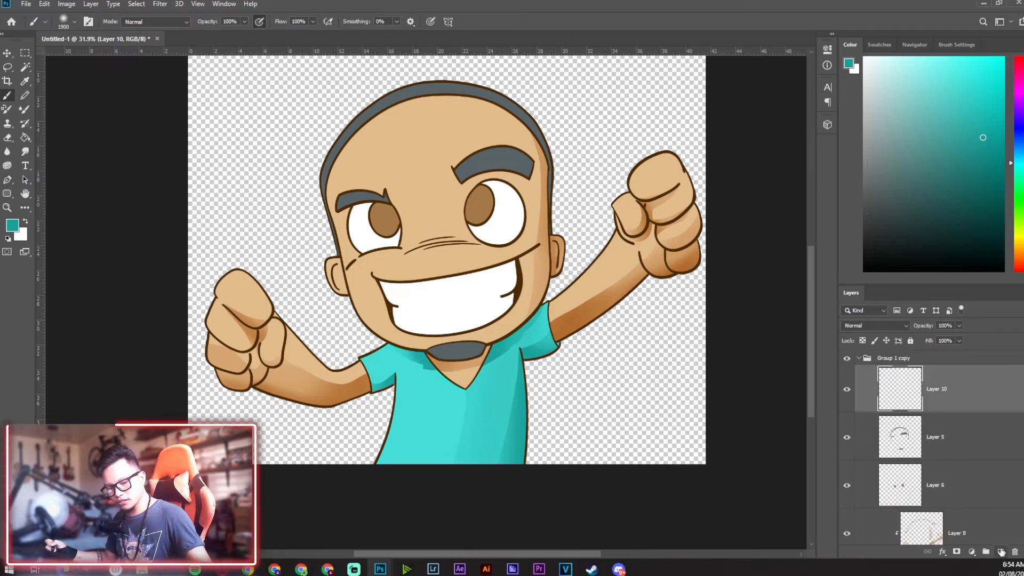
pyautogui.hotkey('ctrl', 'alt', 'g')
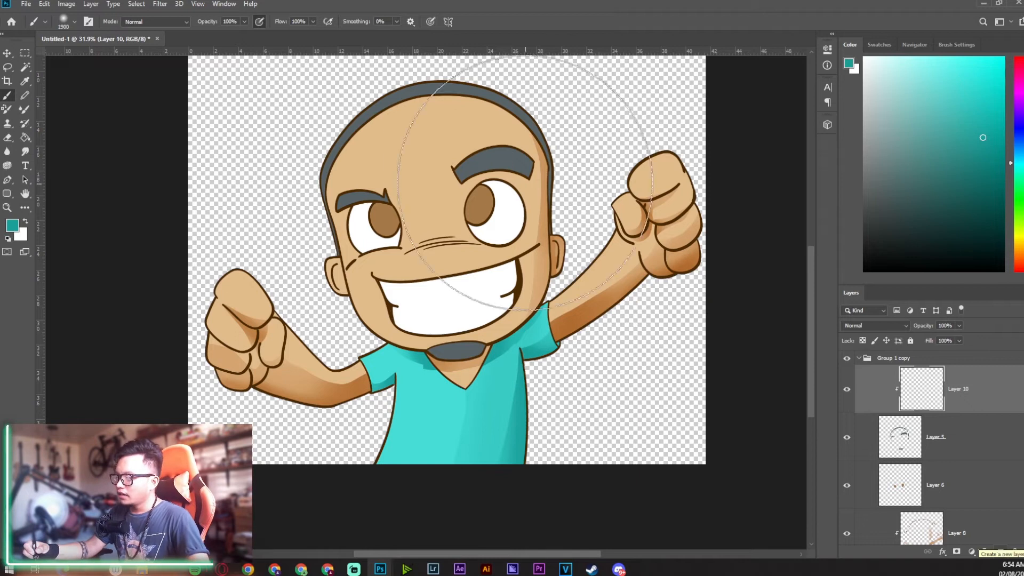
pyautogui.hotkey('ctrl', 'space')
pyautogui.moveTo(492, 192); pyautogui.dragTo(523, 258)
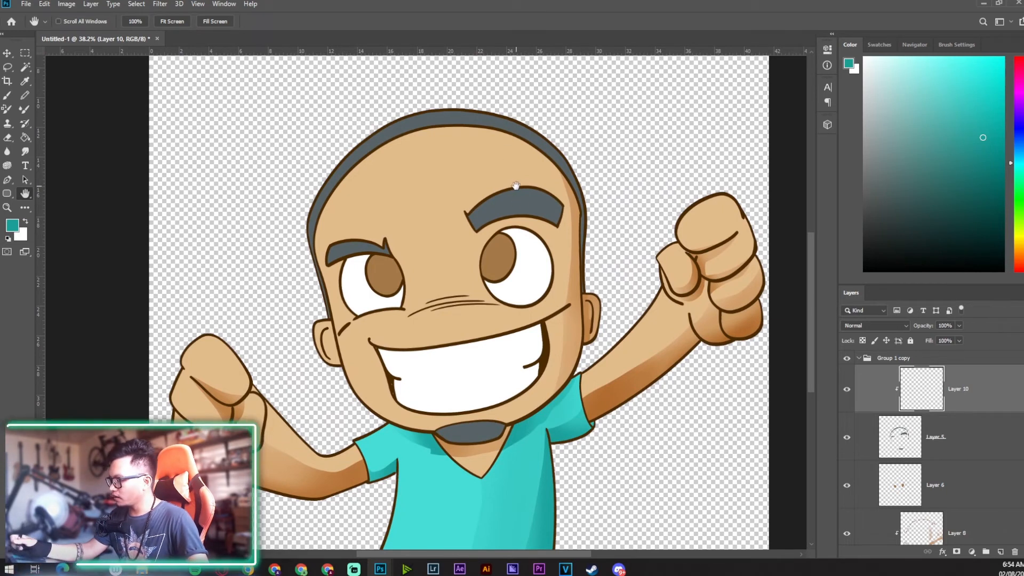
pyautogui.click(901, 325)
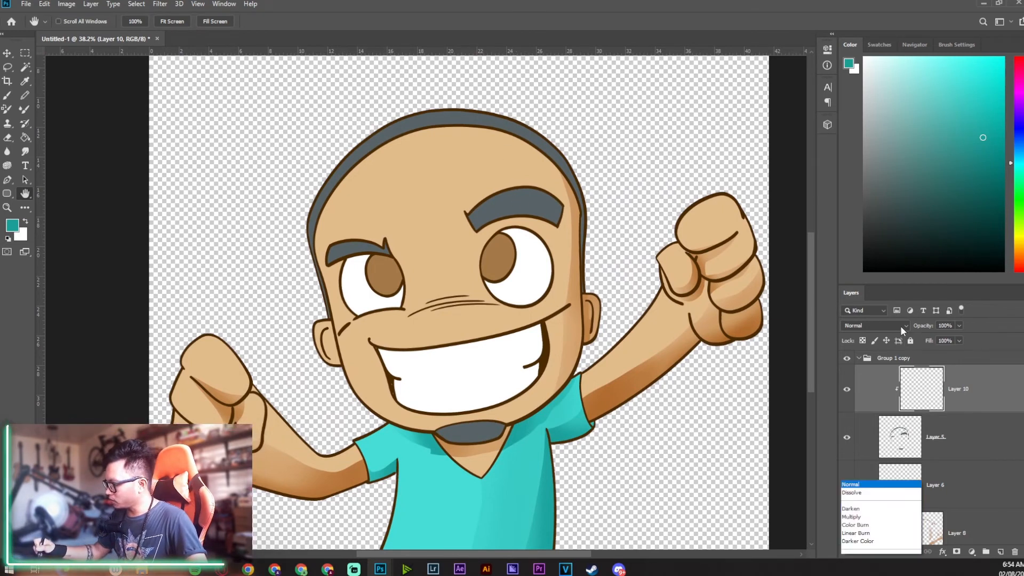
pyautogui.click(864, 330)
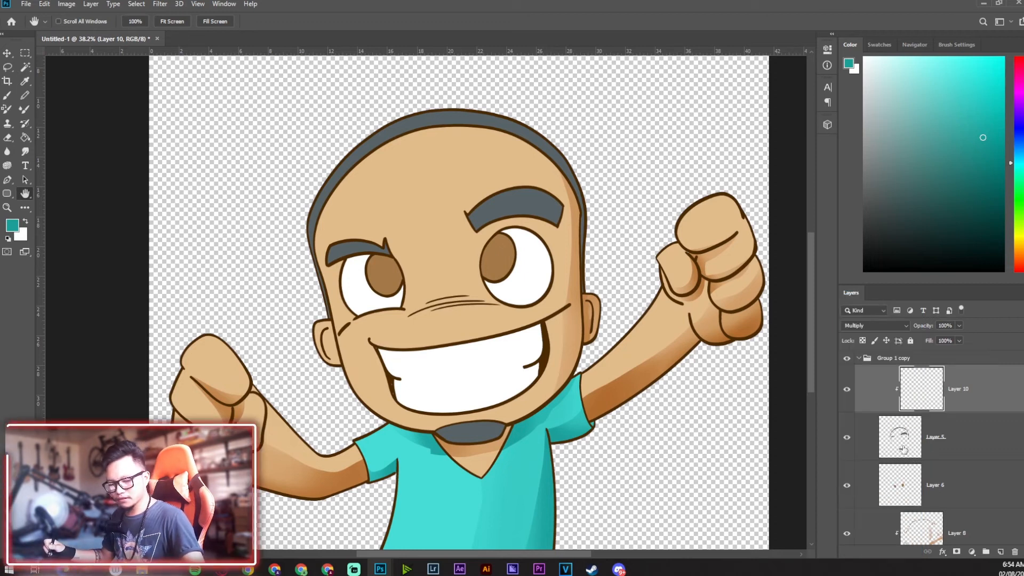
pyautogui.click(889, 462)
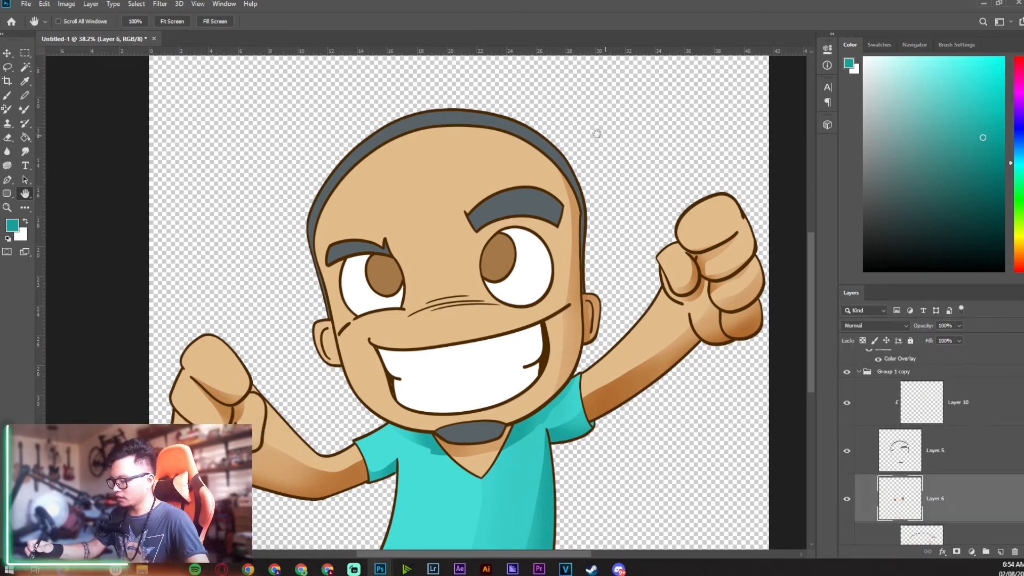
pyautogui.click(931, 412)
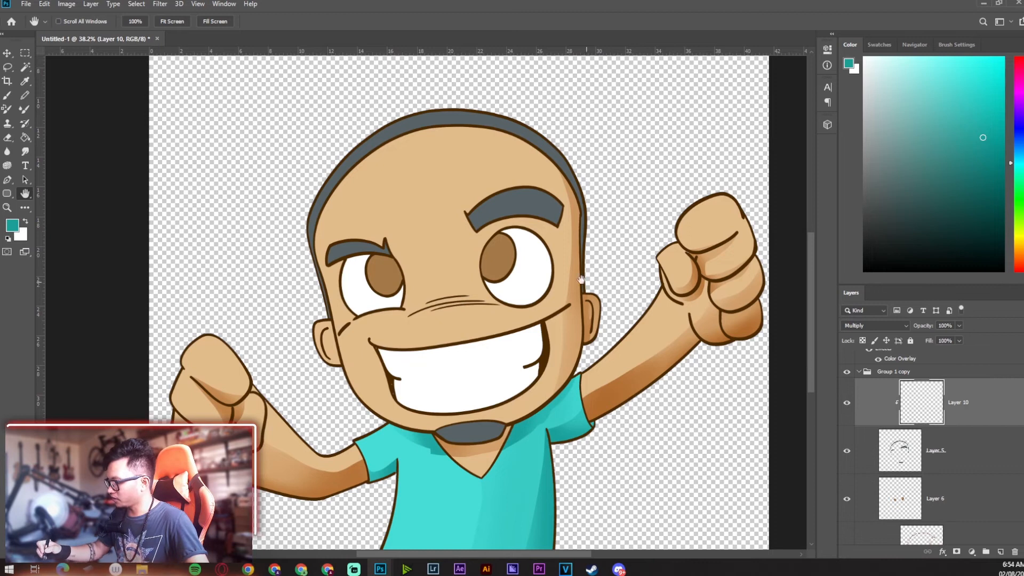
# - Lasso an arc across the top of the head enclosing the hair band
pyautogui.moveTo(490, 204); pyautogui.dragTo(496, 204)
pyautogui.moveTo(485, 201); pyautogui.dragTo(487, 251)
pyautogui.press('l')
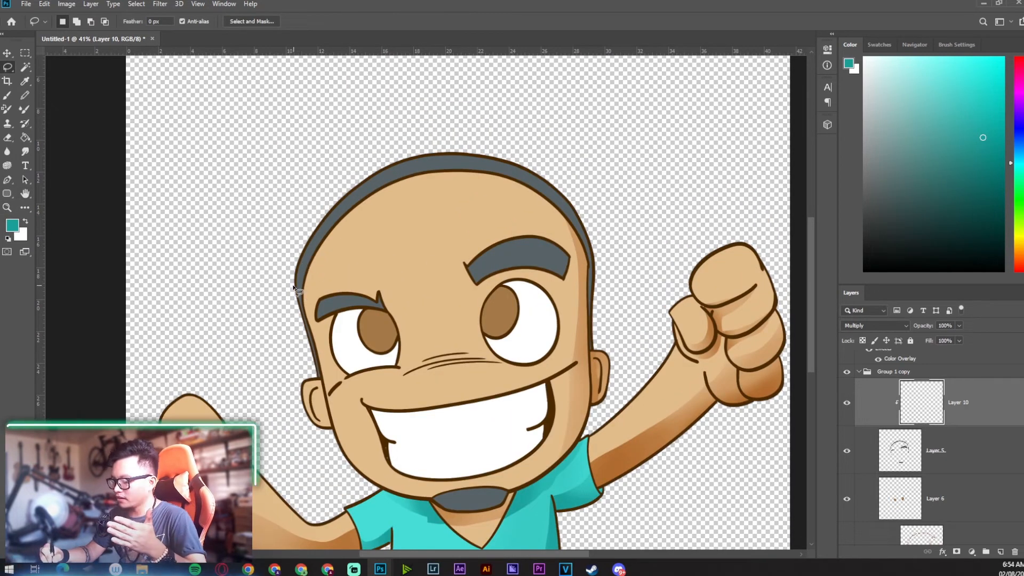
pyautogui.moveTo(492, 209)
pyautogui.mouseDown()
pyautogui.moveTo(564, 233)
pyautogui.moveTo(588, 268)
pyautogui.moveTo(612, 261)
pyautogui.moveTo(591, 189)
pyautogui.moveTo(390, 124)
pyautogui.moveTo(257, 255)
pyautogui.moveTo(277, 283)
pyautogui.moveTo(301, 290)
pyautogui.mouseUp()
# - Choose a muted teal-blue as the brush colour for the hair shading
pyautogui.press('b')
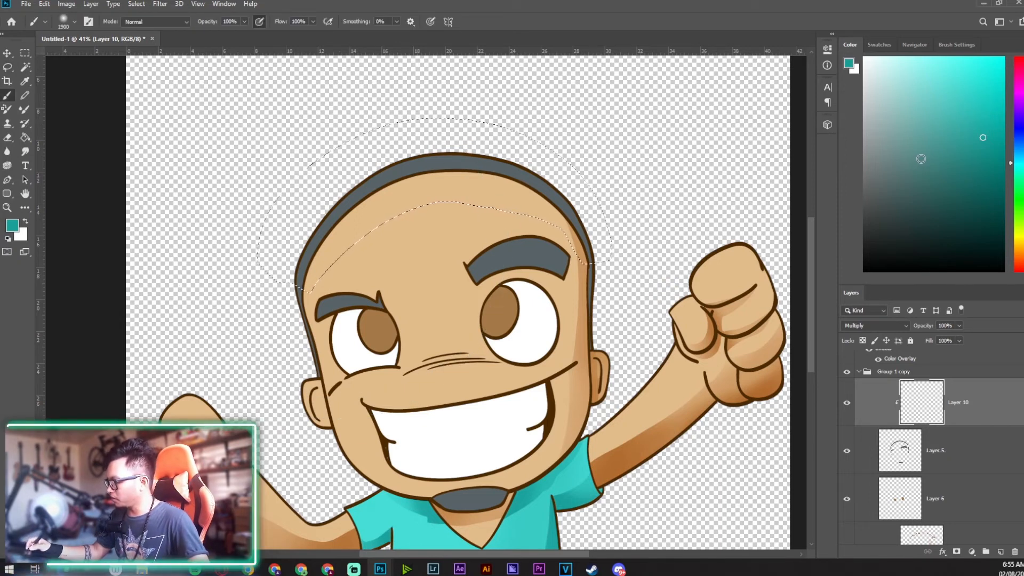
pyautogui.moveTo(853, 193); pyautogui.dragTo(856, 238)
pyautogui.click(1018, 156)
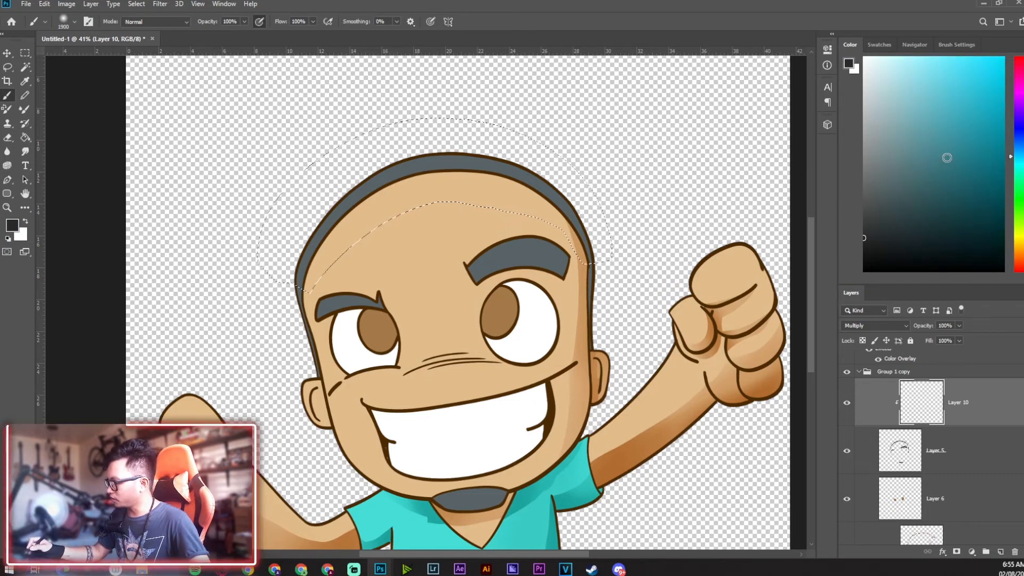
pyautogui.click(933, 133)
pyautogui.click(956, 131)
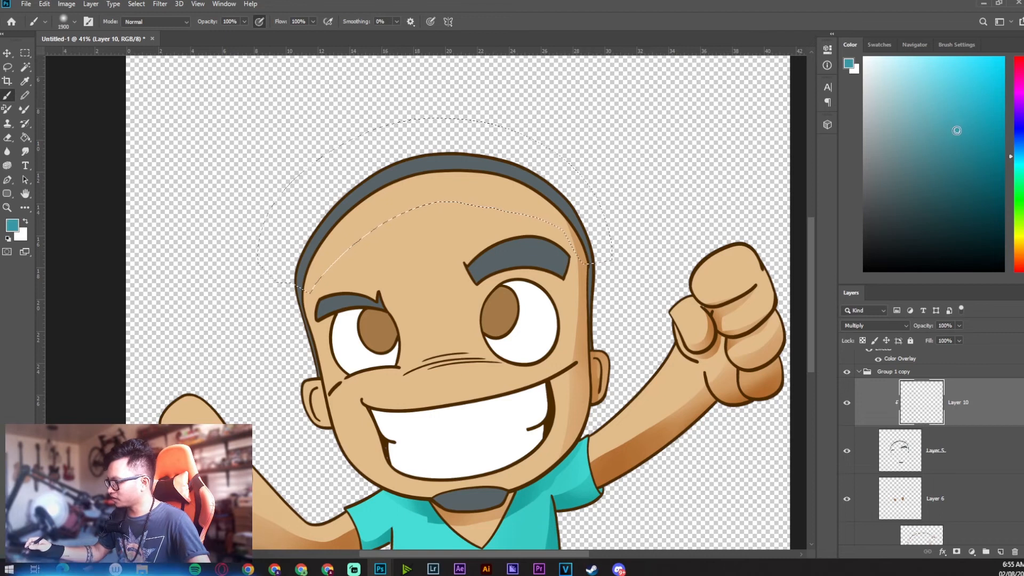
pyautogui.click(957, 113)
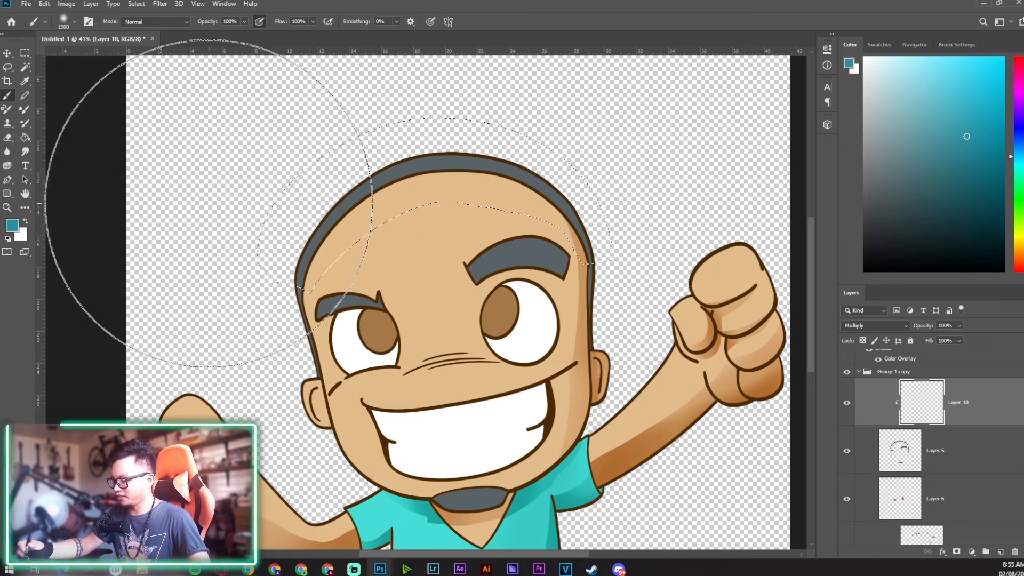
# - Brush teal-blue shading over the selected hair band with the 1900 px brush, then deselect
pyautogui.moveTo(597, 271)
pyautogui.mouseDown()
pyautogui.moveTo(552, 208)
pyautogui.moveTo(396, 169)
pyautogui.moveTo(289, 330)
pyautogui.moveTo(305, 386)
pyautogui.mouseUp()
pyautogui.moveTo(594, 288)
pyautogui.mouseDown()
pyautogui.moveTo(549, 194)
pyautogui.moveTo(563, 224)
pyautogui.moveTo(544, 204)
pyautogui.mouseUp()
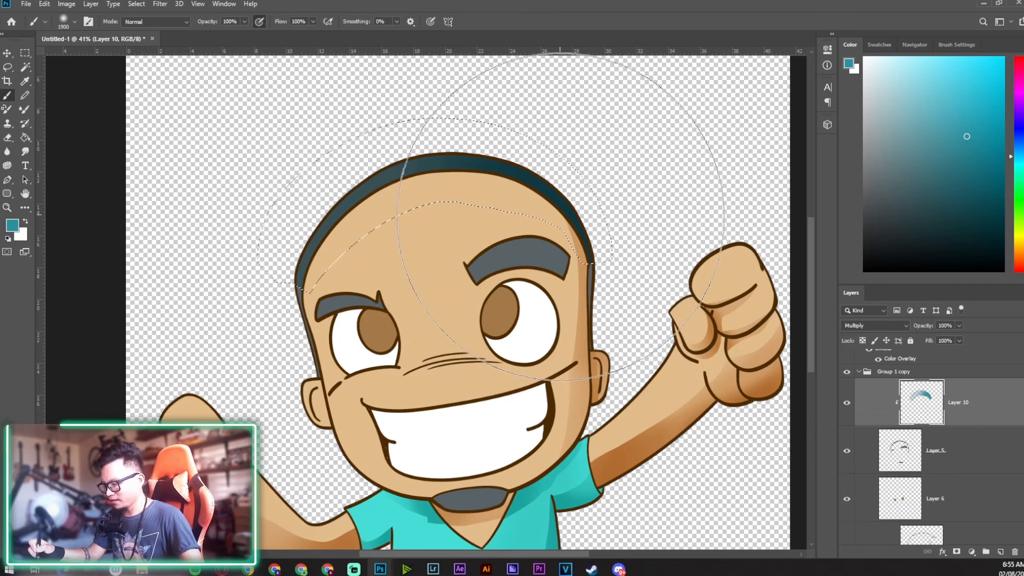
pyautogui.hotkey('ctrl', 'd')
pyautogui.press('z')
pyautogui.scroll(-5, 655, 250)
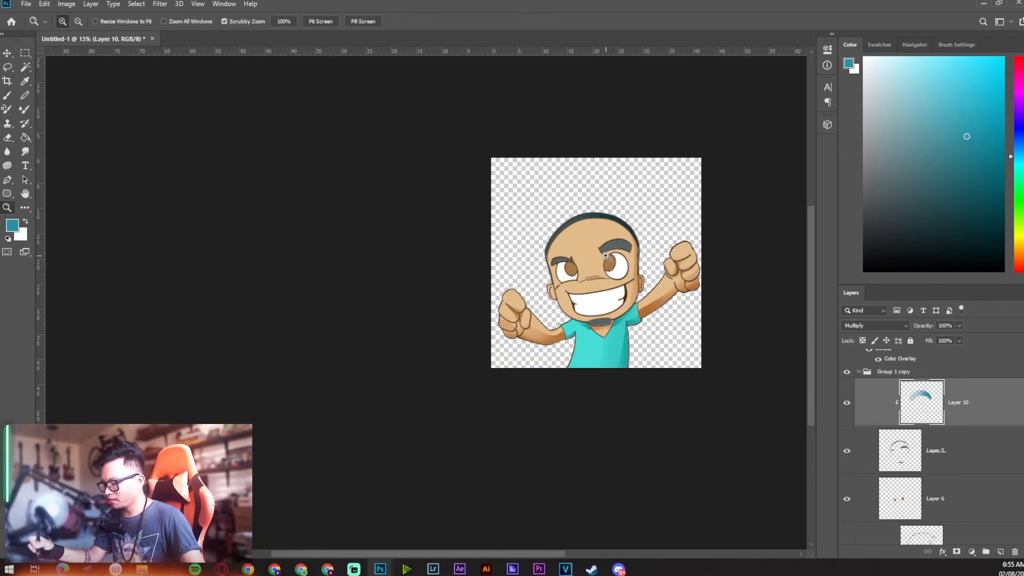
# - Brush teal-blue shading over both eyebrows with the 200 px brush, keeping the outer end of the raised eyebrow darkest
pyautogui.moveTo(611, 223); pyautogui.dragTo(676, 199)
pyautogui.press('h')
pyautogui.press('l')
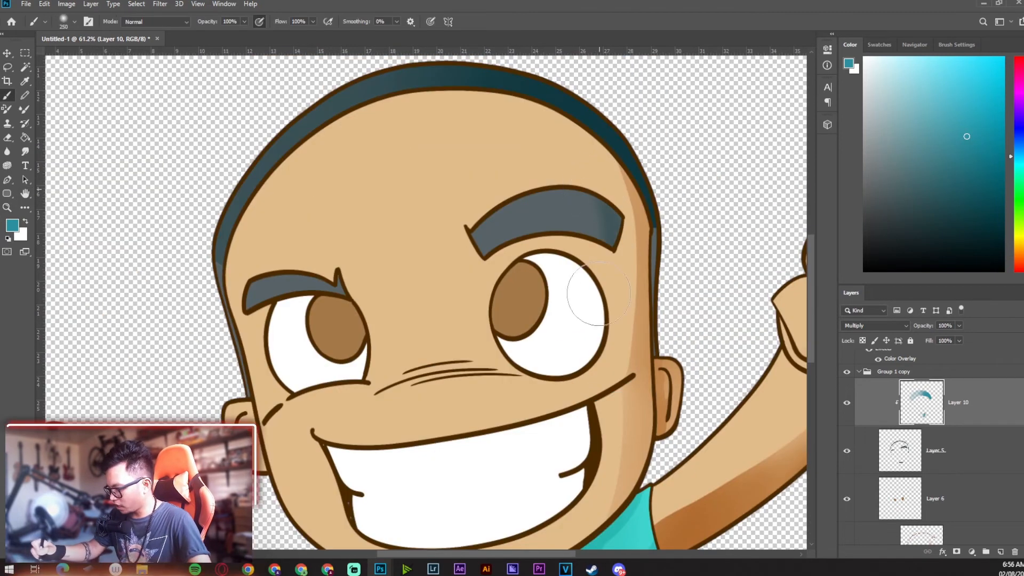
pyautogui.hotkey('ctrl', 'z')
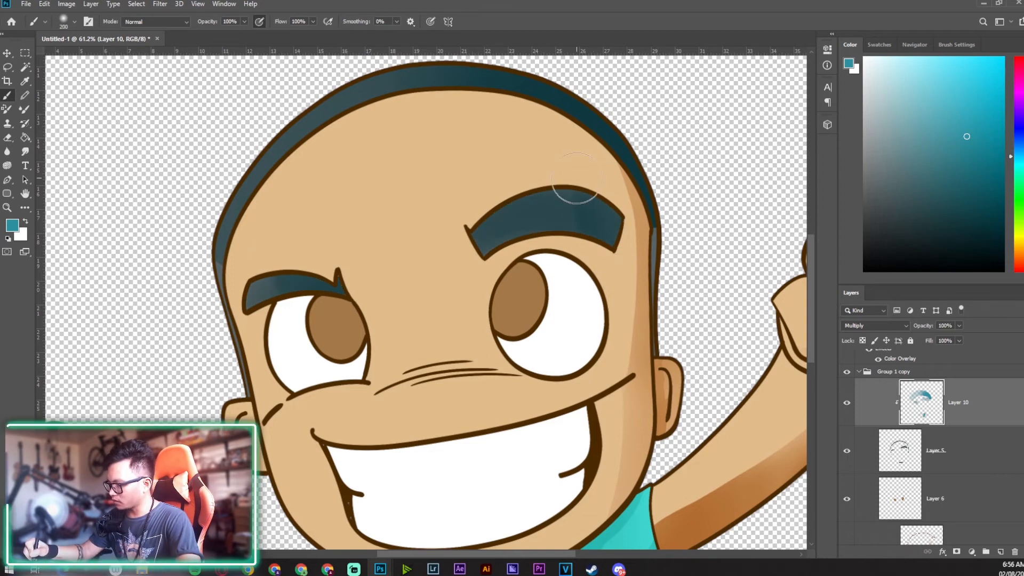
pyautogui.moveTo(576, 178); pyautogui.dragTo(594, 255)
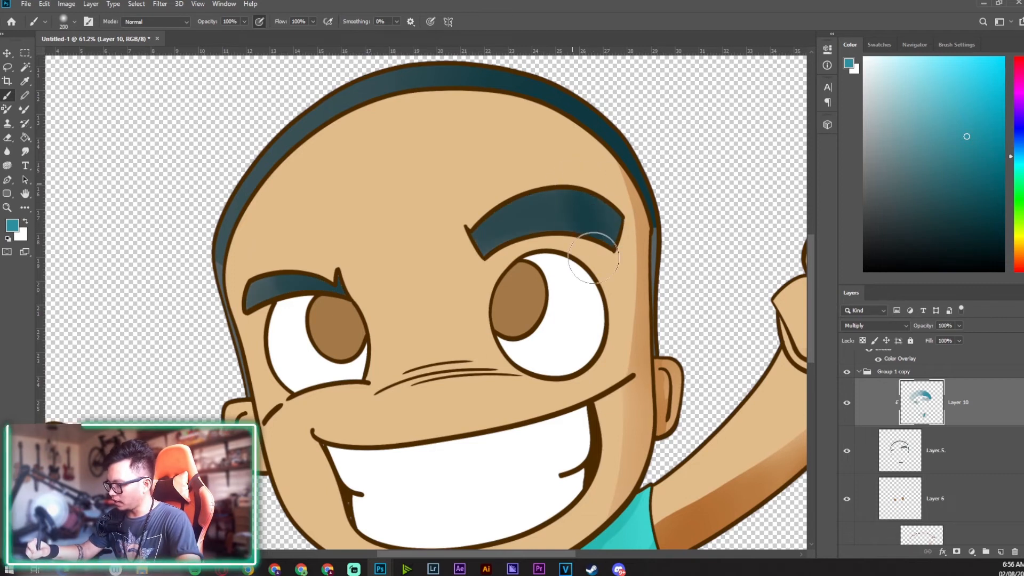
pyautogui.moveTo(588, 197); pyautogui.dragTo(619, 247)
pyautogui.moveTo(554, 195)
pyautogui.mouseDown()
pyautogui.moveTo(608, 226)
pyautogui.moveTo(616, 283)
pyautogui.mouseUp()
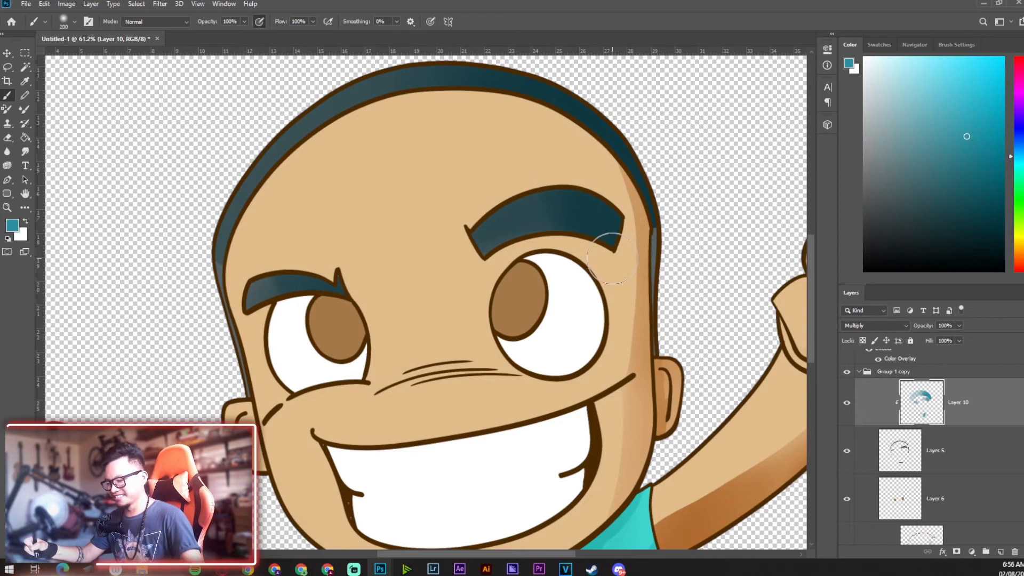
pyautogui.moveTo(595, 190); pyautogui.dragTo(542, 190)
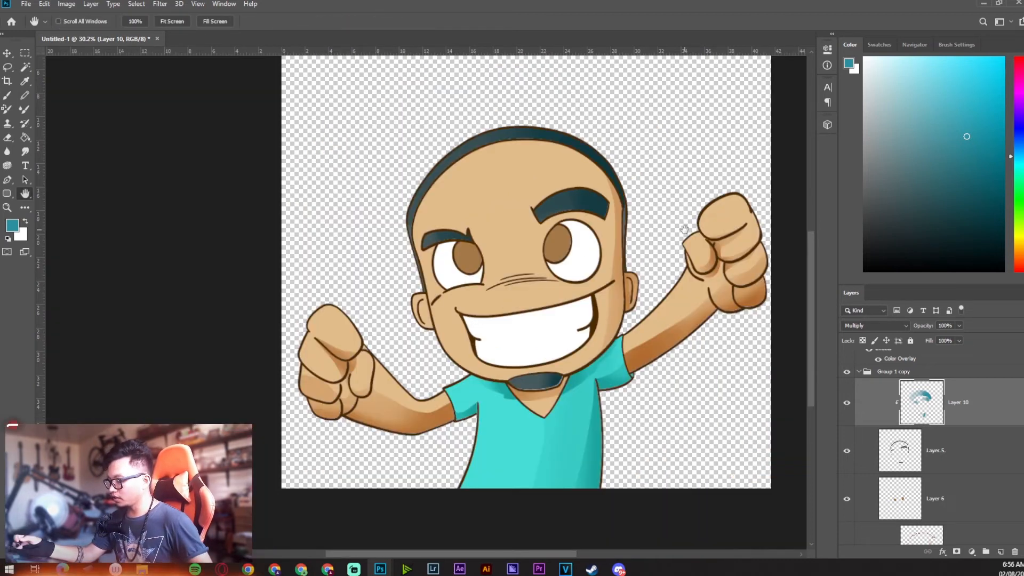
# - Set the blend mode of the clipped shirt shading layer to Multiply
pyautogui.click(882, 326)
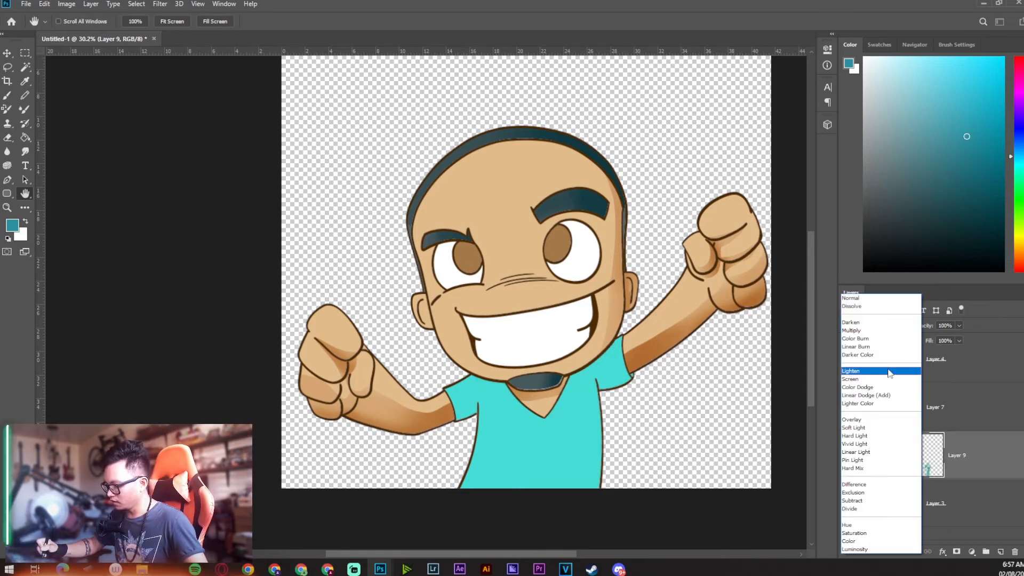
pyautogui.click(888, 331)
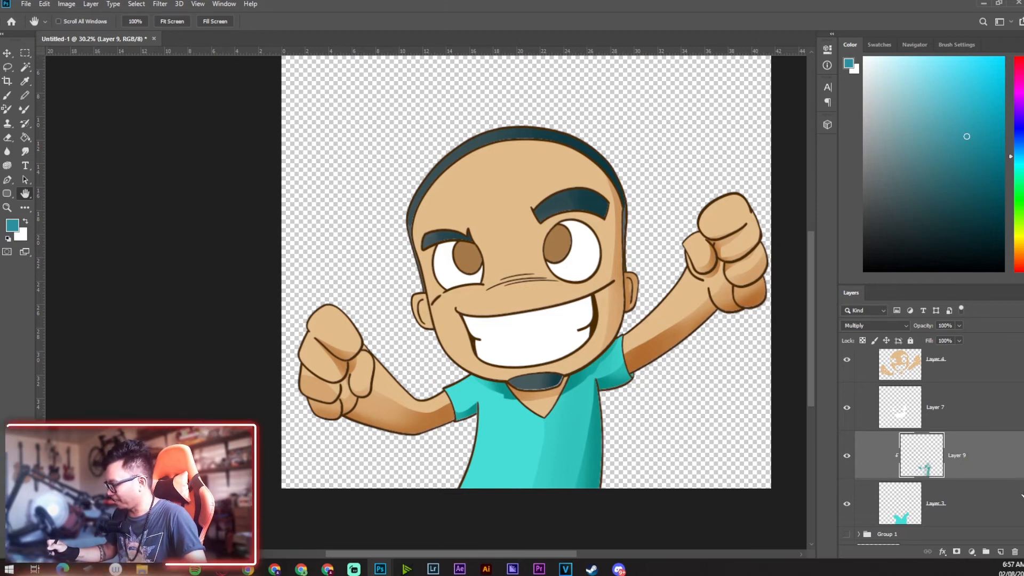
pyautogui.scroll(-5, 978, 457)
# - Select the iris colour layer and sample the brown of the irises as the brush colour
pyautogui.click(978, 457)
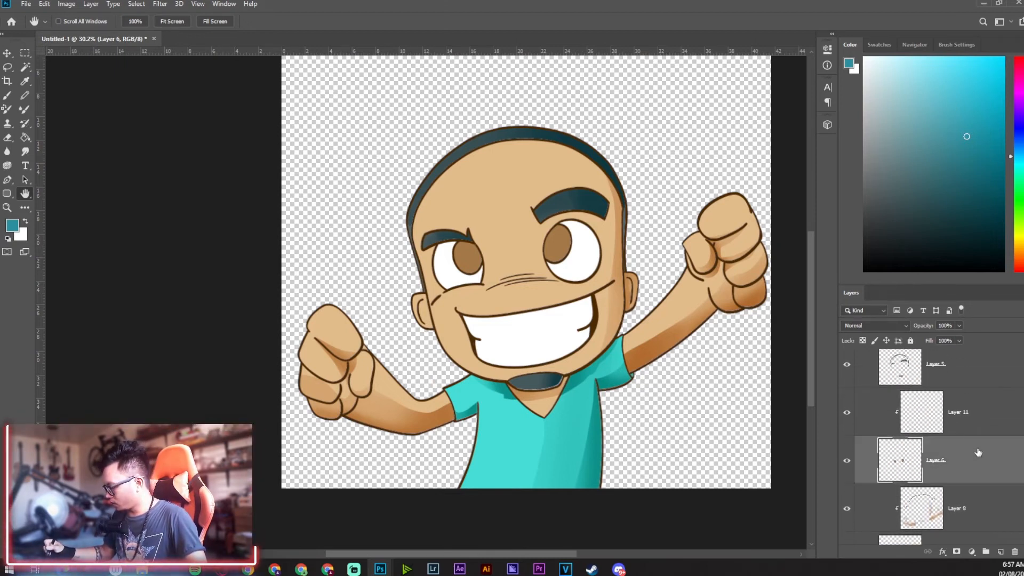
pyautogui.hotkey('ctrl', 'space')
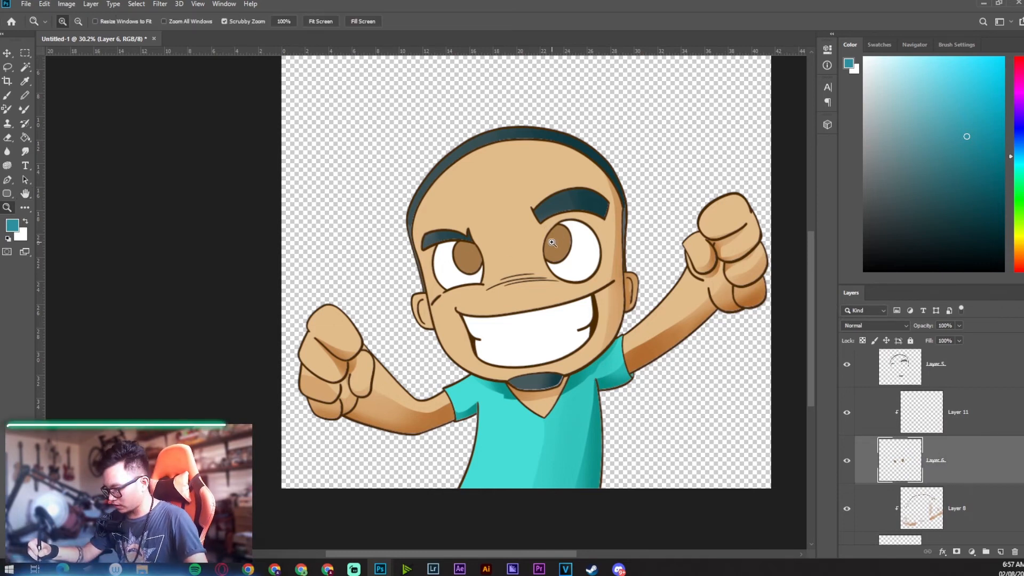
pyautogui.moveTo(552, 242); pyautogui.dragTo(593, 235)
pyautogui.keyDown('alt'); pyautogui.click(333, 271); pyautogui.keyUp('alt')
pyautogui.keyDown('alt'); pyautogui.click(570, 244); pyautogui.keyUp('alt')
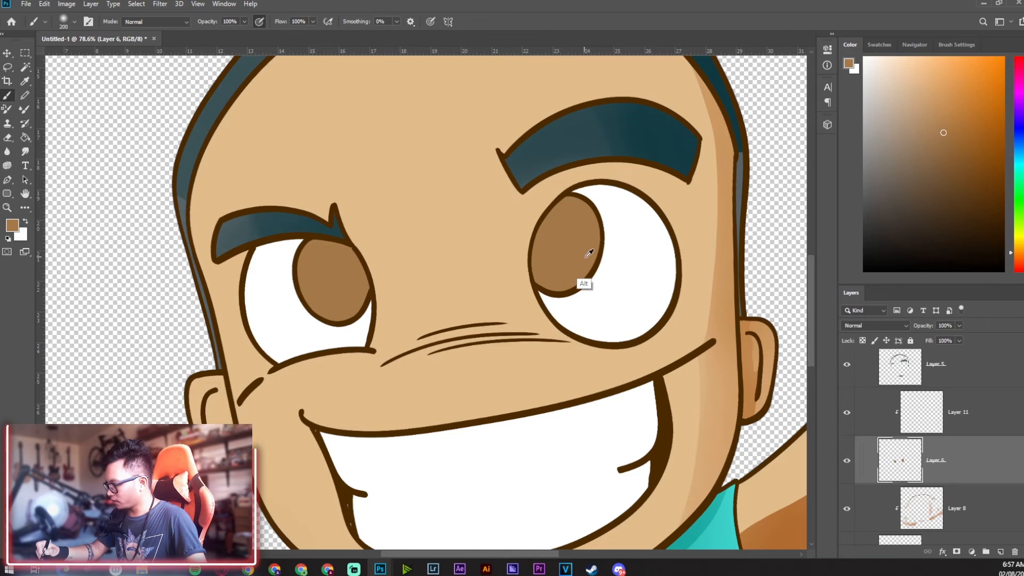
pyautogui.click(902, 325)
pyautogui.click(882, 332)
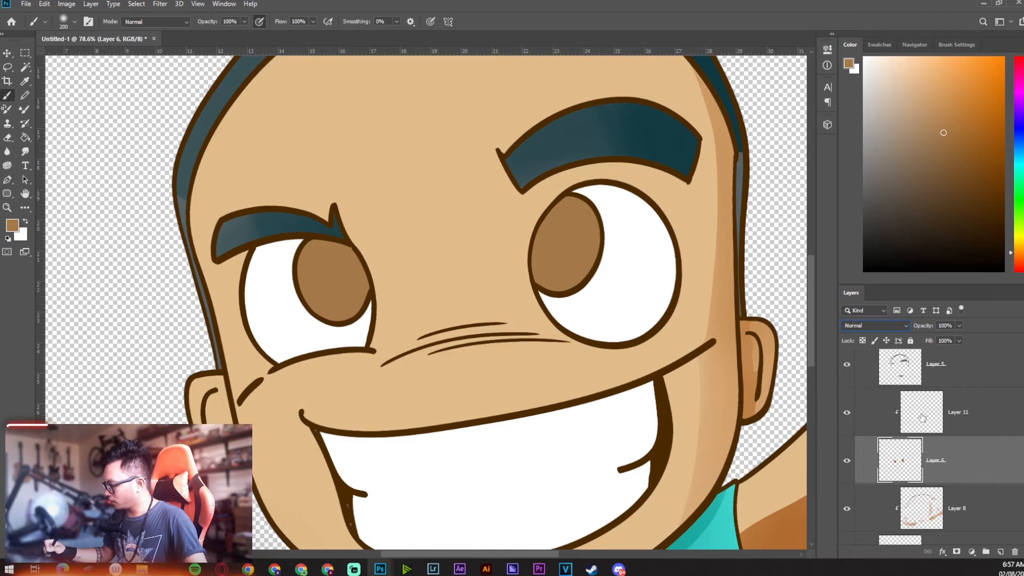
pyautogui.click(889, 326)
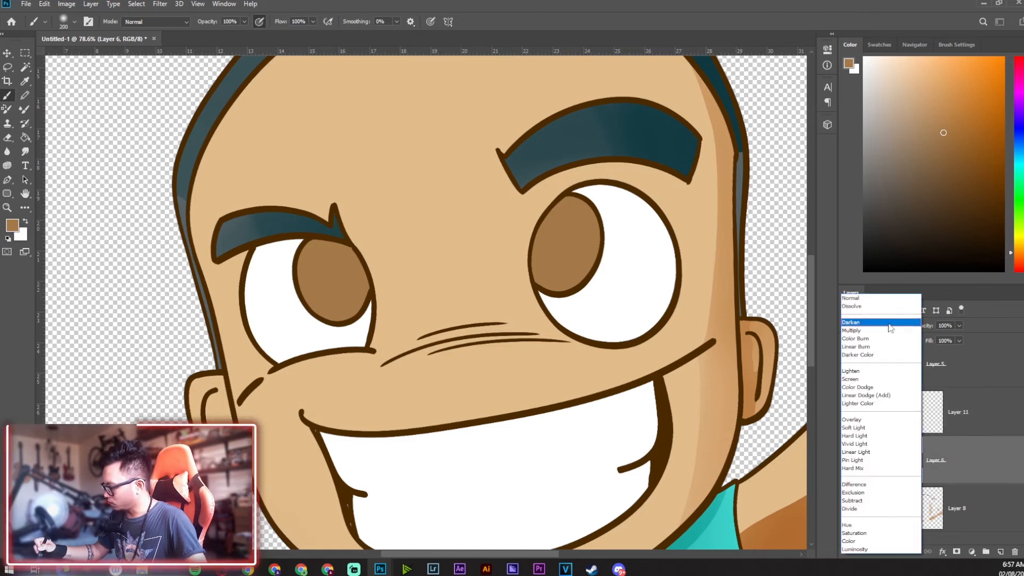
pyautogui.click(892, 300)
# - Set the clipped layer above the iris layer to Multiply and choose a darker, more saturated brown for the brush
pyautogui.click(922, 413)
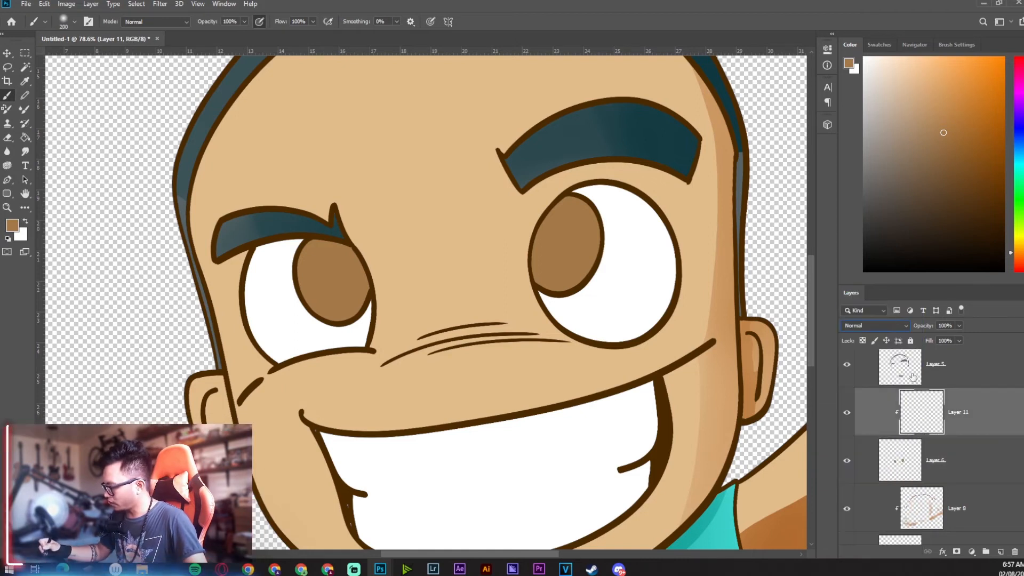
pyautogui.click(901, 326)
pyautogui.click(880, 384)
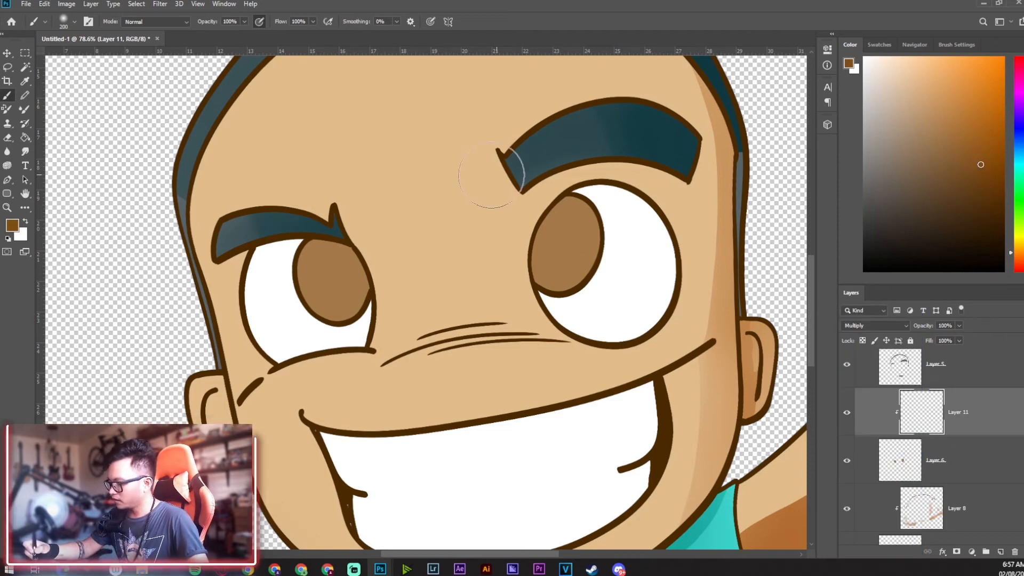
# - Brush soft dark brown shading along the right and lower edges of both irises
pyautogui.moveTo(345, 240)
pyautogui.mouseDown()
pyautogui.moveTo(331, 292)
pyautogui.moveTo(357, 280)
pyautogui.moveTo(343, 286)
pyautogui.mouseUp()
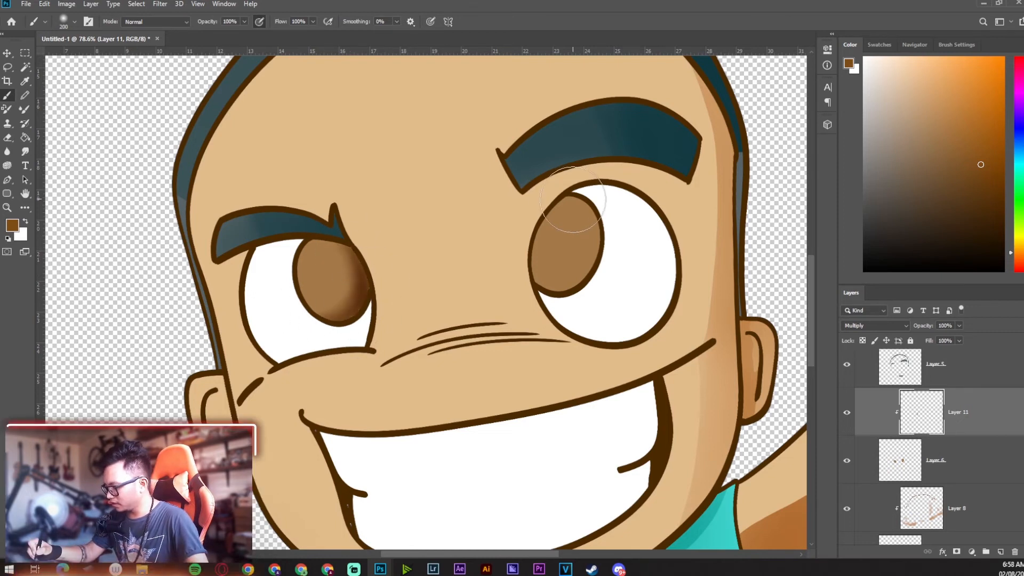
pyautogui.moveTo(573, 199); pyautogui.dragTo(555, 309)
pyautogui.moveTo(560, 195)
pyautogui.mouseDown()
pyautogui.moveTo(565, 307)
pyautogui.moveTo(563, 270)
pyautogui.mouseUp()
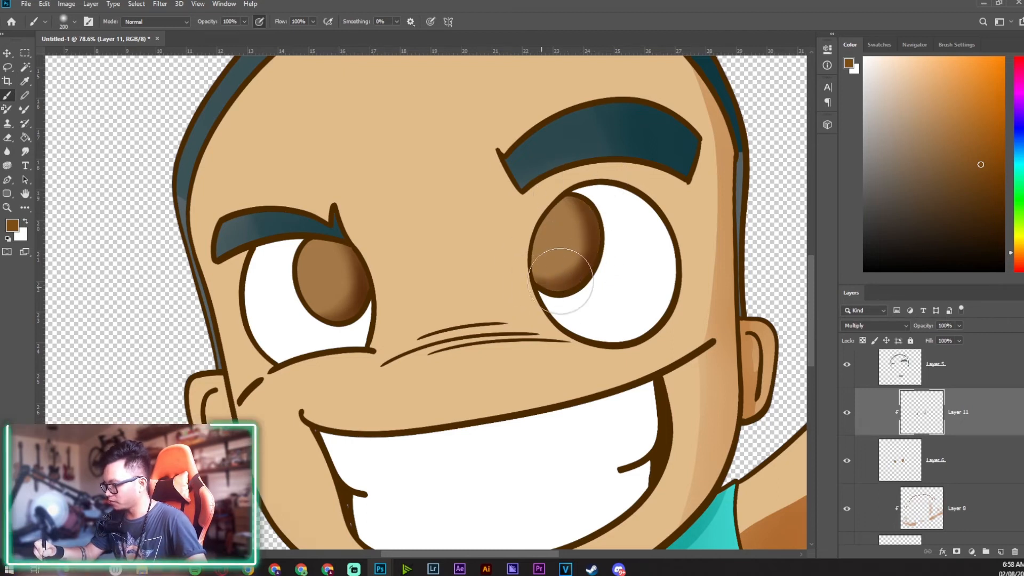
pyautogui.moveTo(594, 228); pyautogui.dragTo(525, 284)
pyautogui.moveTo(465, 225); pyautogui.dragTo(405, 225)
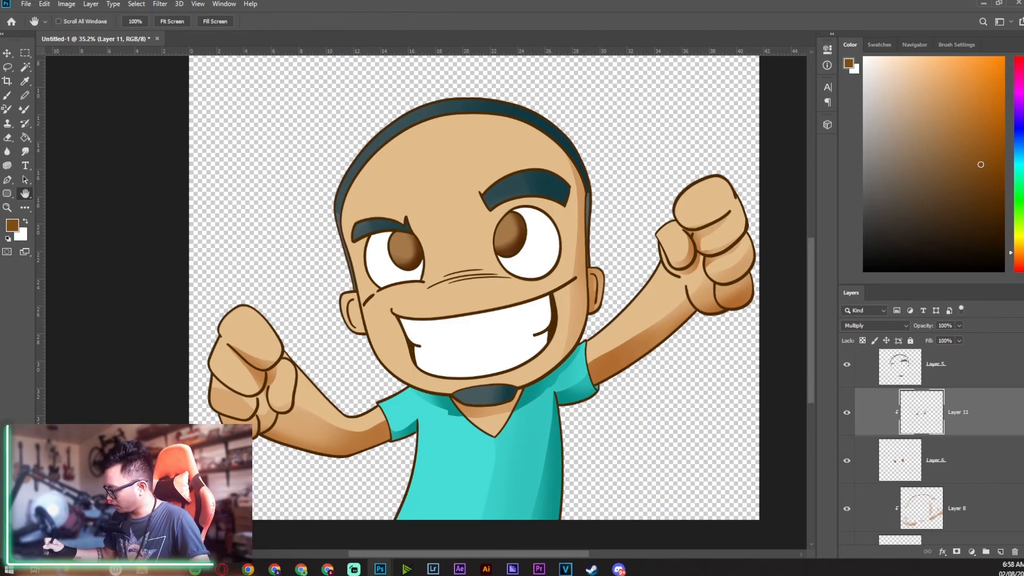
# - Add a new layer above the white eyes-and-teeth layer and clip it to that layer
pyautogui.scroll(-3, 972, 500)
pyautogui.click(972, 496)
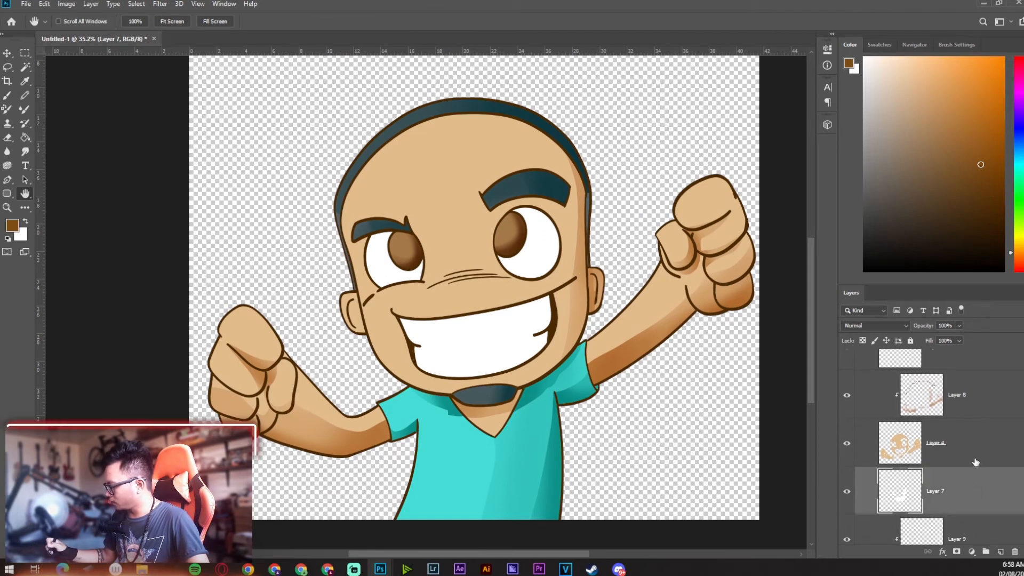
pyautogui.click(1000, 551)
pyautogui.hotkey('ctrl', 'alt', 'g')
pyautogui.press('z')
pyautogui.click(543, 235)
pyautogui.press('b')
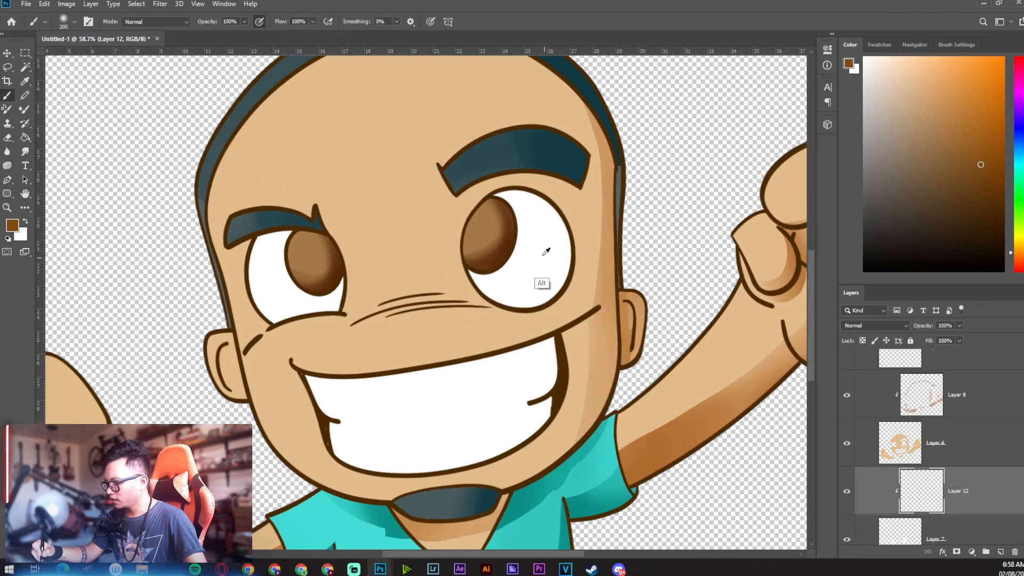
# - Choose a muted grey-teal as the brush colour for shading the whites
pyautogui.keyDown('alt'); pyautogui.click(555, 256); pyautogui.keyUp('alt')
pyautogui.click(1018, 172)
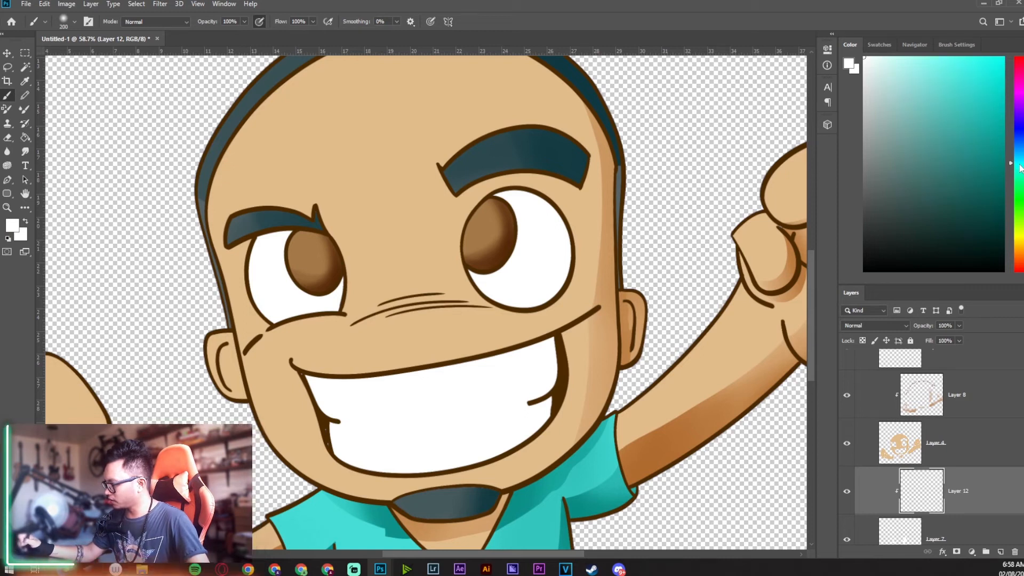
pyautogui.click(893, 66)
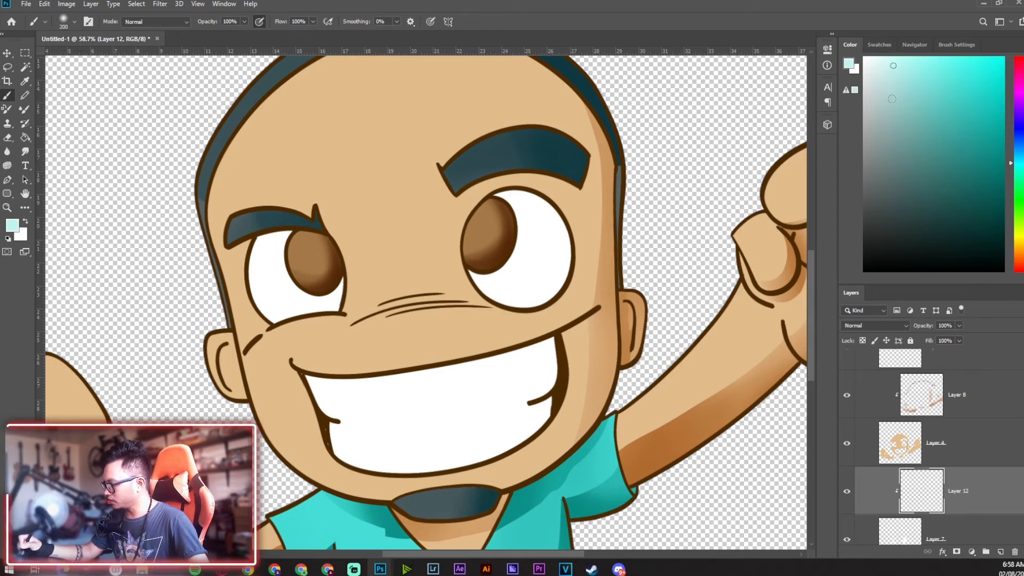
pyautogui.moveTo(893, 72); pyautogui.dragTo(890, 134)
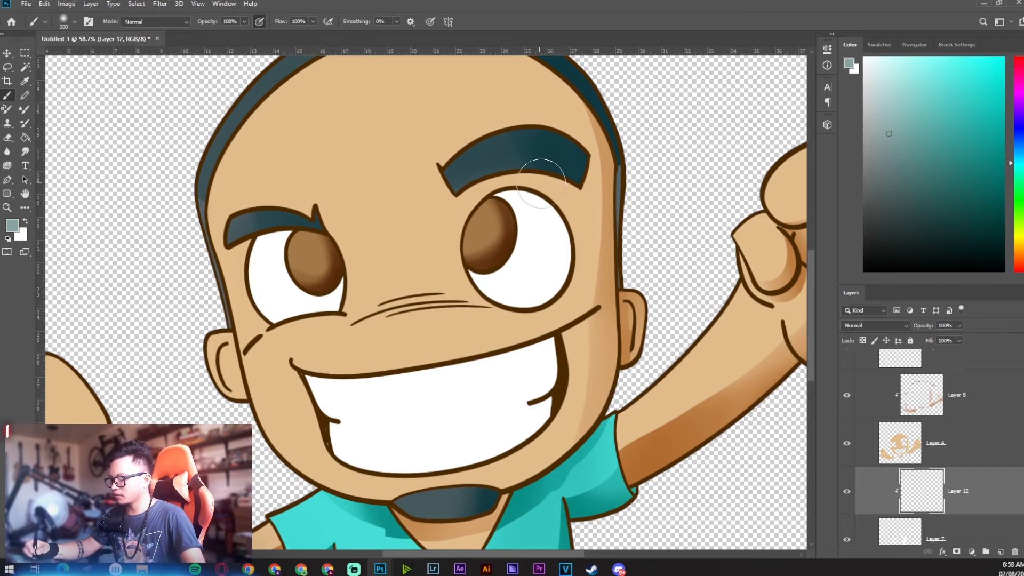
# - Enlarge the brush to 600 px and shade the right and lower edges of both eye whites in soft grey-teal
pyautogui.moveTo(545, 188); pyautogui.dragTo(532, 327)
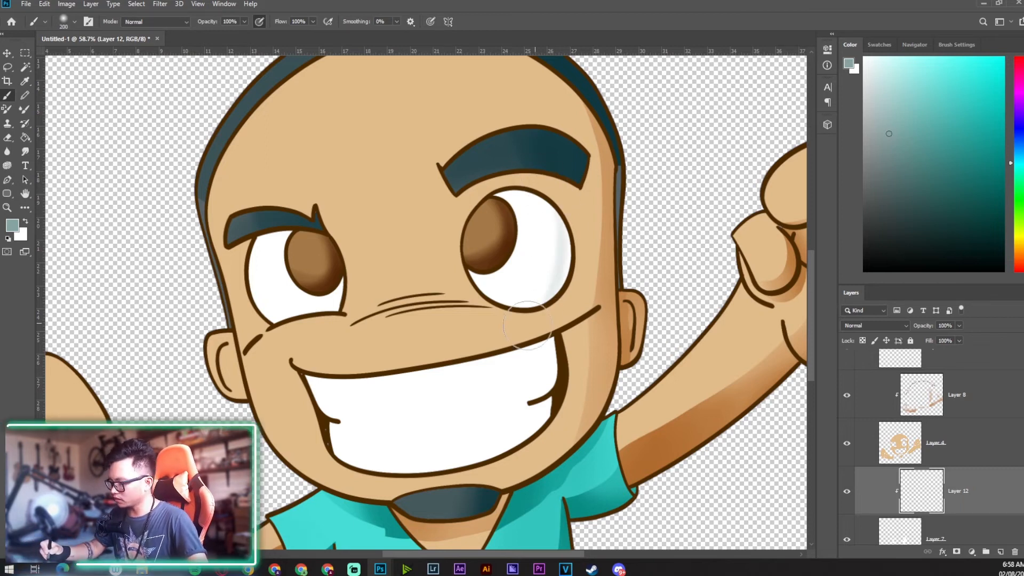
pyautogui.hotkey('ctrl', 'z')
pyautogui.press(']')
pyautogui.press(']')
pyautogui.press(']')
pyautogui.press(']')
pyautogui.moveTo(544, 188)
pyautogui.mouseDown()
pyautogui.moveTo(546, 332)
pyautogui.moveTo(503, 357)
pyautogui.mouseUp()
pyautogui.moveTo(564, 199); pyautogui.dragTo(525, 341)
pyautogui.moveTo(571, 236); pyautogui.dragTo(512, 337)
pyautogui.moveTo(344, 281); pyautogui.dragTo(309, 338)
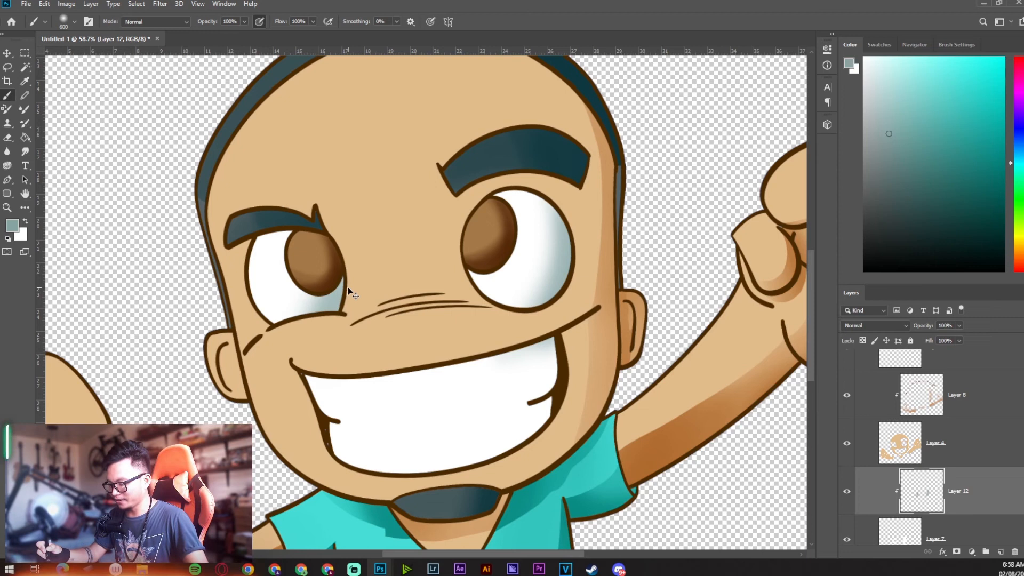
# - Brush soft grey-teal shading over the right side of the teeth
pyautogui.moveTo(550, 348)
pyautogui.mouseDown()
pyautogui.moveTo(532, 338)
pyautogui.moveTo(537, 496)
pyautogui.mouseUp()
pyautogui.moveTo(557, 355)
pyautogui.mouseDown()
pyautogui.moveTo(520, 320)
pyautogui.moveTo(480, 366)
pyautogui.moveTo(434, 343)
pyautogui.moveTo(454, 504)
pyautogui.mouseUp()
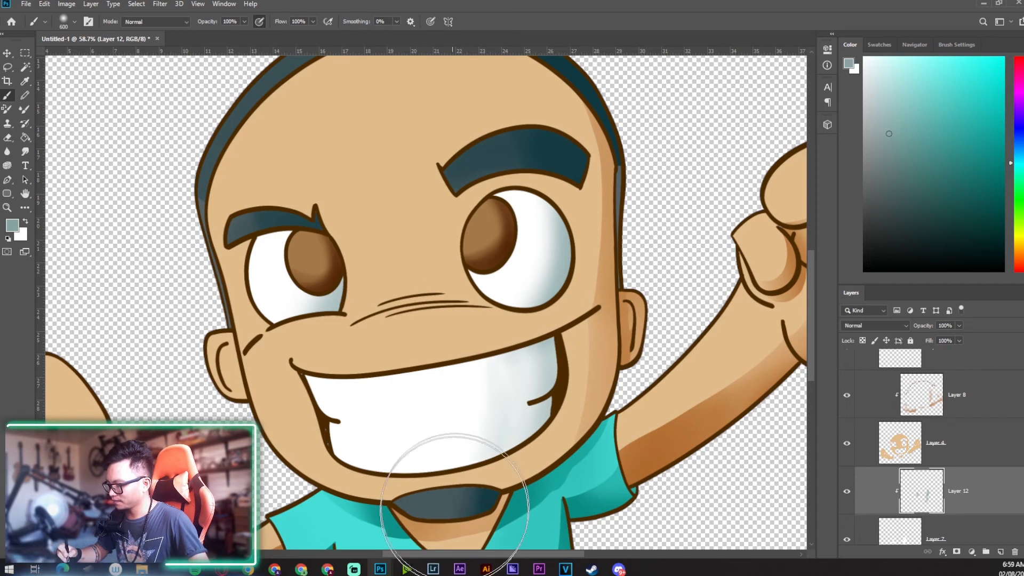
pyautogui.press('z')
pyautogui.moveTo(635, 346); pyautogui.dragTo(615, 366)
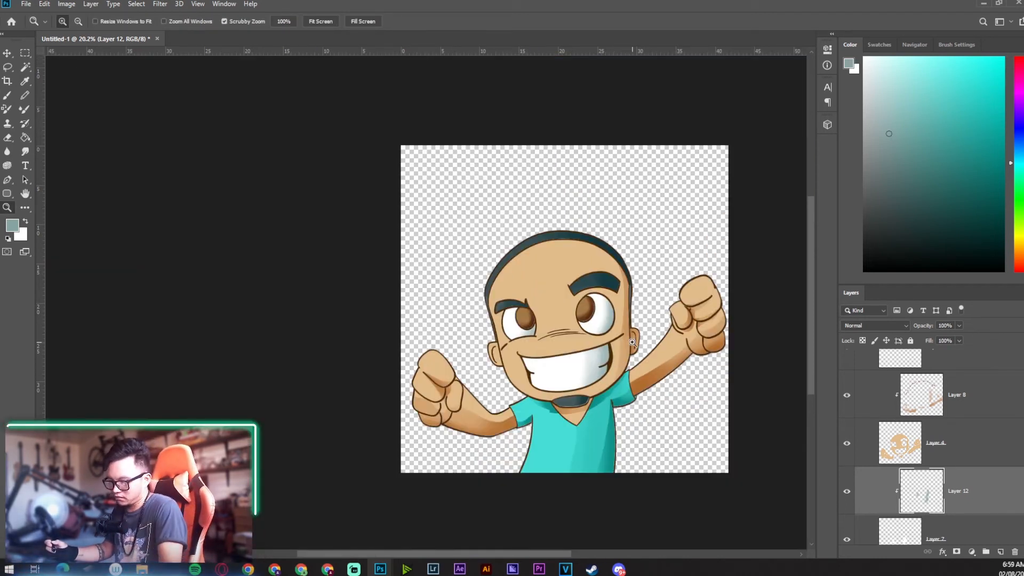
pyautogui.moveTo(638, 323); pyautogui.dragTo(647, 323)
pyautogui.press('space')
pyautogui.moveTo(653, 316); pyautogui.dragTo(616, 304)
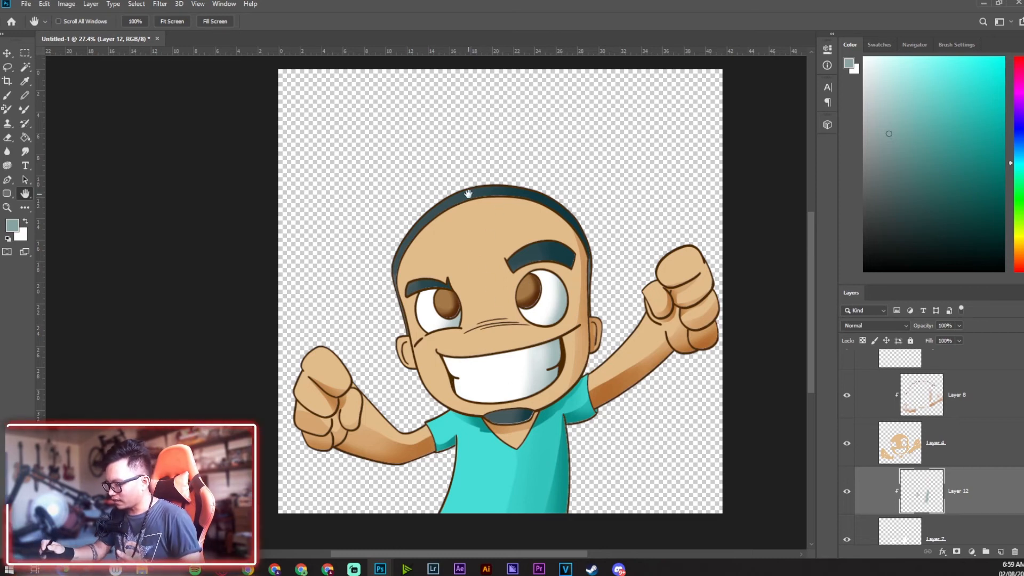
# - Select the skin shading layer, sample the shaded skin tone, and shift the brush colour to a more saturated orange
pyautogui.click(919, 401)
pyautogui.press('b')
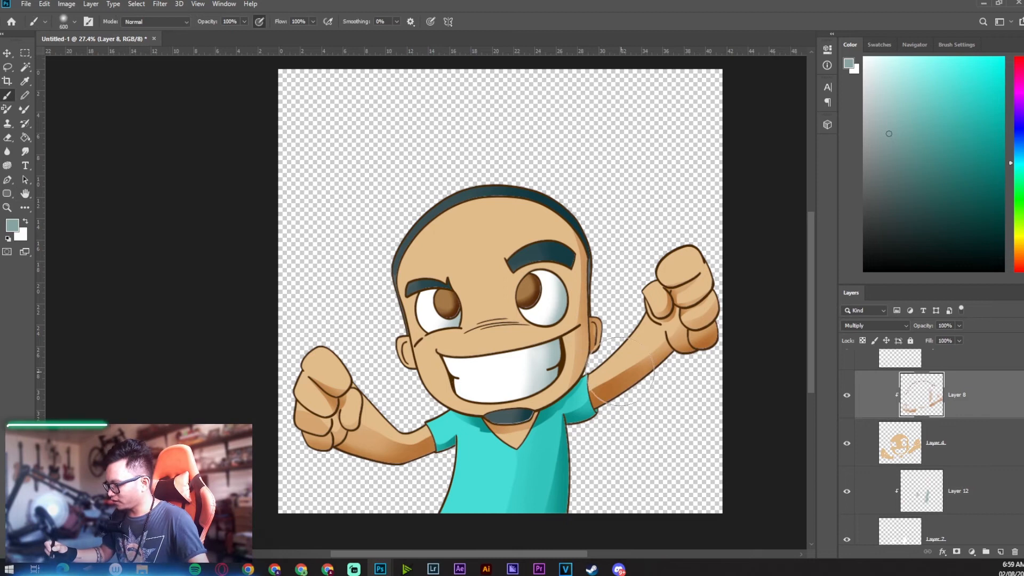
pyautogui.keyDown('alt'); pyautogui.click(590, 253); pyautogui.keyUp('alt')
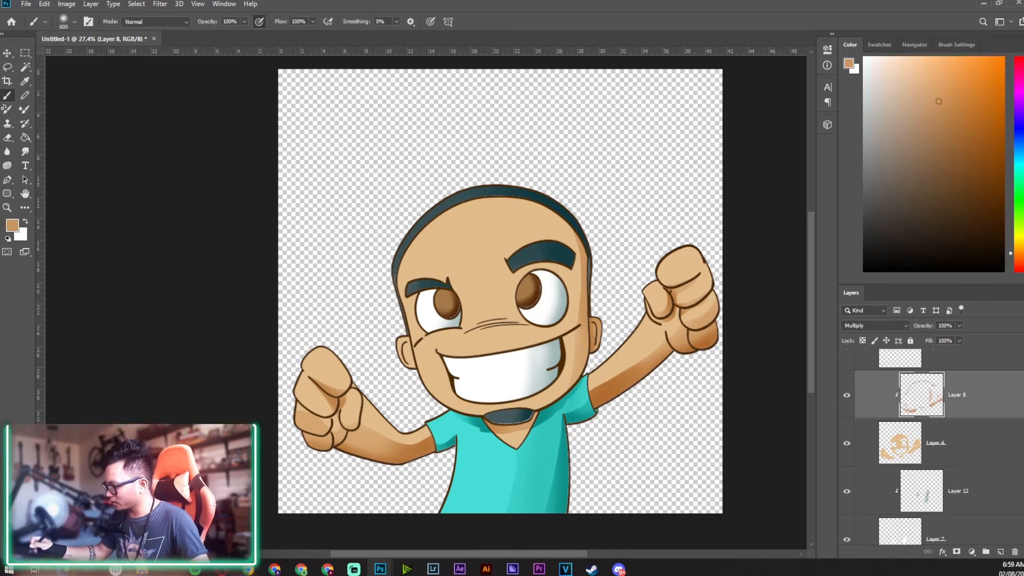
pyautogui.click(1018, 256)
pyautogui.click(957, 100)
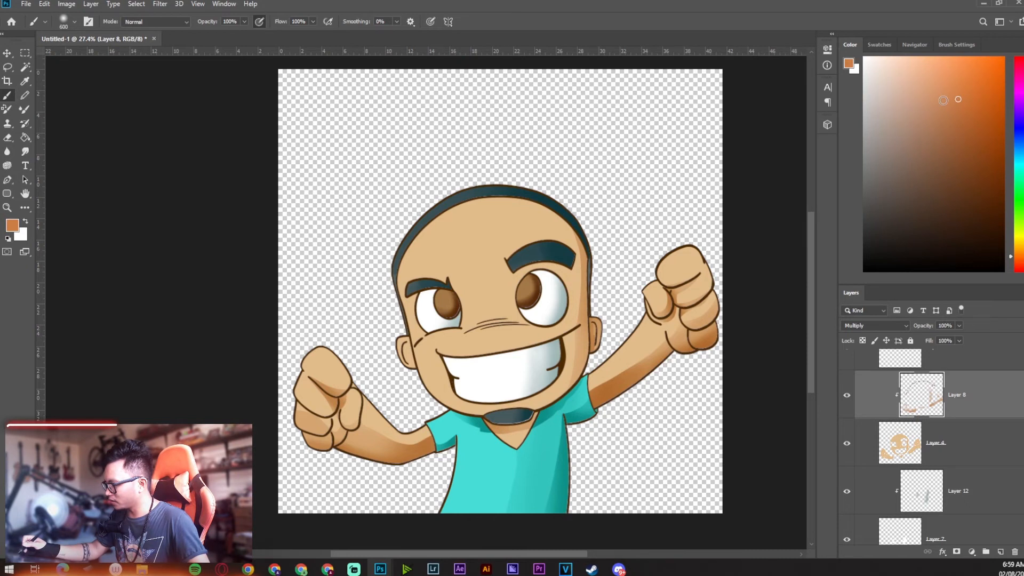
# - Enlarge the brush to 1100 px and try a soft orange shading stroke down the right side of the forehead
pyautogui.press(']')
pyautogui.press(']')
pyautogui.press(']')
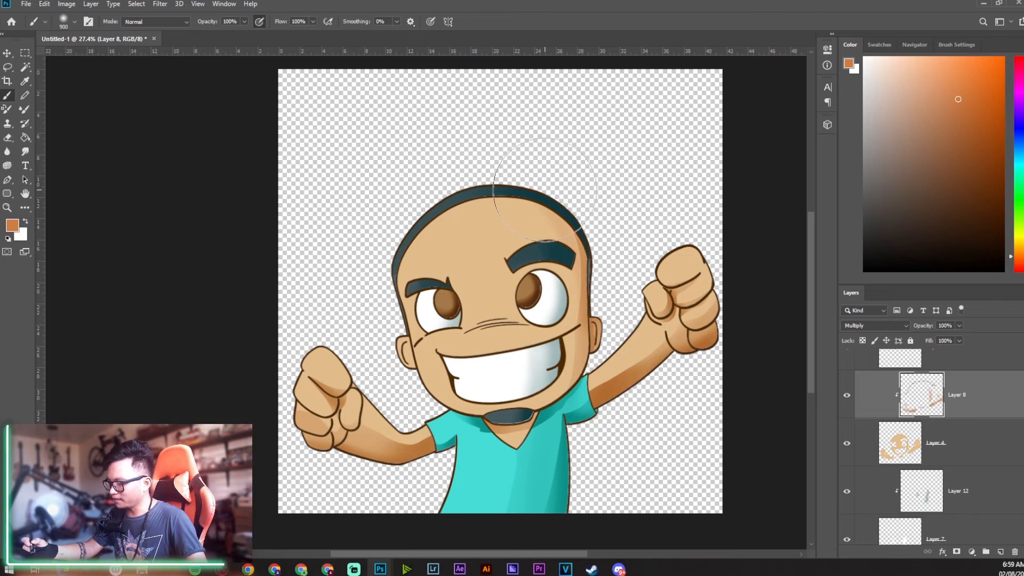
pyautogui.press(']')
pyautogui.press(']')
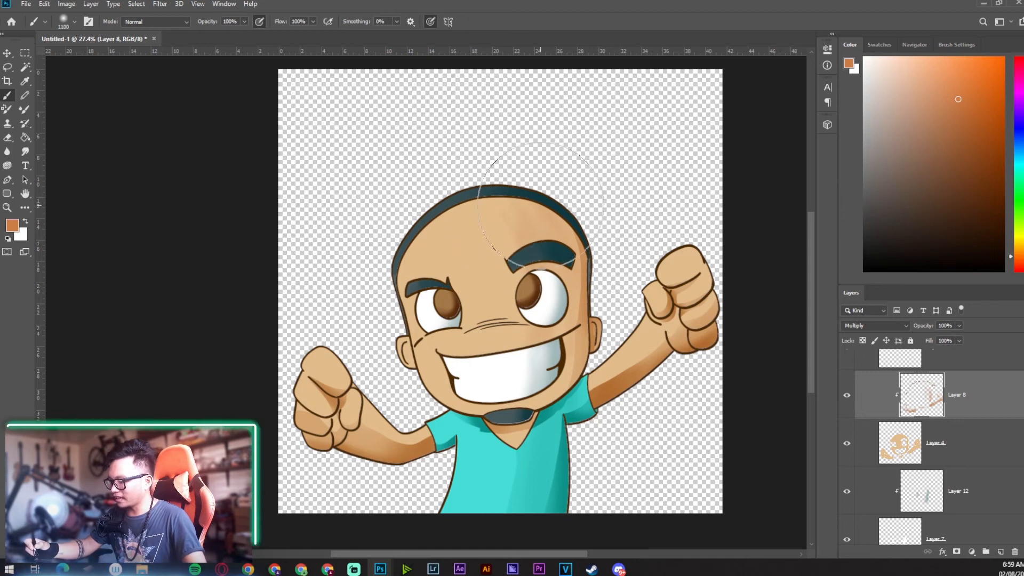
pyautogui.moveTo(566, 235); pyautogui.dragTo(600, 299)
pyautogui.hotkey('ctrl', 'z')
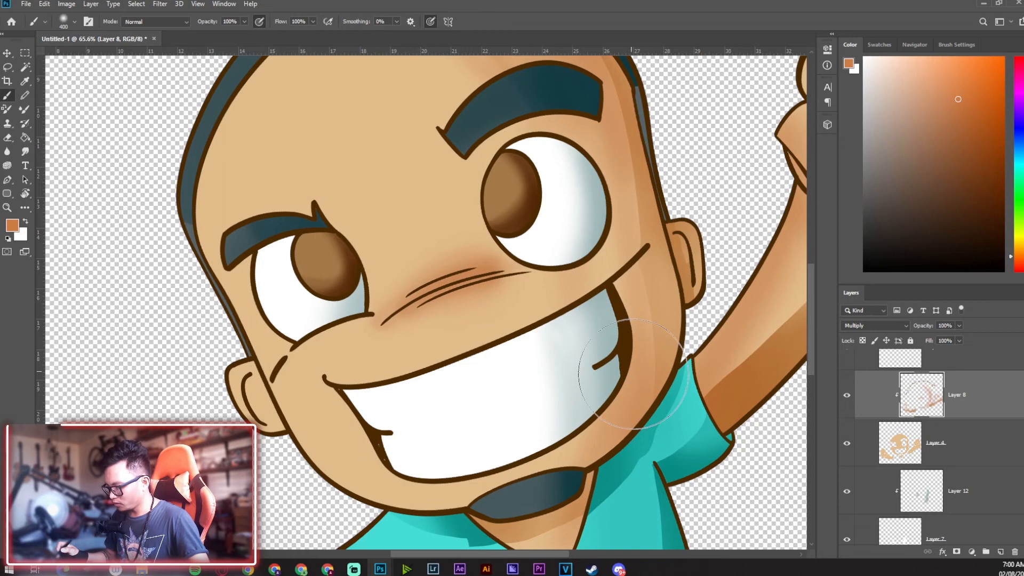
# - Brush soft orange shading onto the cheek, jaw and chin around the mouth, then turn the canvas back upright
pyautogui.moveTo(601, 418)
pyautogui.mouseDown()
pyautogui.moveTo(579, 383)
pyautogui.moveTo(507, 416)
pyautogui.mouseUp()
pyautogui.moveTo(599, 357)
pyautogui.mouseDown()
pyautogui.moveTo(604, 229)
pyautogui.moveTo(573, 362)
pyautogui.moveTo(552, 402)
pyautogui.moveTo(546, 464)
pyautogui.moveTo(557, 448)
pyautogui.mouseUp()
pyautogui.moveTo(654, 390); pyautogui.dragTo(667, 375)
pyautogui.press('r')
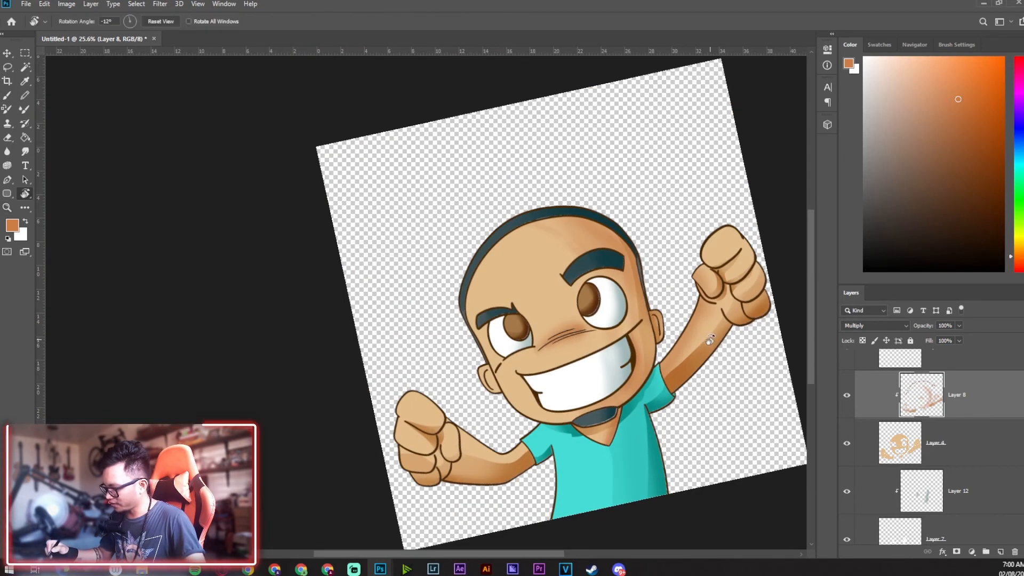
pyautogui.moveTo(709, 339); pyautogui.dragTo(696, 394)
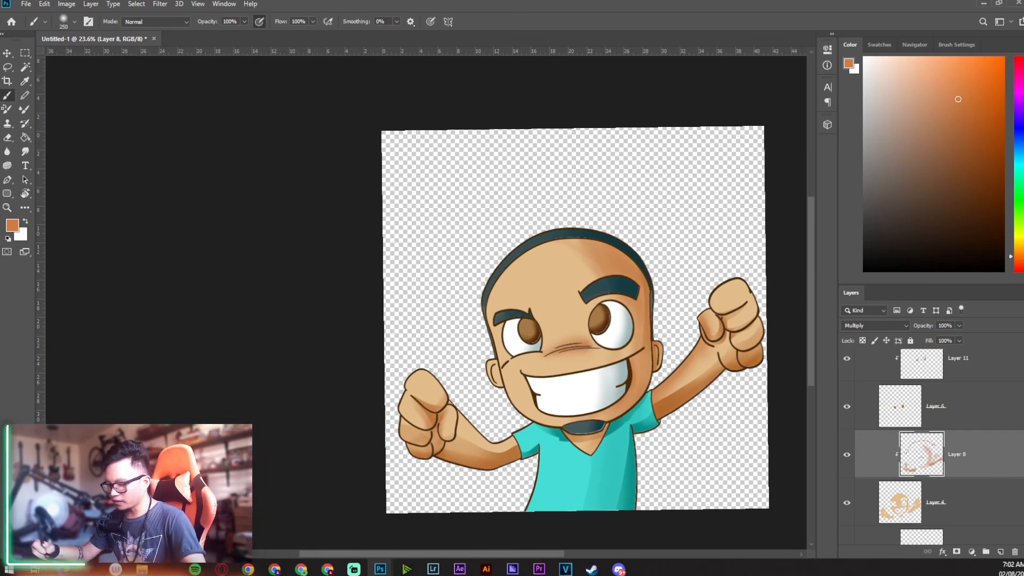
# - Add a new layer clipped above the skin shading layer and set its blend mode to Overlay
pyautogui.moveTo(492, 363)
pyautogui.mouseDown()
pyautogui.moveTo(513, 363)
pyautogui.moveTo(506, 398)
pyautogui.moveTo(524, 422)
pyautogui.moveTo(585, 438)
pyautogui.mouseUp()
pyautogui.moveTo(660, 319); pyautogui.dragTo(632, 329)
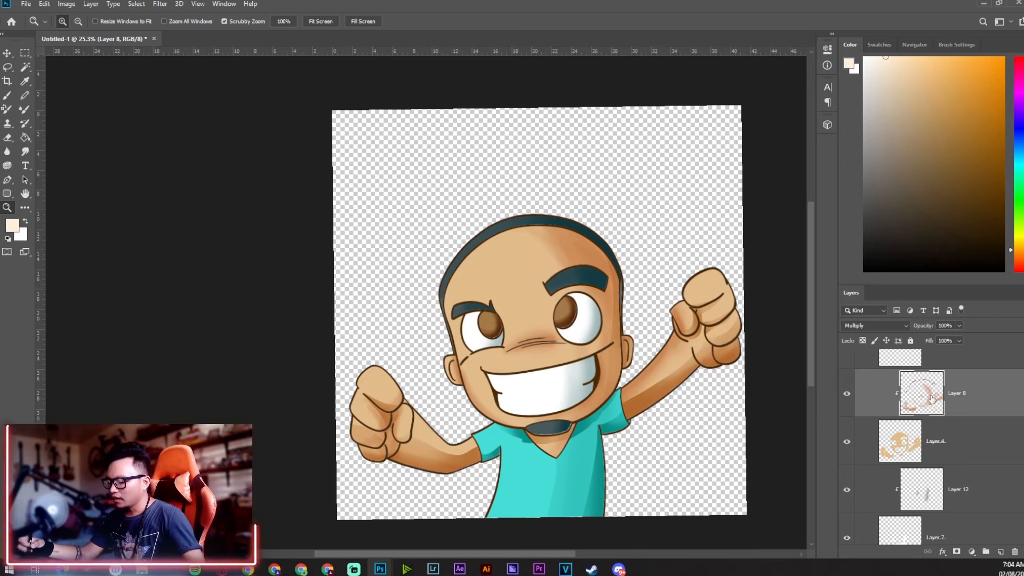
pyautogui.click(970, 442)
pyautogui.click(974, 401)
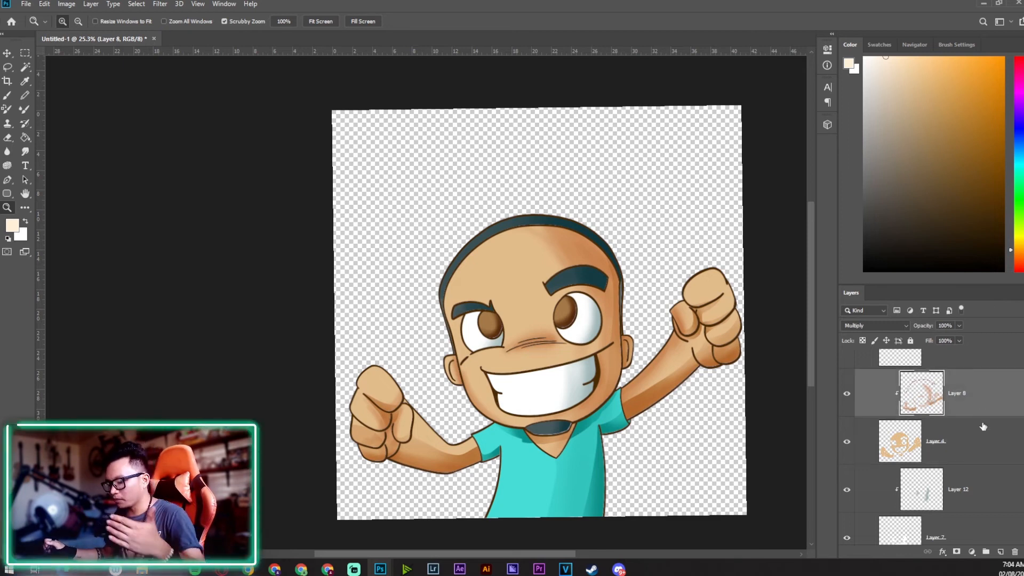
pyautogui.click(977, 443)
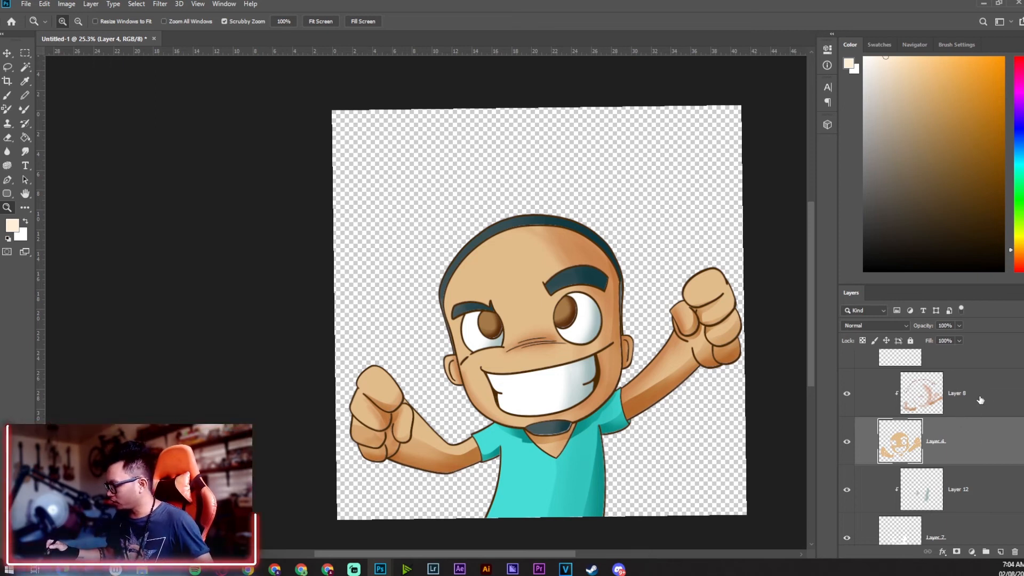
pyautogui.click(964, 379)
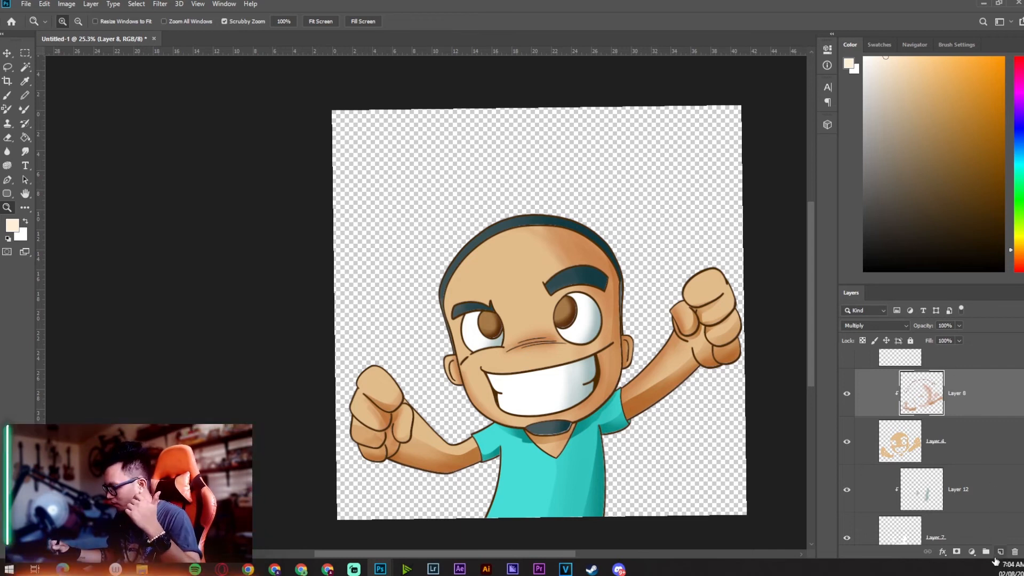
pyautogui.click(1000, 552)
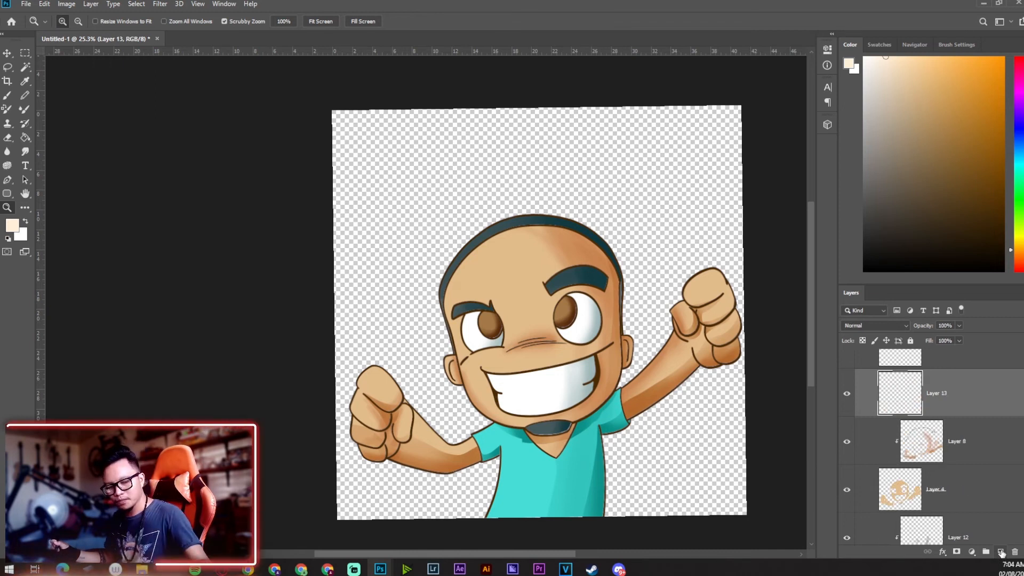
pyautogui.hotkey('ctrl', 'alt', 'g')
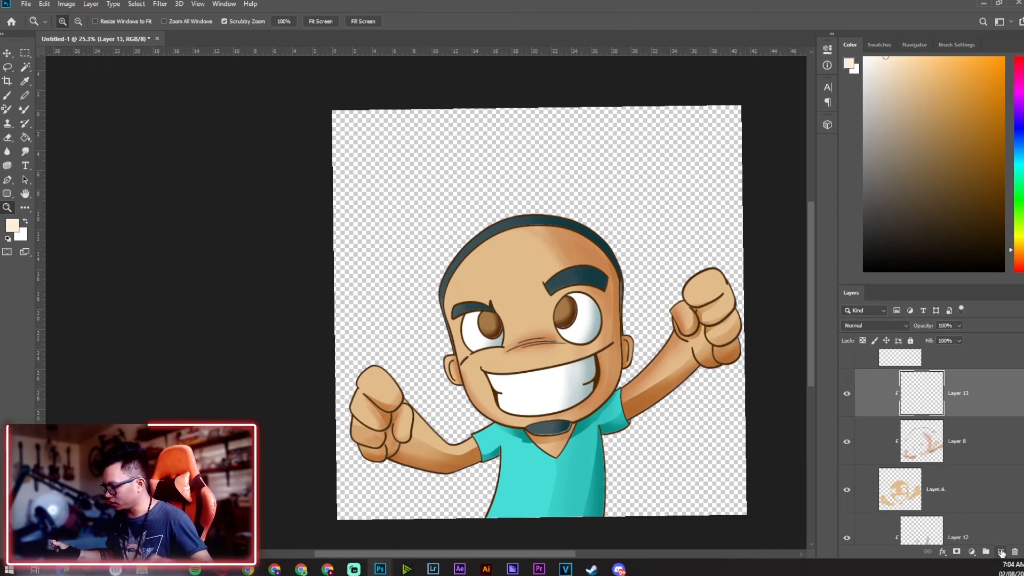
pyautogui.click(900, 331)
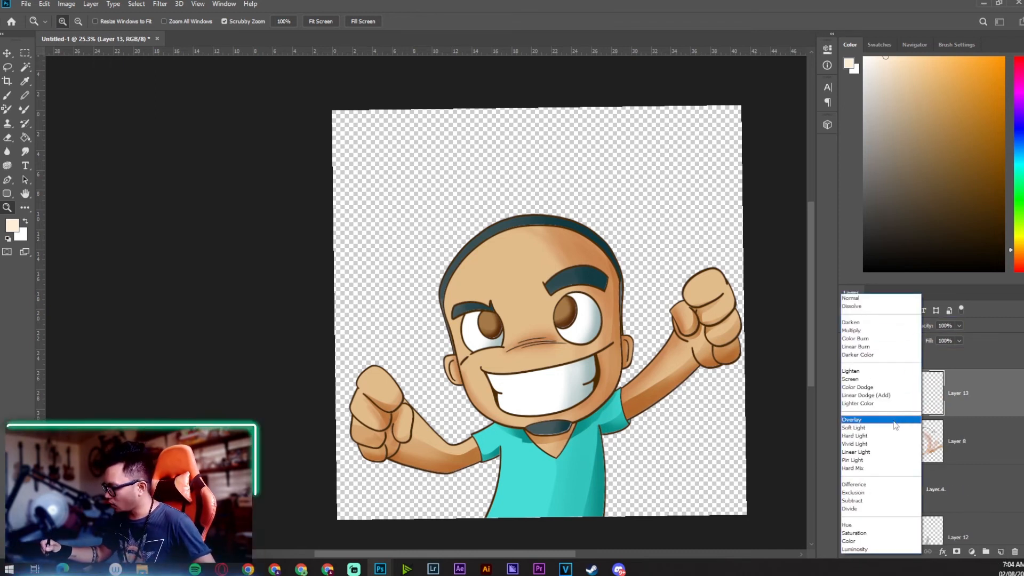
pyautogui.click(896, 421)
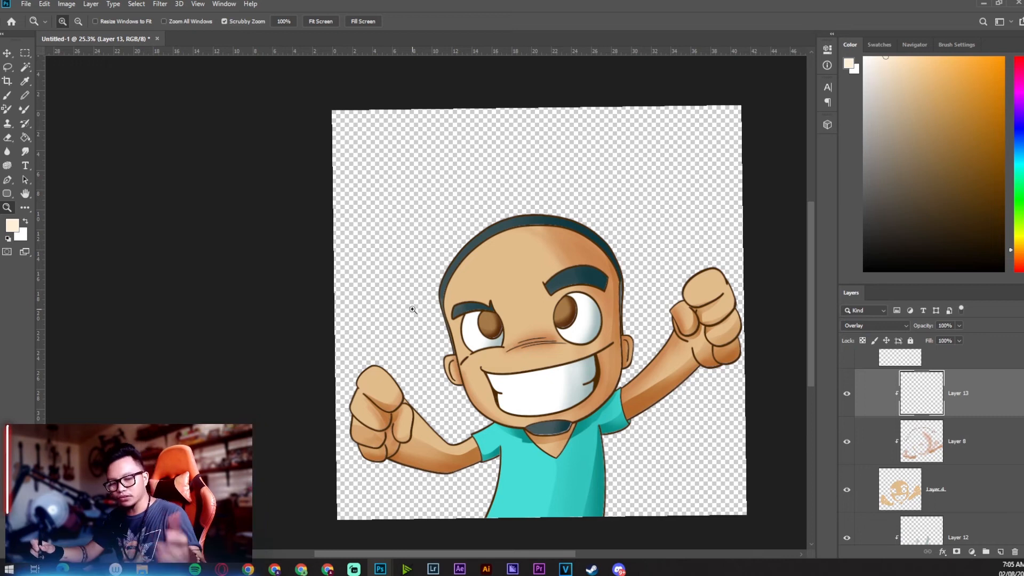
# - Enlarge the soft brush to 700 px and brush a cream highlight over the left side of the forehead
pyautogui.press('b')
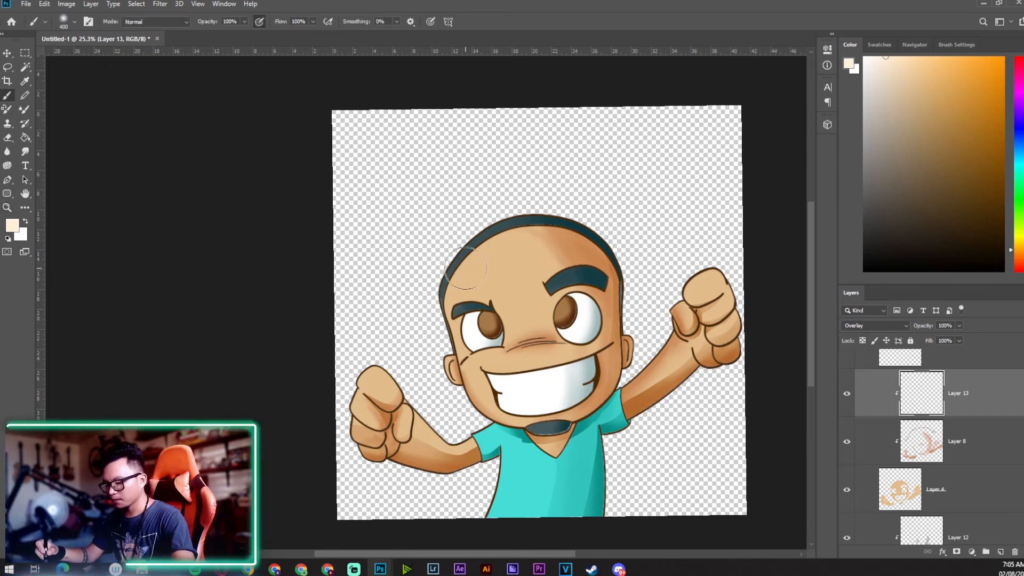
pyautogui.press(']')
pyautogui.press(']')
pyautogui.press(']')
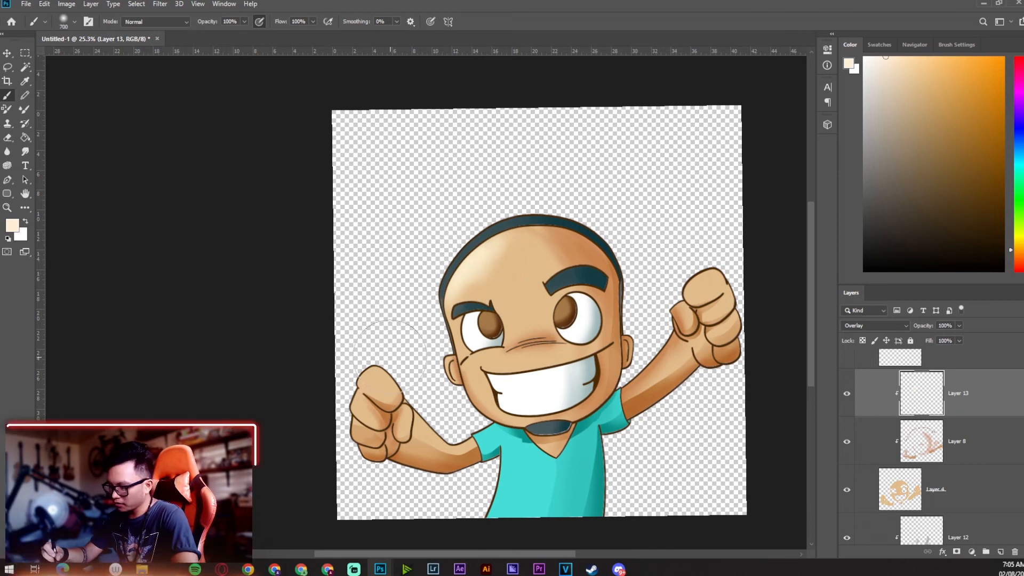
# - Brush soft cream highlights onto the fists and arms, reducing the brush down to 200 px for the smaller areas
pyautogui.press('[')
pyautogui.press('[')
pyautogui.press('[')
pyautogui.press('[')
pyautogui.press('[')
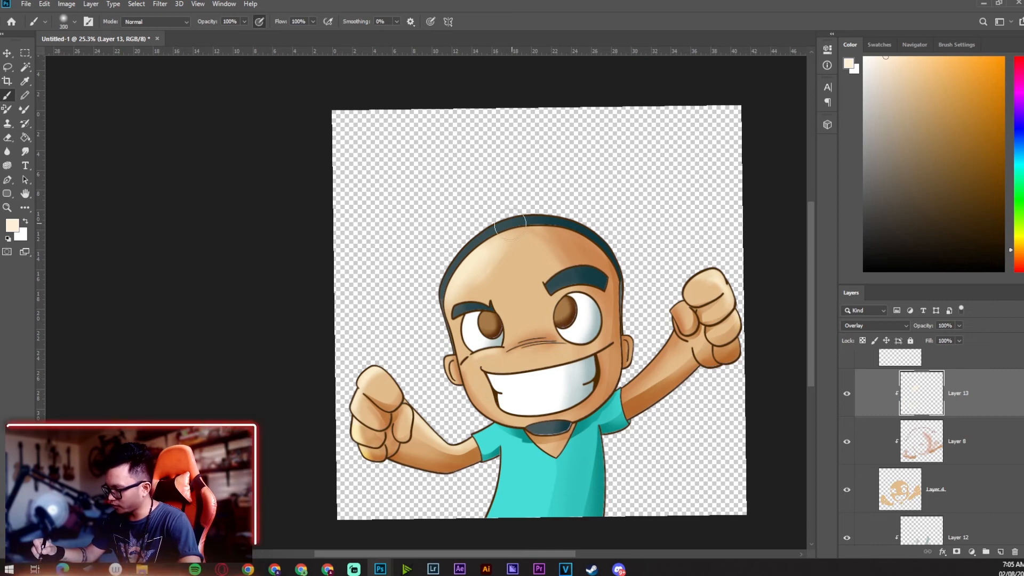
pyautogui.press(']')
pyautogui.press(']')
pyautogui.press(']')
pyautogui.press('[')
pyautogui.press('[')
pyautogui.press('[')
pyautogui.press('[')
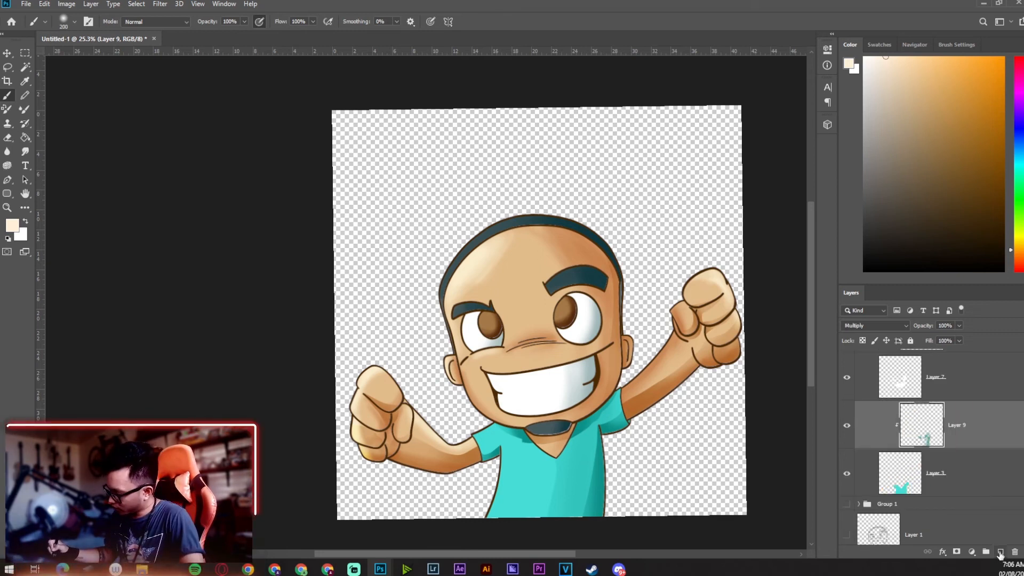
# - Add a new layer clipped above the shirt shading layer and set its blend mode to Overlay
pyautogui.click(1000, 552)
pyautogui.hotkey('ctrl', 'alt', 'g')
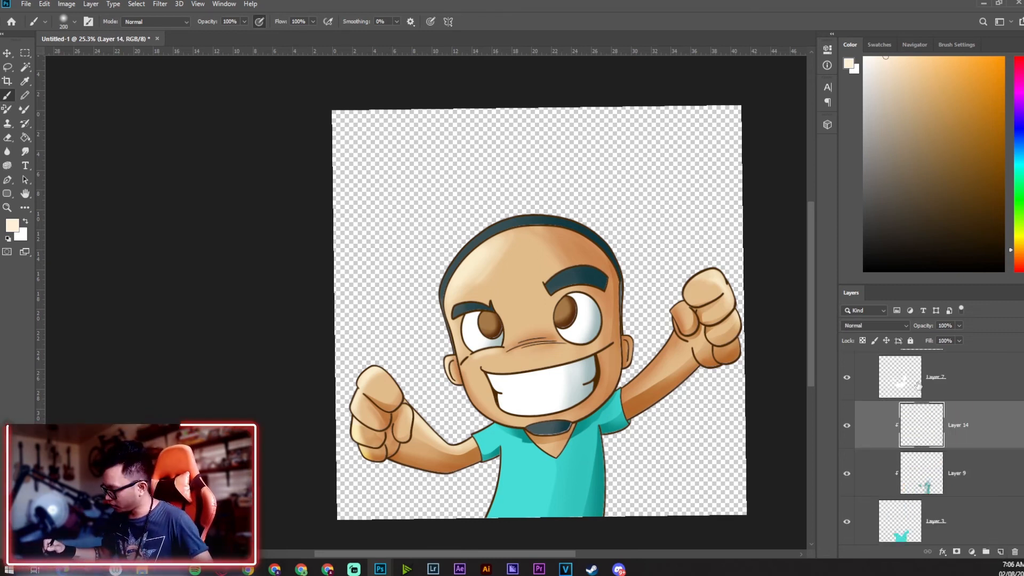
pyautogui.click(879, 325)
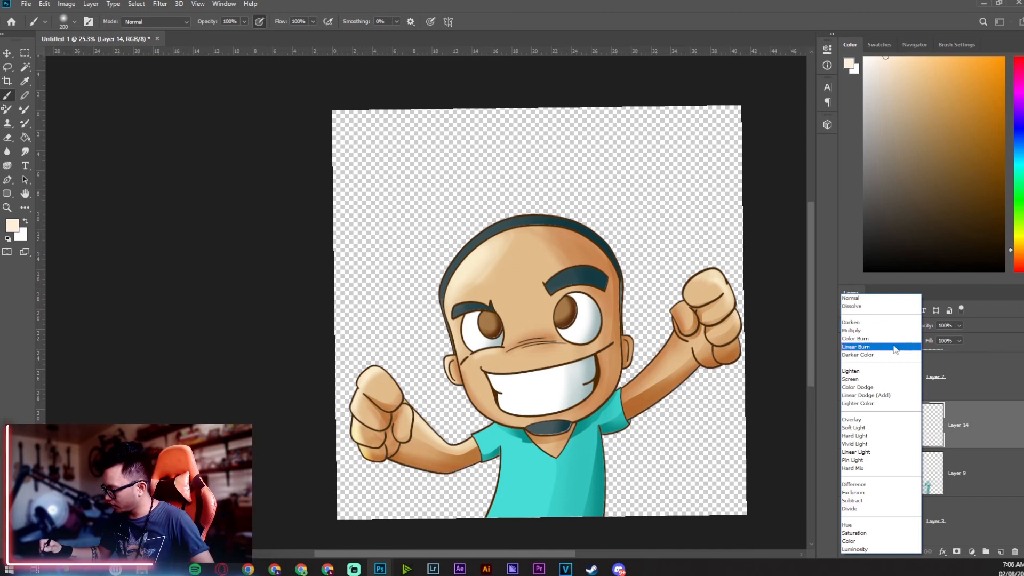
pyautogui.click(885, 420)
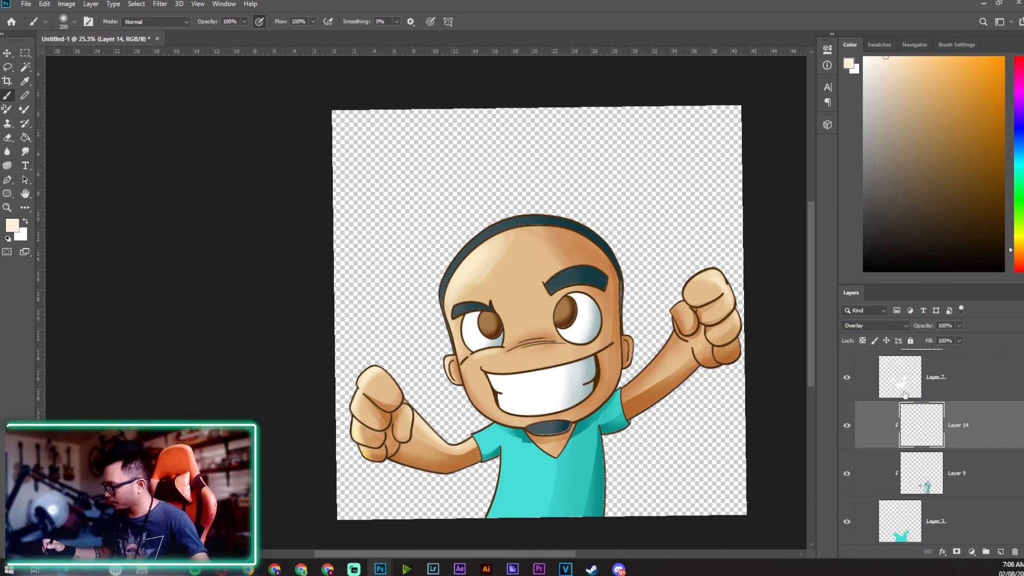
# - Shift the brush colour to a pale cyan, enlarge the brush to 600 px and brush a soft highlight down the shirt's left side
pyautogui.click(1010, 163)
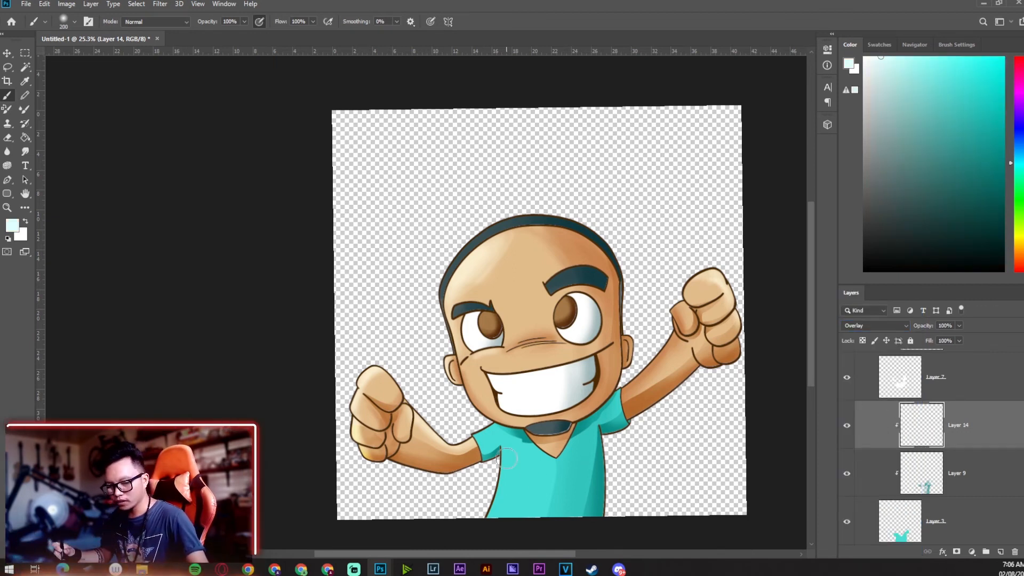
pyautogui.press(']')
pyautogui.press(']')
pyautogui.press(']')
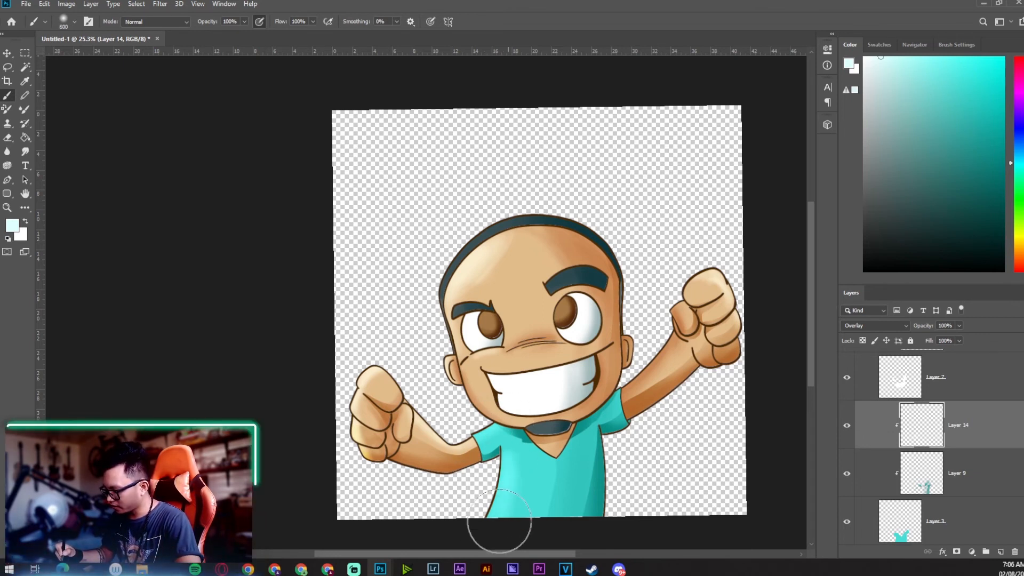
pyautogui.press(']')
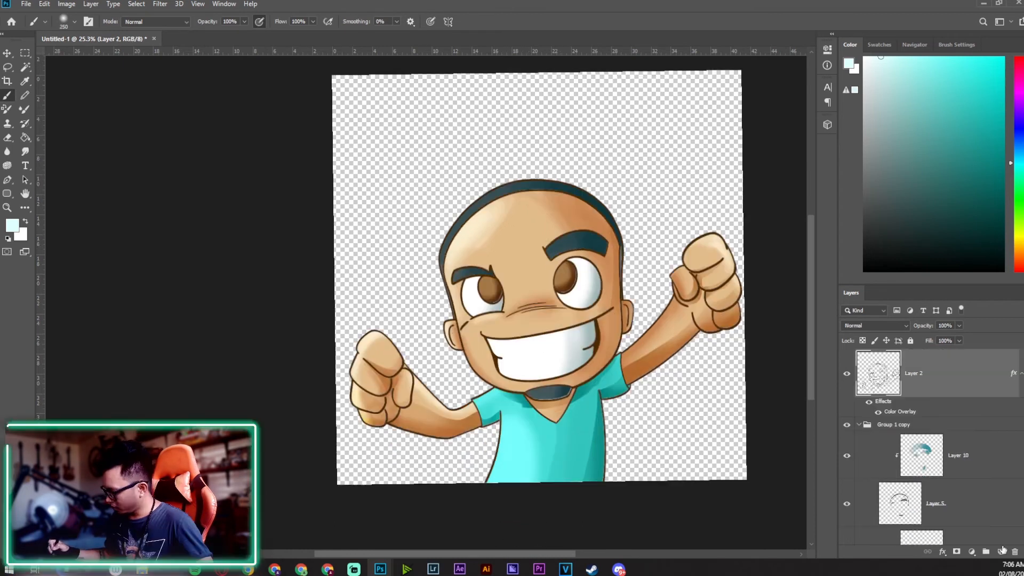
# - Paint a round white highlight in each iris on a new layer with a 90 px brush, and place that layer below the line art
pyautogui.click(1000, 552)
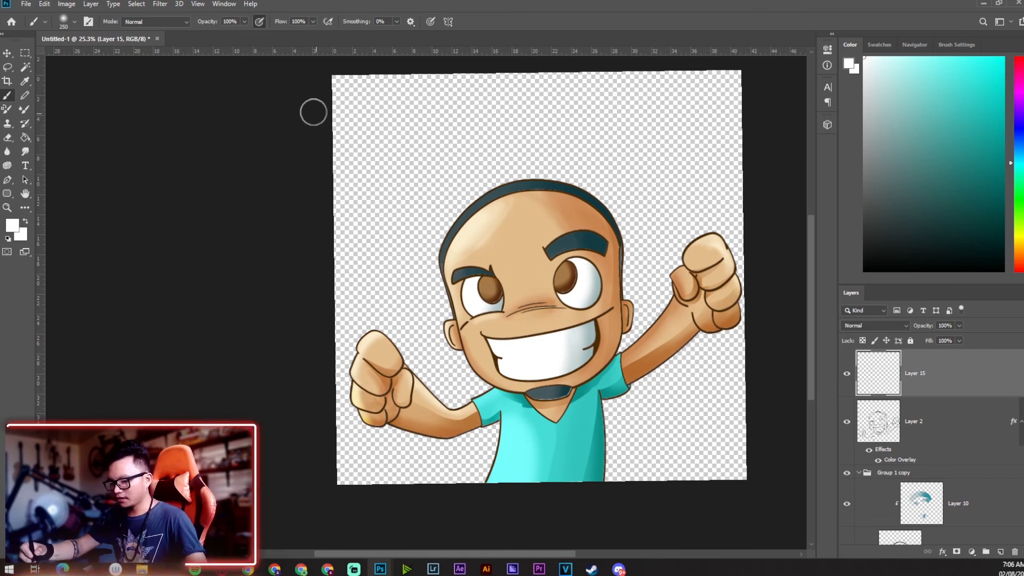
pyautogui.press('[')
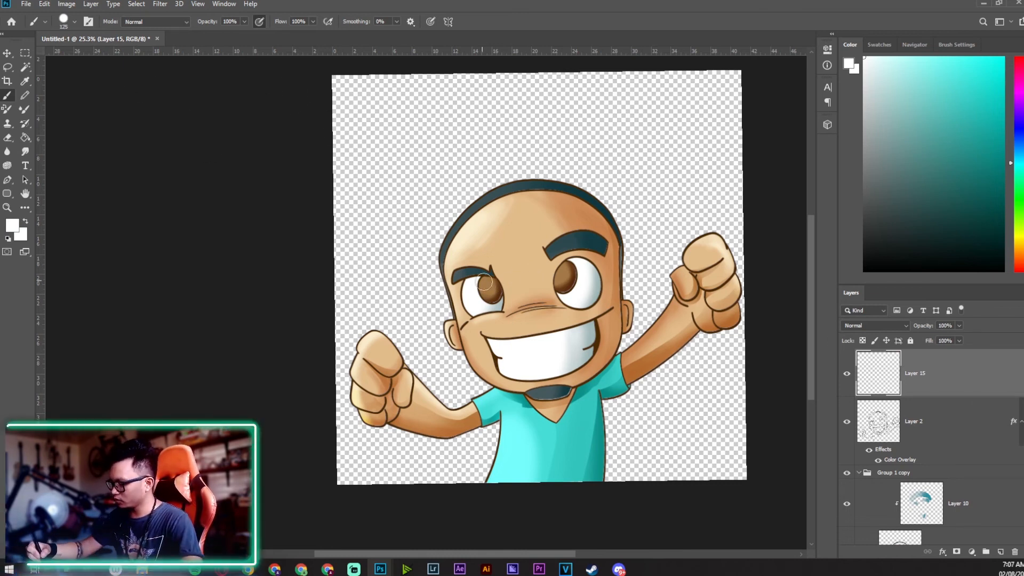
pyautogui.press('z')
pyautogui.moveTo(485, 271); pyautogui.dragTo(516, 262)
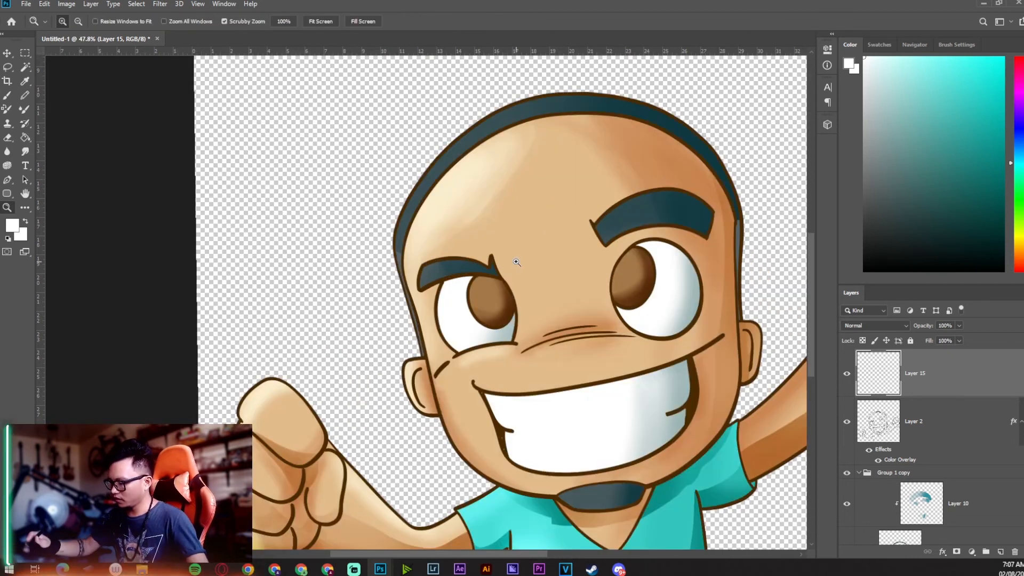
pyautogui.press('b')
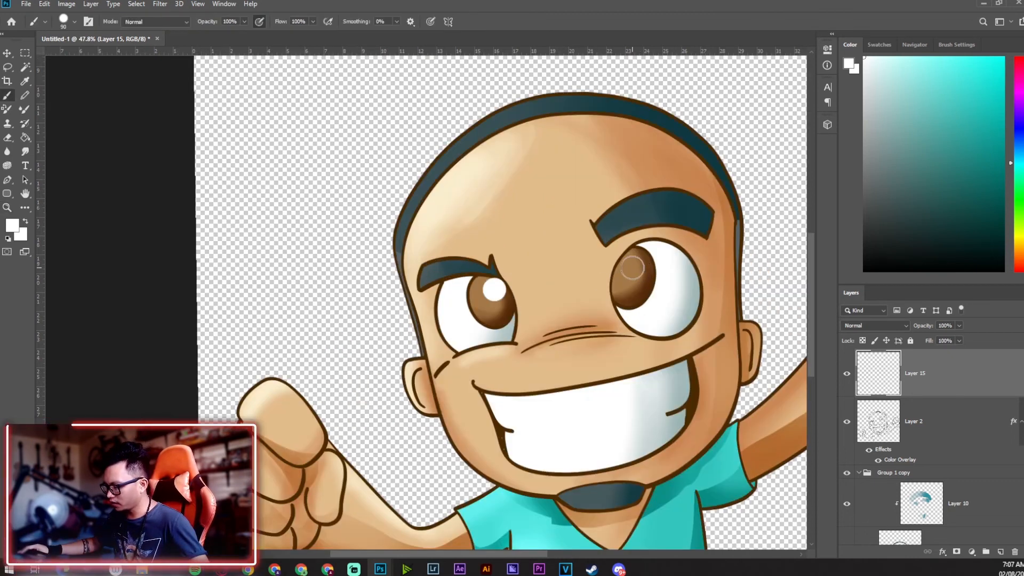
pyautogui.moveTo(922, 374); pyautogui.dragTo(922, 457)
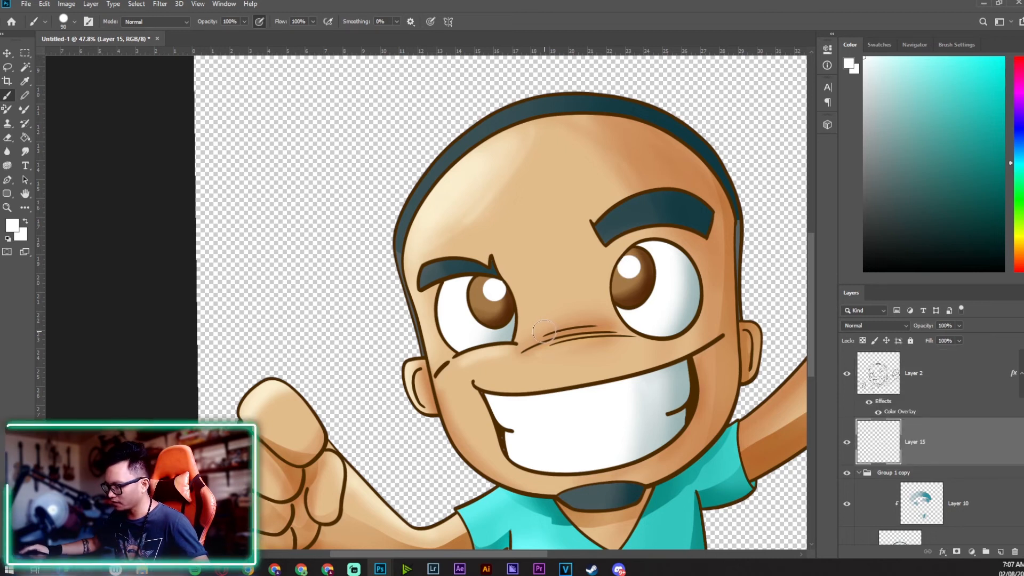
# - Add a new layer clipped above the hair shading layer and set its blend mode to Overlay
pyautogui.scroll(-5, 542, 331)
pyautogui.scroll(2, 543, 331)
pyautogui.moveTo(628, 329); pyautogui.dragTo(617, 326)
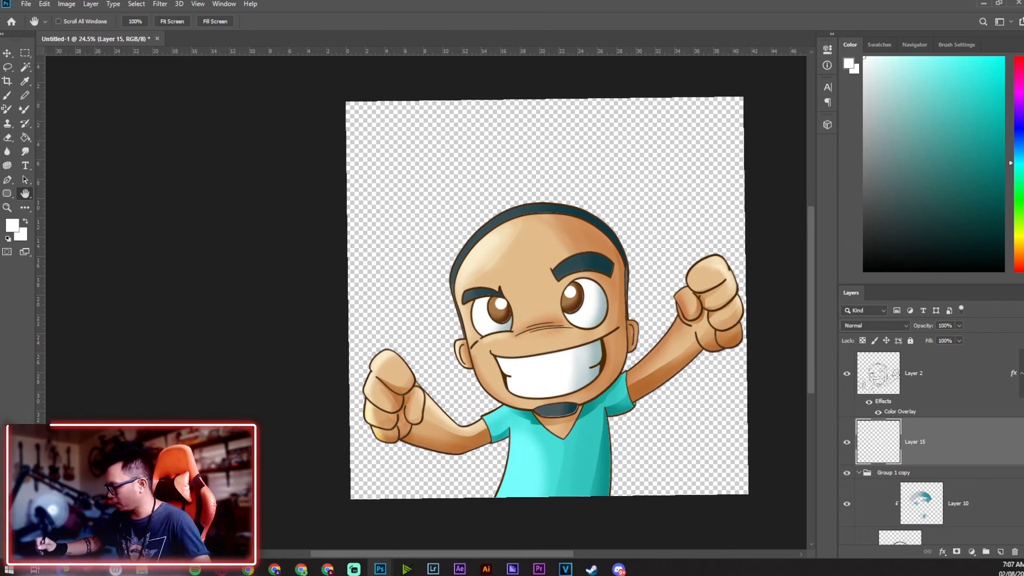
pyautogui.scroll(-3, 954, 454)
pyautogui.click(955, 422)
pyautogui.hotkey('ctrl', 'shift', 'alt', 'n')
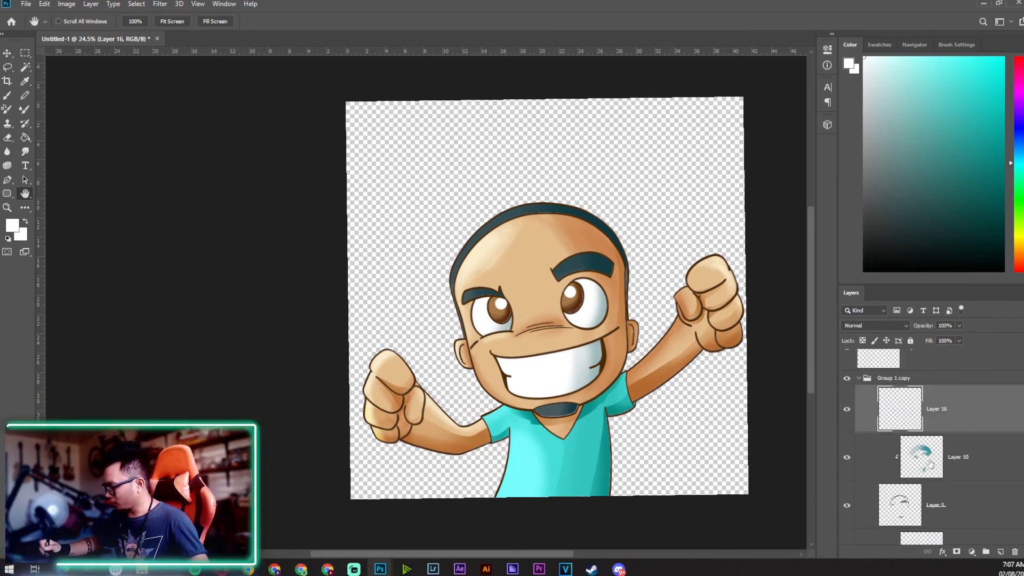
pyautogui.click(875, 325)
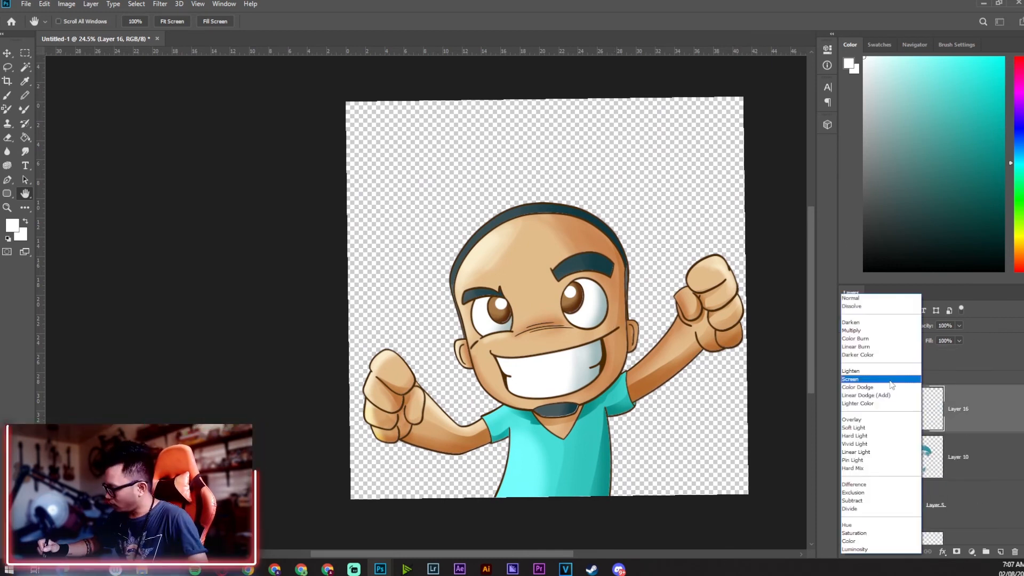
pyautogui.click(875, 419)
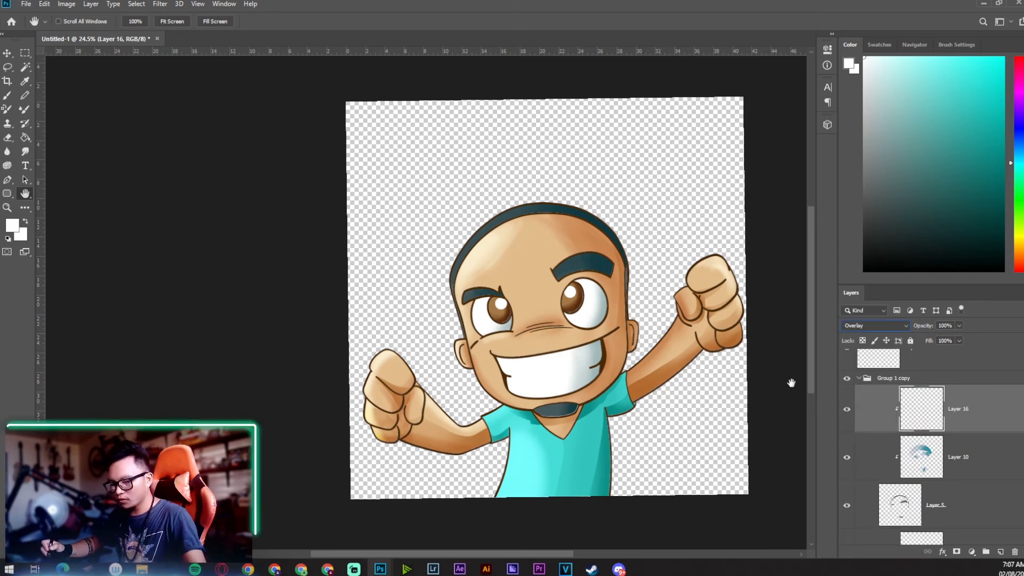
# - Choose a light grey, enlarge and soften the brush to 700 px, and brush a highlight over the left side of the hair and eyebrow
pyautogui.moveTo(904, 104); pyautogui.dragTo(852, 76)
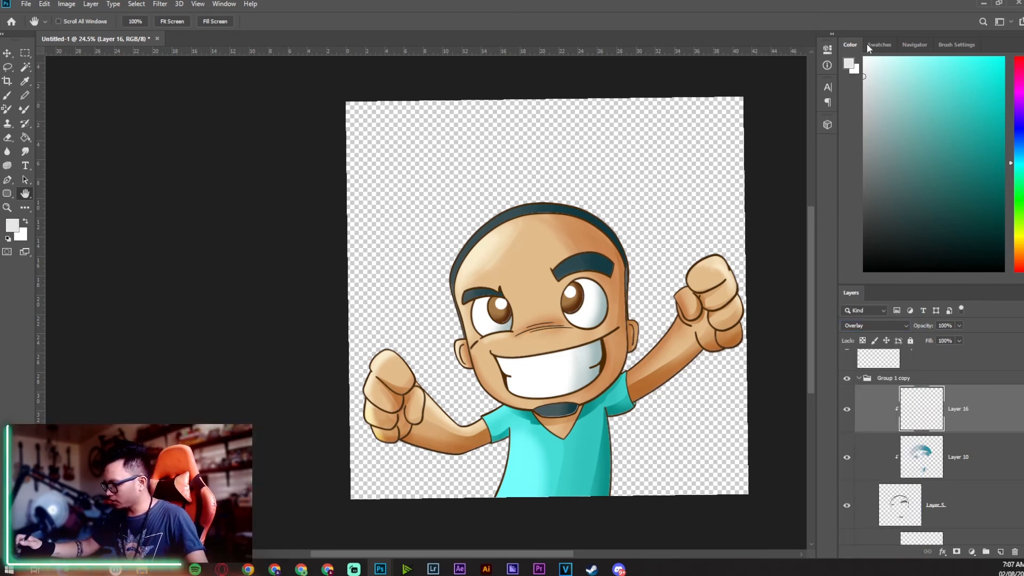
pyautogui.press('b')
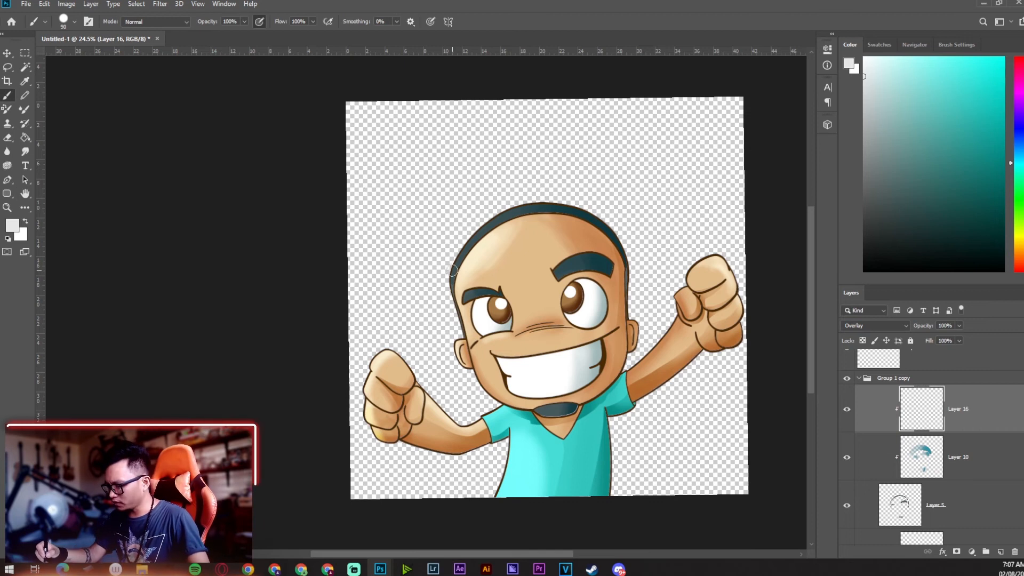
pyautogui.press(']')
pyautogui.press(']')
pyautogui.press(']')
pyautogui.press(']')
pyautogui.press(']')
pyautogui.press(']')
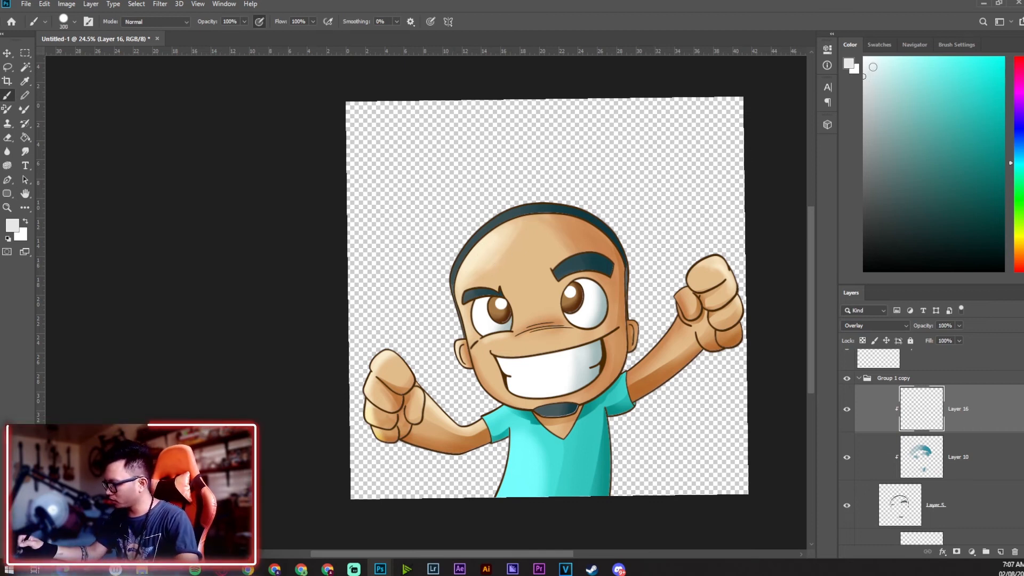
pyautogui.press(']')
pyautogui.press(']')
pyautogui.press(']')
pyautogui.hotkey('shift', '[')
pyautogui.hotkey('shift', '[')
pyautogui.hotkey('shift', '[')
pyautogui.hotkey('shift', '[')
pyautogui.moveTo(469, 262); pyautogui.dragTo(524, 254)
# - Select the skin highlight layer and sample the light skin tone from the left side of the forehead
pyautogui.keyDown('ctrl'); pyautogui.click(524, 255); pyautogui.keyUp('ctrl')
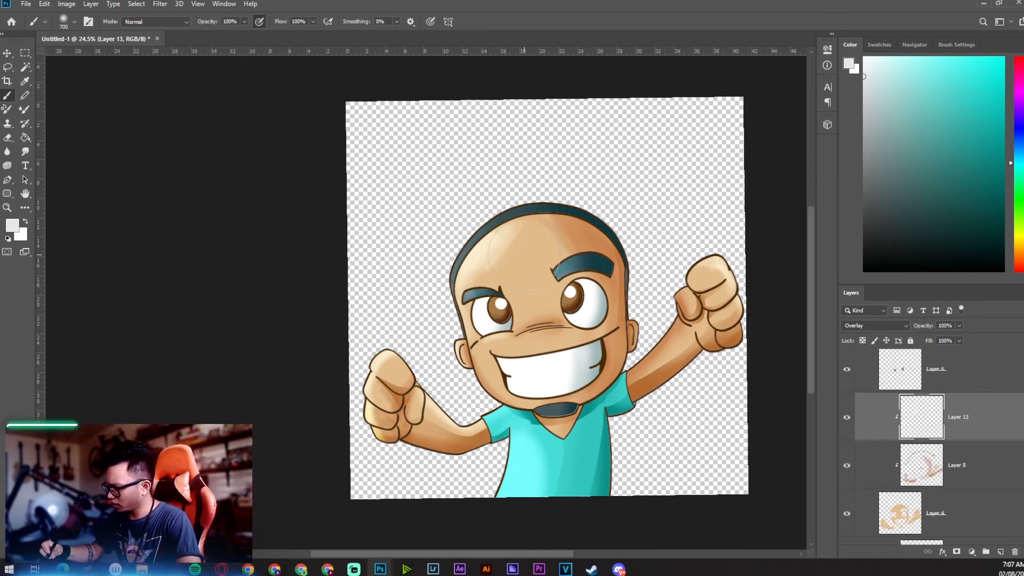
pyautogui.keyDown('alt'); pyautogui.click(480, 253); pyautogui.keyUp('alt')
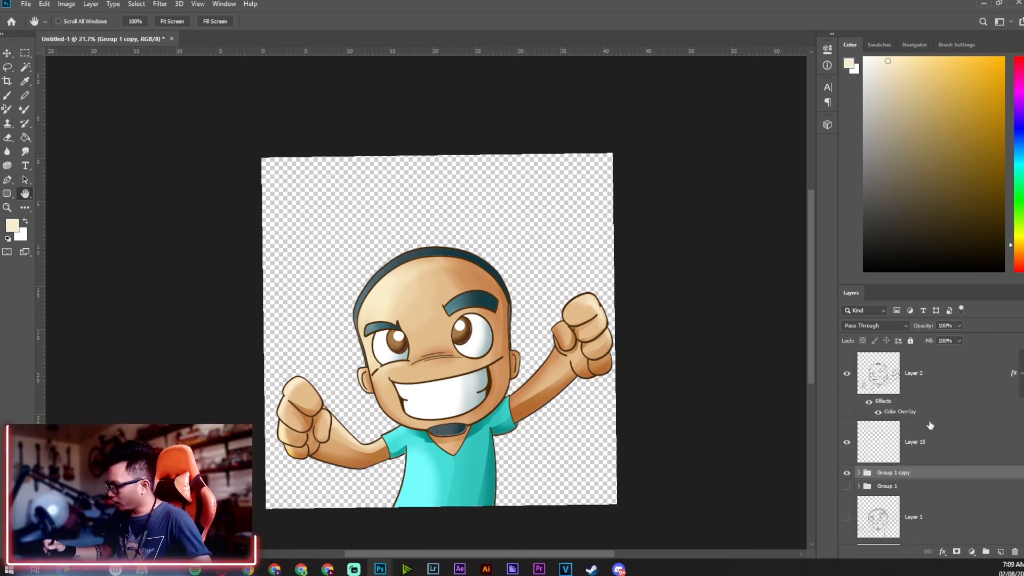
pyautogui.click(847, 448)
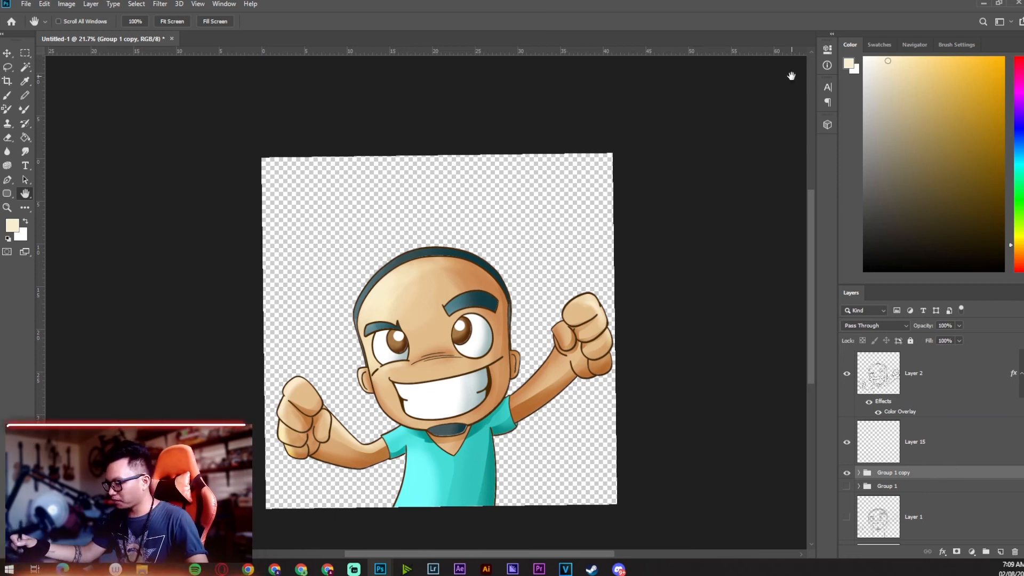
# - Set up the Type tool with the BadaBoom BB font and a dark grey text colour
pyautogui.press('t')
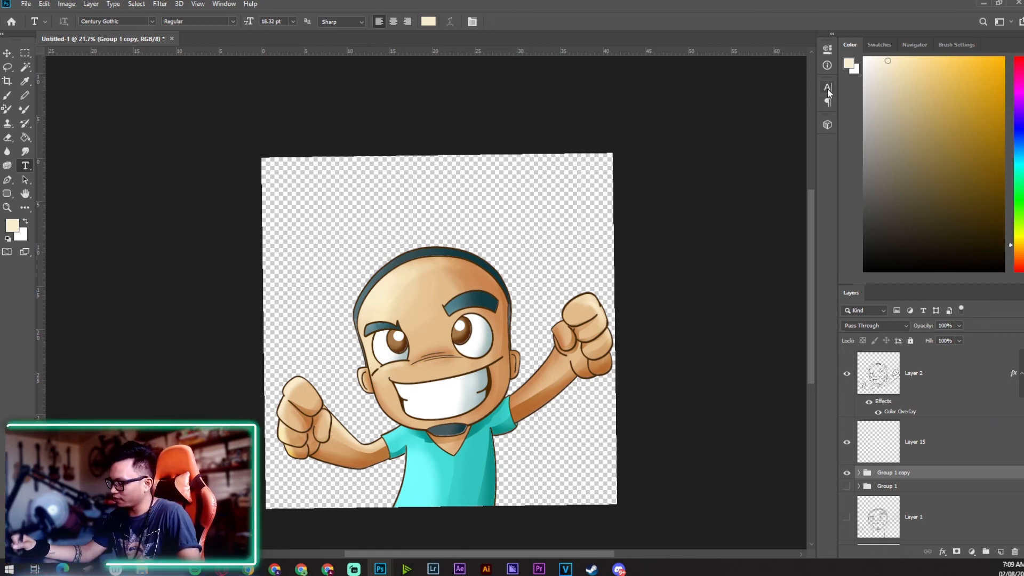
pyautogui.click(827, 89)
pyautogui.click(765, 103)
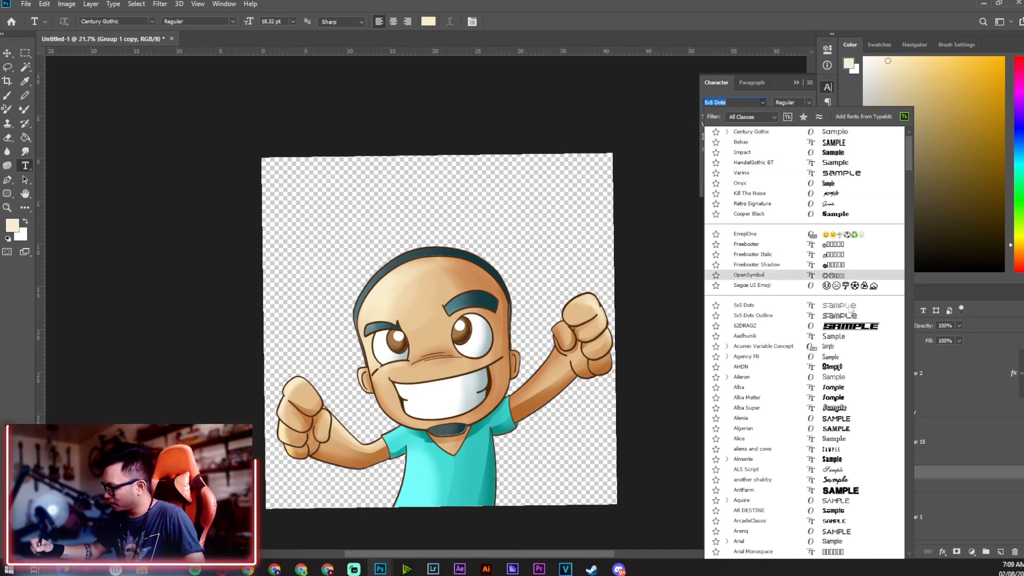
pyautogui.scroll(-8, 907, 176)
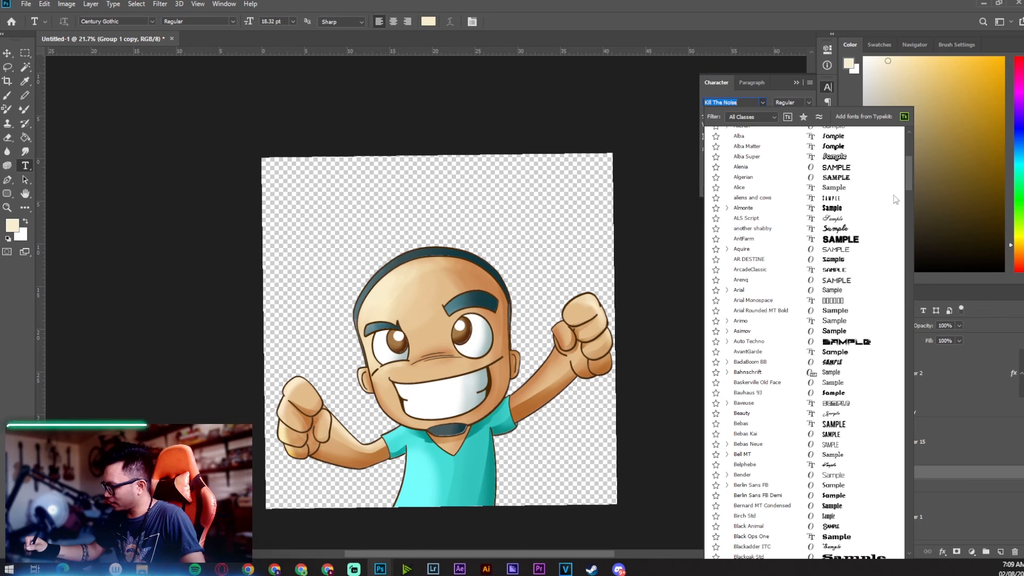
pyautogui.click(841, 362)
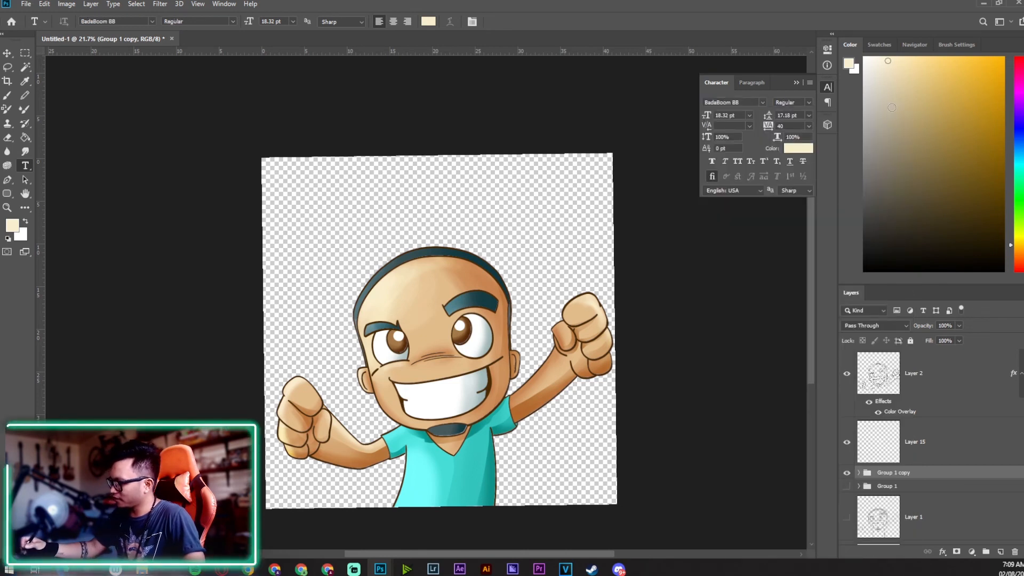
pyautogui.click(857, 199)
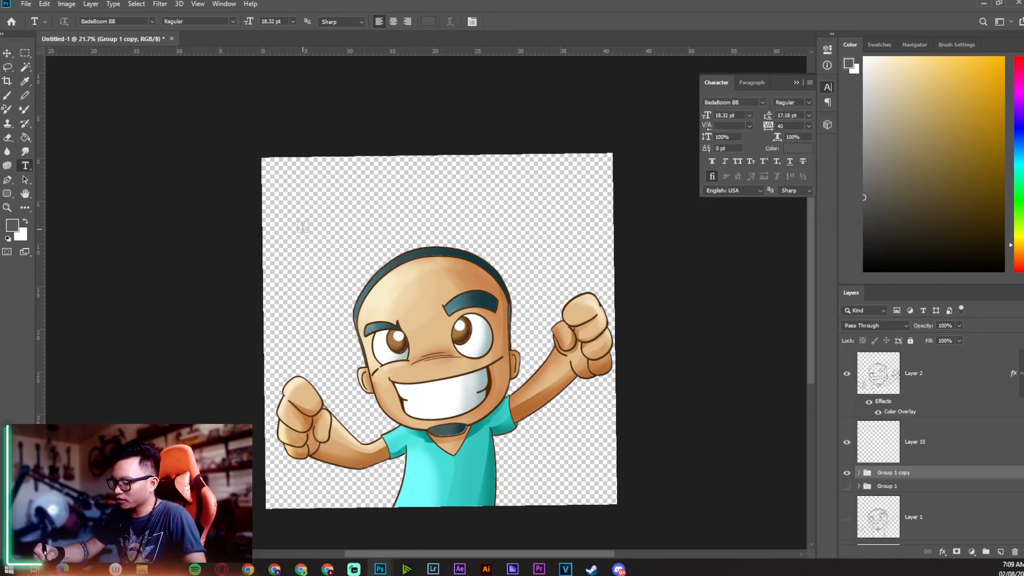
# - Place a placeholder text line above the character's head, sized 736.32 pt with tracking of -60
pyautogui.click(302, 253)
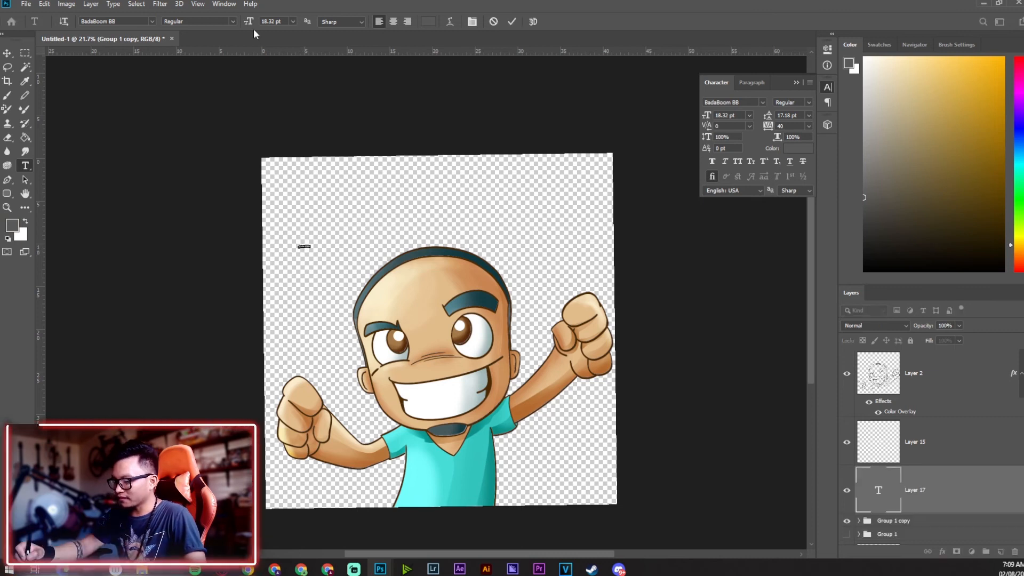
pyautogui.moveTo(250, 23); pyautogui.dragTo(410, 32)
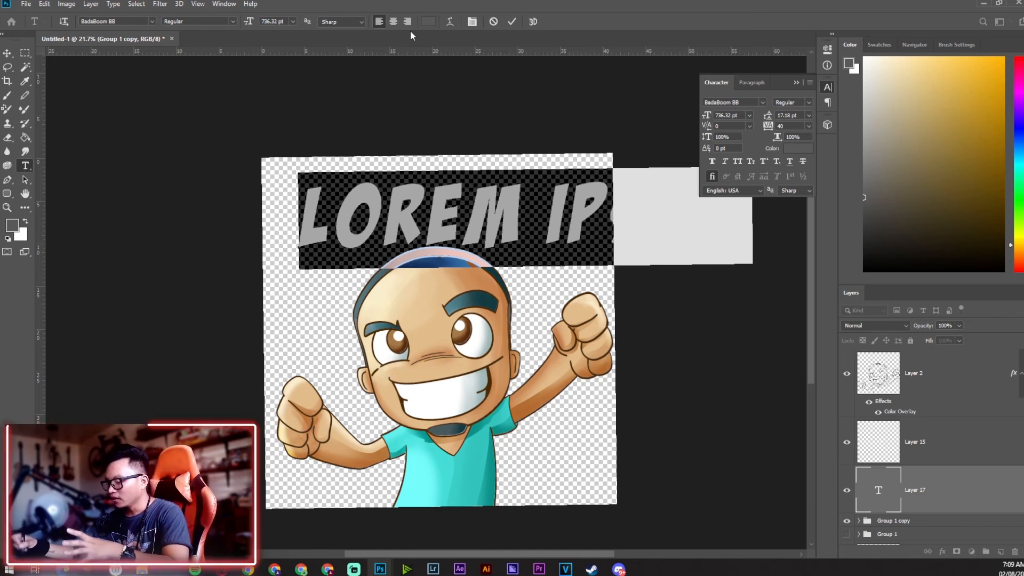
pyautogui.moveTo(768, 128); pyautogui.dragTo(765, 131)
pyautogui.click(940, 451)
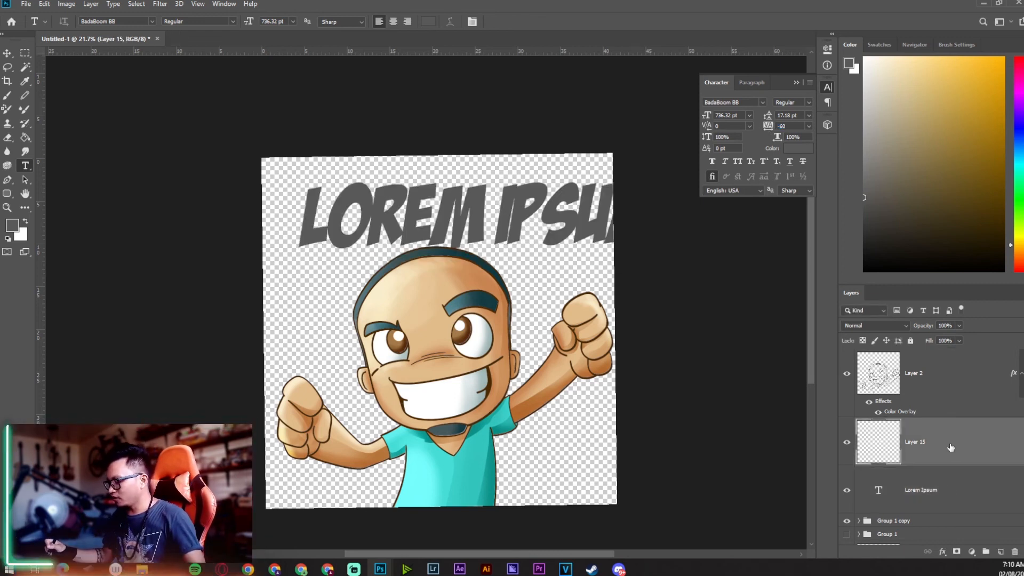
# - Shift the Lorem Ipsum text left so it is centred across the canvas width
pyautogui.click(944, 488)
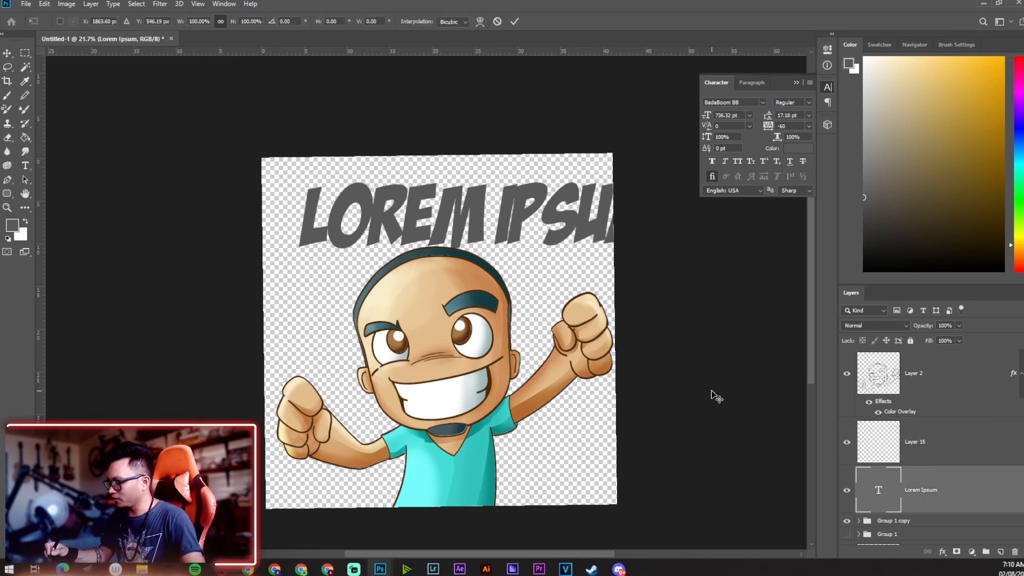
pyautogui.hotkey('ctrl', 't')
pyautogui.moveTo(536, 215); pyautogui.dragTo(497, 215)
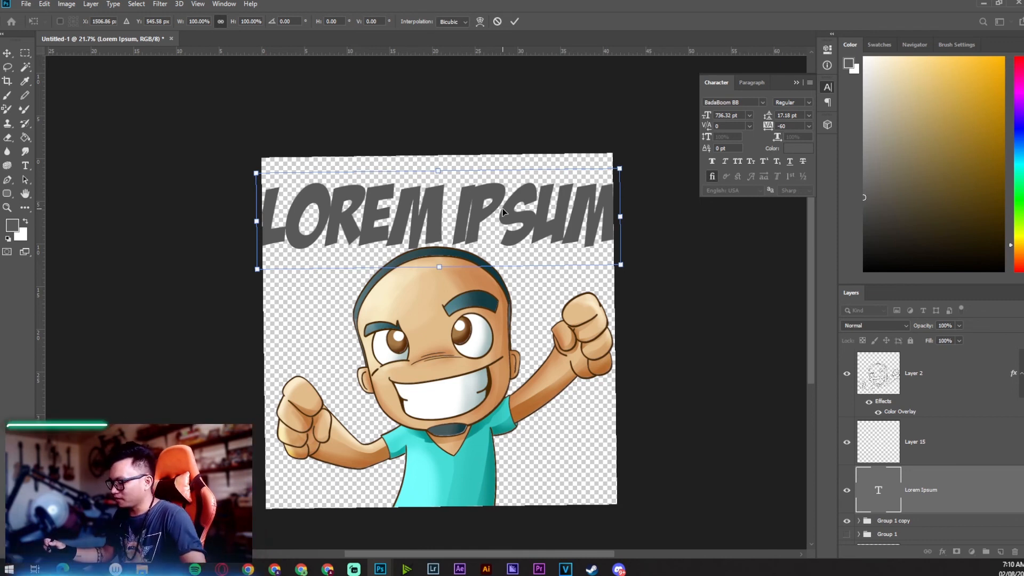
pyautogui.click(895, 441)
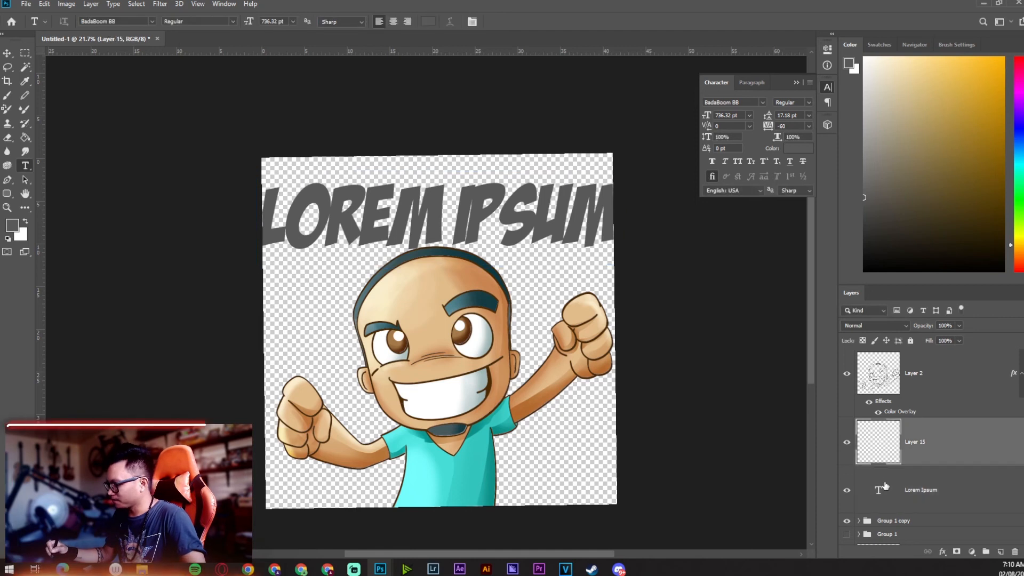
# - Replace the placeholder text with "HYPE!!"
pyautogui.doubleClick(880, 487)
pyautogui.write('H')
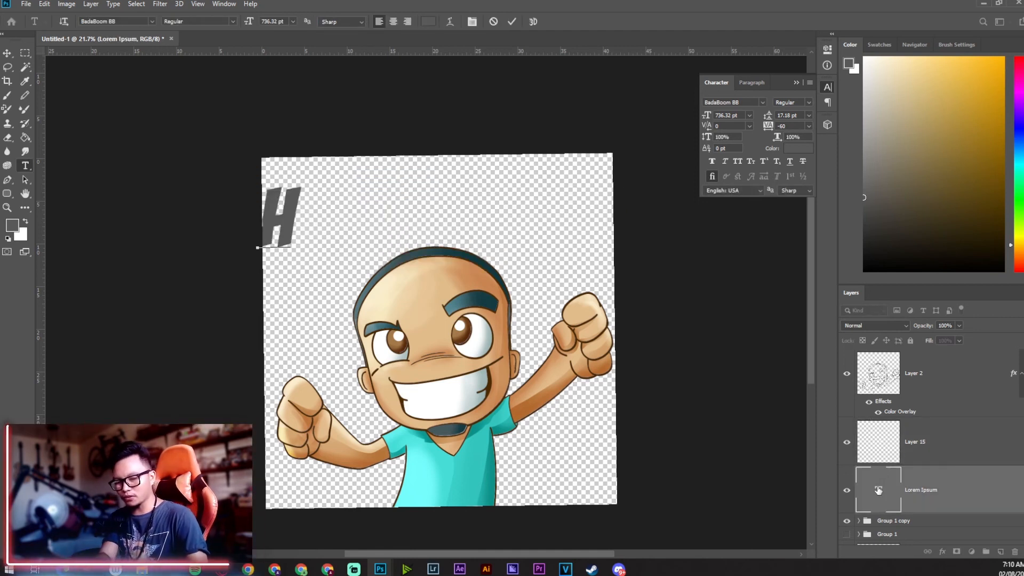
pyautogui.write('YPE')
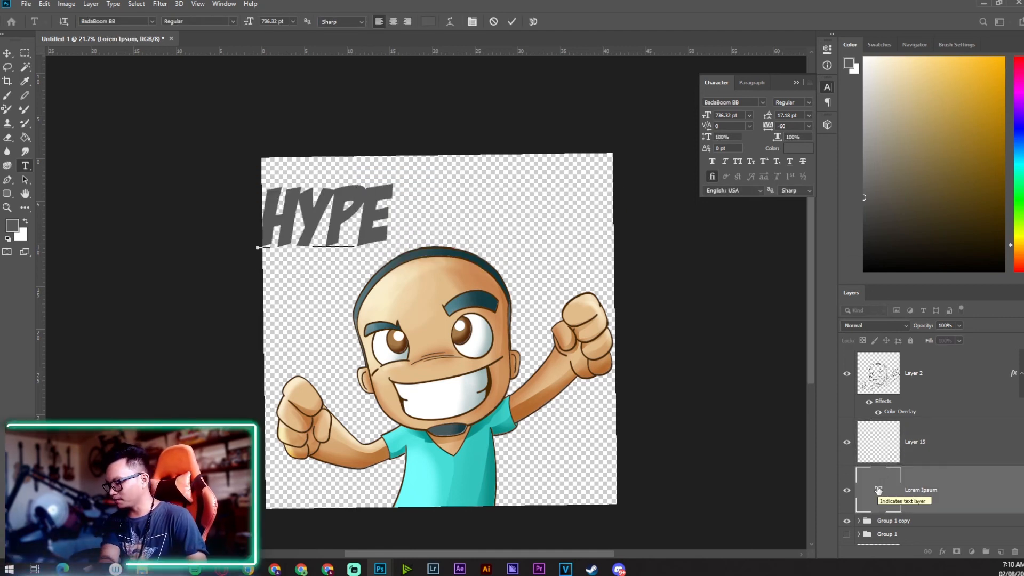
pyautogui.write('!!')
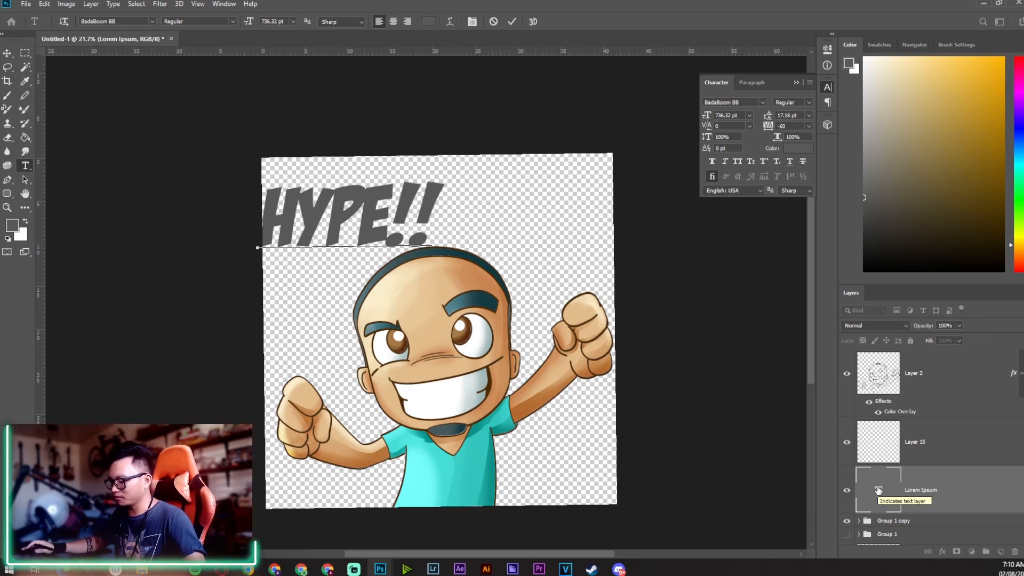
pyautogui.click(919, 446)
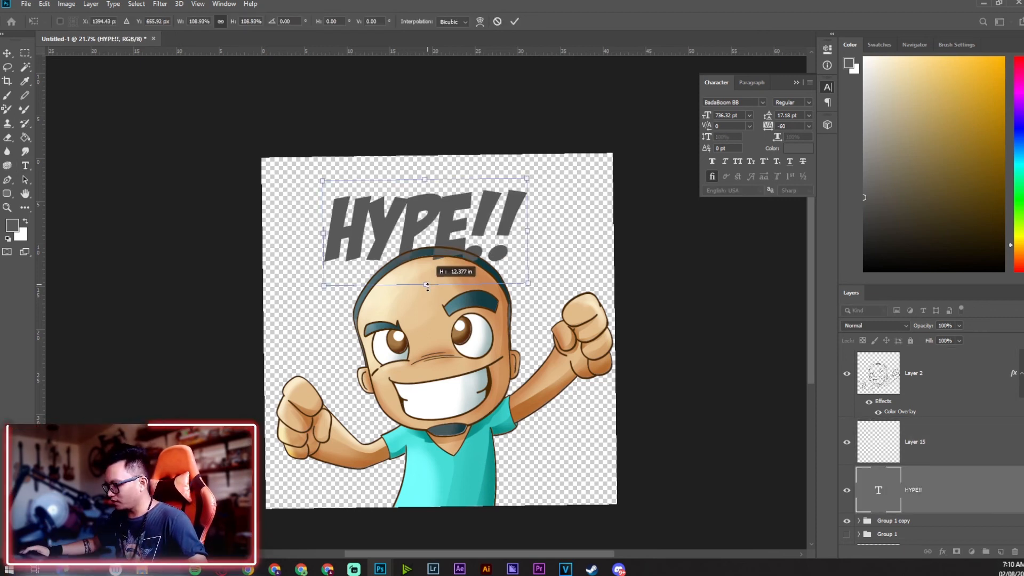
# - Scale the HYPE!! text to about 146% and position it across the upper canvas above the head
pyautogui.moveTo(427, 286); pyautogui.dragTo(429, 320)
pyautogui.moveTo(475, 269); pyautogui.dragTo(481, 237)
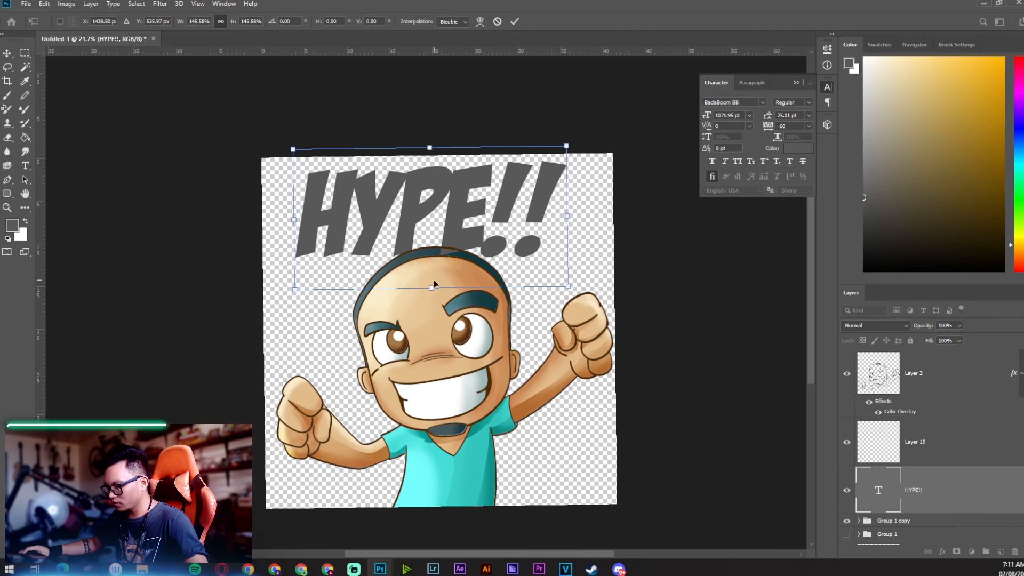
pyautogui.scroll(-1, 1004, 463)
pyautogui.press('Return')
pyautogui.press('t')
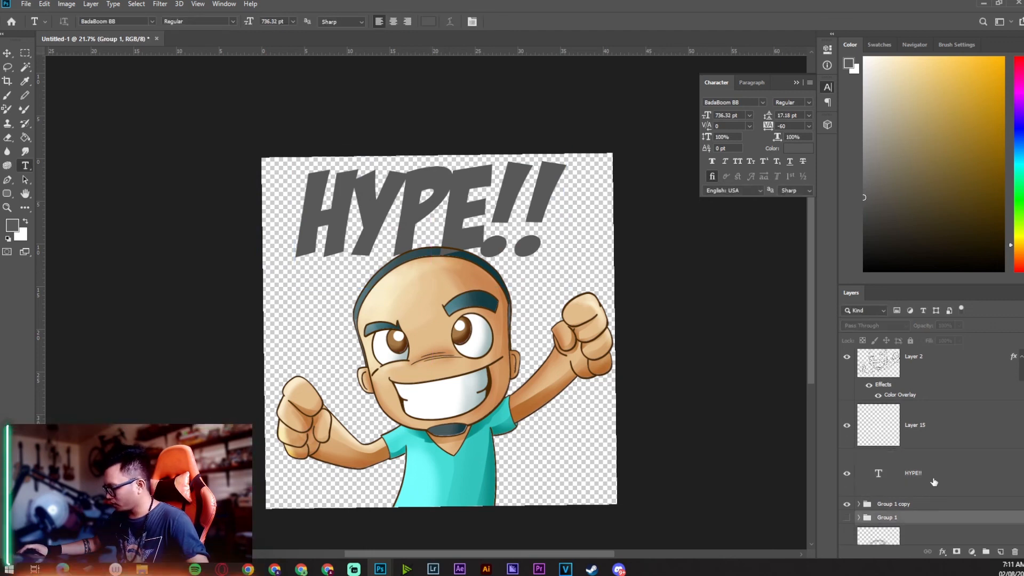
# - Move the HYPE!! layer below the Group 1 copy group and widen its text to 113% horizontal scale at 1163.95 pt
pyautogui.moveTo(884, 467); pyautogui.dragTo(880, 511)
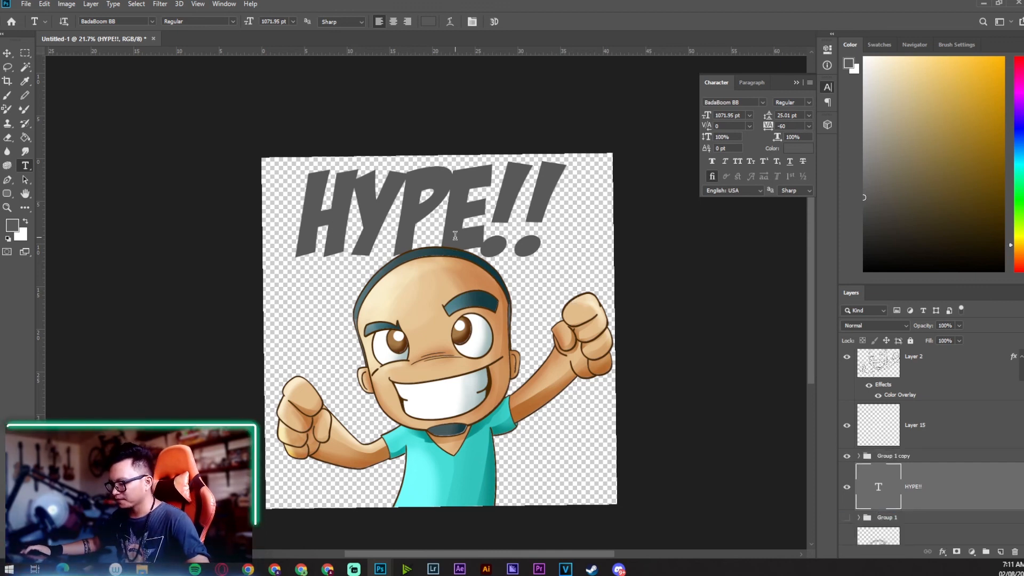
pyautogui.doubleClick(877, 488)
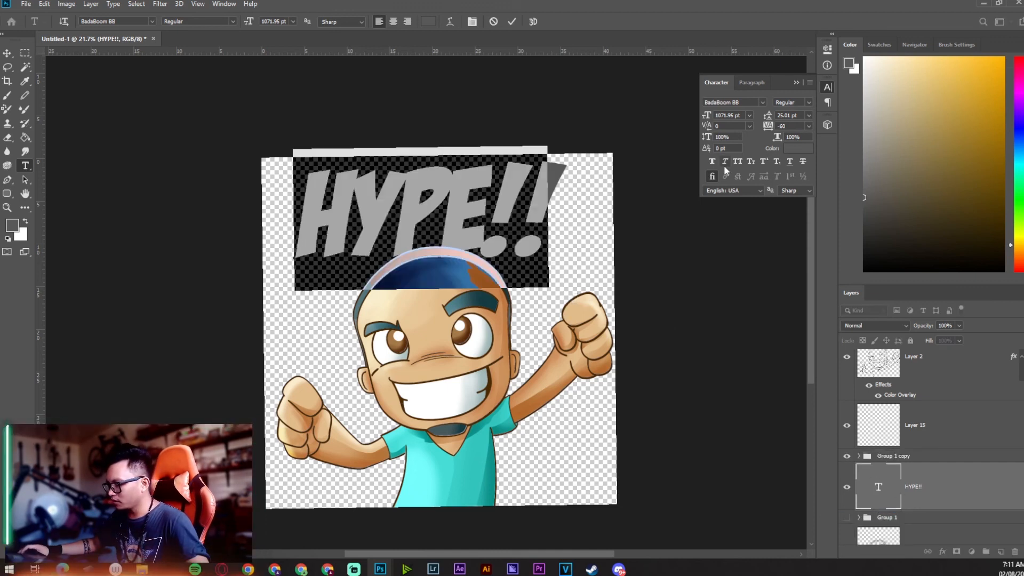
pyautogui.moveTo(780, 141); pyautogui.dragTo(787, 141)
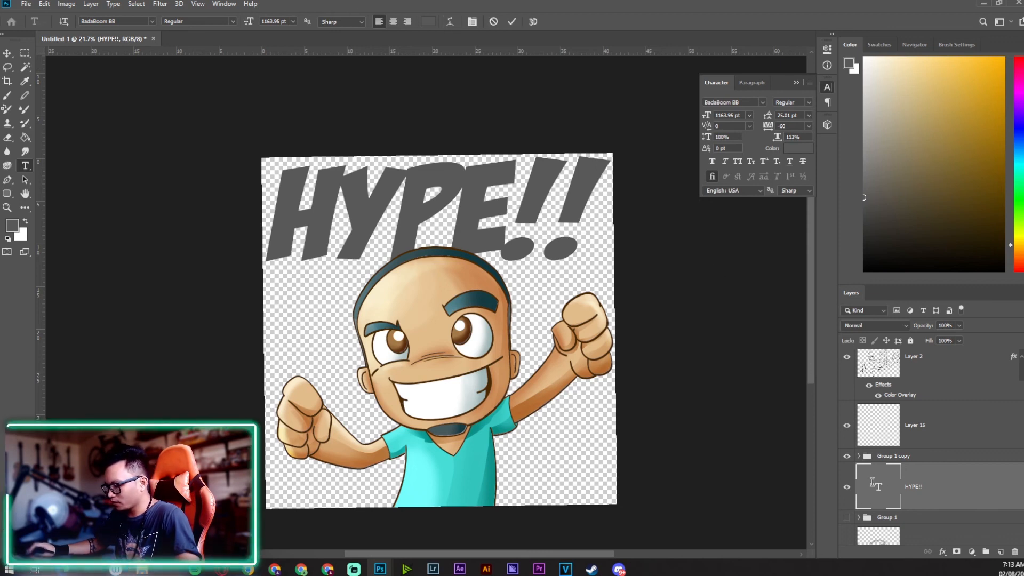
# - Warp the HYPE!! text with a horizontal Arc style and a bend of +13%
pyautogui.doubleClick(863, 506)
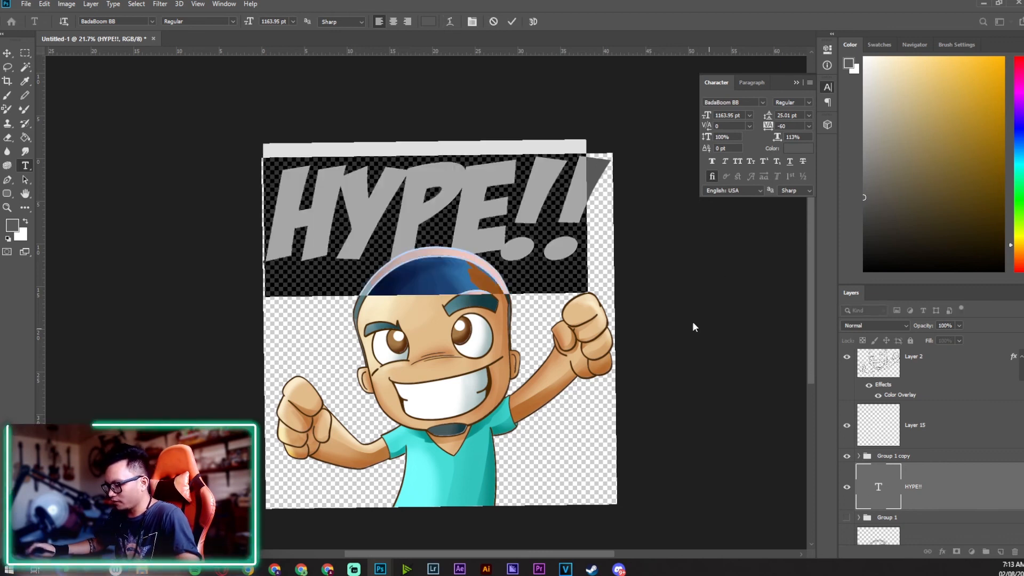
pyautogui.click(450, 22)
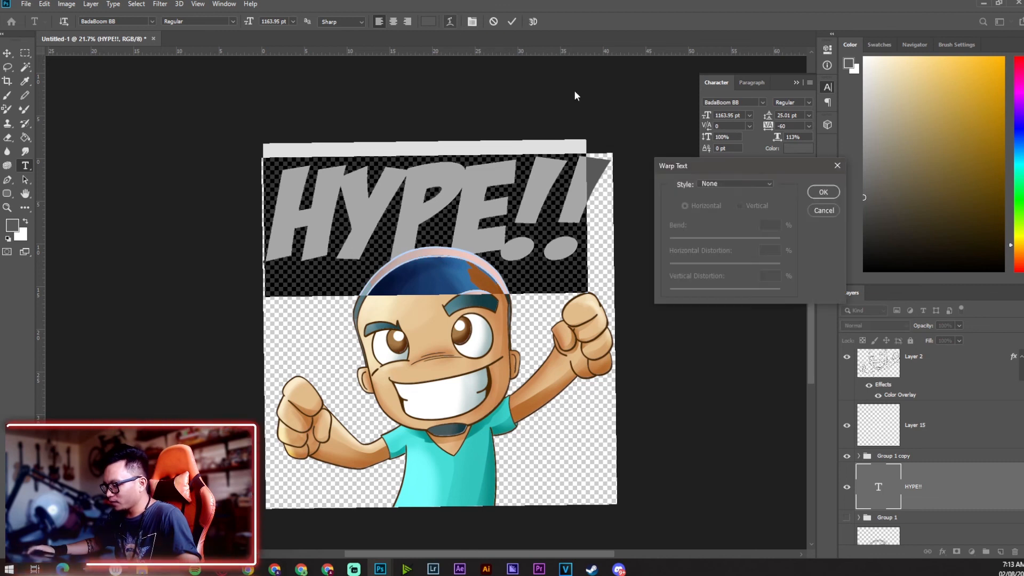
pyautogui.click(744, 185)
pyautogui.click(736, 212)
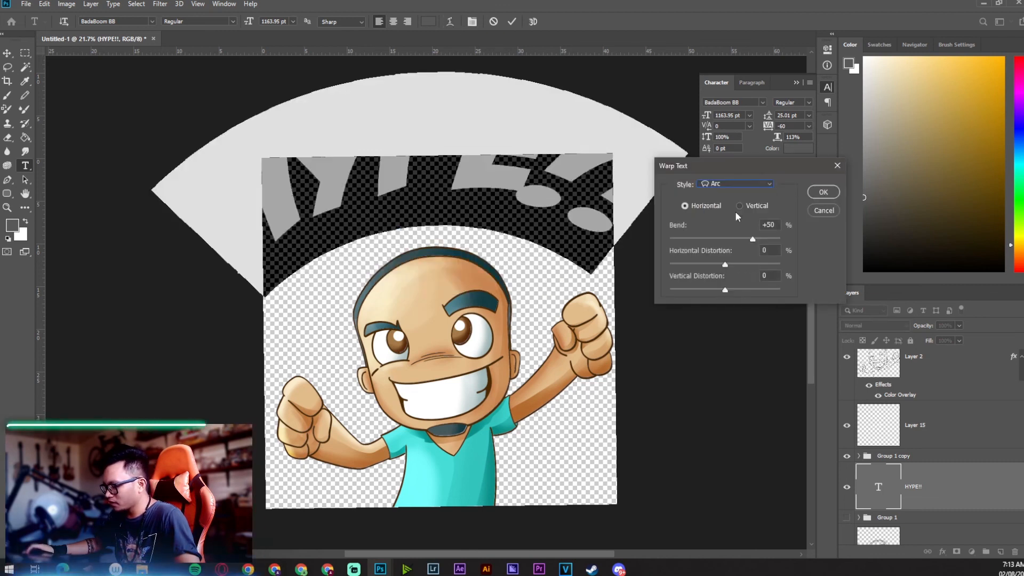
pyautogui.moveTo(750, 241); pyautogui.dragTo(732, 246)
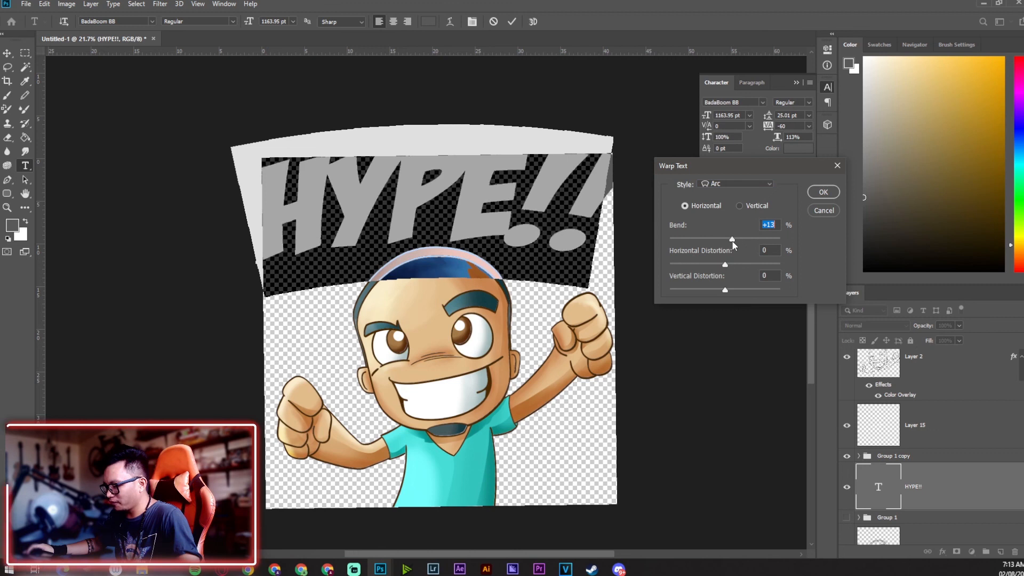
pyautogui.click(824, 193)
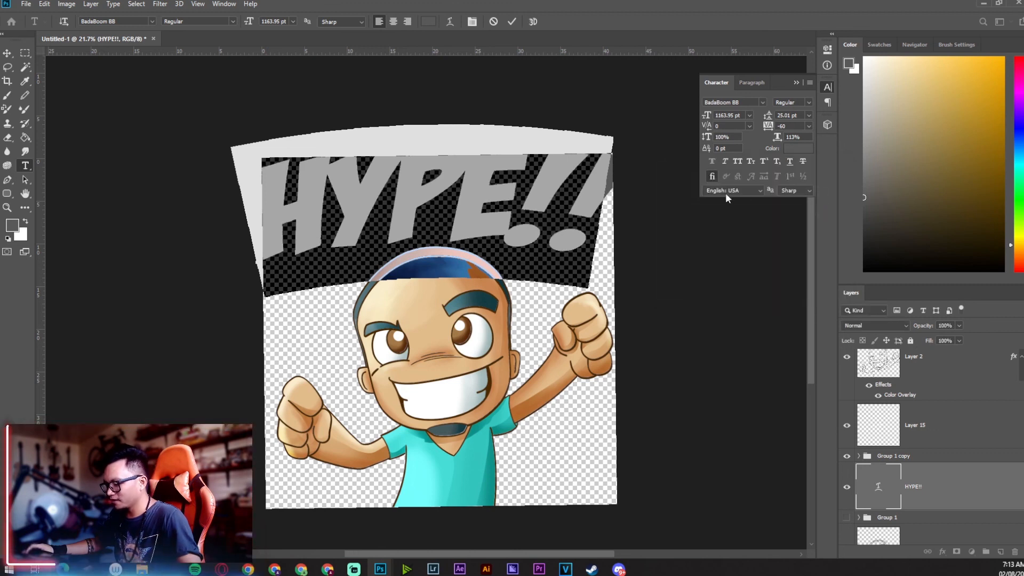
# - Scale the warped HYPE!! text down to about 1043 pt and position it within the canvas edges
pyautogui.hotkey('ctrl', 't')
pyautogui.moveTo(658, 223); pyautogui.dragTo(625, 223)
pyautogui.moveTo(521, 232); pyautogui.dragTo(516, 222)
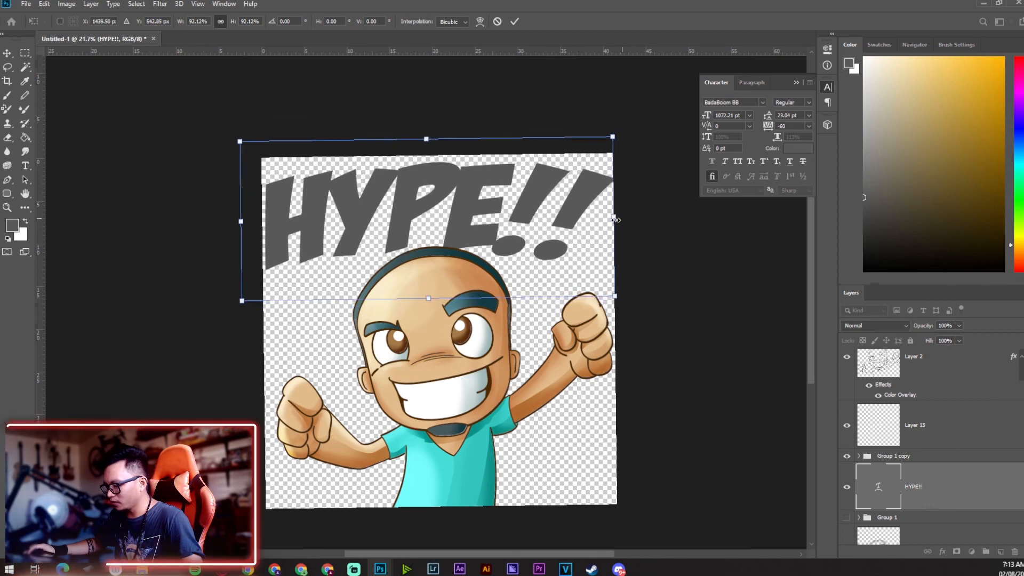
pyautogui.moveTo(620, 216); pyautogui.dragTo(608, 217)
pyautogui.moveTo(531, 222); pyautogui.dragTo(536, 225)
pyautogui.press('Return')
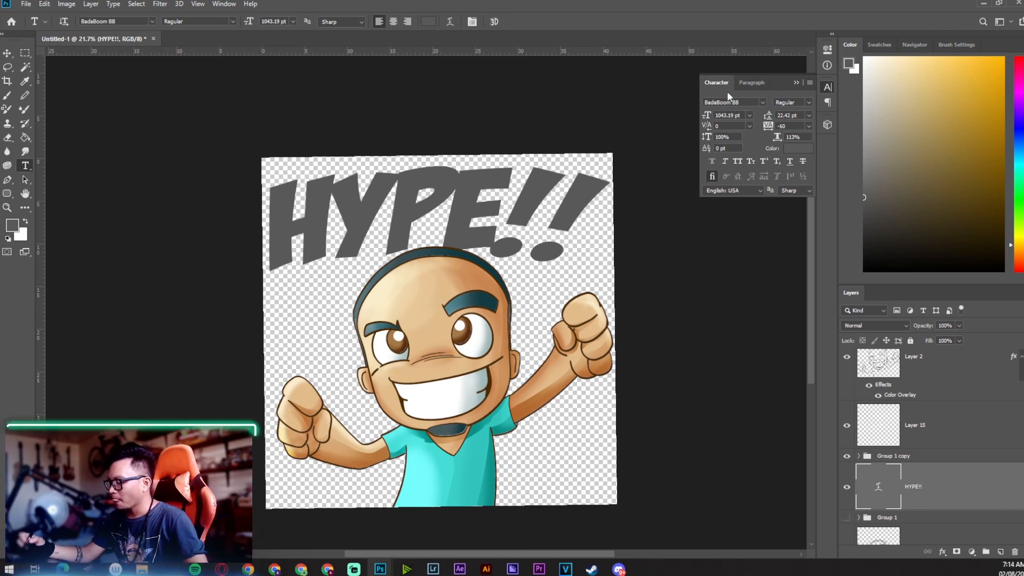
# - Add a new layer clipped to the HYPE!! text and switch to the Gradient tool
pyautogui.click(1000, 552)
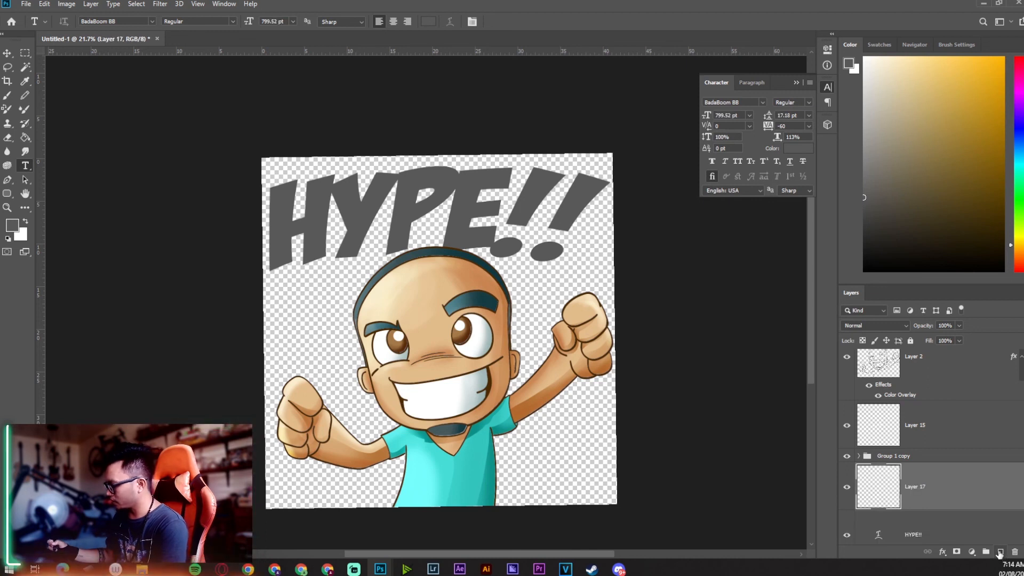
pyautogui.hotkey('ctrl', 'alt', 'g')
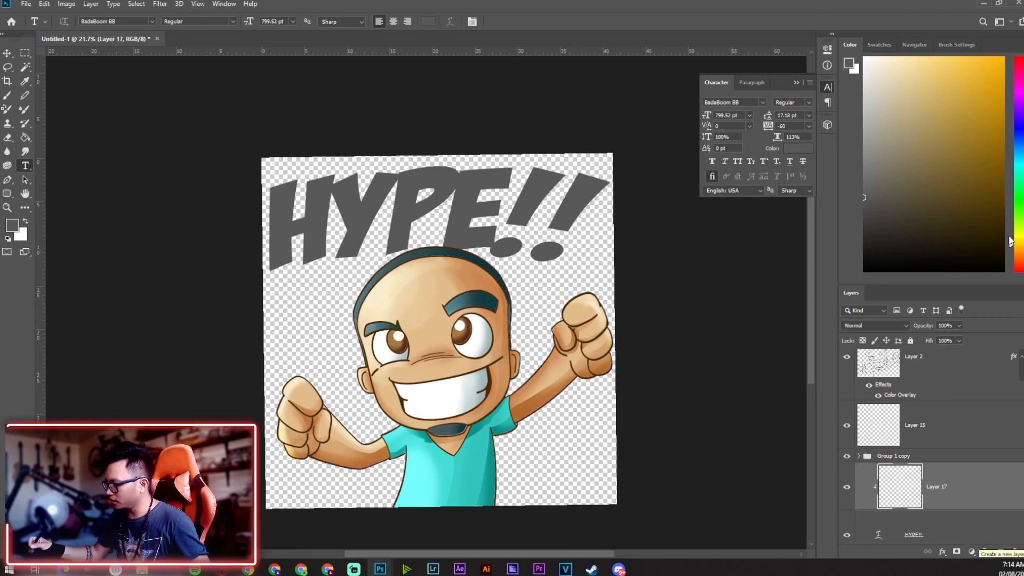
pyautogui.press('g')
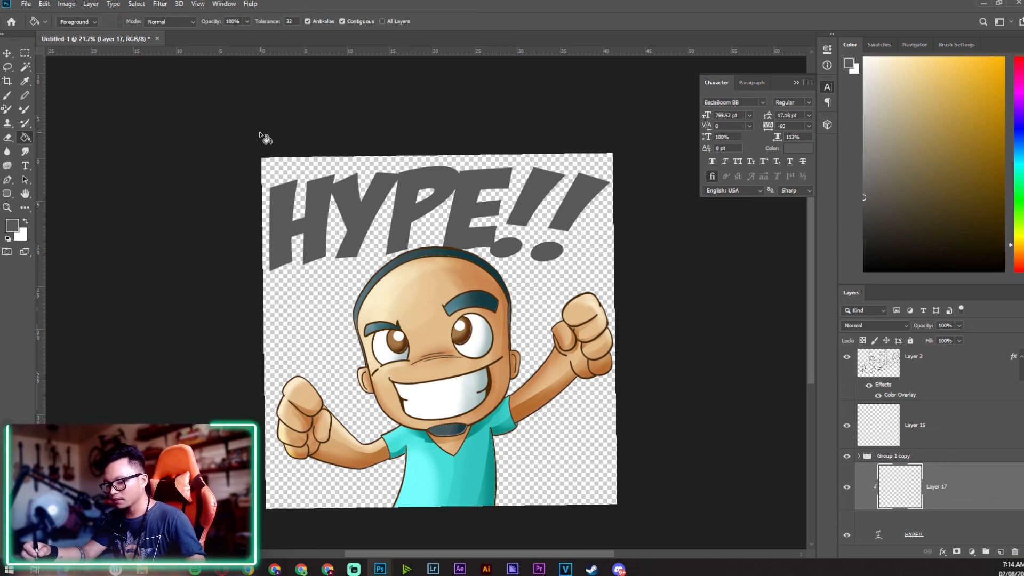
pyautogui.hotkey('shift', 'g')
pyautogui.hotkey('shift', 'g')
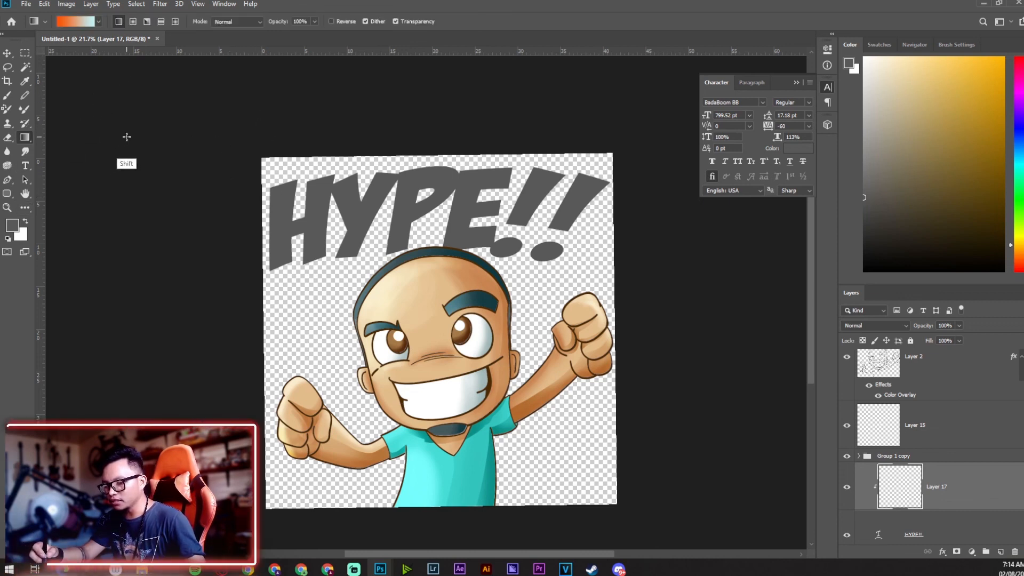
# - Edit the gradient and set its starting colour stop to pale yellow #fffbcb
pyautogui.click(98, 22)
pyautogui.click(63, 22)
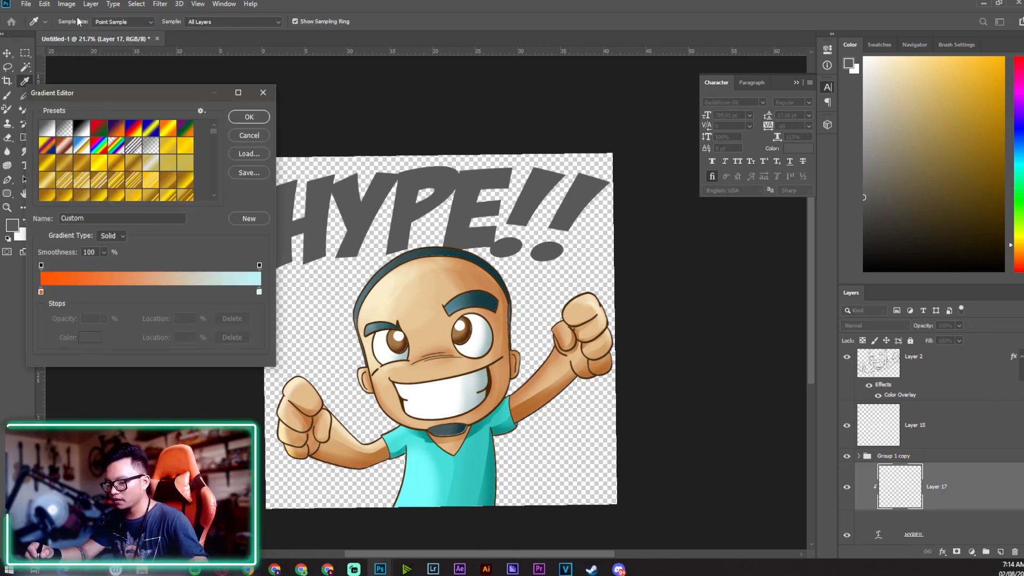
pyautogui.click(41, 292)
pyautogui.click(98, 337)
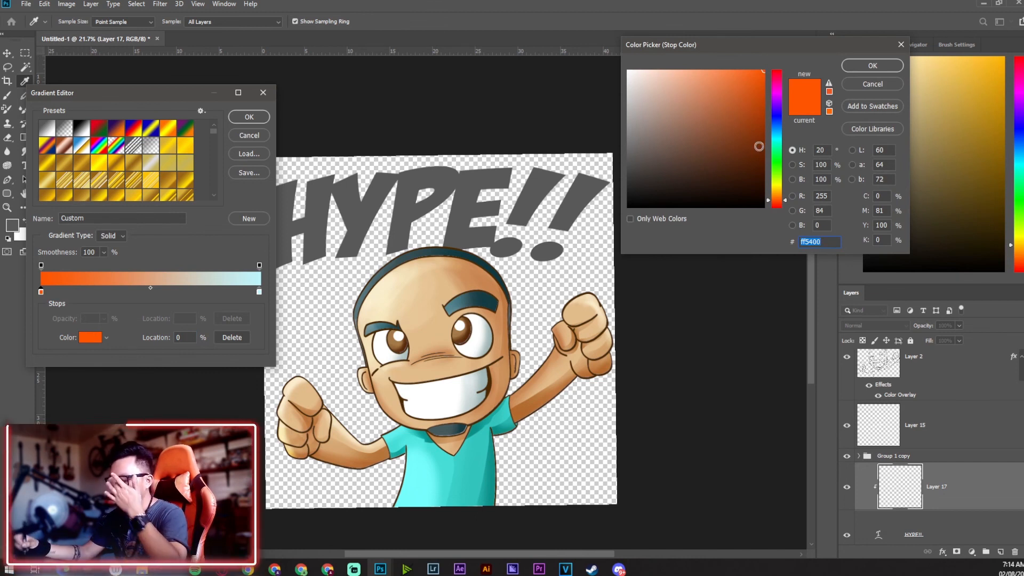
pyautogui.click(777, 184)
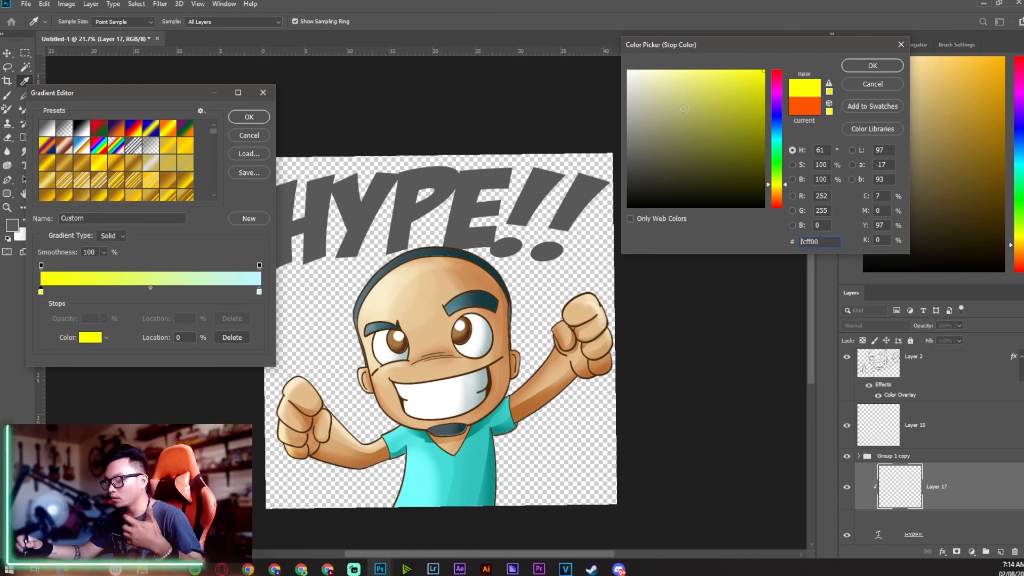
pyautogui.click(778, 188)
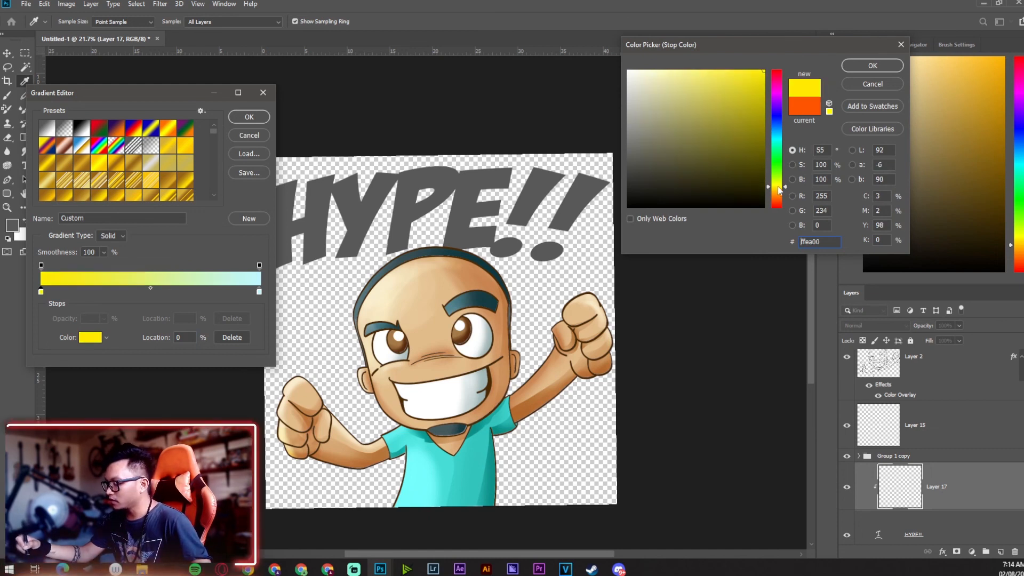
pyautogui.click(655, 70)
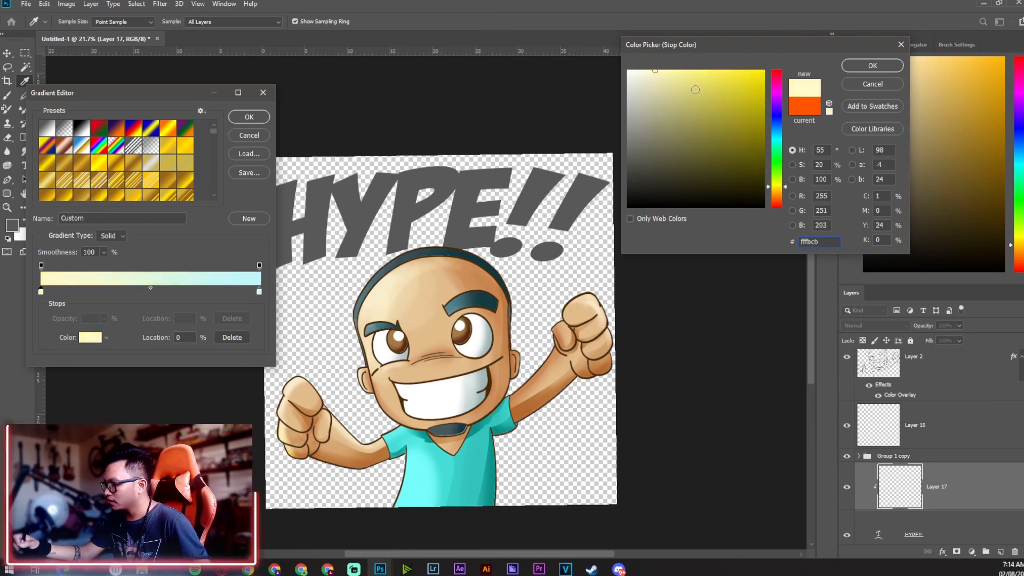
pyautogui.click(873, 65)
# - Set the gradient's end colour stop to golden orange #efa60a and fill the clipped layer from pale at the text's top to orange below
pyautogui.doubleClick(259, 292)
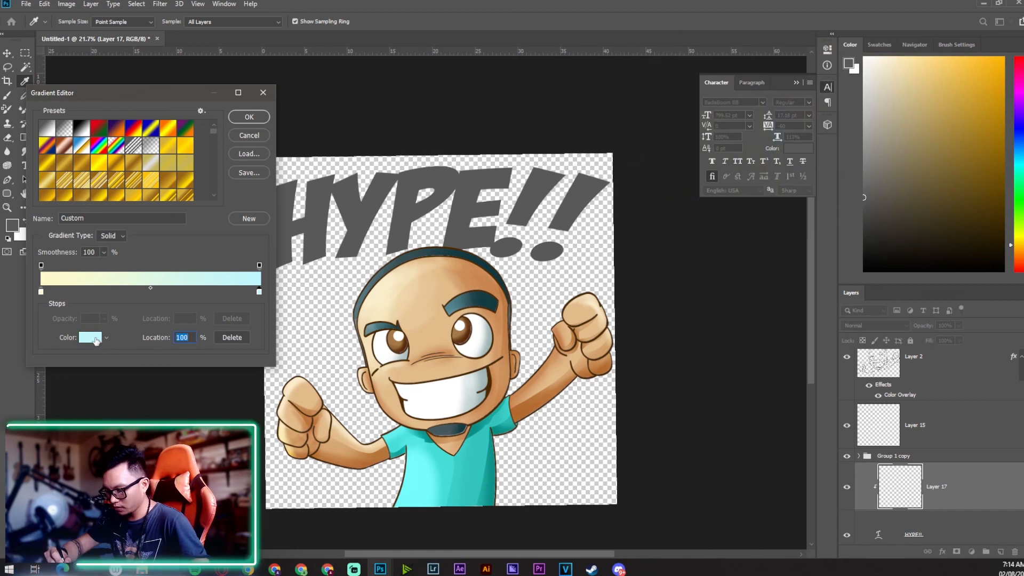
pyautogui.moveTo(779, 180); pyautogui.dragTo(776, 192)
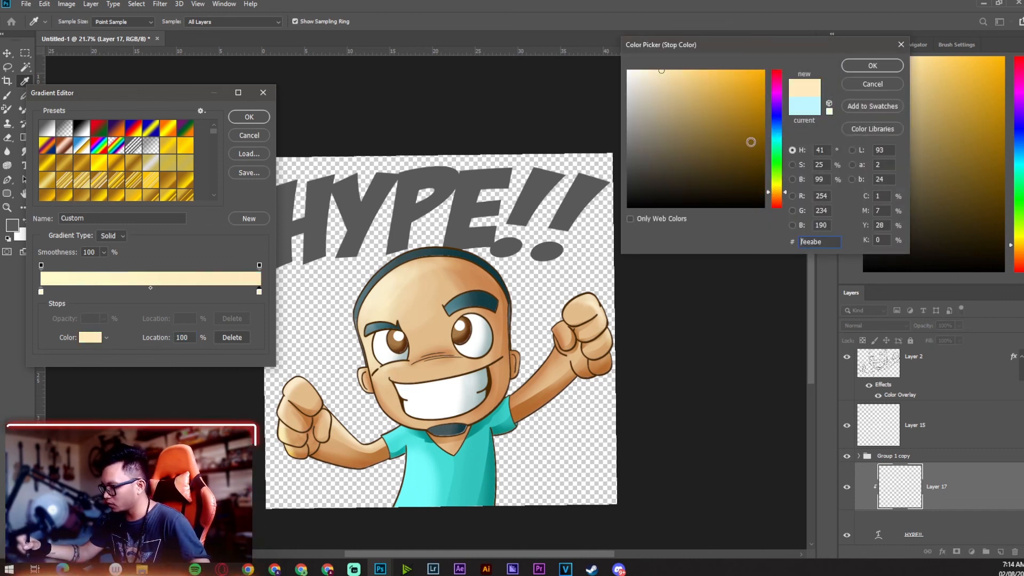
pyautogui.click(707, 84)
pyautogui.click(750, 78)
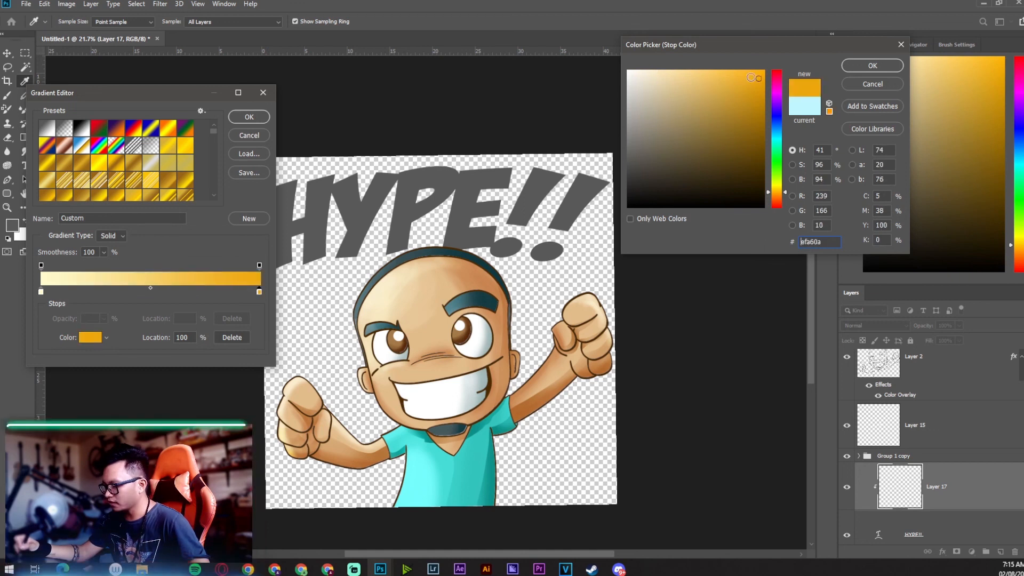
pyautogui.press('Return')
pyautogui.press('Return')
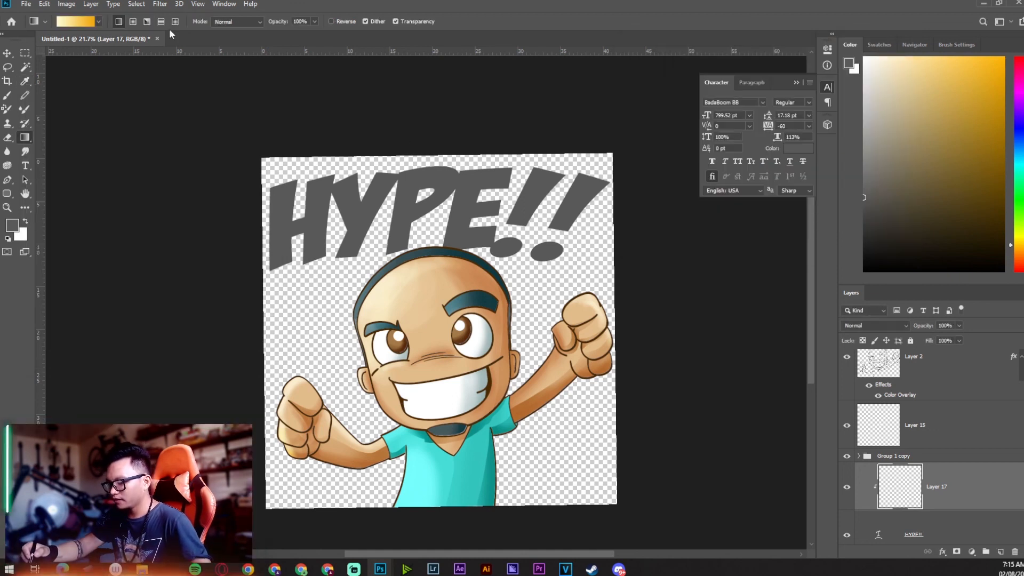
pyautogui.moveTo(418, 288); pyautogui.dragTo(418, 287)
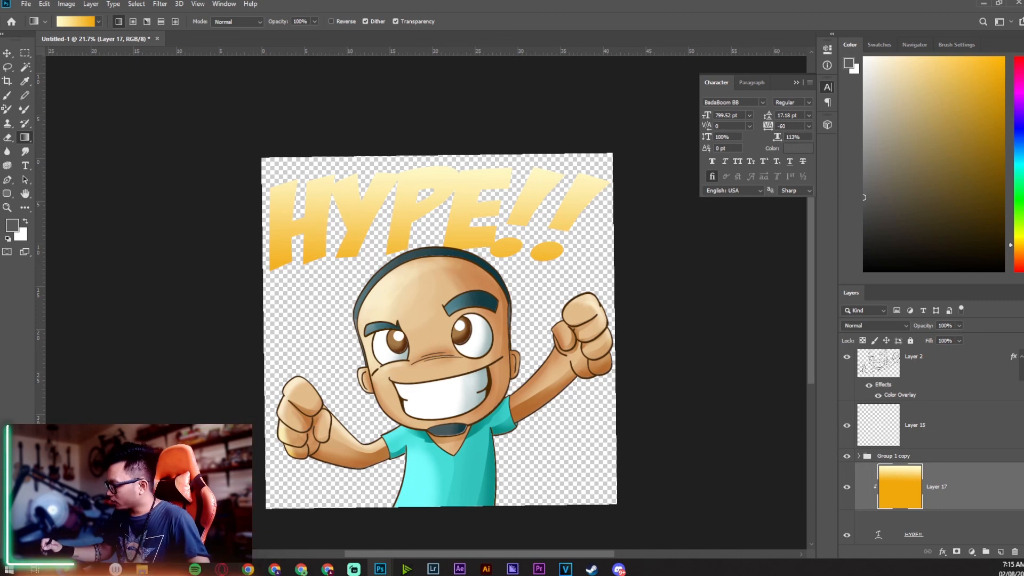
# - Add an outside Stroke layer style to the HYPE!! text layer and set its colour to brown #895d00
pyautogui.scroll(-1, 898, 411)
pyautogui.scroll(-1, 967, 475)
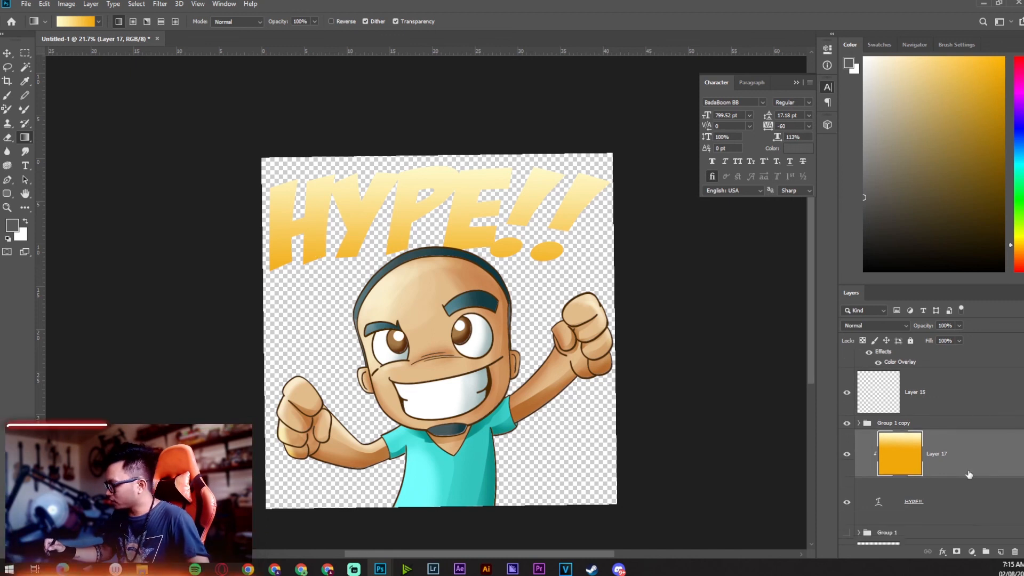
pyautogui.rightClick(947, 503)
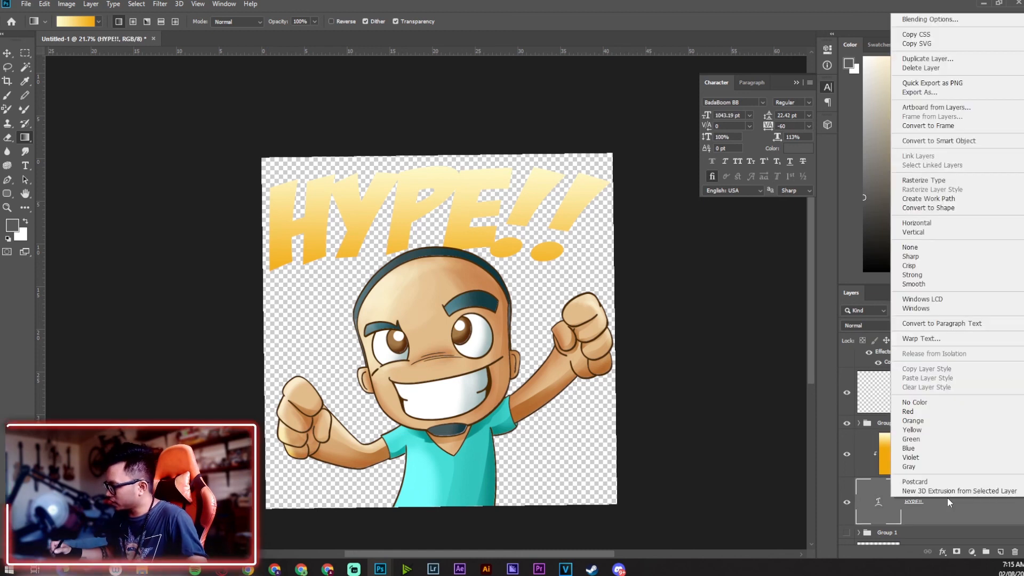
pyautogui.click(930, 19)
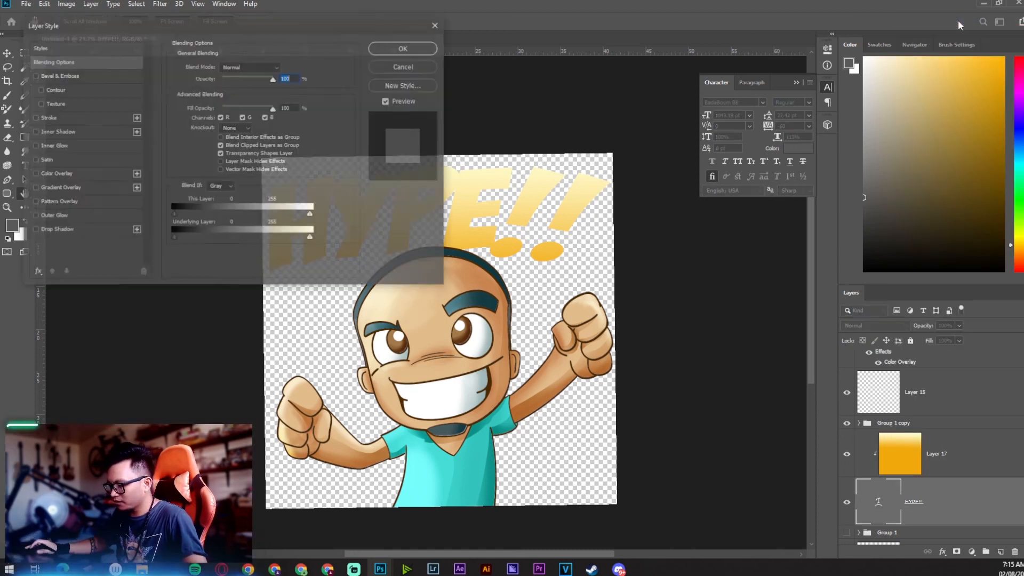
pyautogui.click(34, 118)
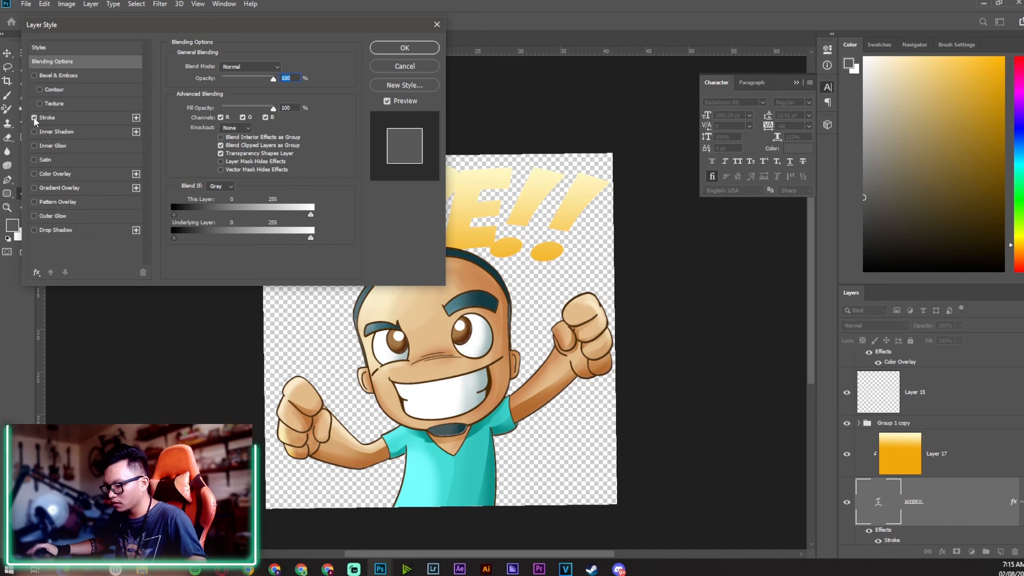
pyautogui.click(48, 117)
pyautogui.click(198, 144)
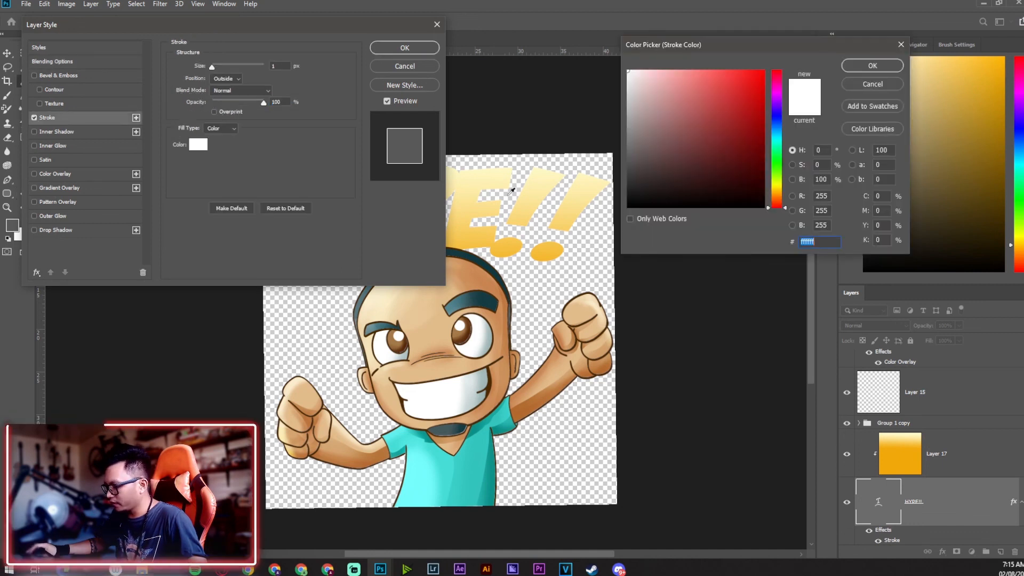
pyautogui.click(778, 192)
pyautogui.moveTo(741, 104); pyautogui.dragTo(772, 138)
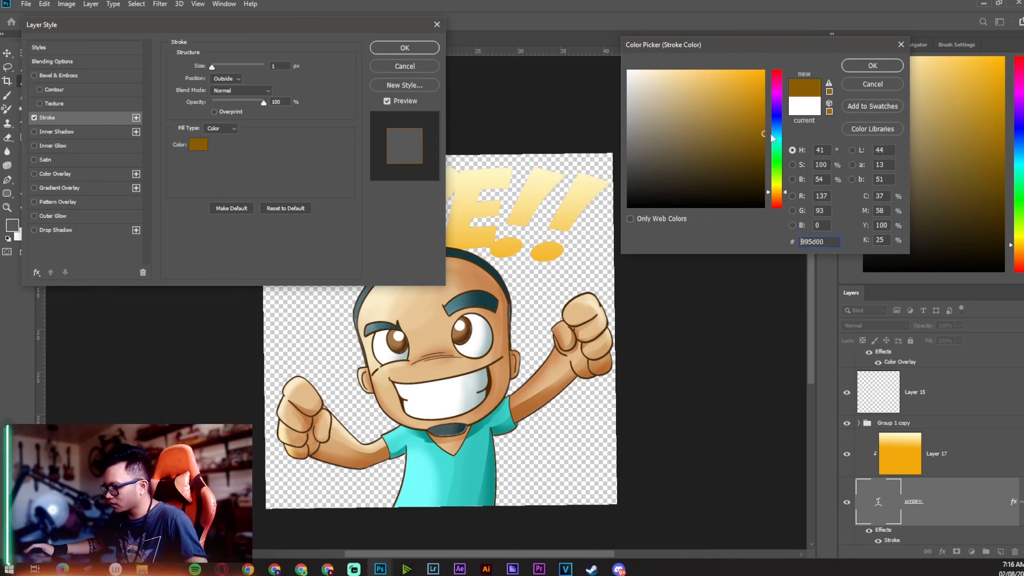
pyautogui.click(211, 67)
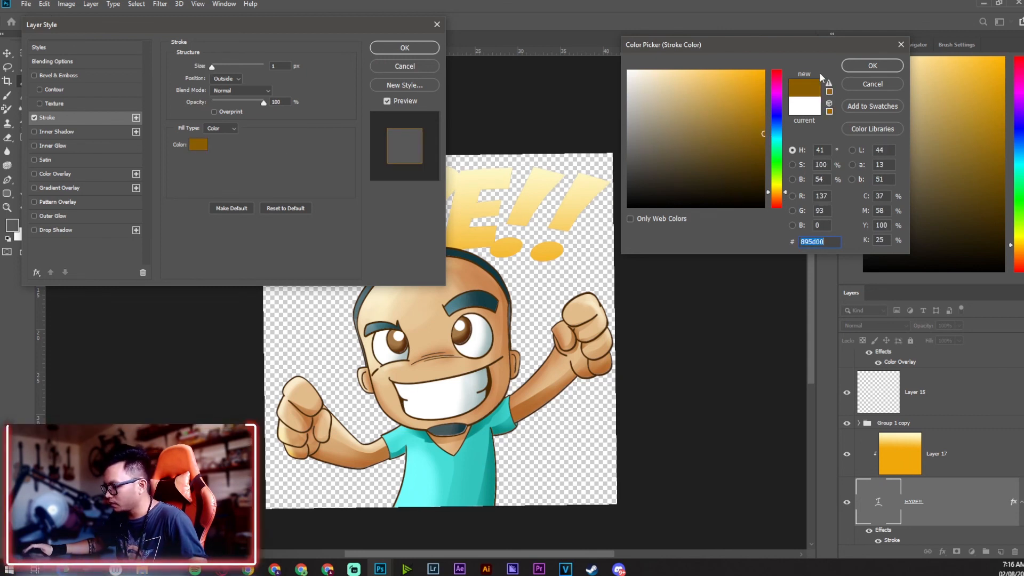
pyautogui.click(872, 65)
# - Increase the text stroke's size to about 32 px, apply the layer style and collapse the character settings
pyautogui.moveTo(211, 66); pyautogui.dragTo(223, 68)
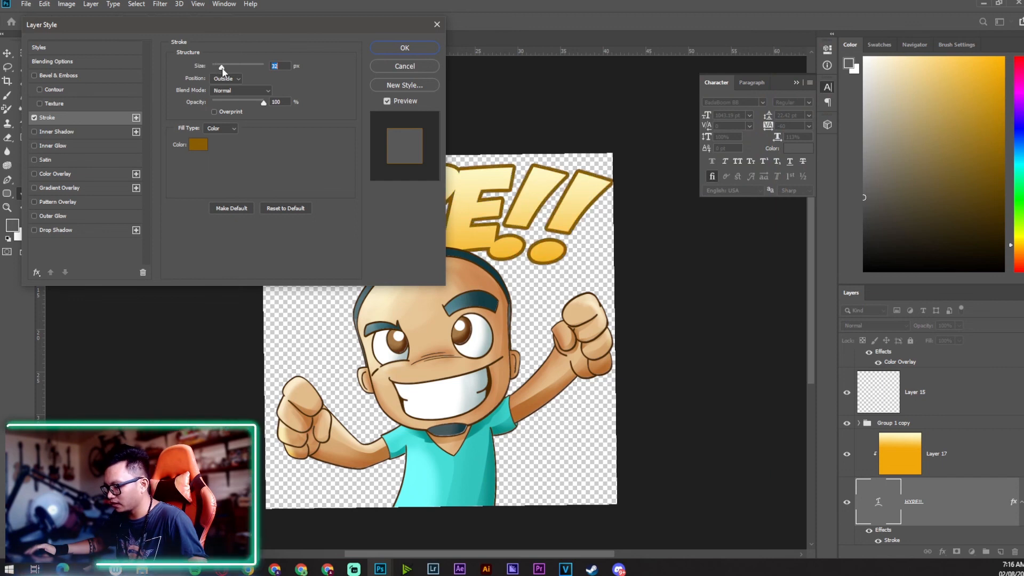
pyautogui.click(409, 50)
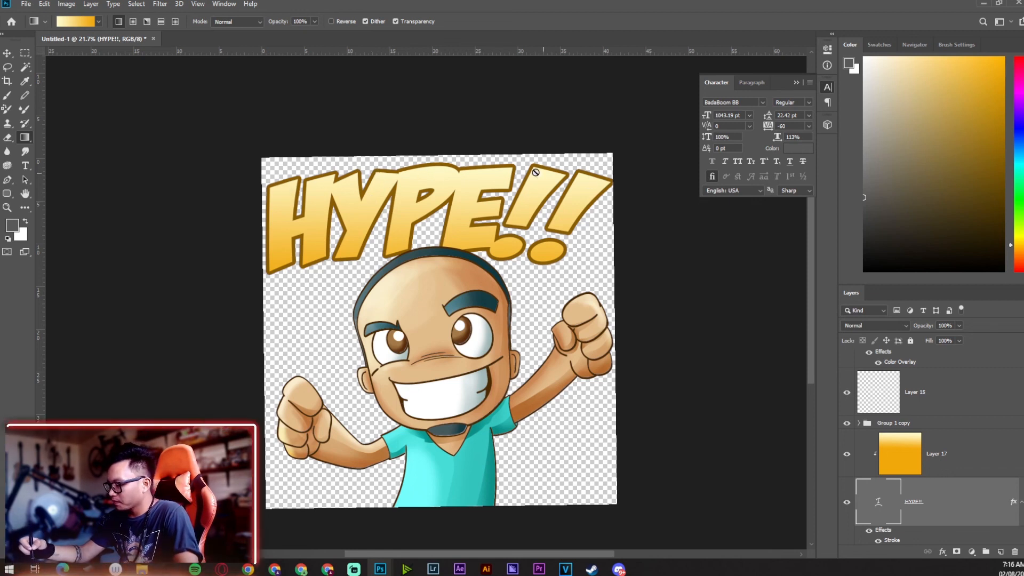
pyautogui.click(795, 82)
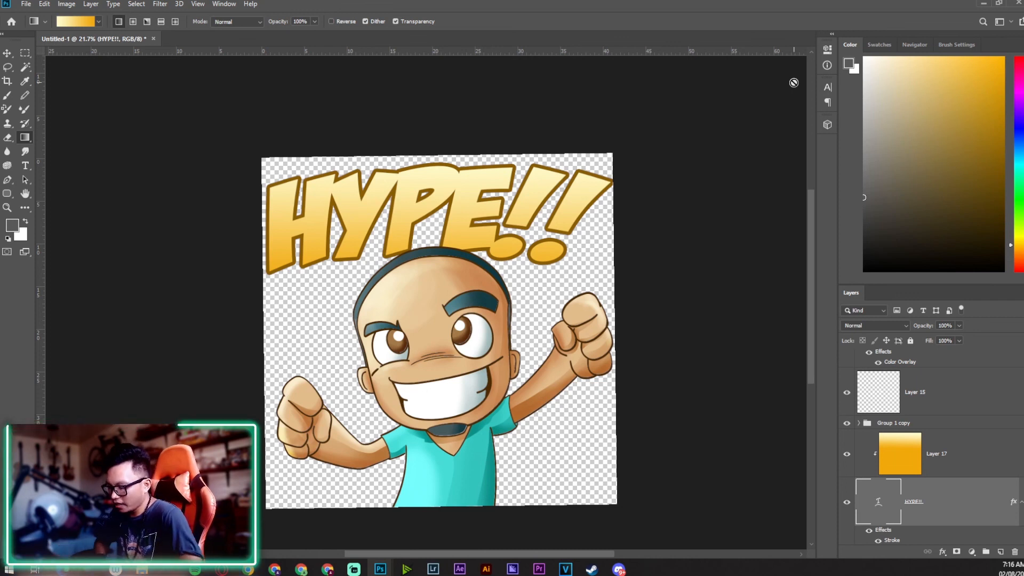